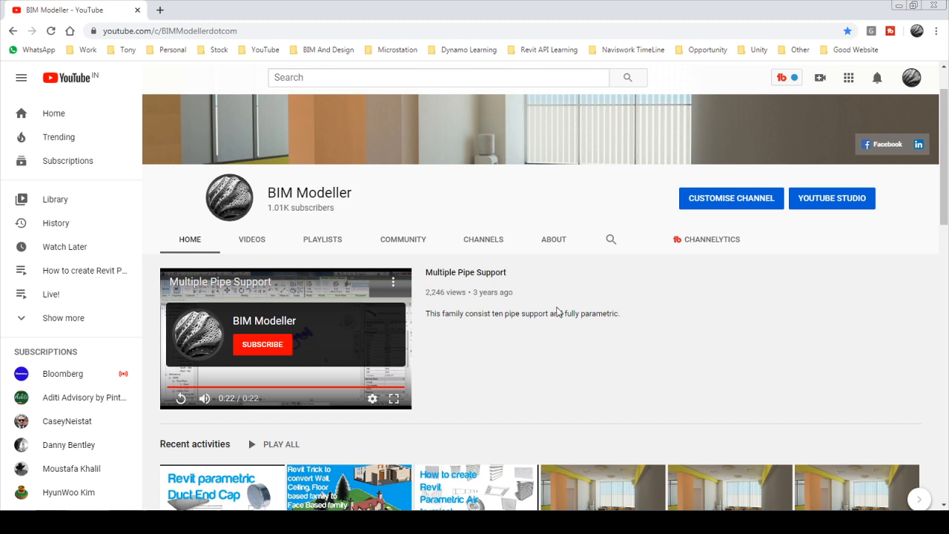
scroll(552, 325, "down", 2)
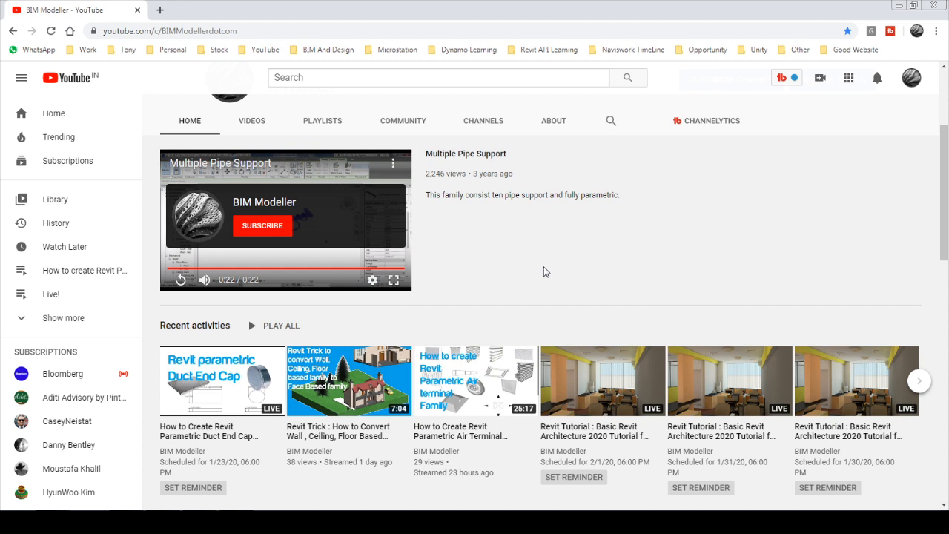
scroll(543, 272, "up", 2)
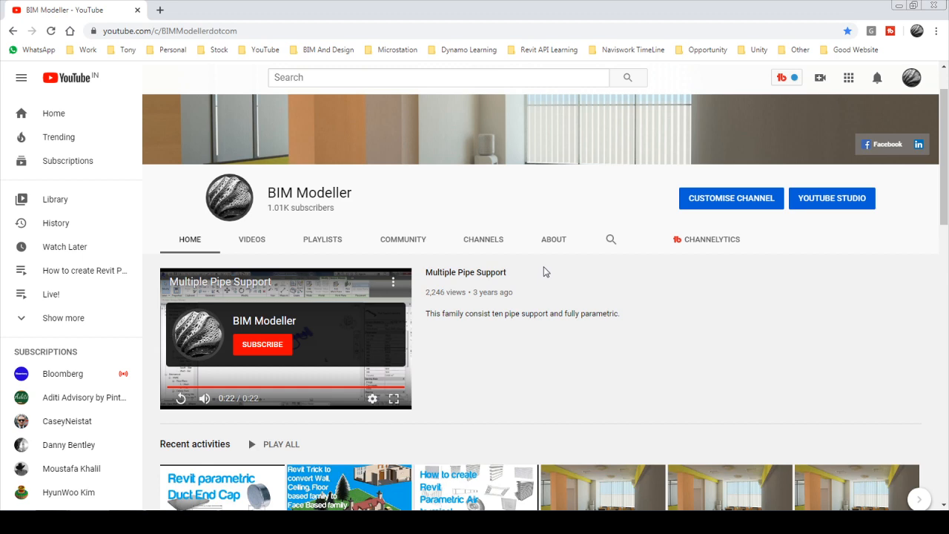
scroll(543, 272, "down", 2)
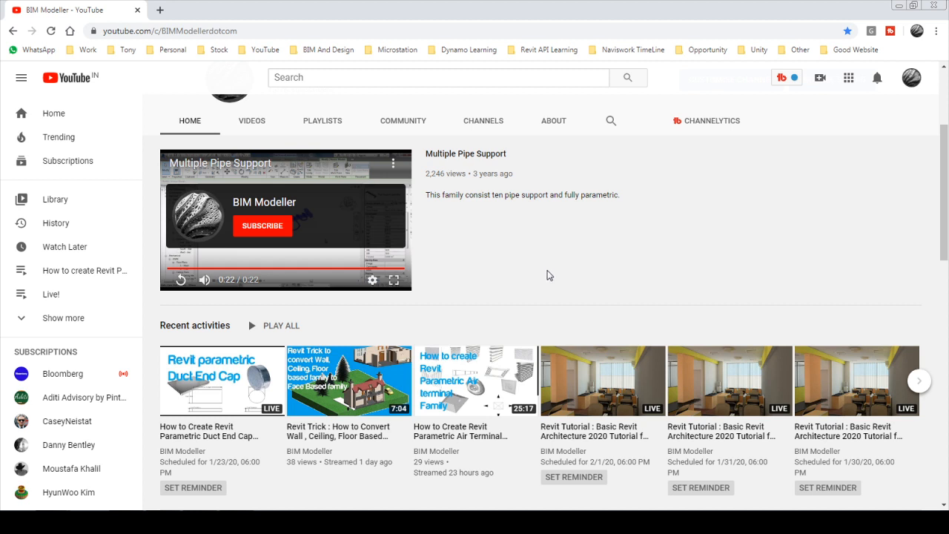
scroll(547, 275, "up", 2)
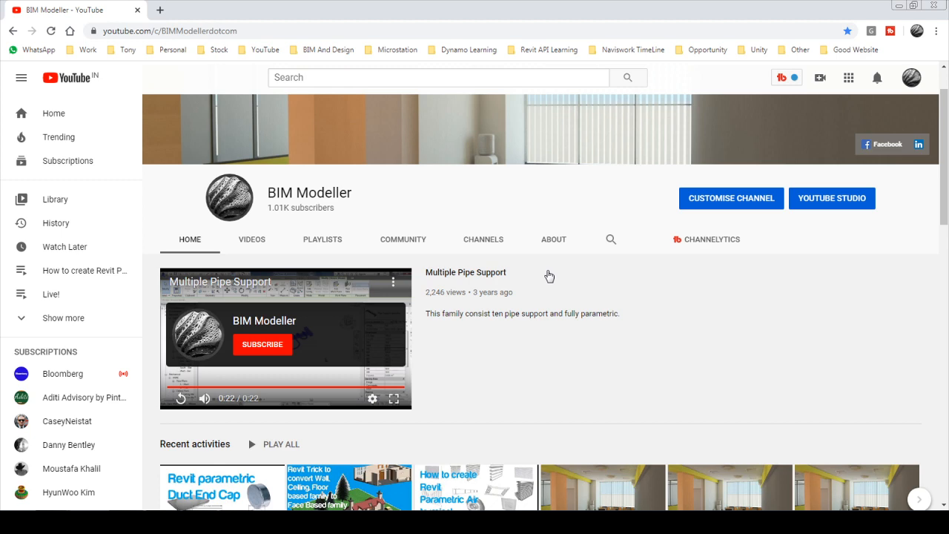
scroll(548, 275, "down", 4)
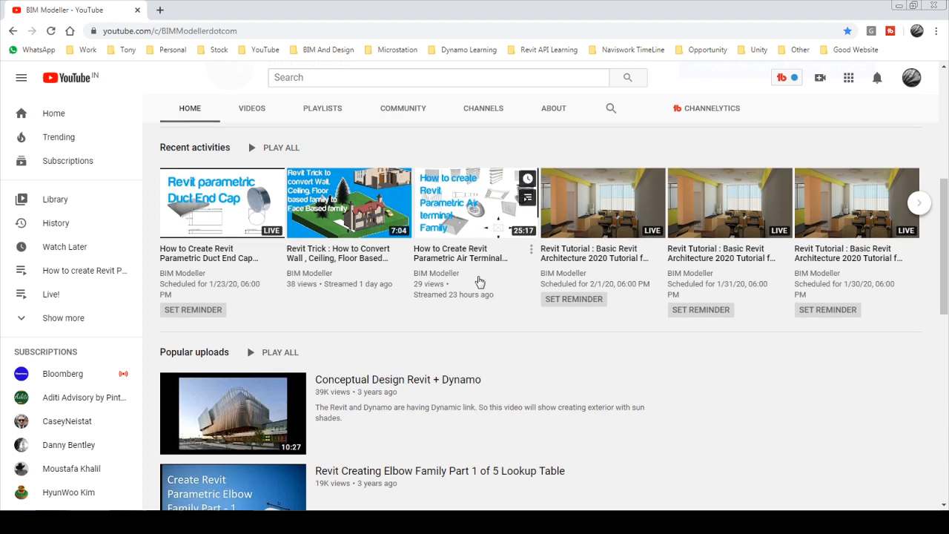
scroll(478, 281, "up", 5)
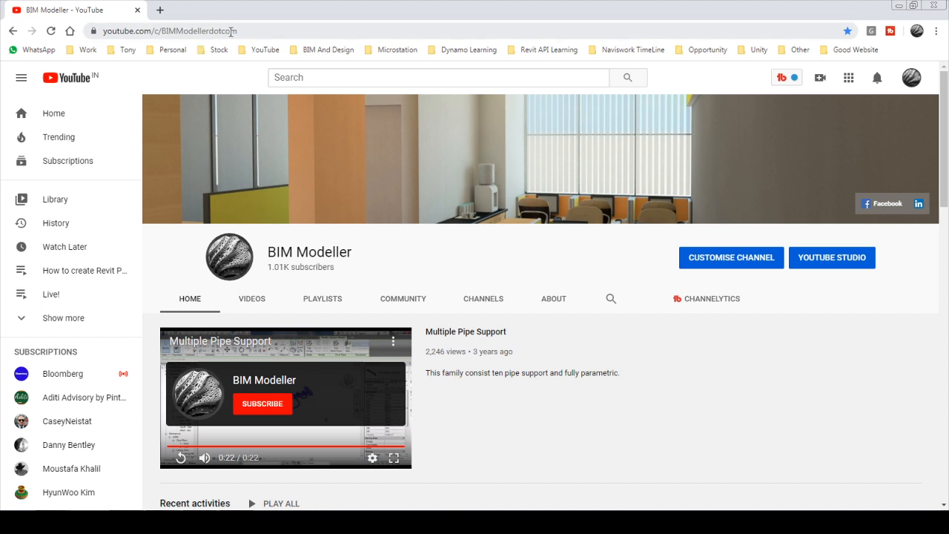
scroll(476, 386, "down", 1)
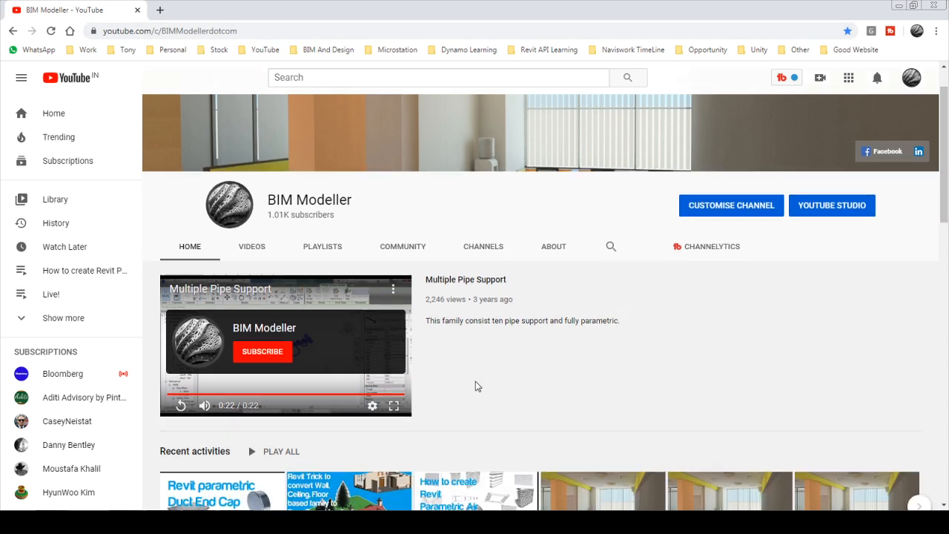
scroll(477, 385, "up", 1)
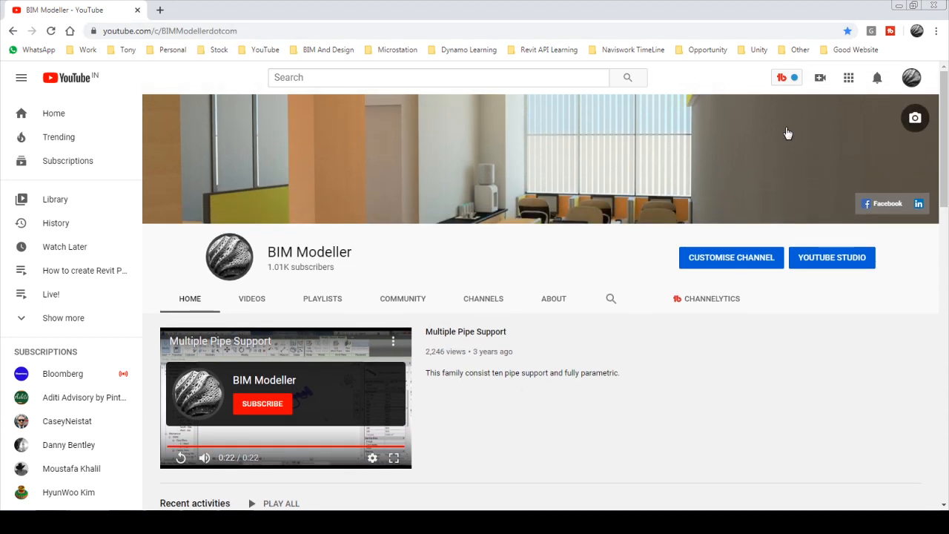
Step: Switch to Revit and examine the sweep form of the Rectangular Endcap family in the 3D and Ref. Level views
left_click(898, 6)
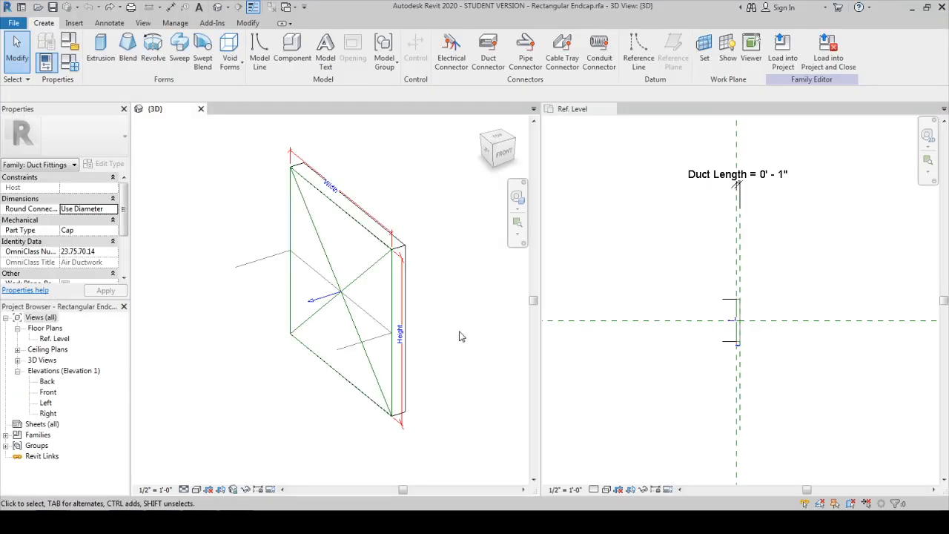
mouse_move(434, 356)
middle_mouse_down("shift")
mouse_move(519, 343)
mouse_move(484, 280)
mouse_move(388, 328)
mouse_move(305, 471)
mouse_move(397, 372)
mouse_move(426, 369)
middle_mouse_up("shift")
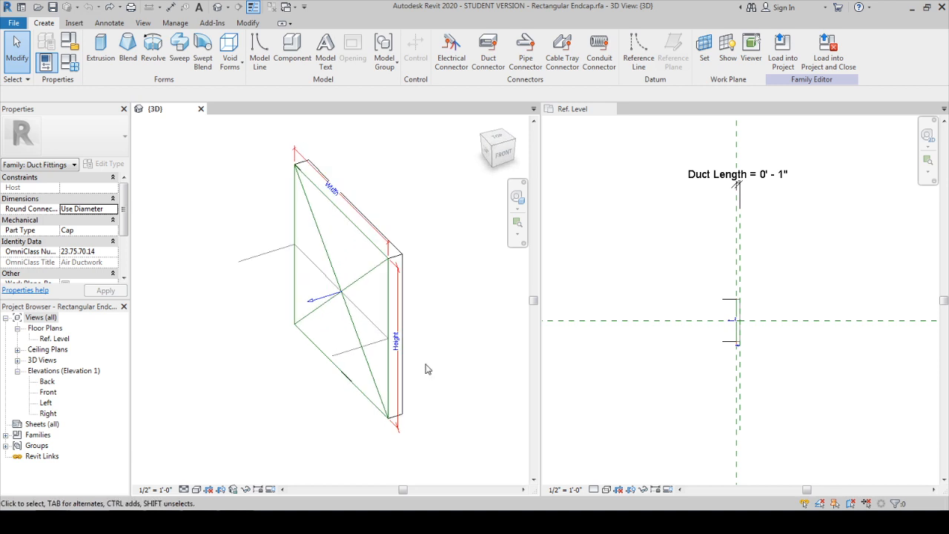
left_click(657, 387)
scroll(725, 352, "up", 2)
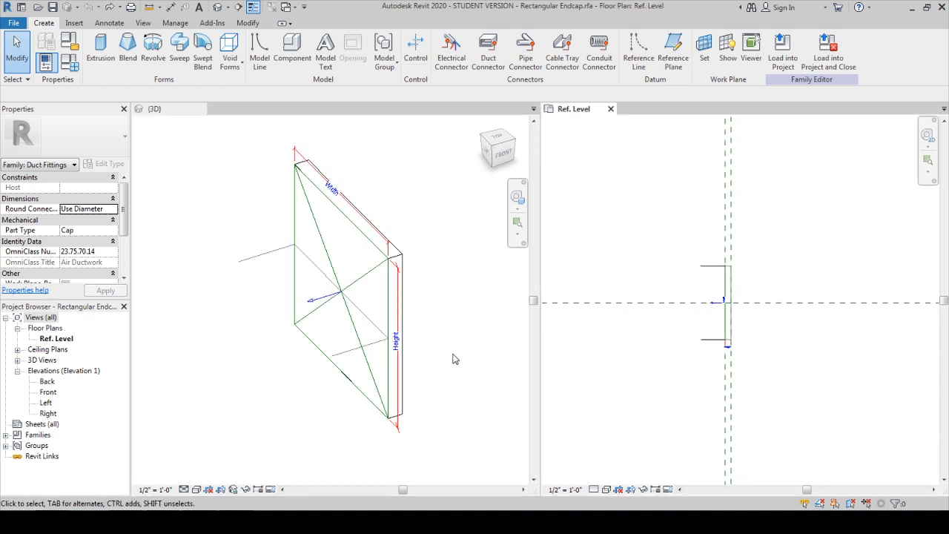
left_click(402, 283)
left_click(403, 284)
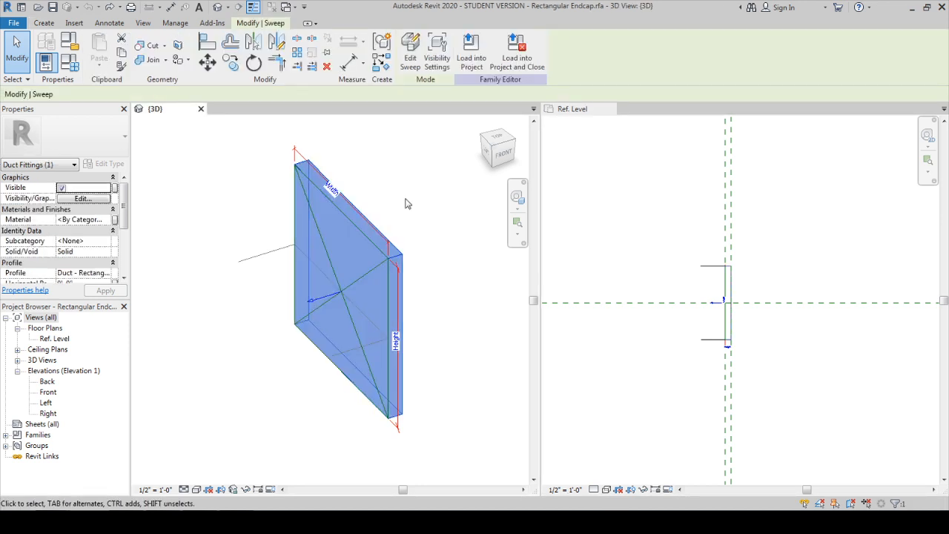
left_click(445, 301)
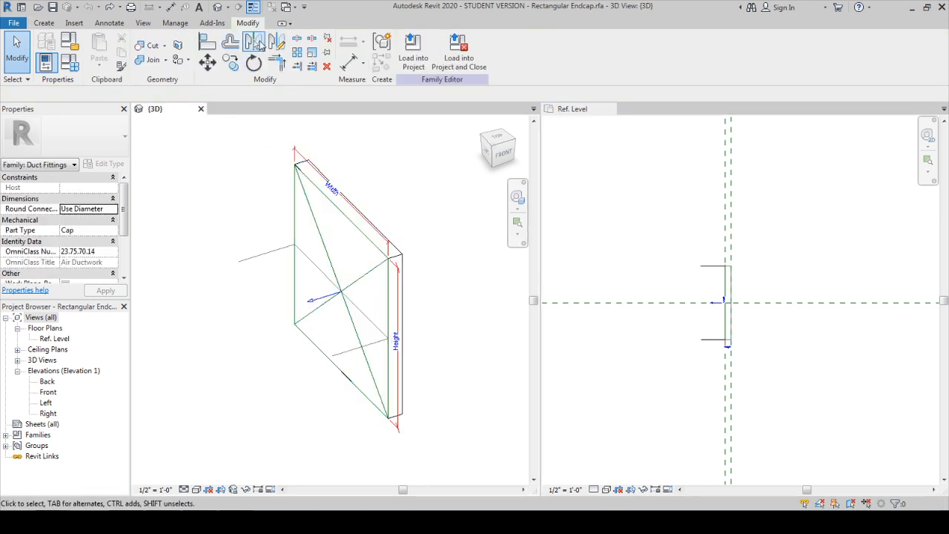
Step: Close the Rectangular Endcap family's open views and create a new family from the Metric Generic Model.rft template
left_click(201, 109)
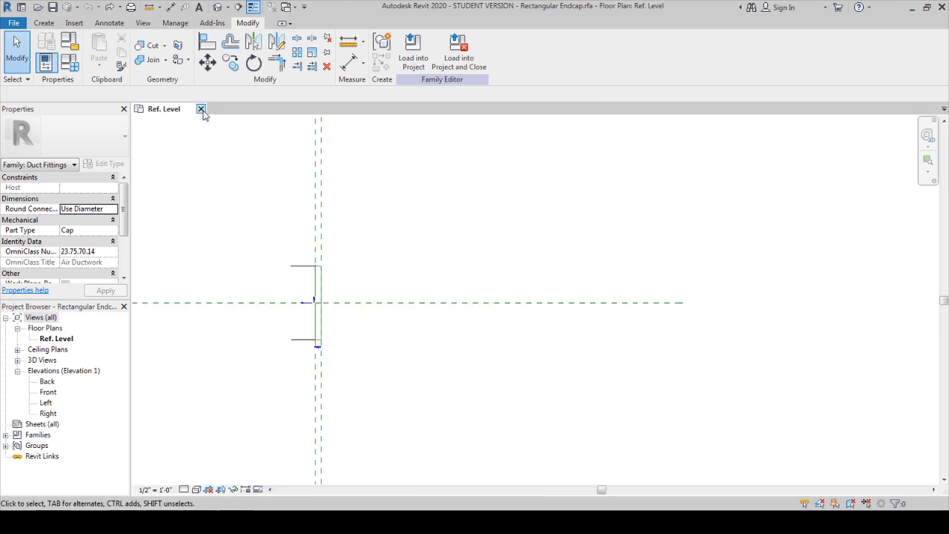
left_click(201, 109)
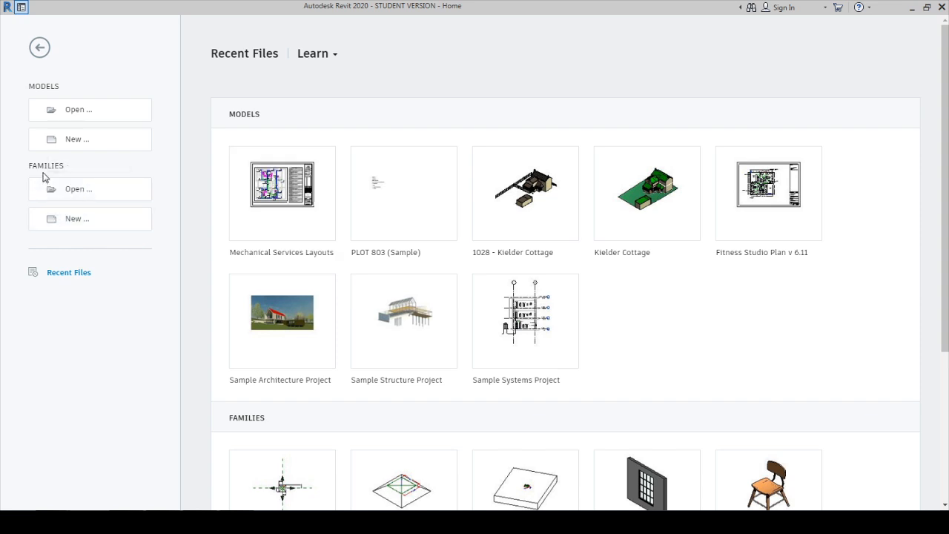
left_click(63, 223)
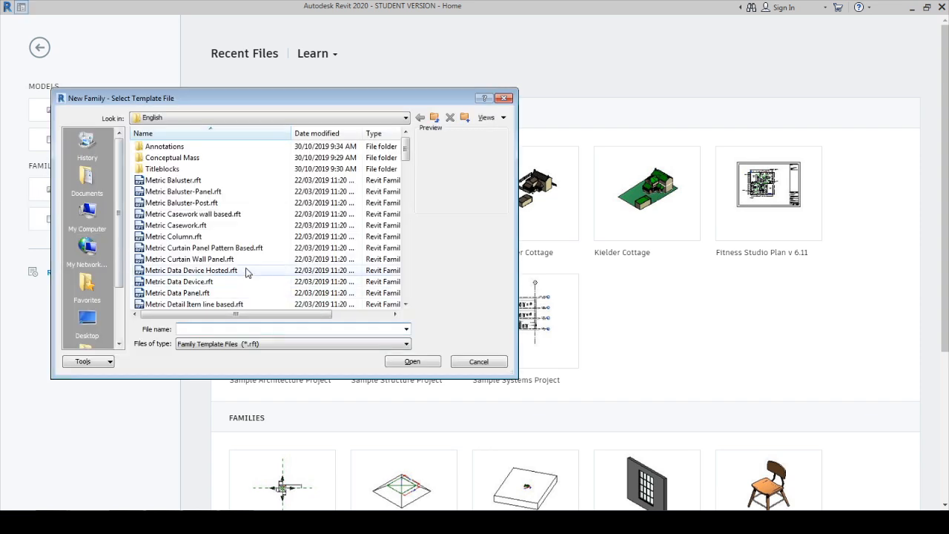
left_click(194, 202)
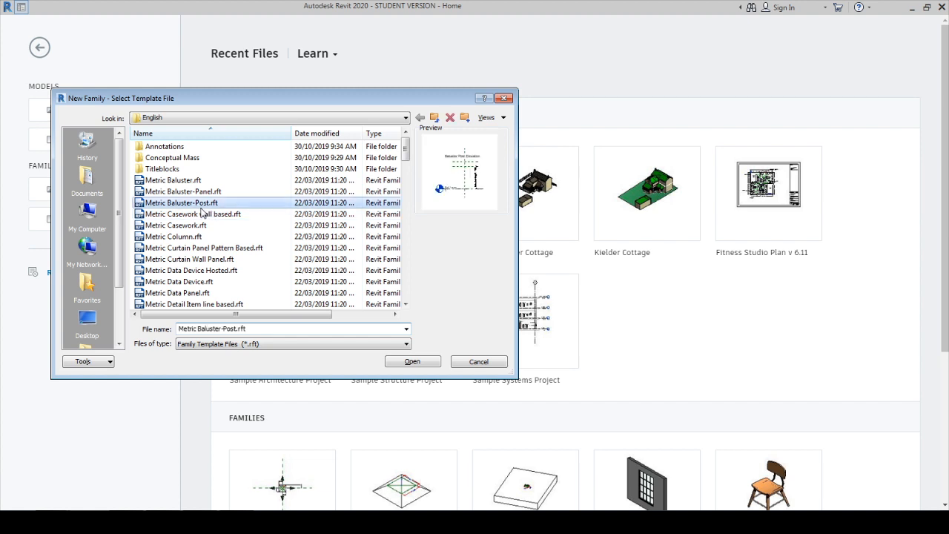
scroll(213, 245, "down", 7)
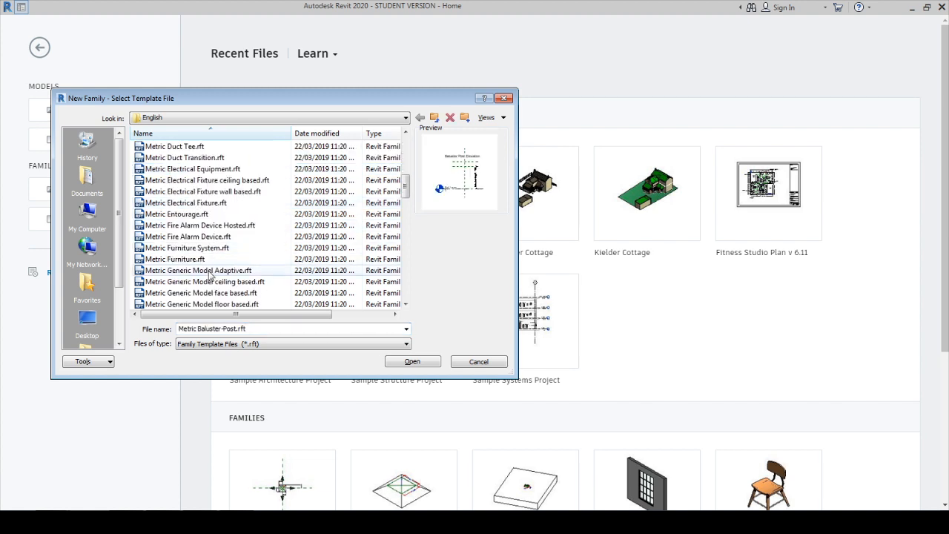
left_click(211, 270)
scroll(210, 274, "down", 3)
left_click(210, 271)
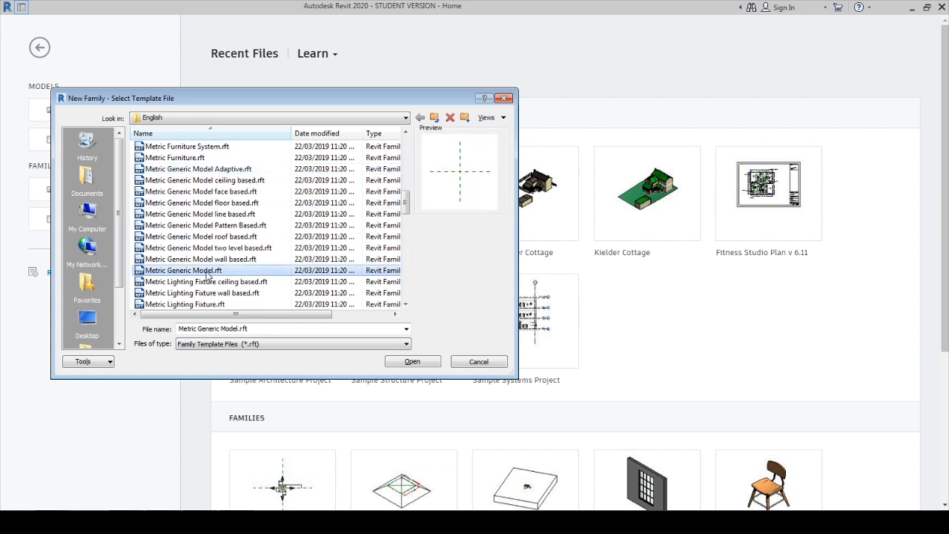
left_click(412, 361)
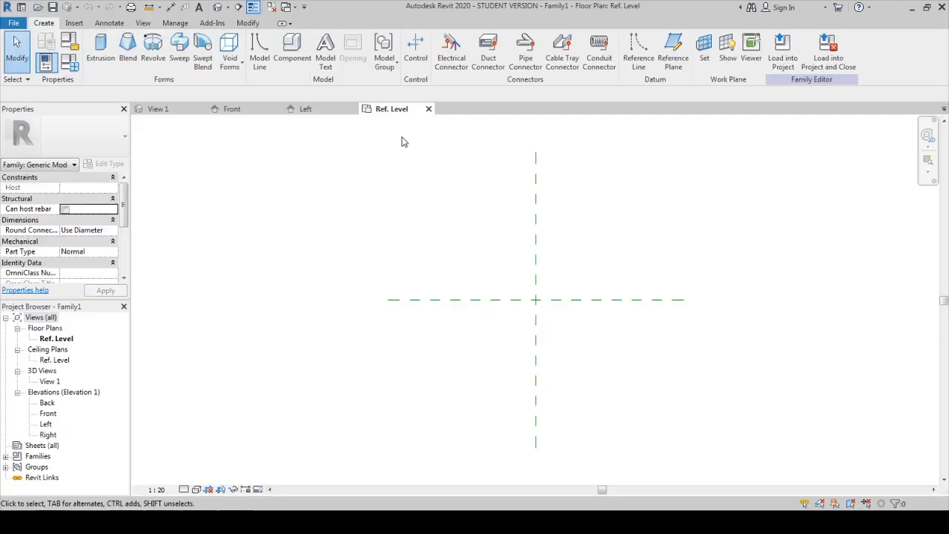
Step: Close the inactive views and choose the desktop folder 03_23-01-2020_How to create Parametric Duct End Cap as the family's save location
left_click(272, 9)
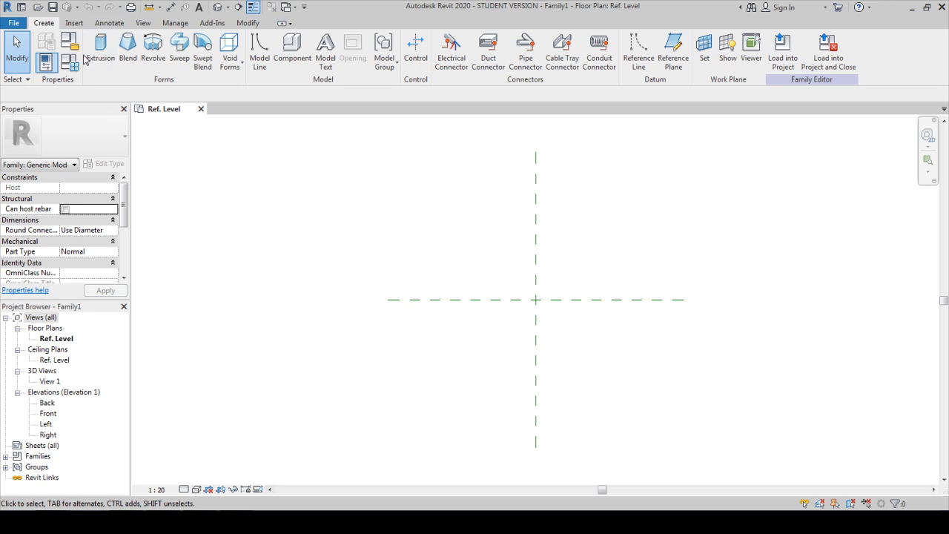
key("ctrl+s")
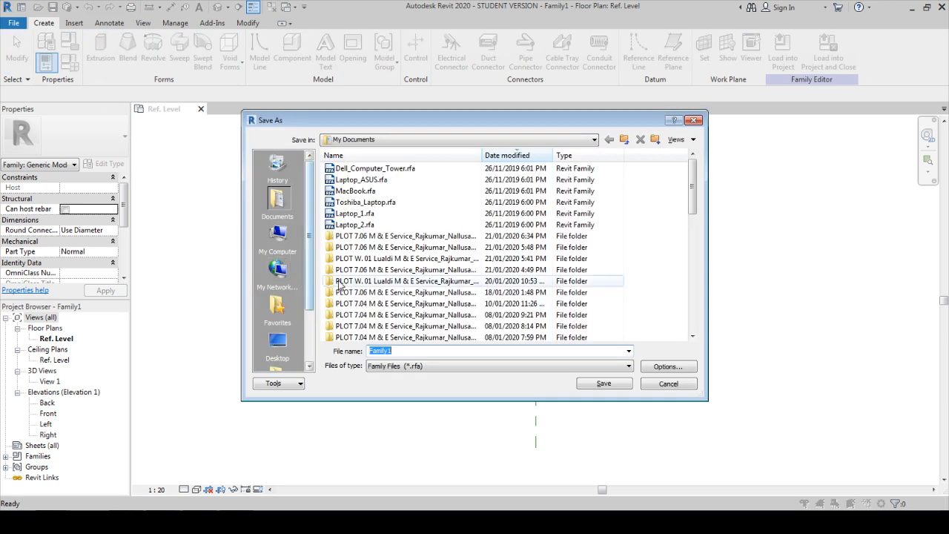
left_click(277, 345)
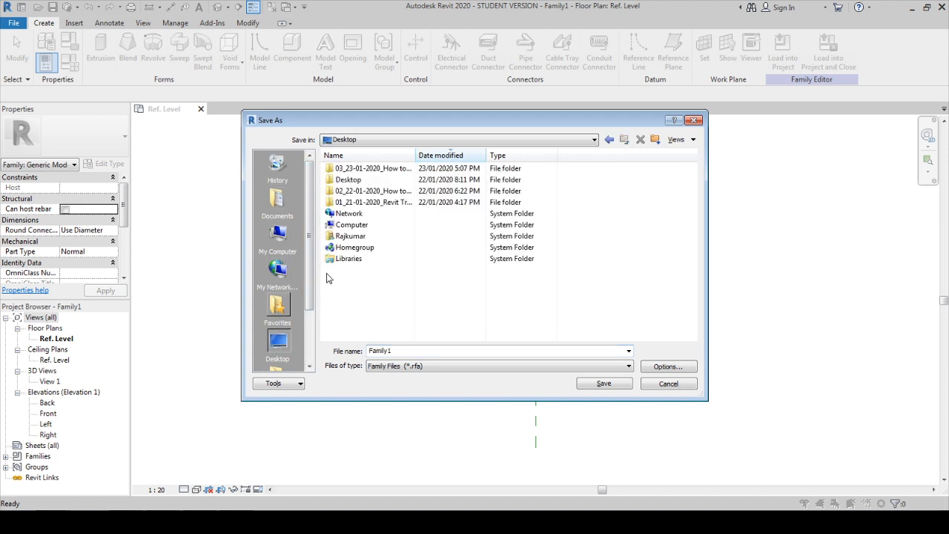
double_click(354, 169)
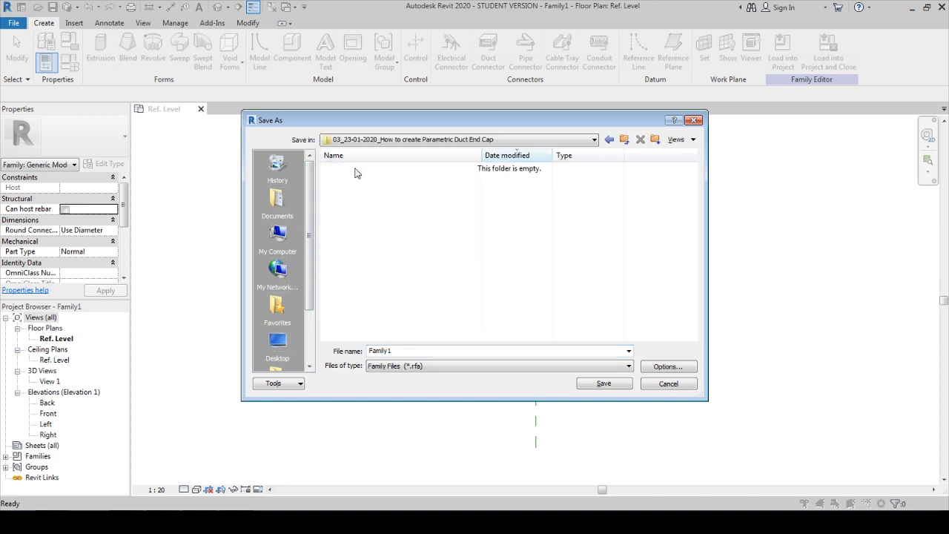
Step: Save the family file as Rectangular Duct End Cap with the maximum backups set to 1
double_click(404, 349)
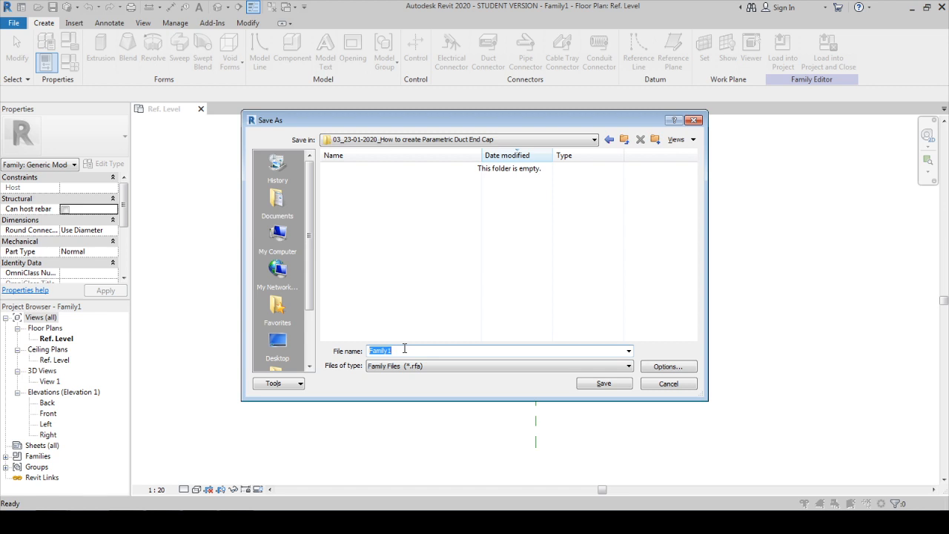
type("Ref")
key("BackSpace")
key("BackSpace")
key("BackSpace")
type("Rectangular Duct End Capcp")
key("BackSpace")
key("alt+p")
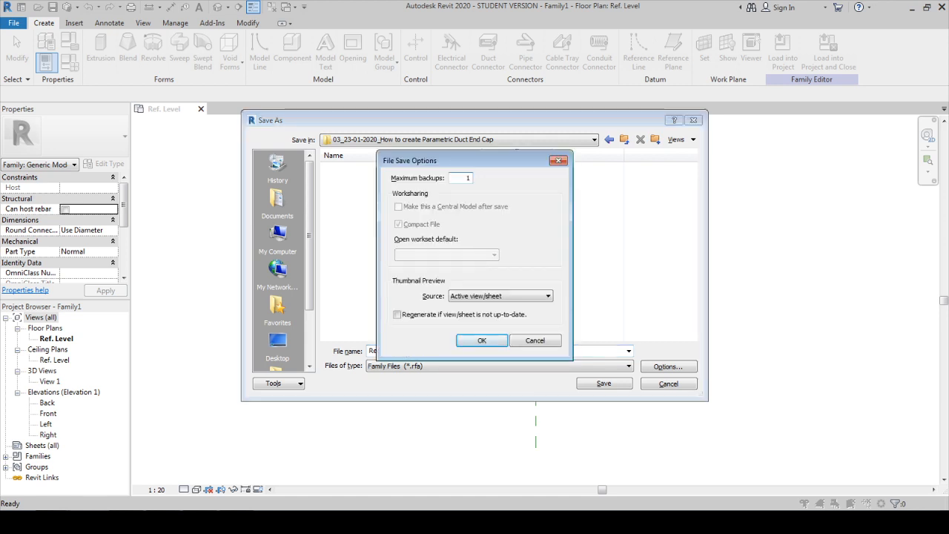
key("Return")
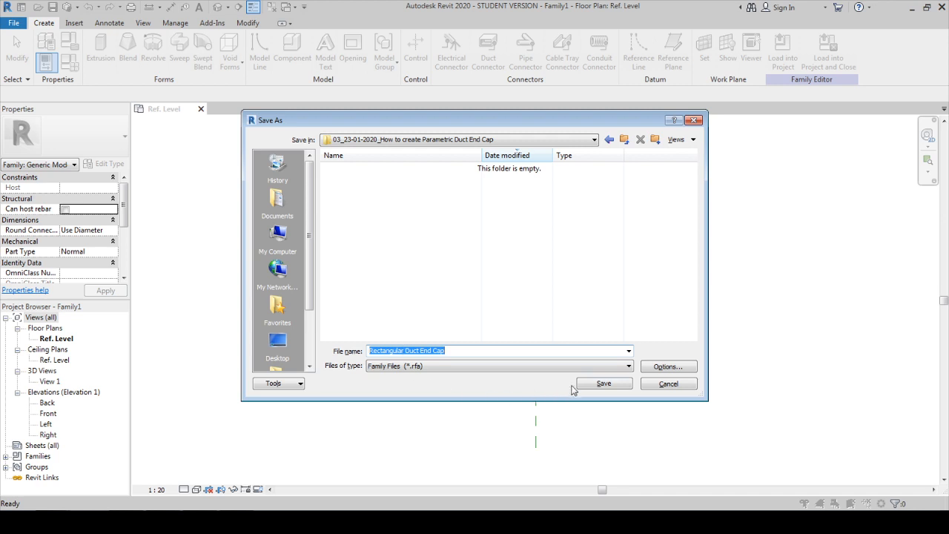
left_click(600, 384)
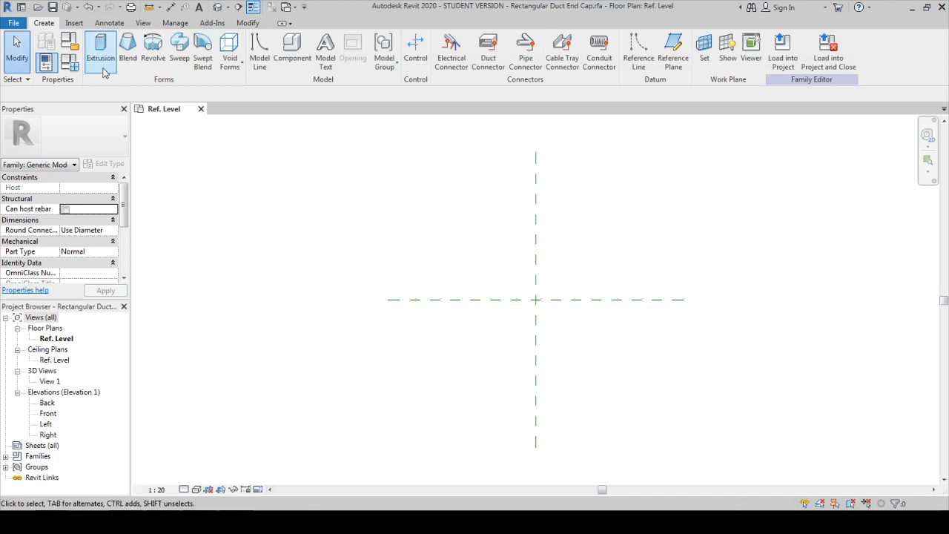
Step: Select Duct Fittings as the family category in the family category and parameters settings
left_click(72, 46)
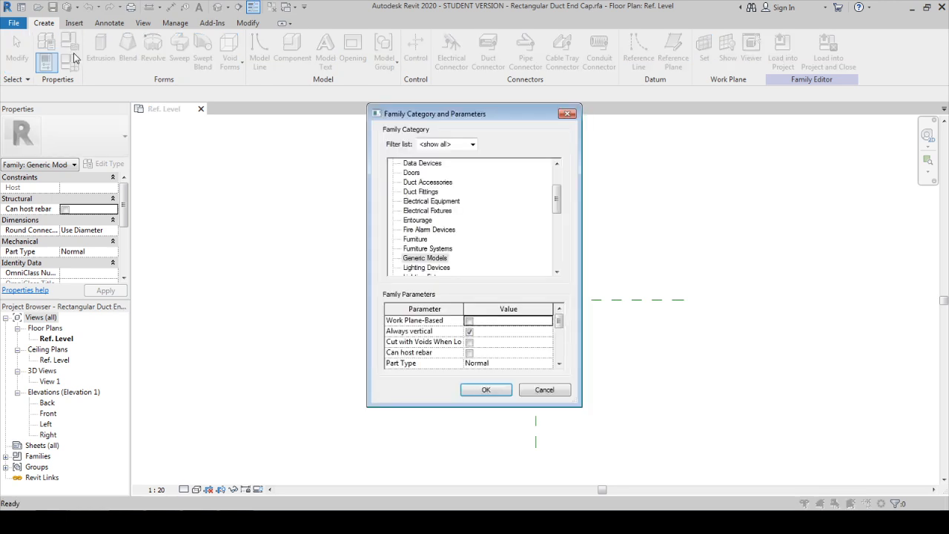
left_click(420, 249)
key("d")
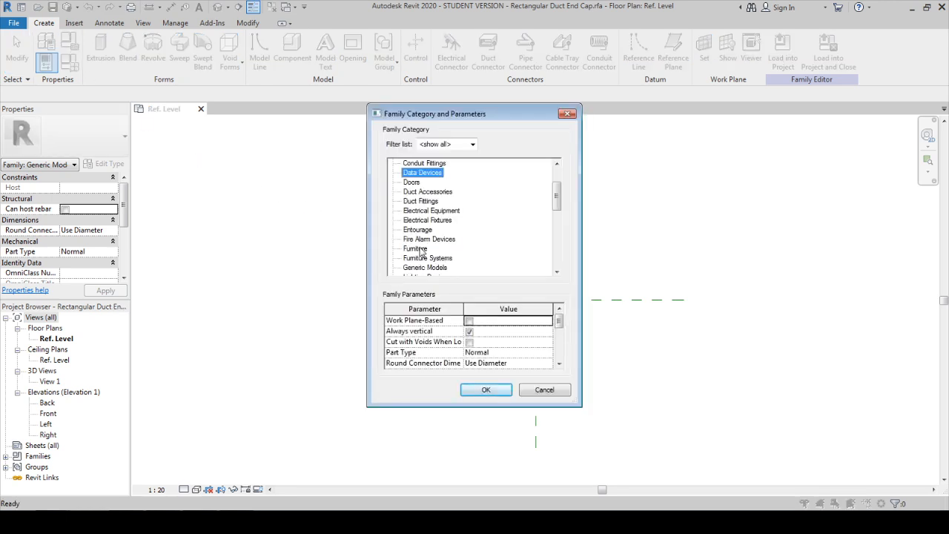
left_click(428, 202)
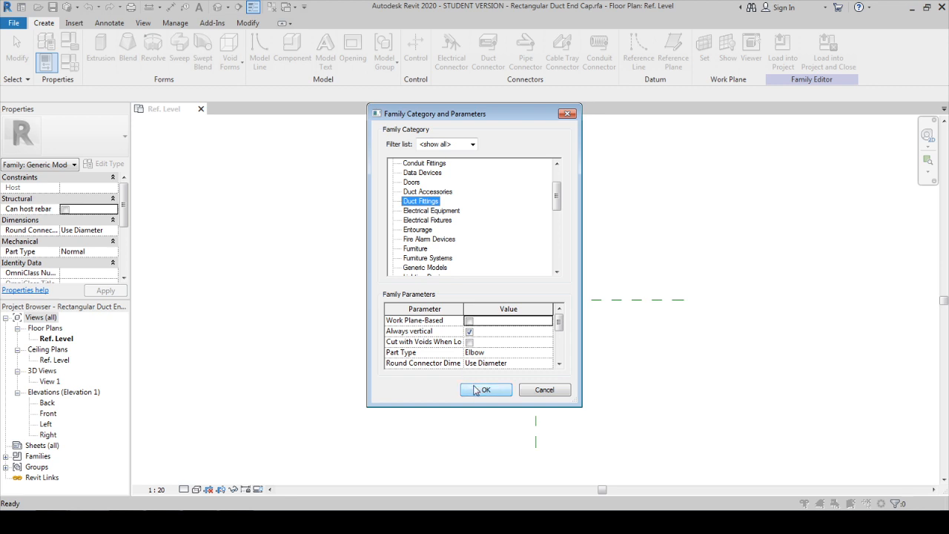
Step: Set the part type of the duct fittings family to Cap and apply the family category settings
left_click(446, 359)
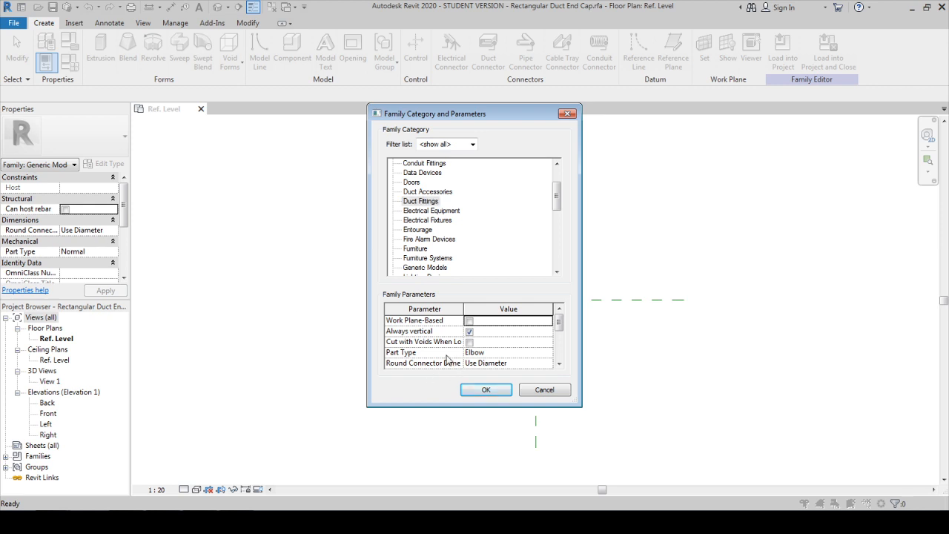
left_click(543, 353)
left_click(546, 352)
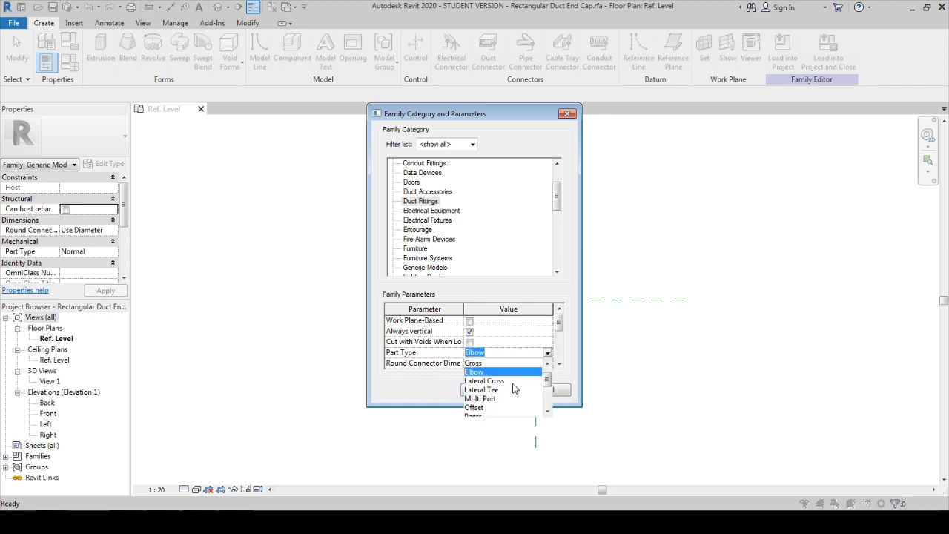
scroll(514, 388, "down", 4)
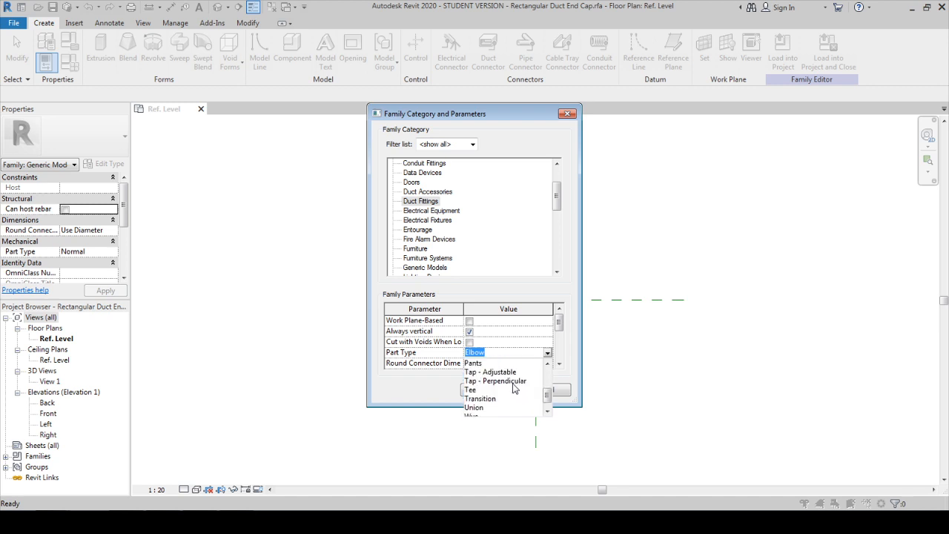
scroll(514, 389, "up", 5)
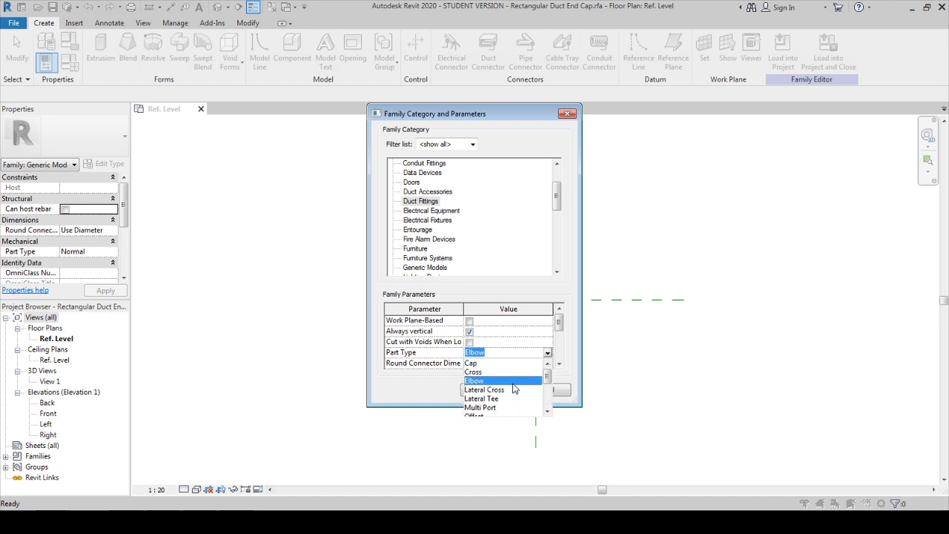
left_click(500, 363)
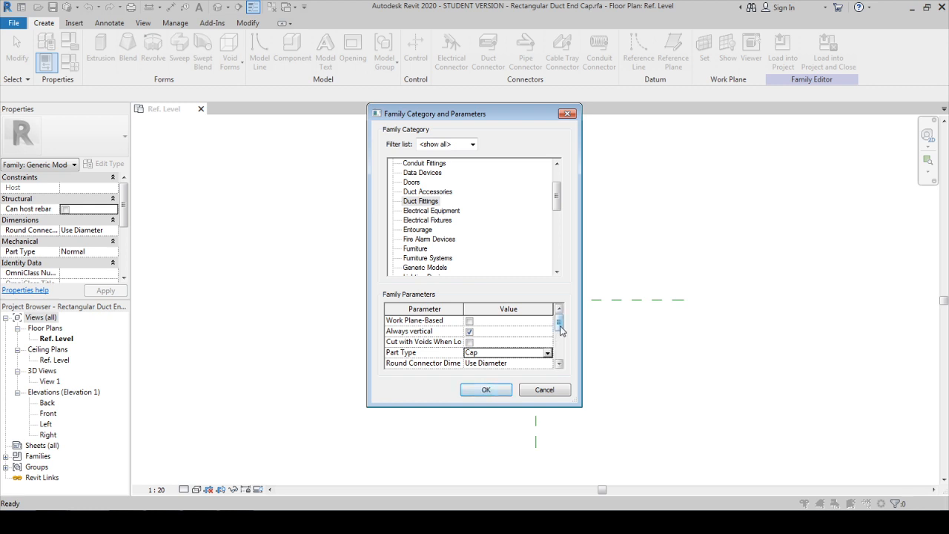
left_click_drag(559, 320, 563, 342)
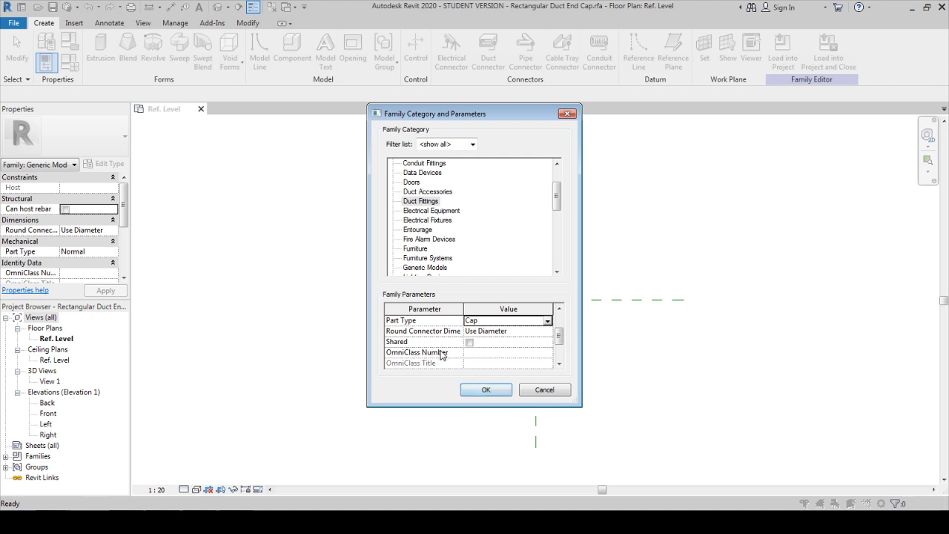
left_click(483, 390)
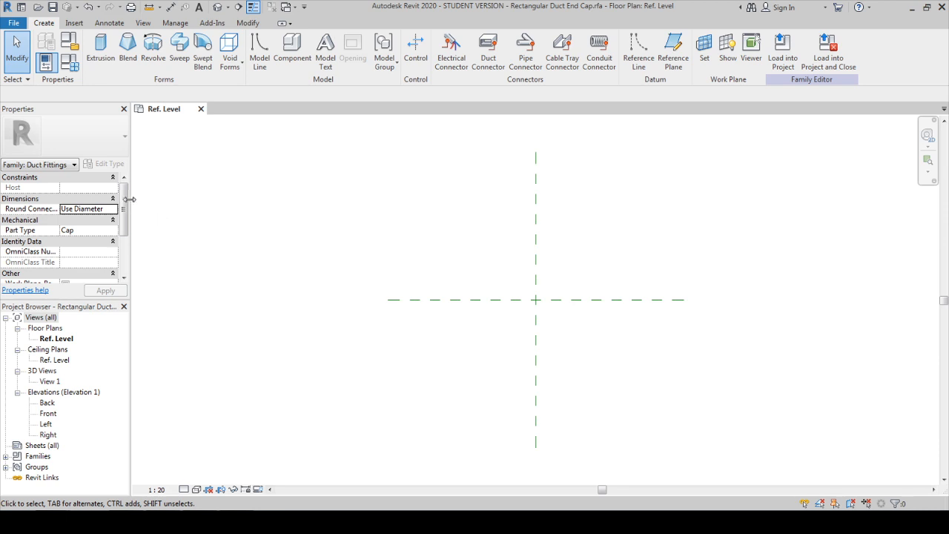
Step: Inspect the vertical and horizontal centre reference planes of the Ref. Level plan
mouse_move(124, 204)
left_mouse_down()
mouse_move(124, 239)
mouse_move(125, 205)
left_mouse_up()
left_click_drag(567, 338, 512, 326)
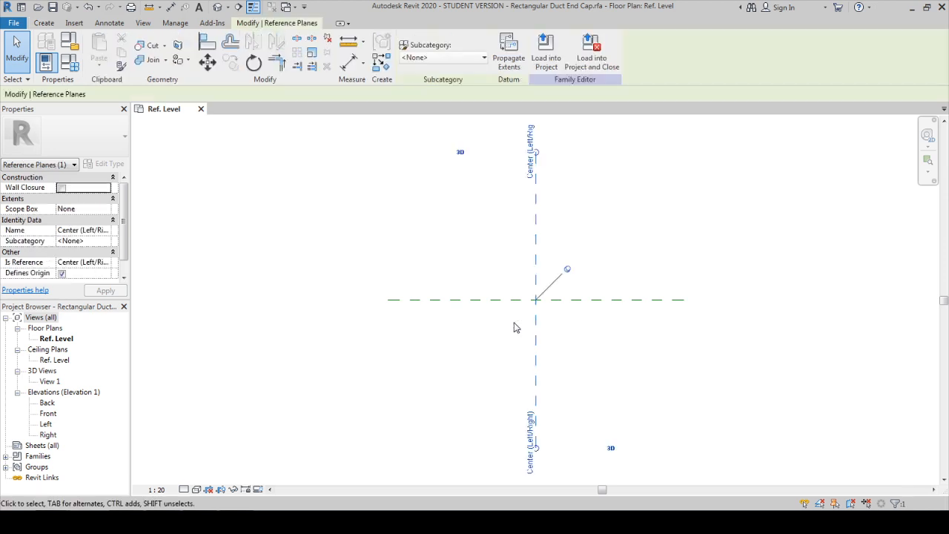
left_click(591, 321)
left_click_drag(603, 323, 571, 289)
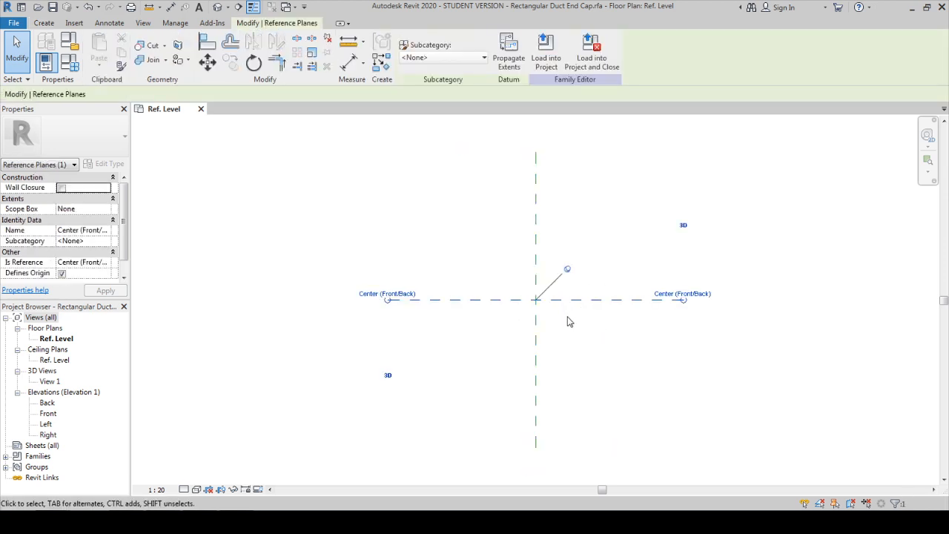
left_click(568, 320)
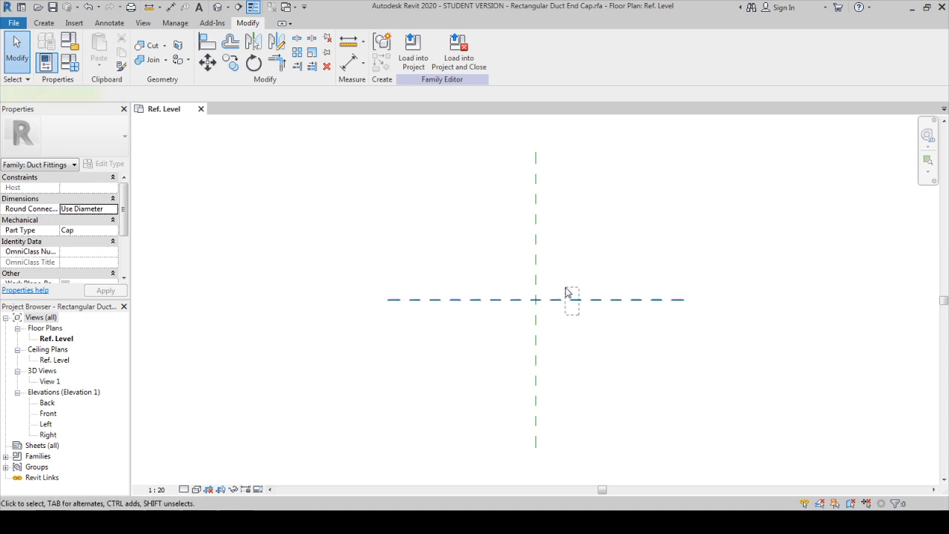
left_click(564, 300)
scroll(559, 298, "up", 2)
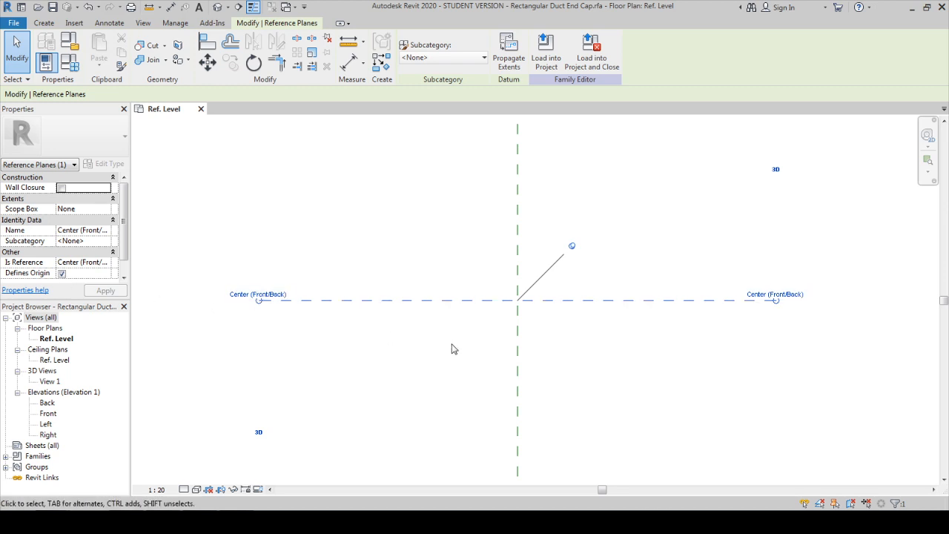
left_click(591, 354)
Step: Draw a vertical reference plane about 123 mm to the right of the Center (Left/Right) plane, crossing the horizontal centre plane
left_click(518, 329)
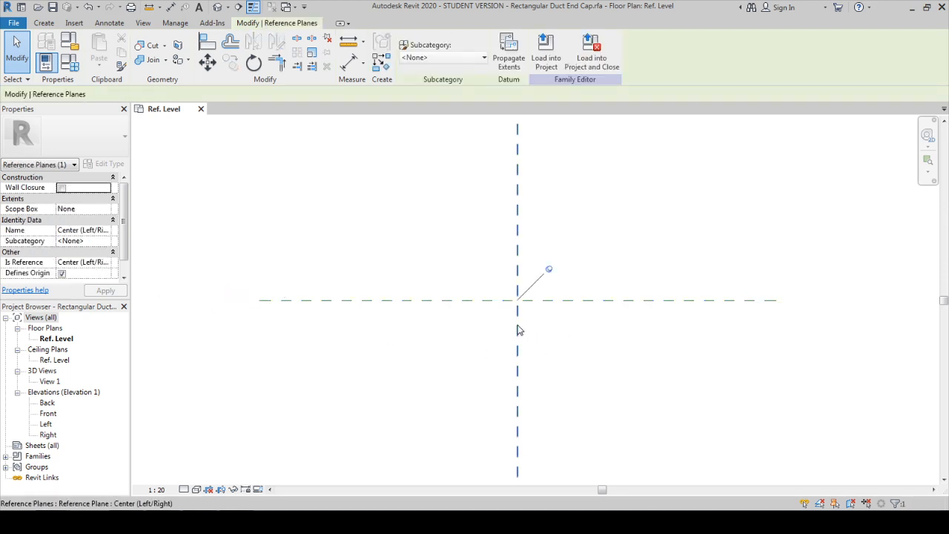
right_click(518, 330)
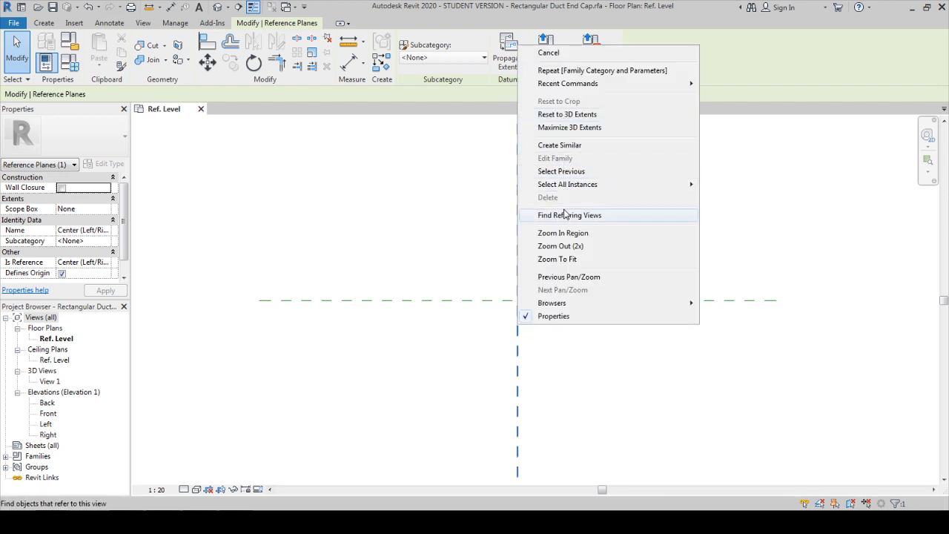
left_click(567, 147)
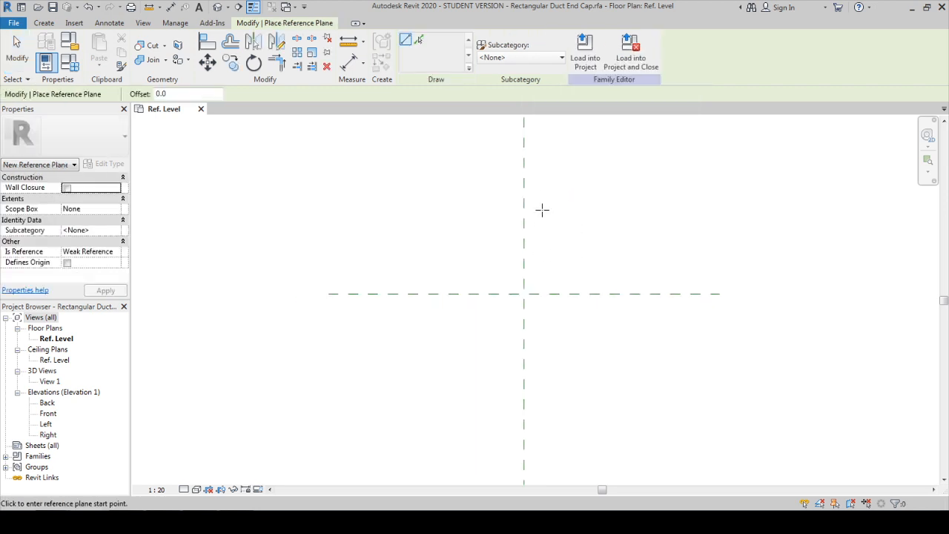
scroll(542, 210, "down", 1)
left_click(537, 213)
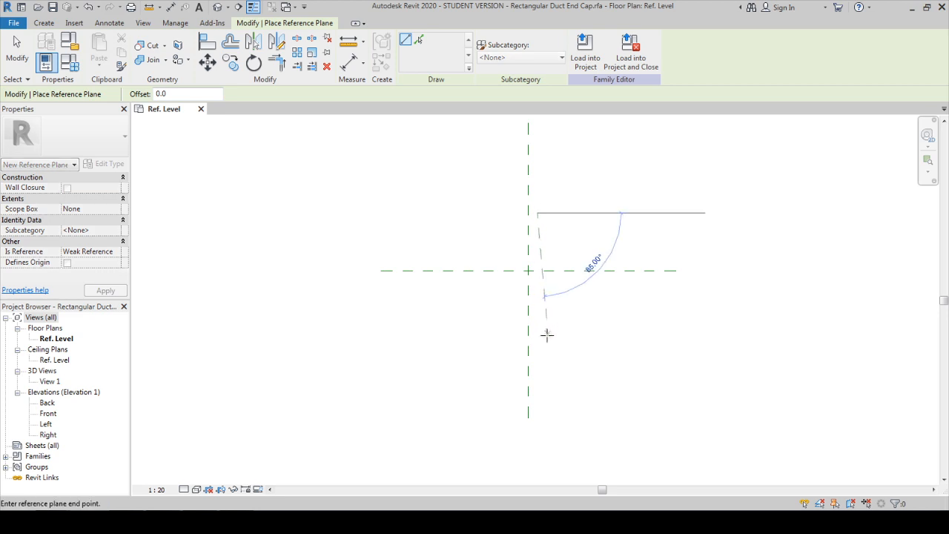
left_click(537, 342)
scroll(555, 304, "up", 2)
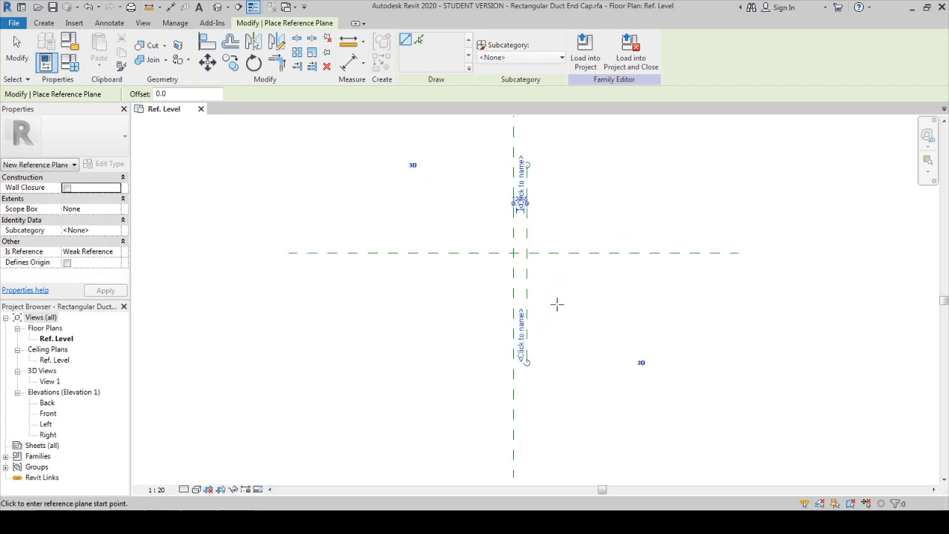
key("Escape")
key("Escape")
middle_click_drag(545, 323, 526, 363)
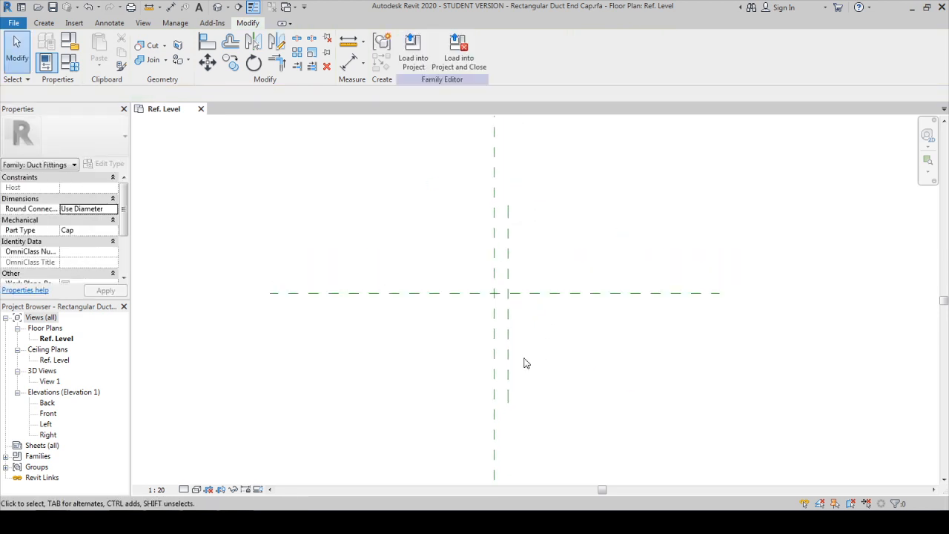
scroll(499, 321, "up", 1)
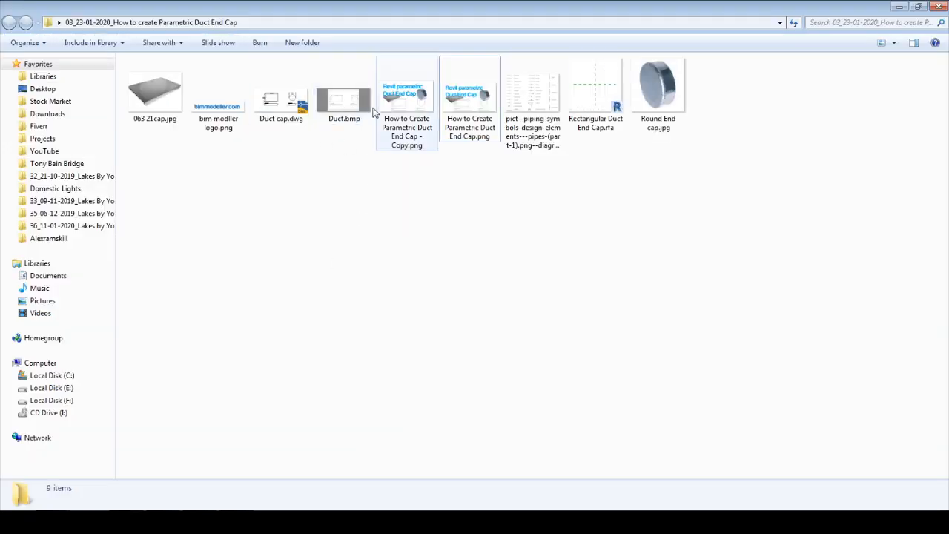
Step: Switch to the project folder and view How to Create Parametric Duct End Cap - Copy.png to check the labelled cap dimensions
double_click(407, 109)
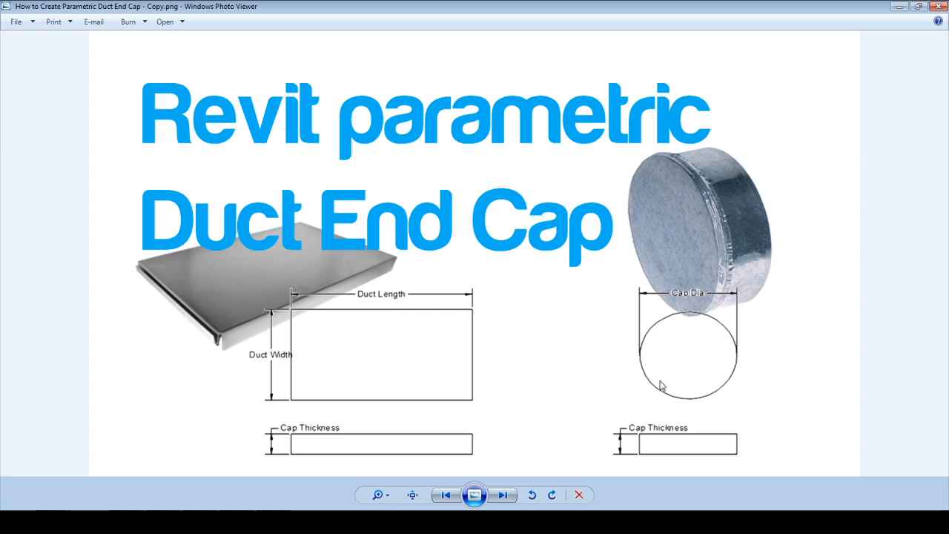
left_click(937, 8)
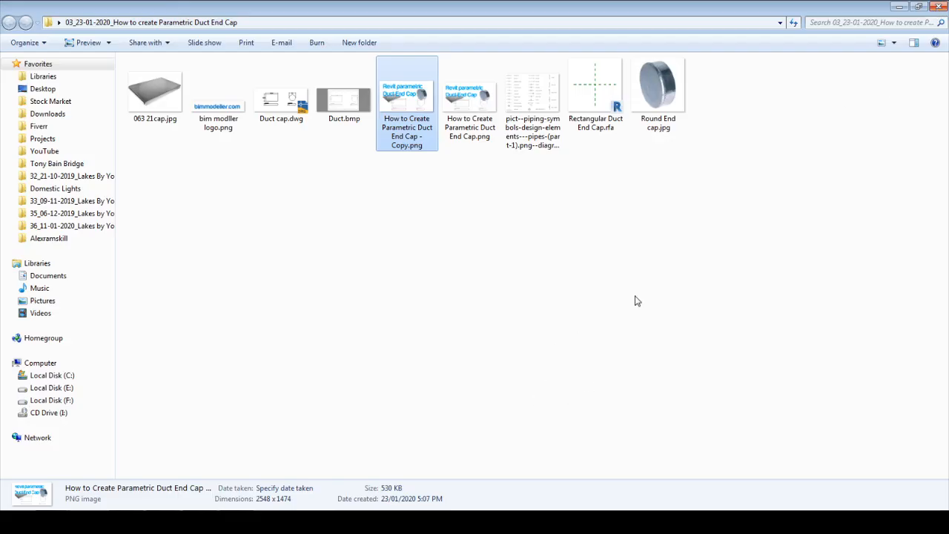
left_click(899, 7)
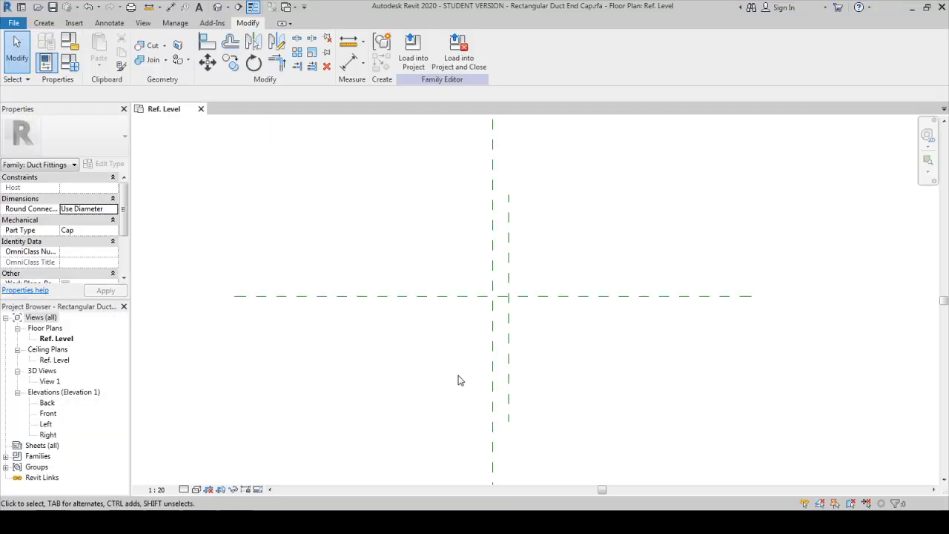
Step: Place an aligned dimension between the Center (Left/Right) plane and the new vertical reference plane, above the horizontal centre plane
scroll(521, 321, "up", 1)
middle_click_drag(540, 332, 531, 393)
key("d")
key("i")
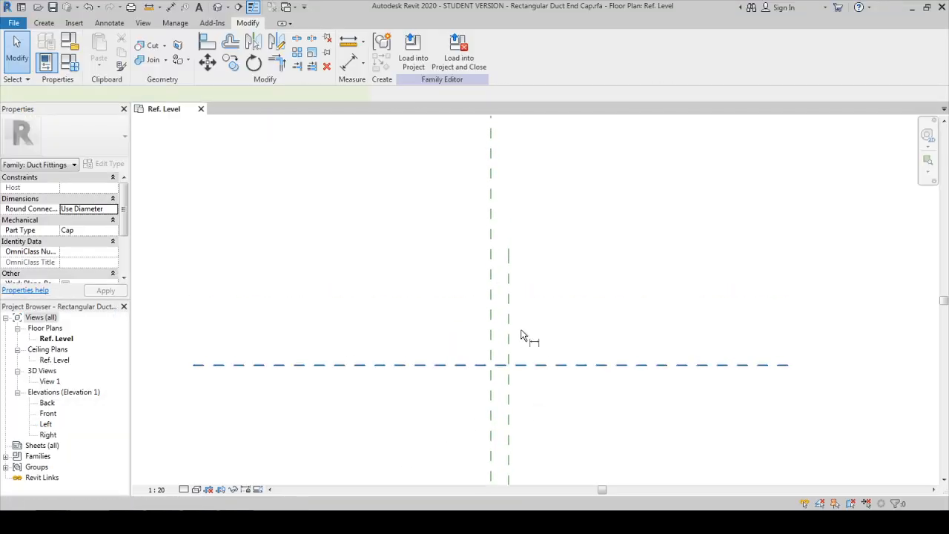
left_click(445, 215)
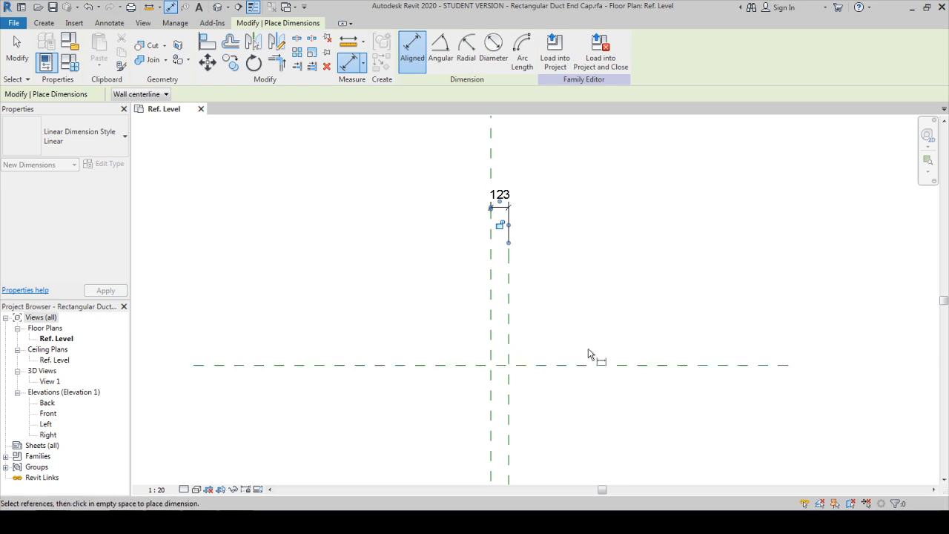
middle_click_drag(598, 356, 603, 286)
key("Escape")
key("Escape")
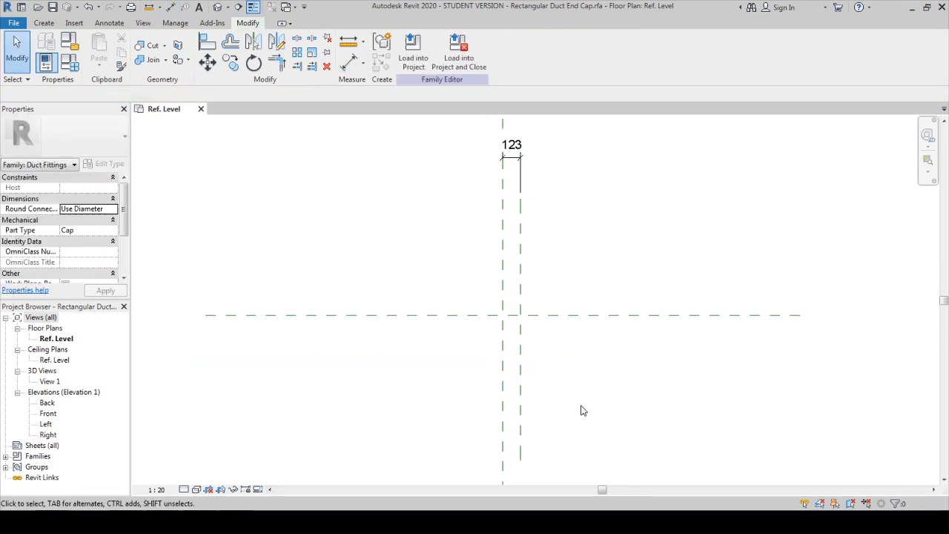
middle_click_drag(570, 378, 570, 403)
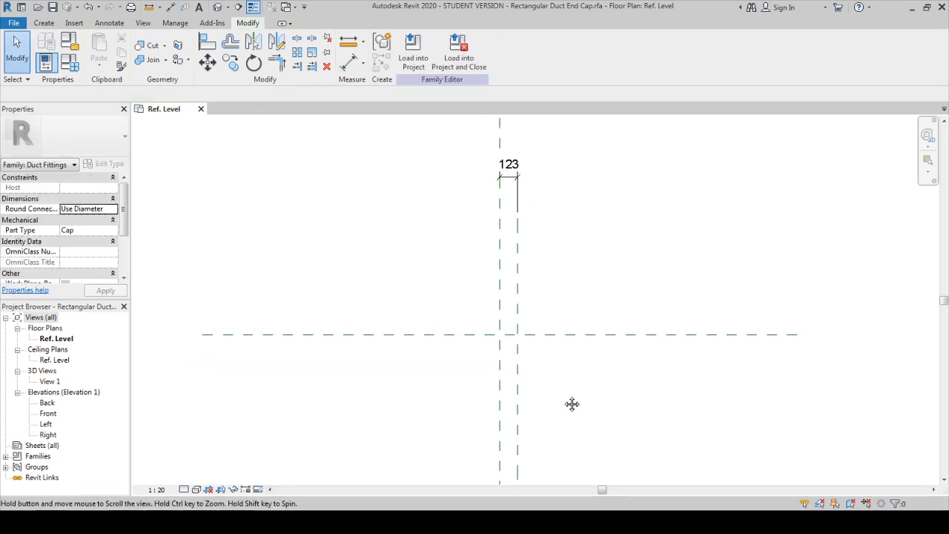
Step: Draw a horizontal reference line to the right of the two vertical planes, just above the horizontal centre plane
left_click(43, 22)
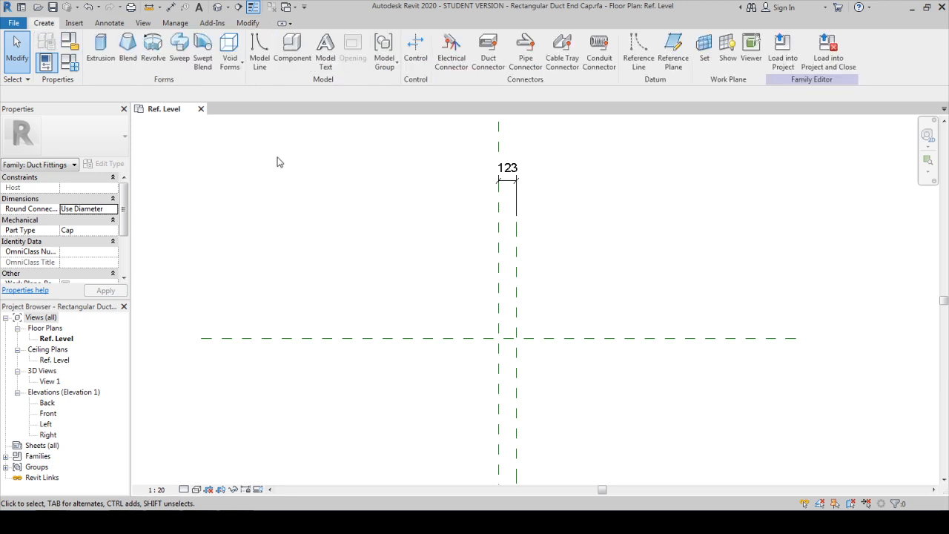
left_click(641, 60)
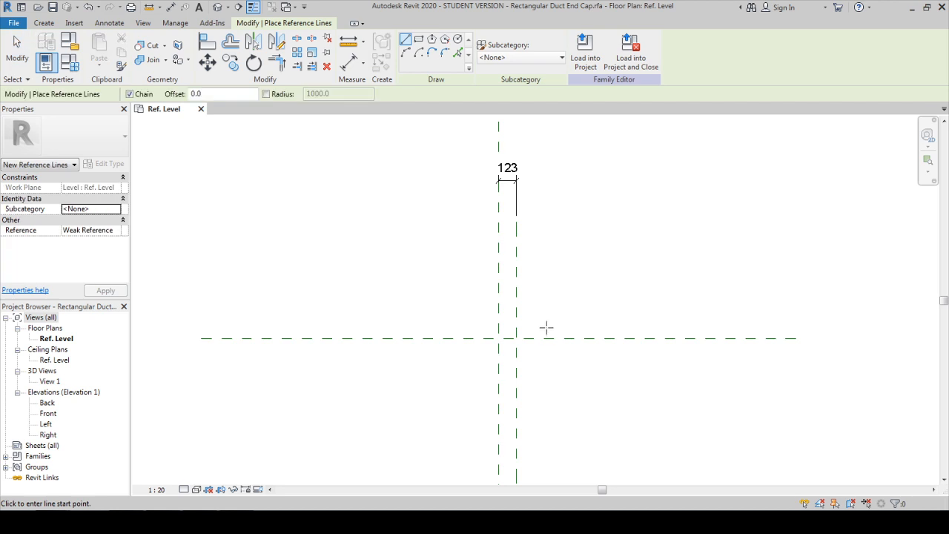
scroll(545, 326, "up", 2)
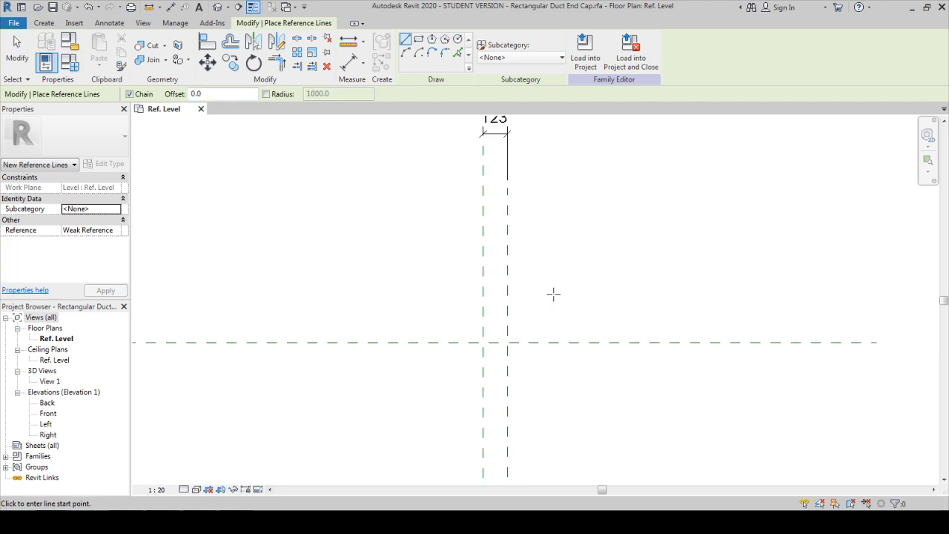
left_click(551, 272)
left_click(666, 292)
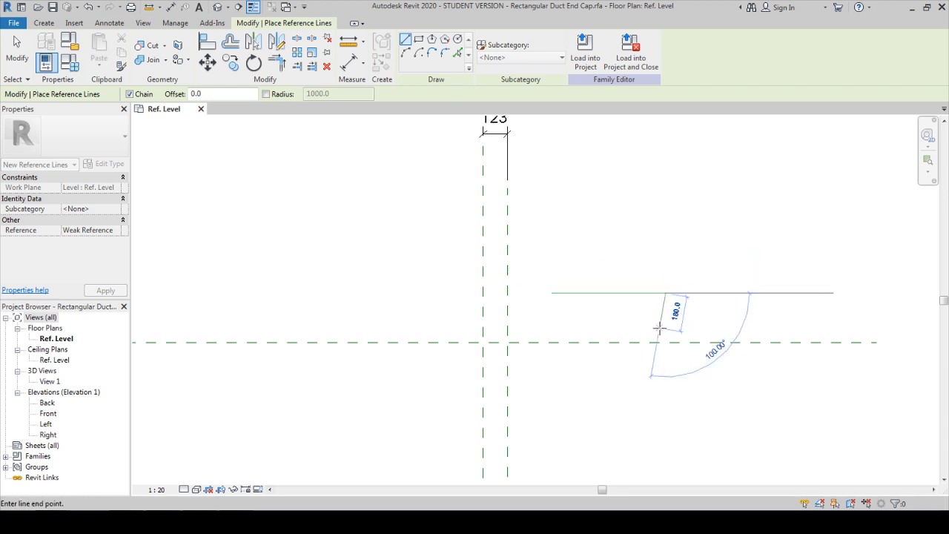
key("Escape")
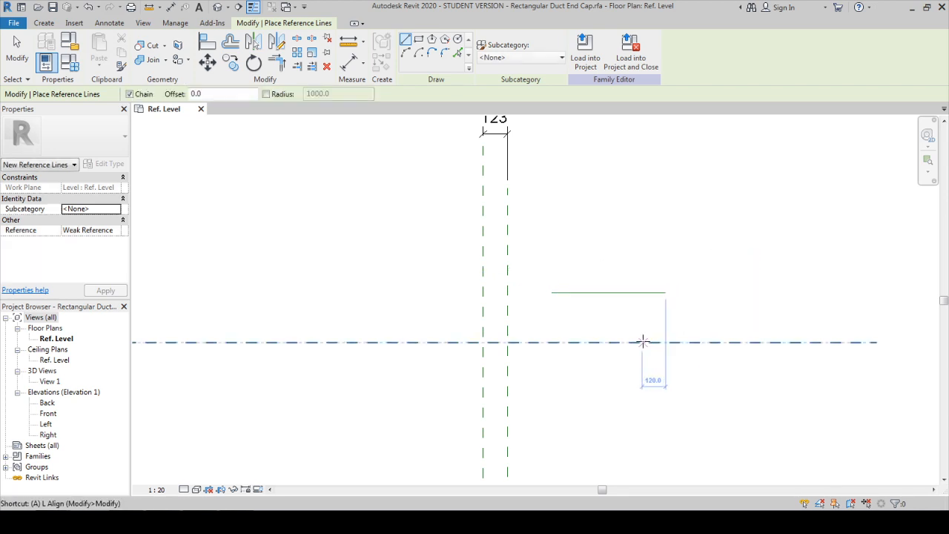
Step: Align and lock the reference line's endpoints to the two vertical planes and the line itself to the Center (Front/Back) plane
key("a")
key("l")
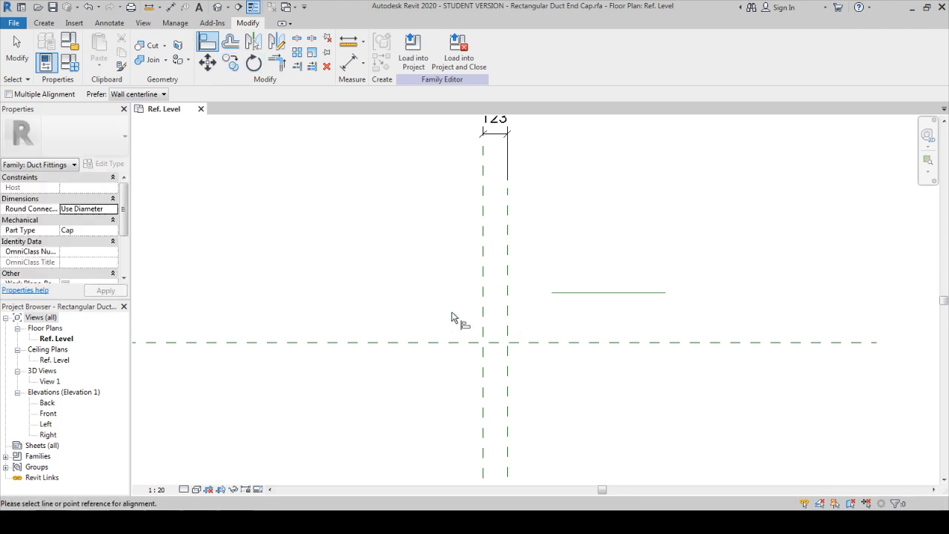
left_click(483, 307)
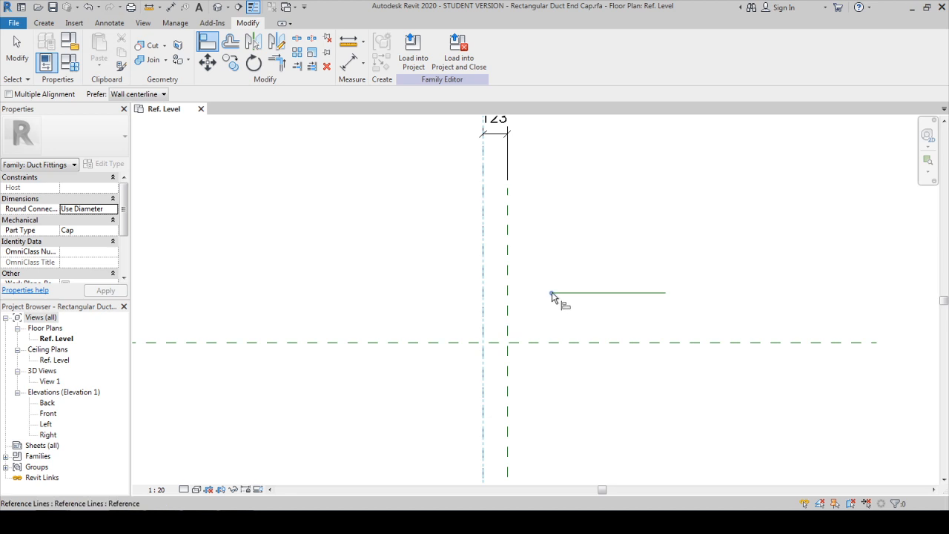
left_click(552, 294)
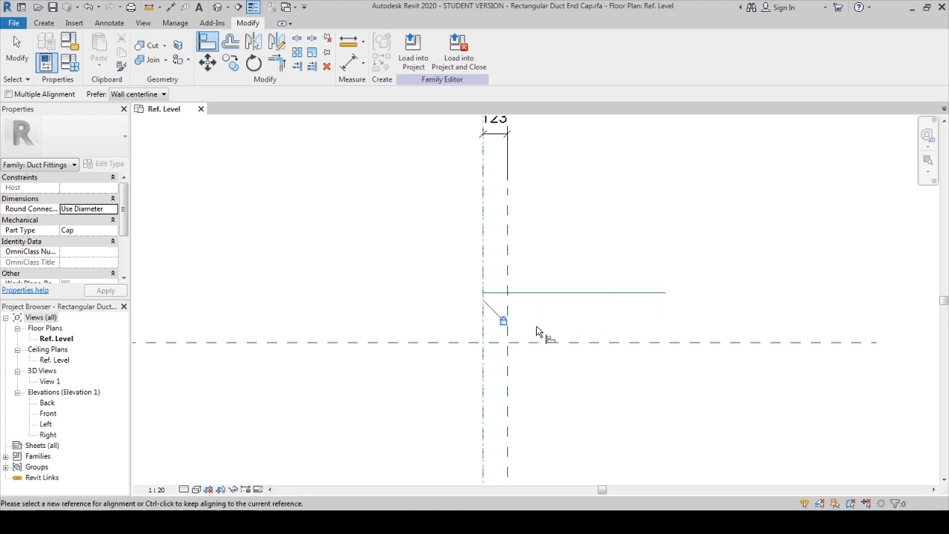
left_click(508, 338)
left_click(667, 293)
left_click(553, 344)
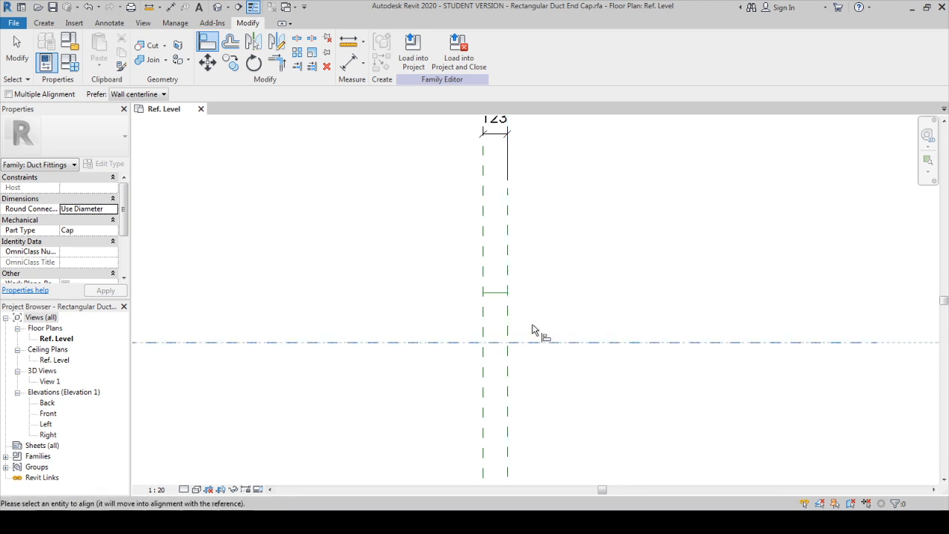
left_click(501, 292)
key("Escape")
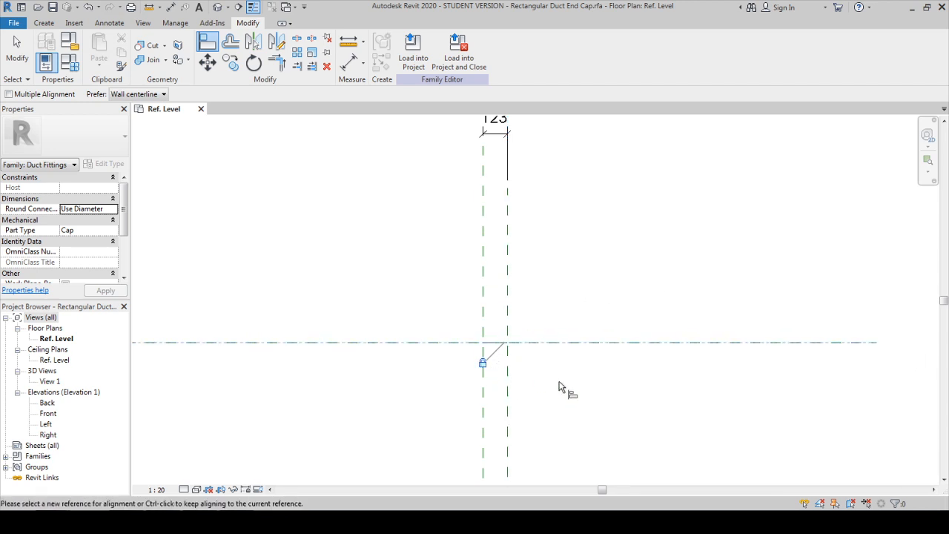
Step: Label the dimension between the two vertical reference planes with a new type parameter named Cap Thickness
key("Escape")
scroll(491, 341, "down", 3)
scroll(487, 377, "up", 3)
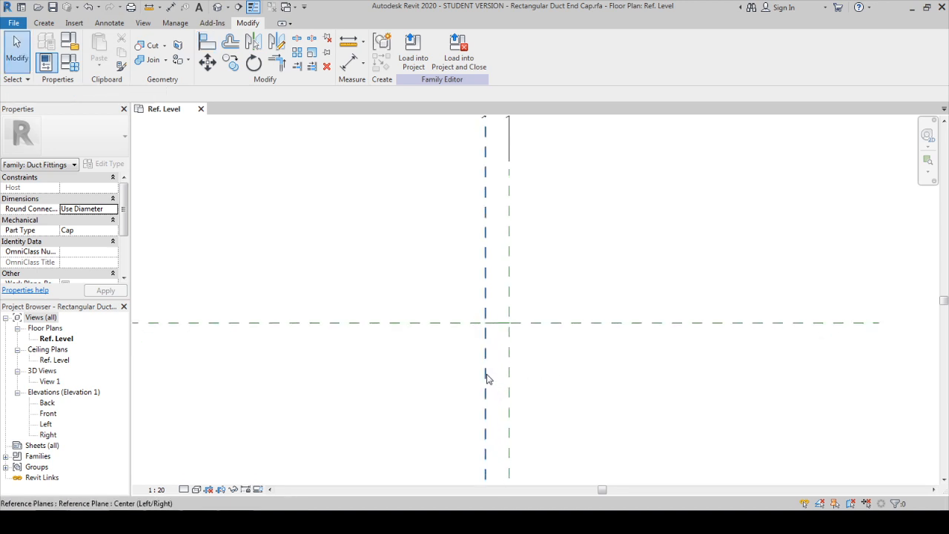
middle_click_drag(449, 363, 492, 388)
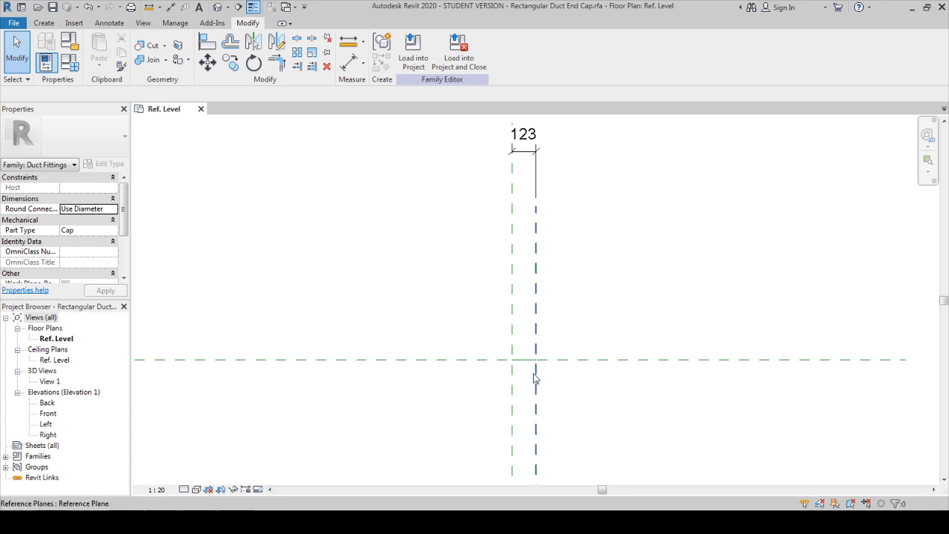
scroll(528, 367, "down", 1)
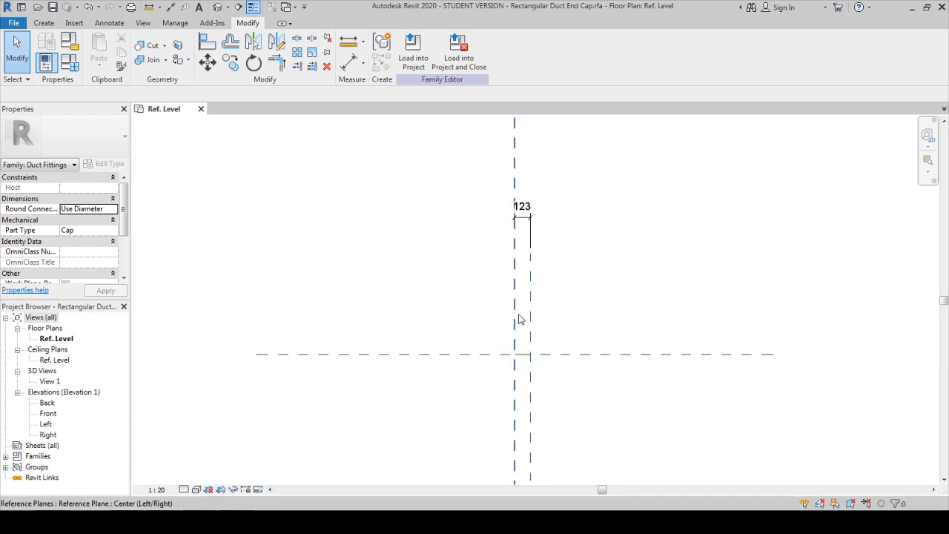
left_click(523, 217)
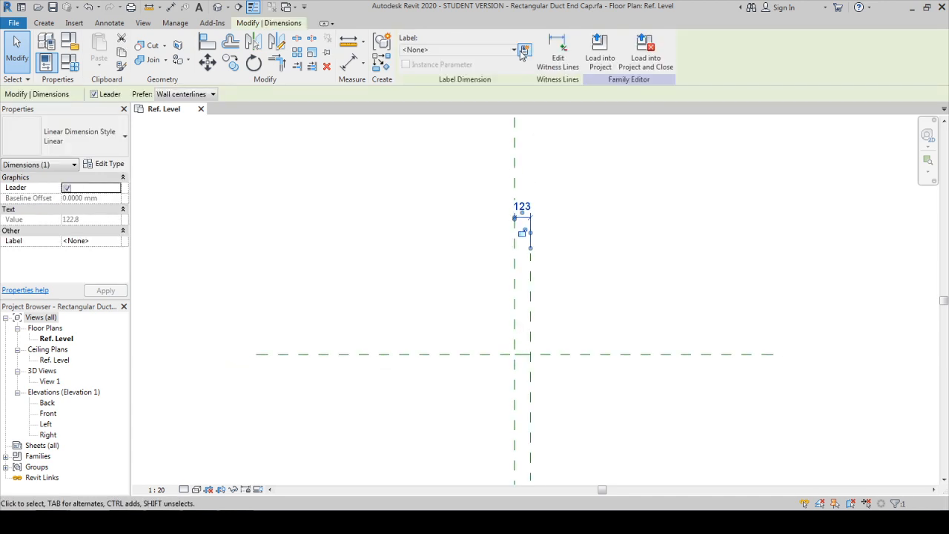
left_click(524, 50)
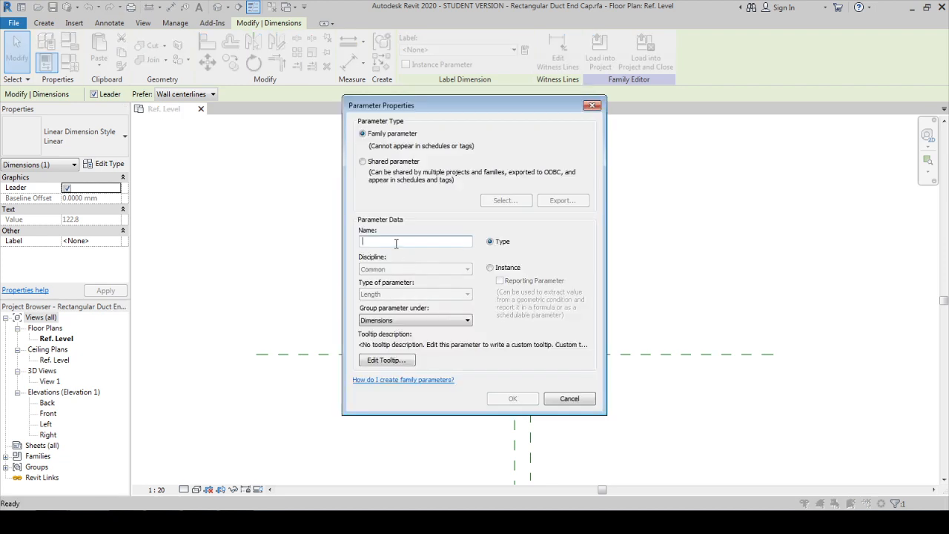
type("Cap Thickness")
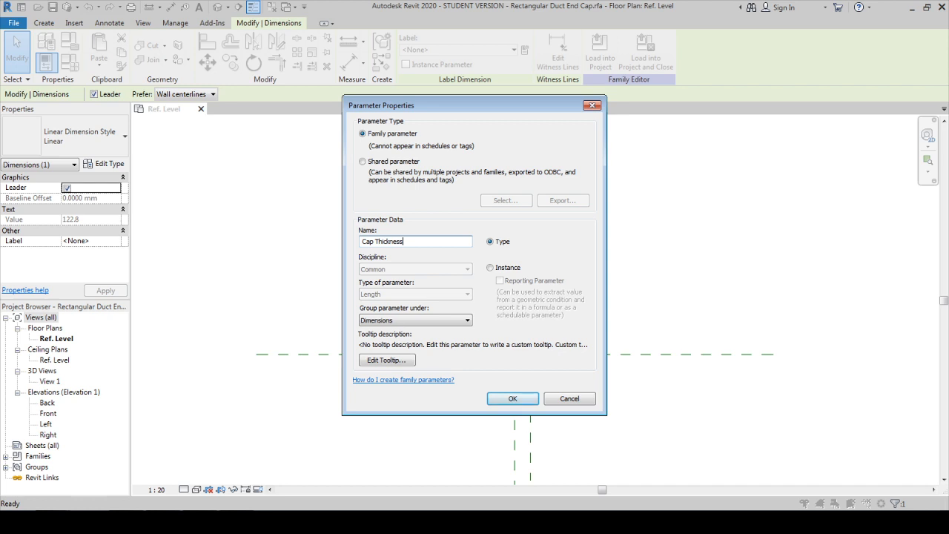
left_click(514, 399)
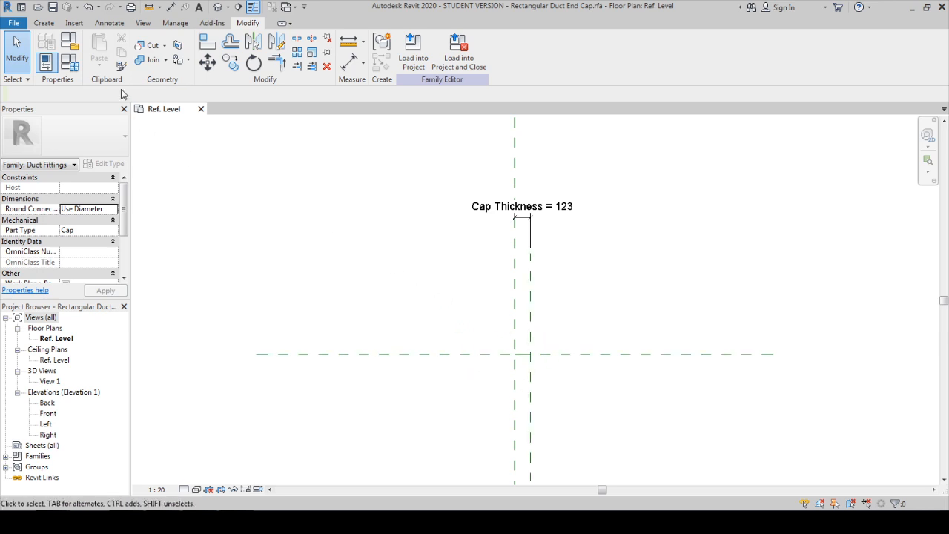
Step: Add an instance family parameter named Duct Length with discipline HVAC and type Duct Size, and set its value to 200 mm
left_click(77, 64)
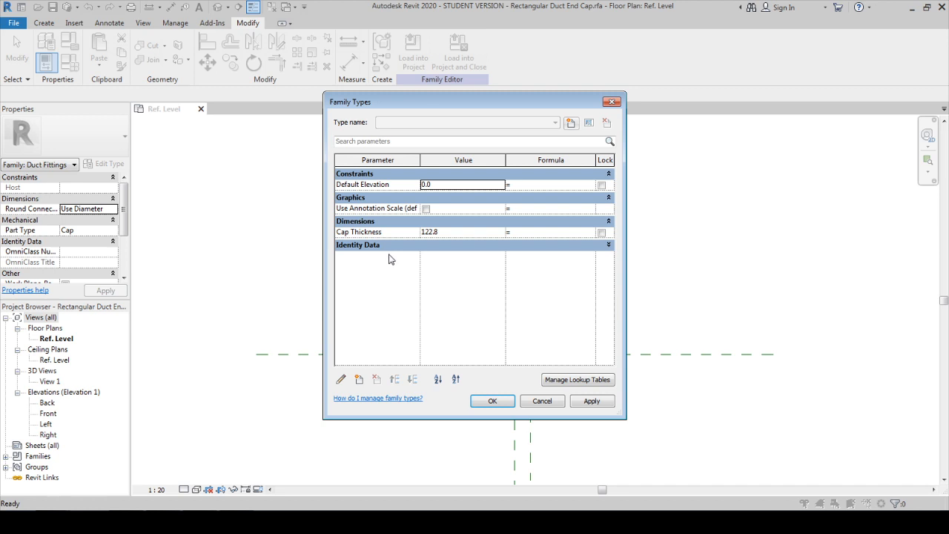
left_click_drag(528, 102, 388, 101)
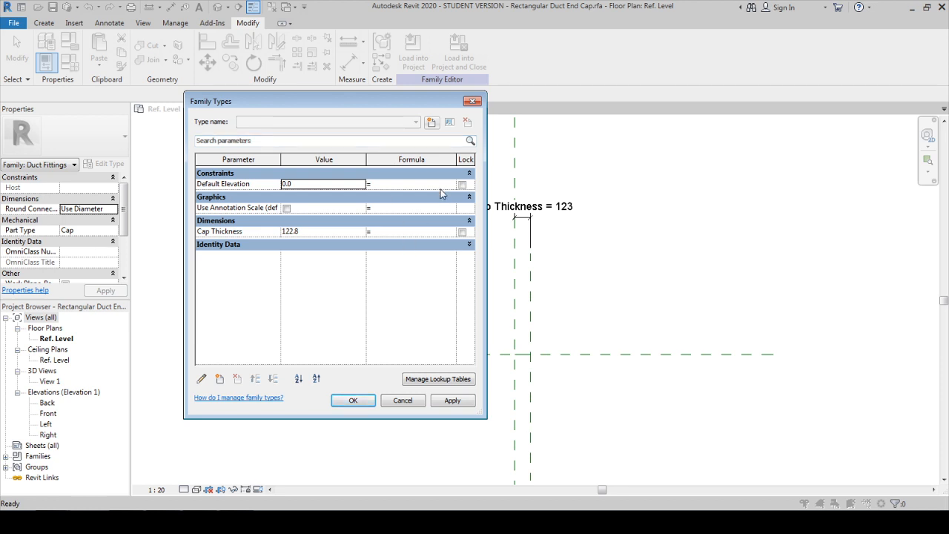
left_click(220, 377)
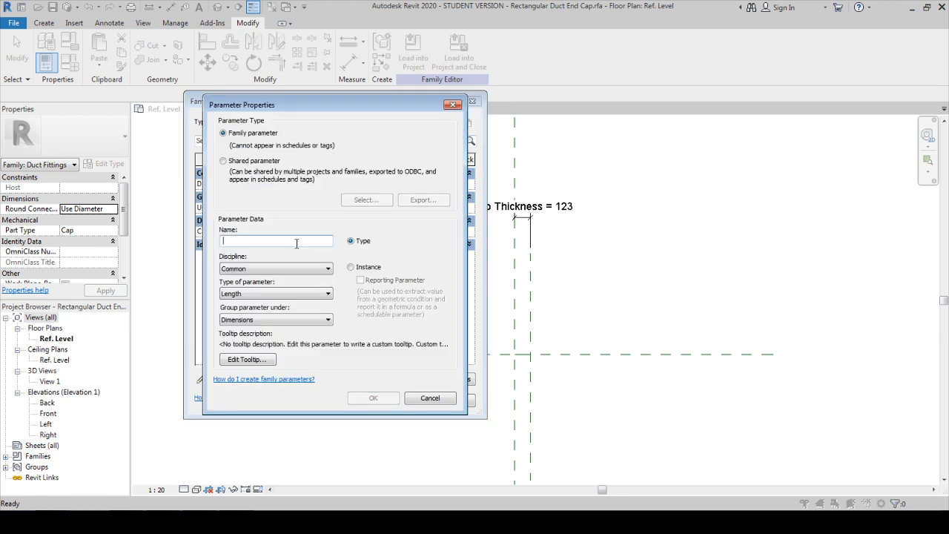
type("Duct Length")
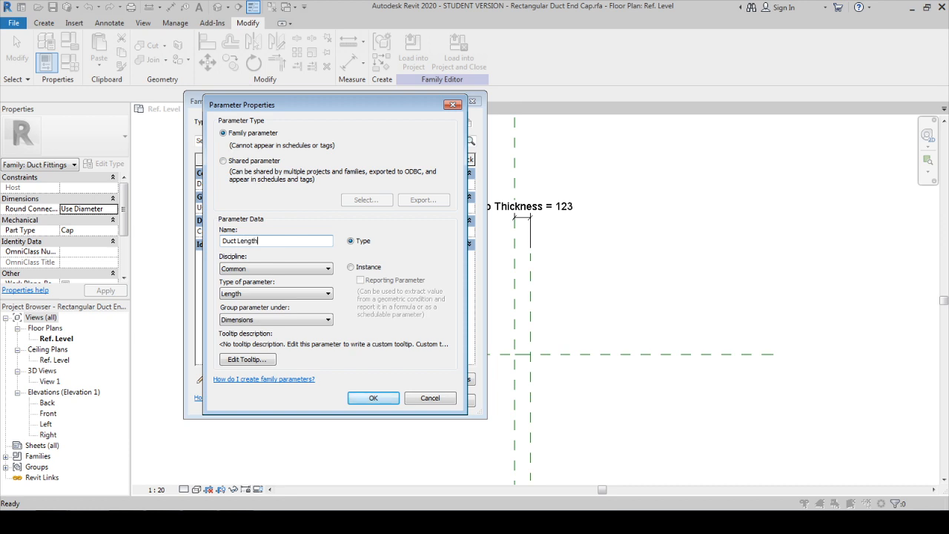
left_click(272, 268)
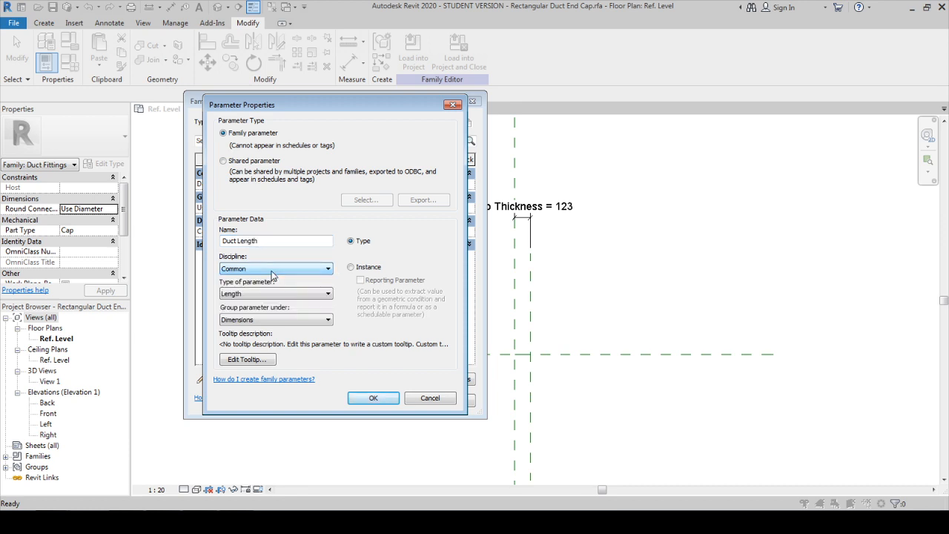
scroll(272, 272, "down", 2)
left_click(274, 293)
left_click(274, 297)
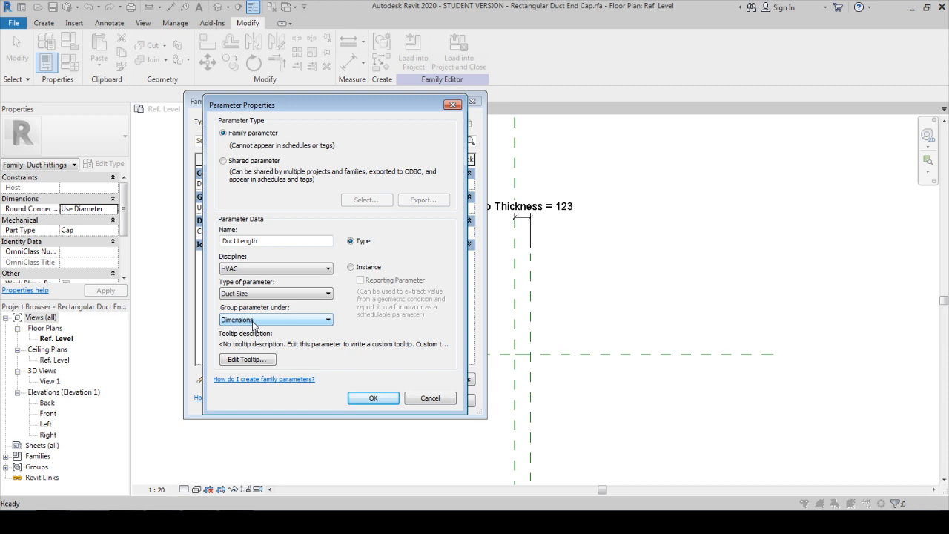
left_click(351, 267)
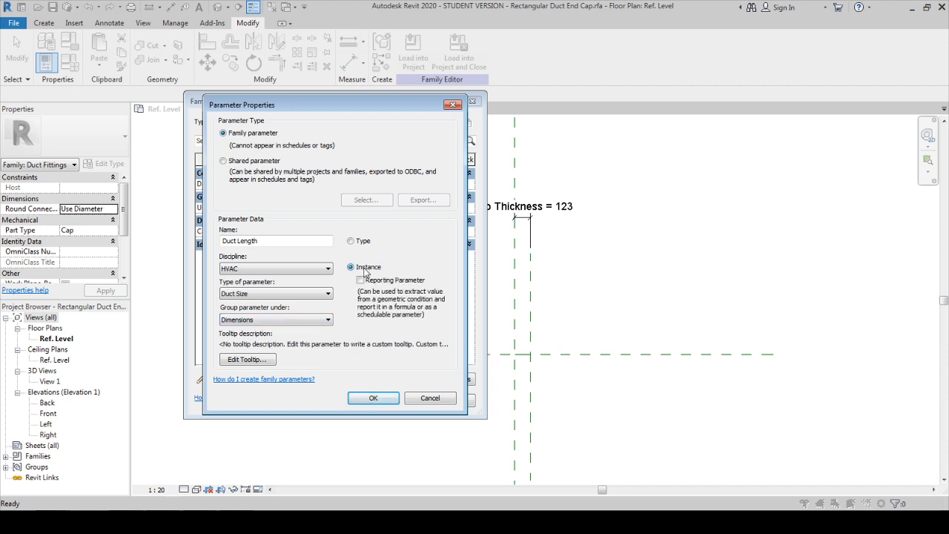
left_click(368, 398)
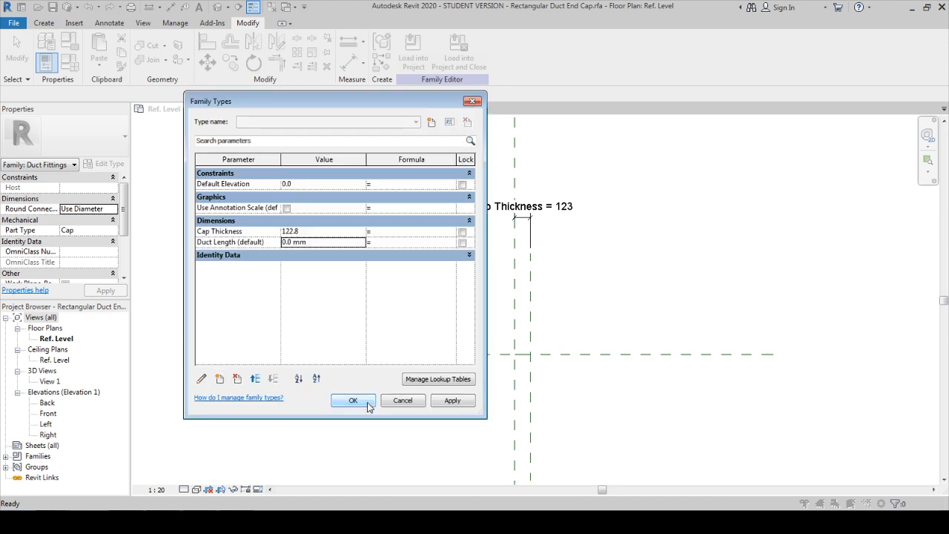
left_click(317, 243)
type("200")
Step: Define a new instance family parameter named Duct Width with discipline HVAC and type Duct Size, grouped under Dimensions
left_click(219, 378)
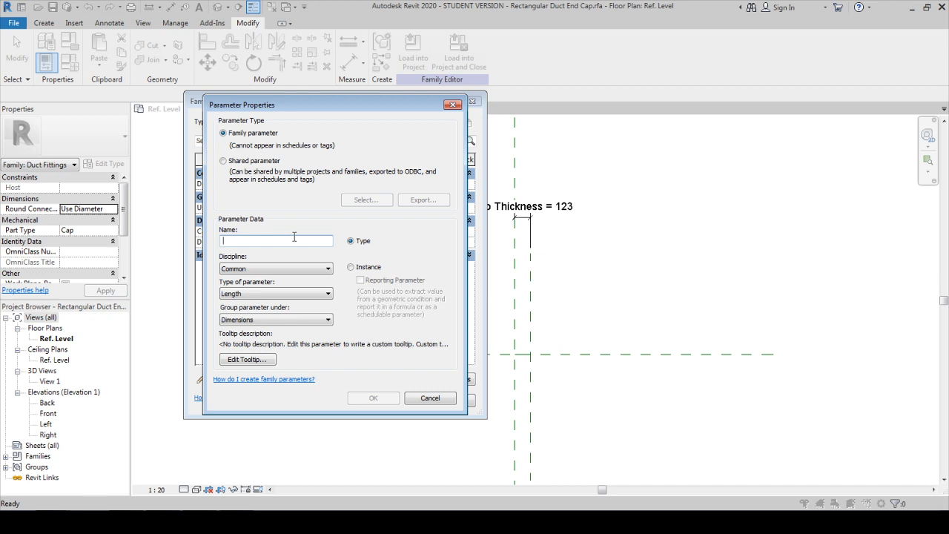
type("Ducct Width")
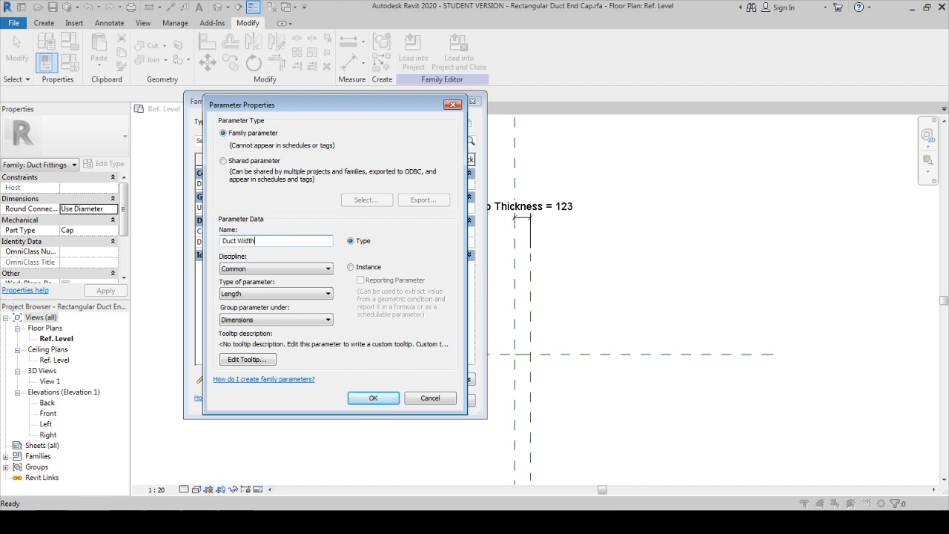
left_click(307, 270)
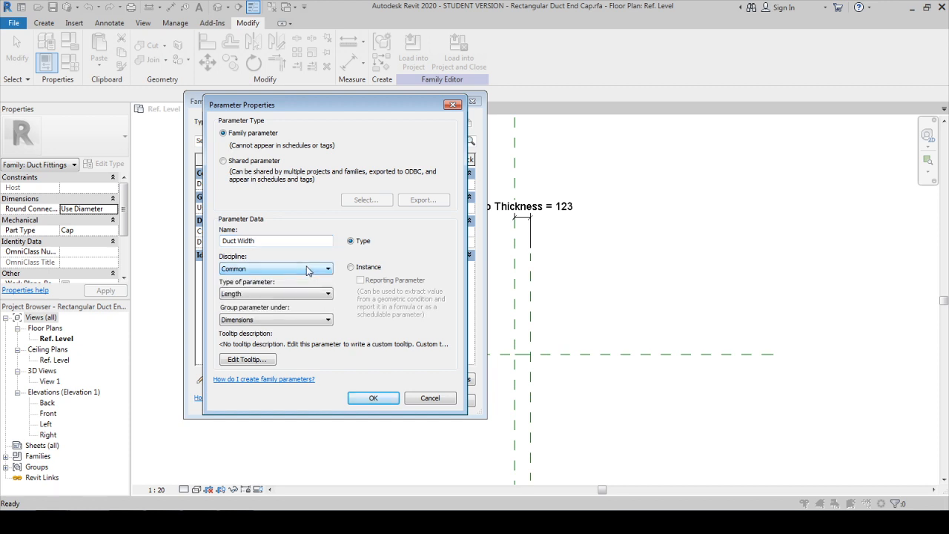
scroll(308, 270, "down", 2)
left_click(297, 293)
left_click(299, 304)
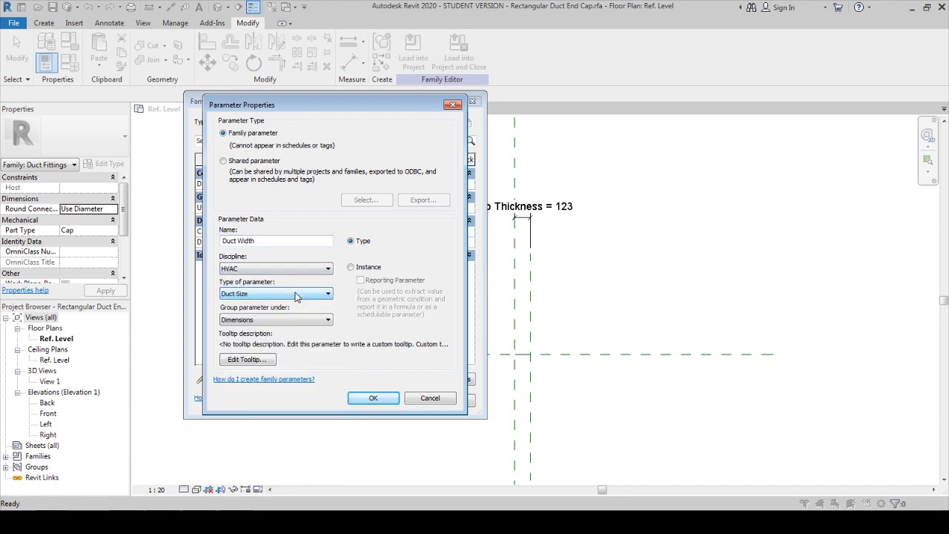
left_click(363, 267)
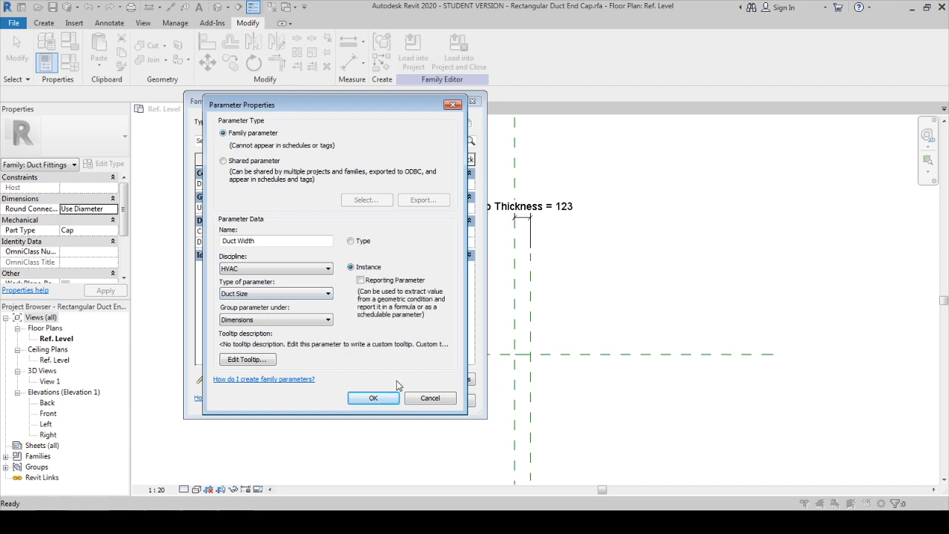
Step: Give the Duct Width parameter the tooltip "Specify the Duct Width", create it and set its value to 300 mm
left_click(261, 360)
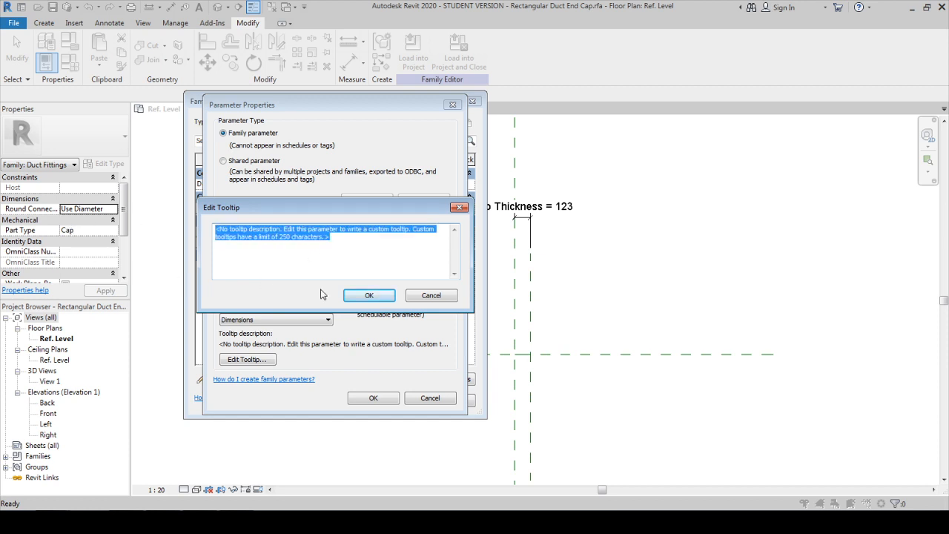
left_click(417, 298)
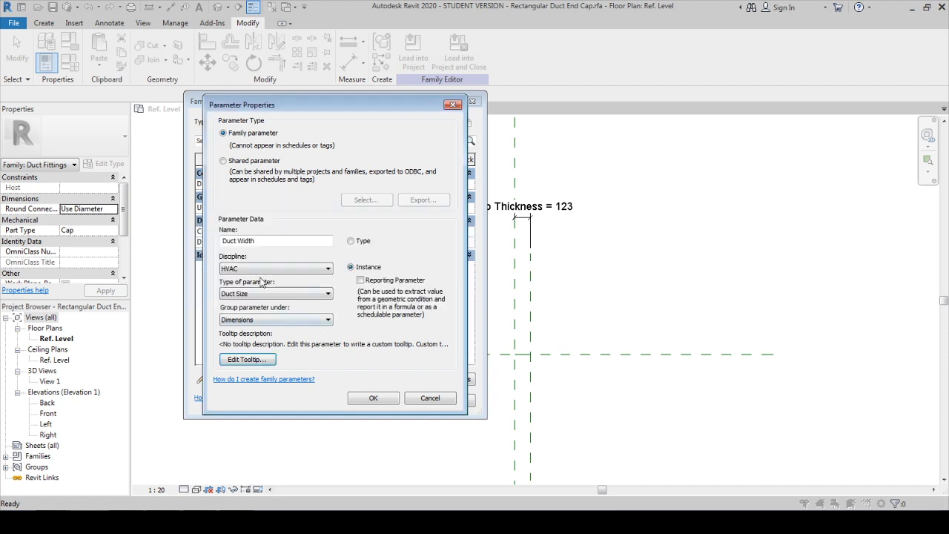
left_click(259, 360)
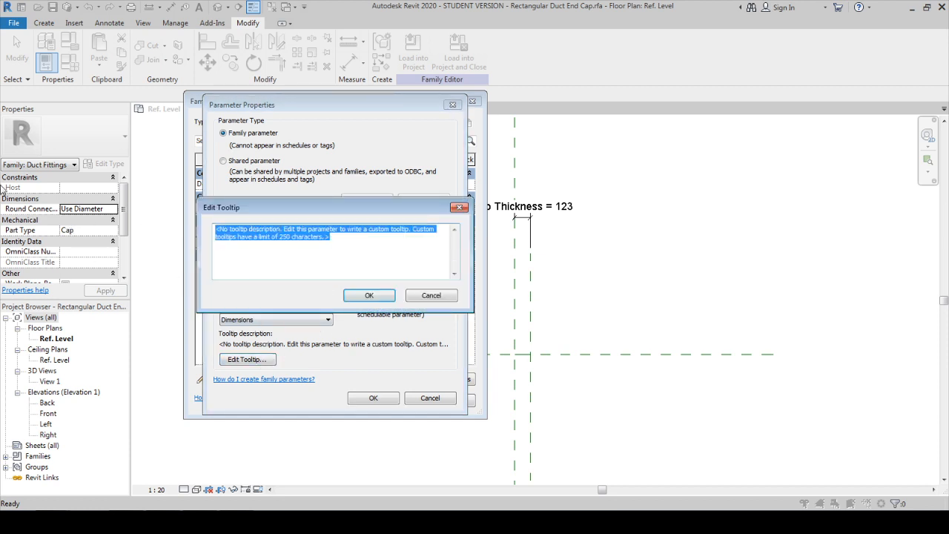
type("Sp")
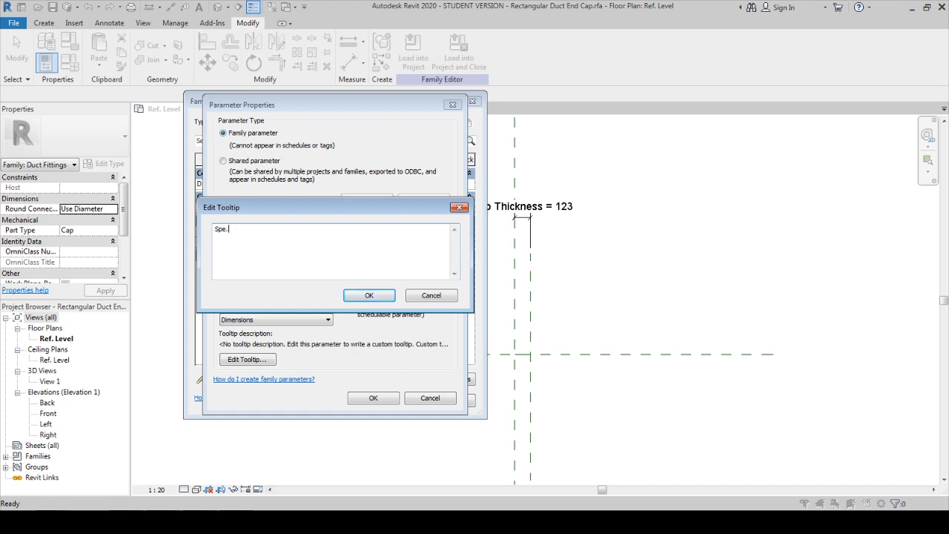
type("ecify the Duct ")
type("Width")
left_click(369, 296)
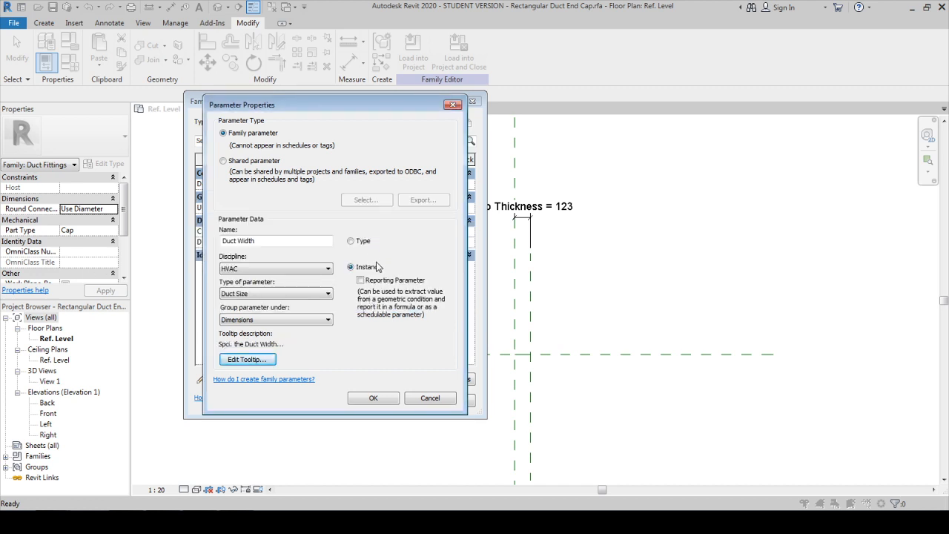
left_click(372, 398)
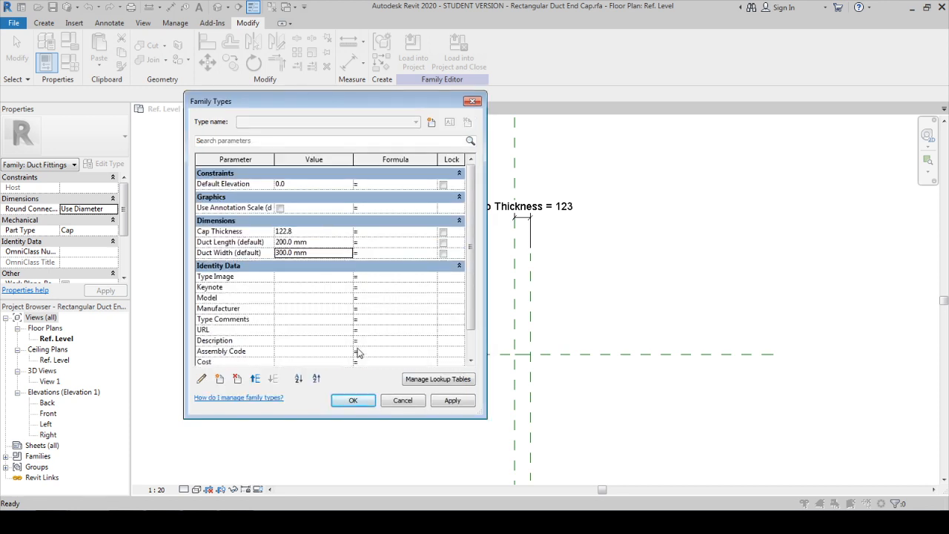
left_click(353, 403)
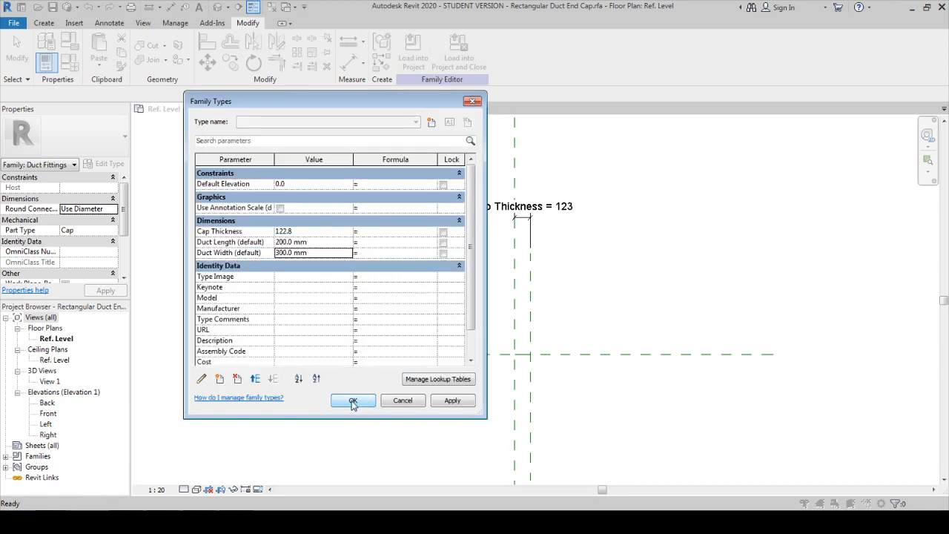
left_click(299, 329)
type("www")
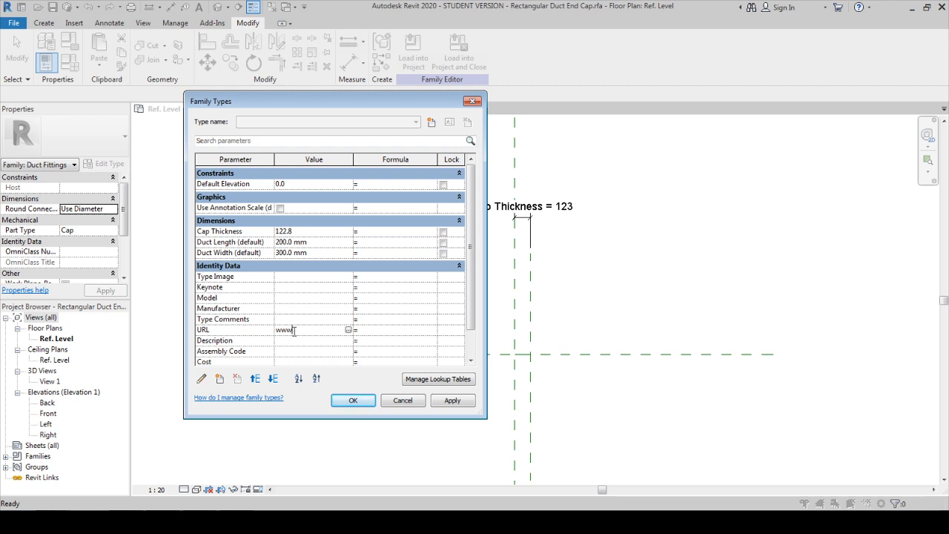
type(".bimmodl")
type("ler.com")
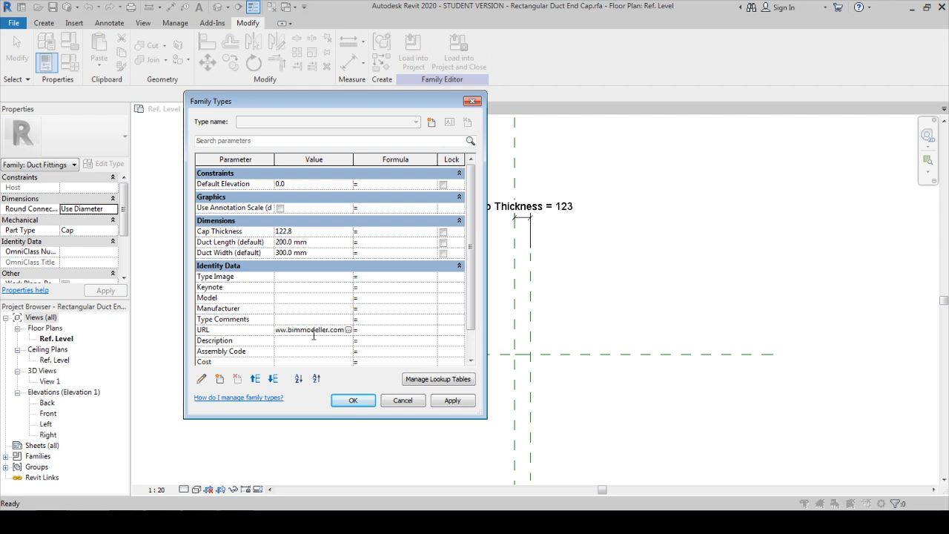
left_click(342, 401)
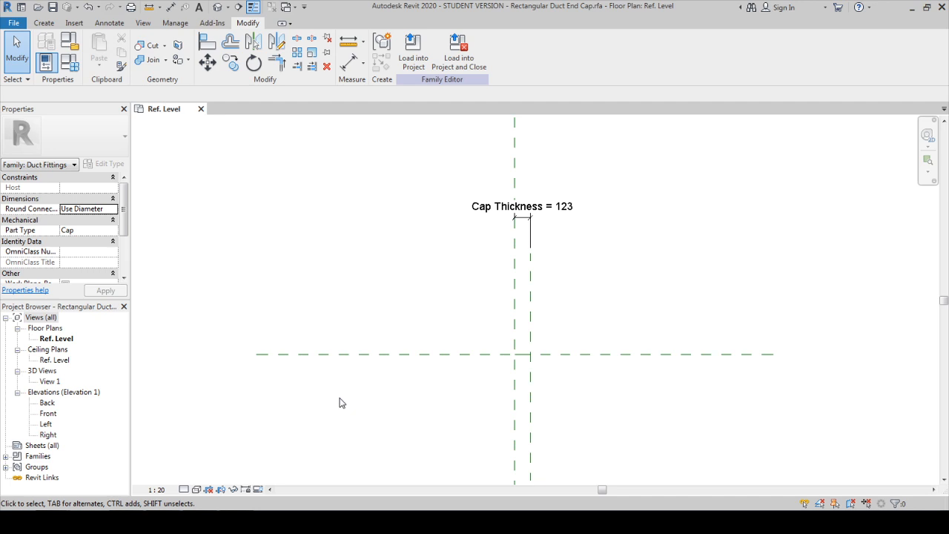
Step: Open the Front elevation and set the Cap Thickness parameter to 50 mm in the family types
double_click(48, 413)
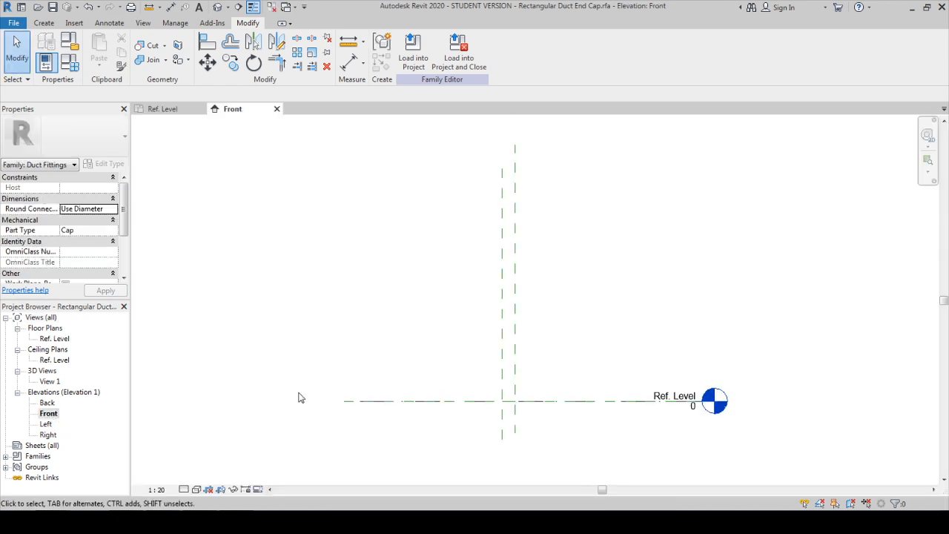
left_click(71, 62)
left_click(312, 231)
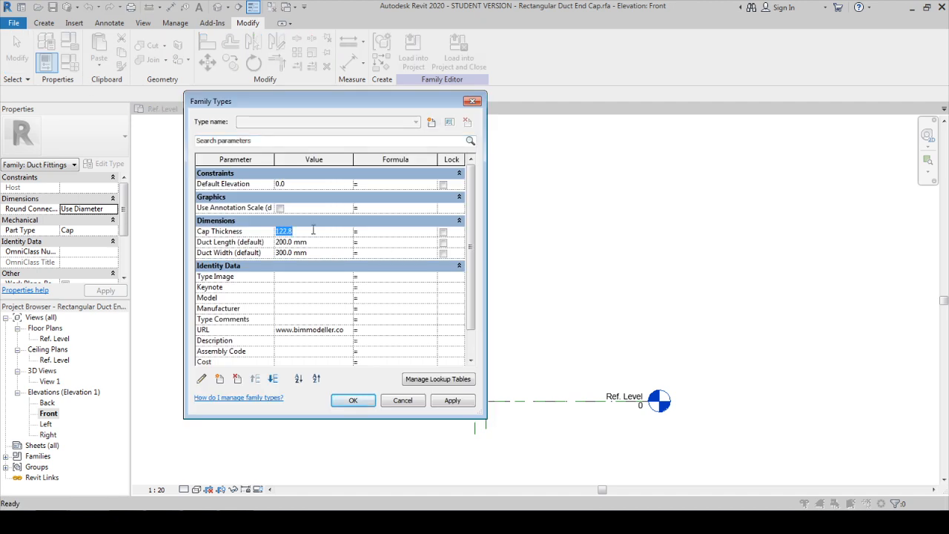
type("50")
left_click(364, 401)
Step: Examine the reference line spanning the two vertical reference planes in the Front elevation
scroll(457, 430, "up", 8)
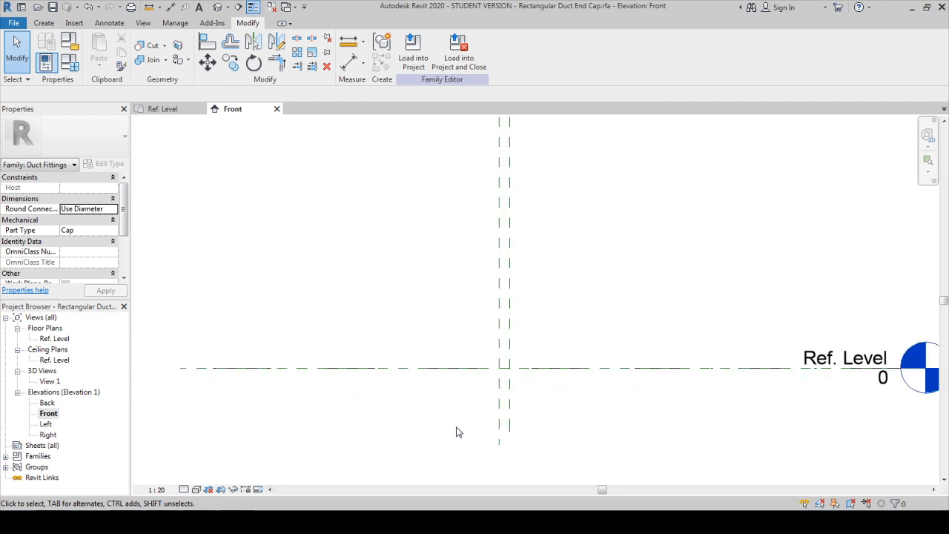
left_click(524, 352)
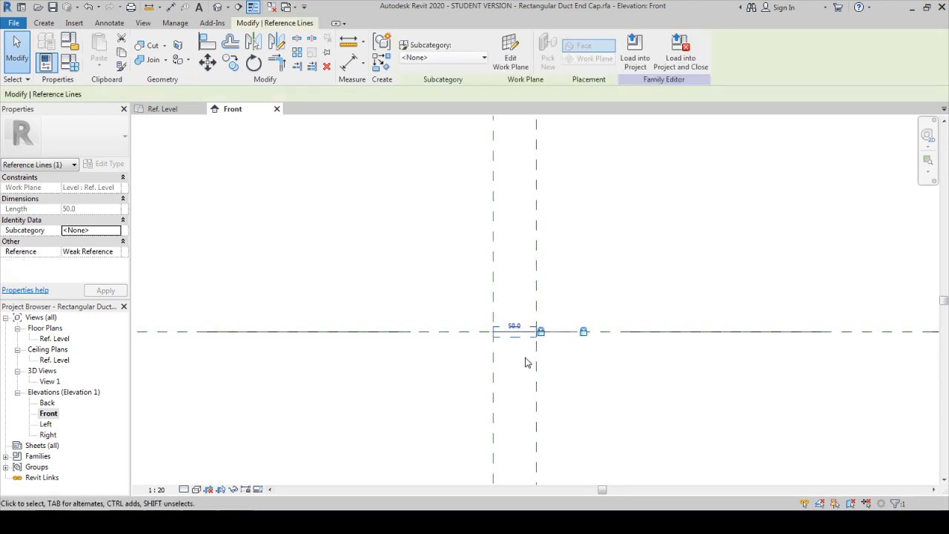
scroll(523, 354, "up", 6)
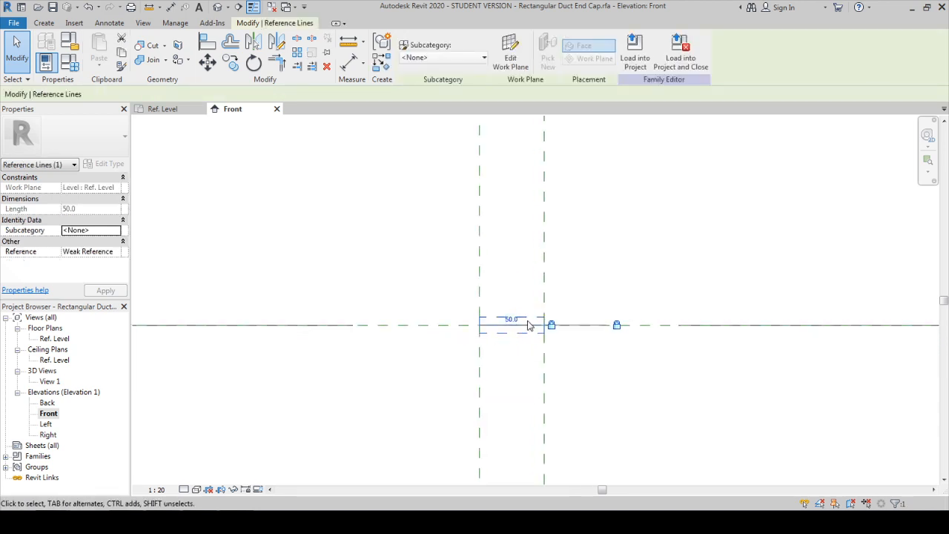
left_click(434, 392)
scroll(434, 392, "down", 4)
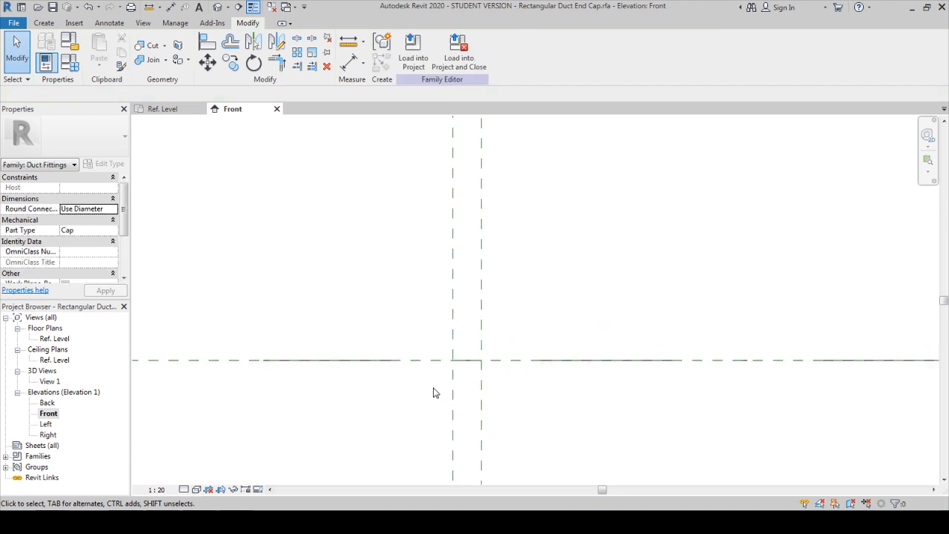
Step: Start a Sweep in the Ref. Level plan and pick the reference line between the two vertical planes as its finished path
left_click(184, 113)
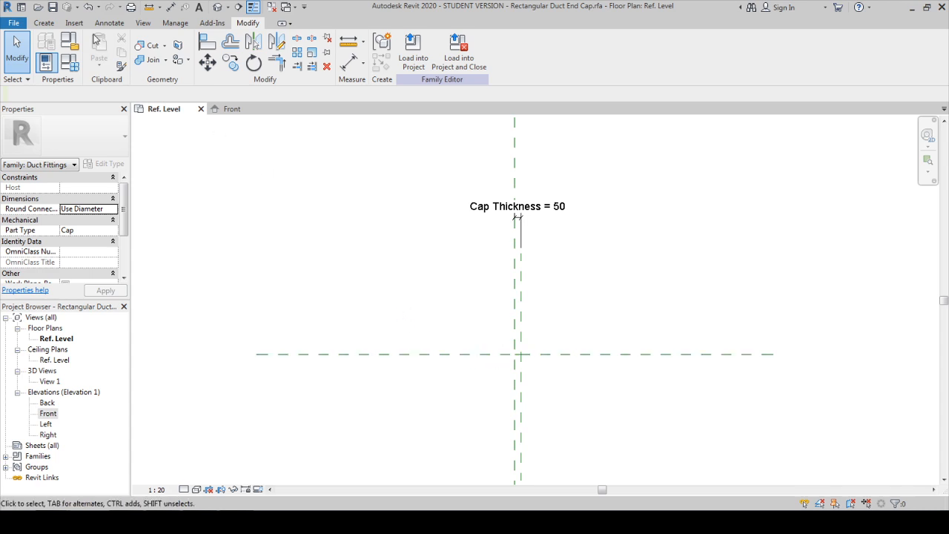
left_click(46, 23)
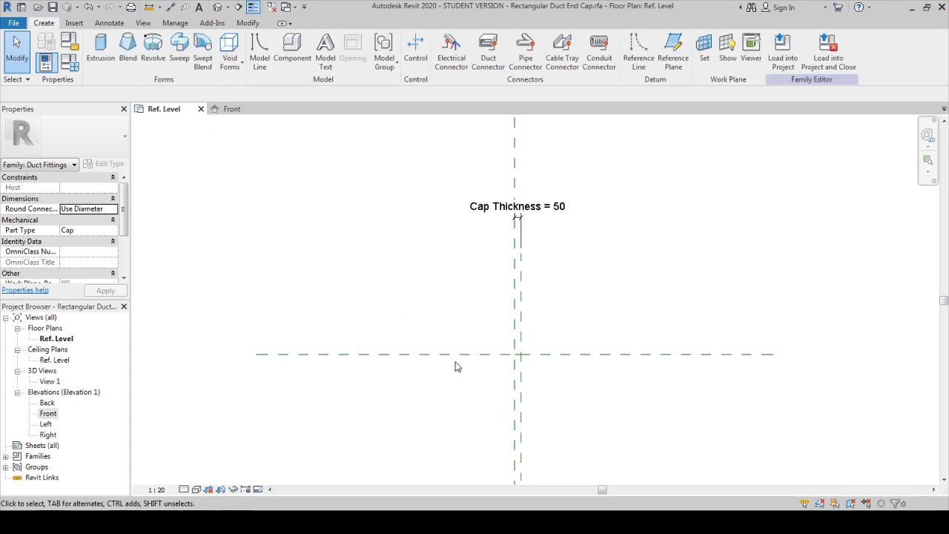
left_click(181, 58)
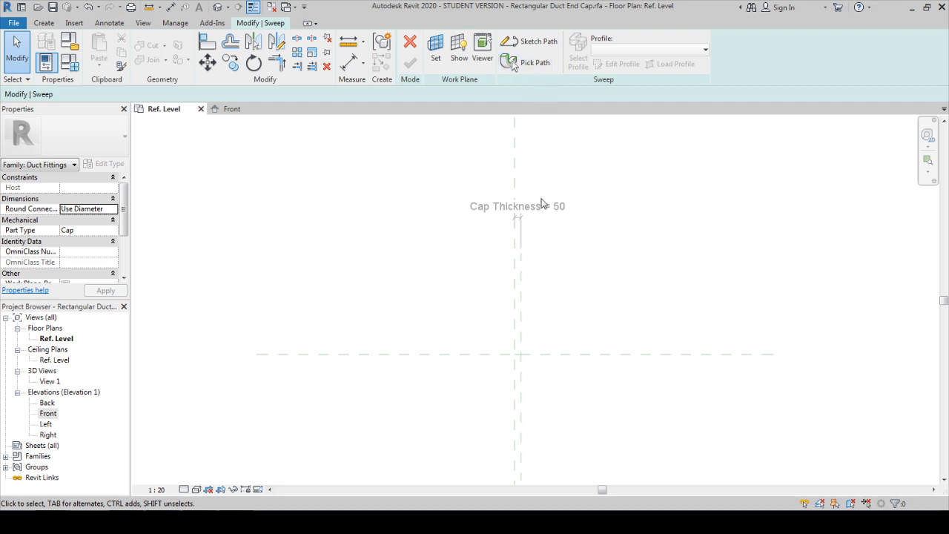
middle_click_drag(559, 277, 522, 229)
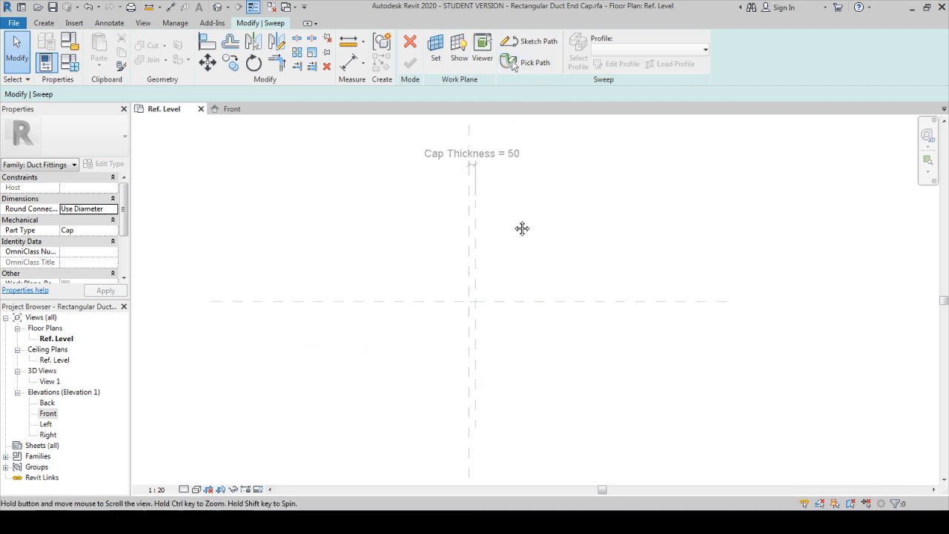
scroll(498, 259, "up", 2)
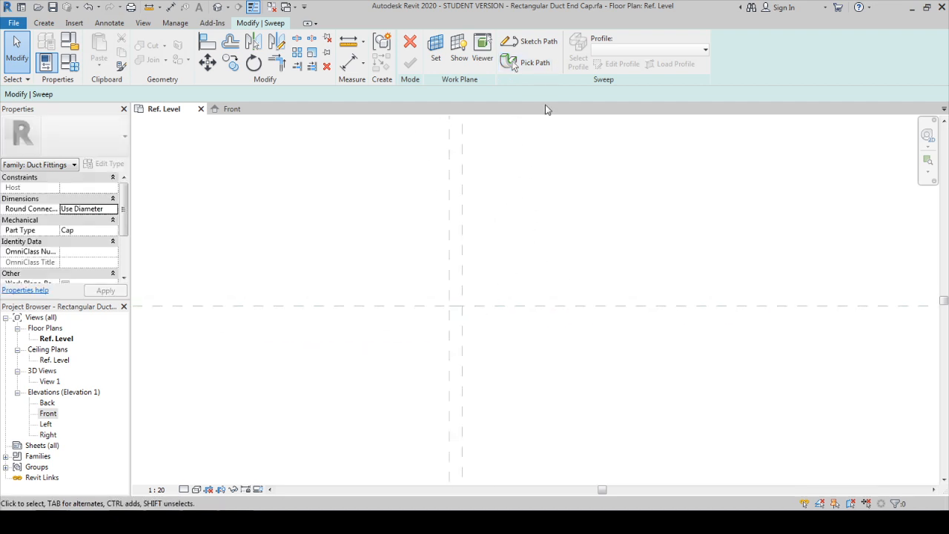
left_click(534, 68)
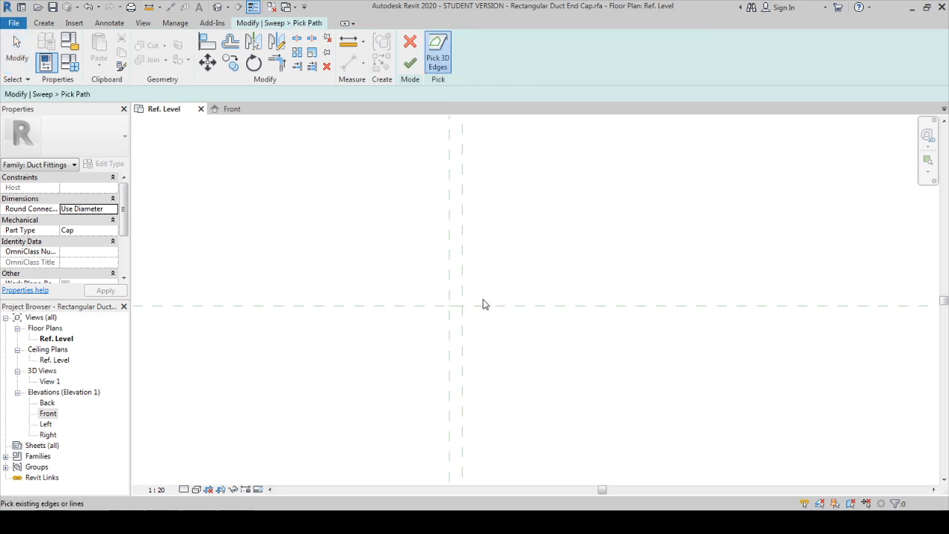
left_click(458, 307)
scroll(456, 317, "up", 1)
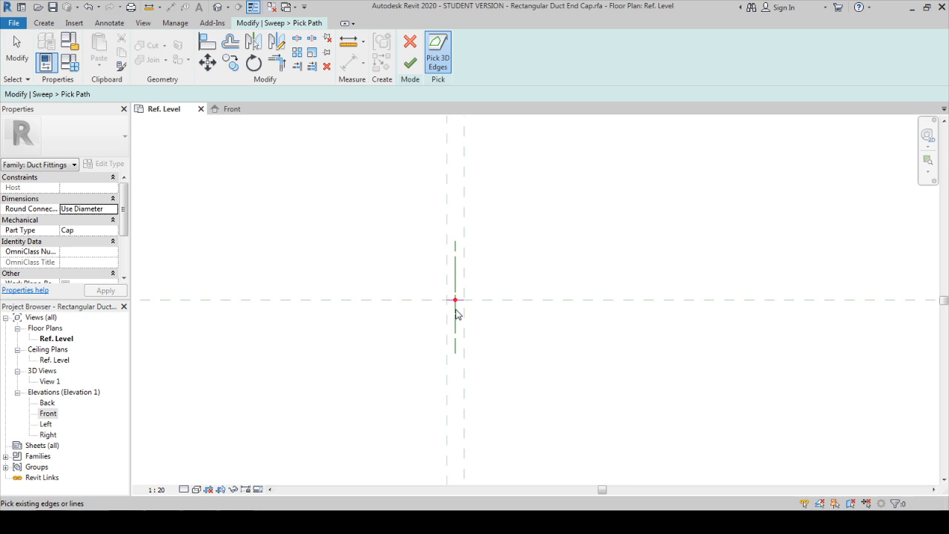
left_click(409, 63)
Step: Begin editing the sweep profile in the Left elevation and close the Front elevation view
left_click(619, 63)
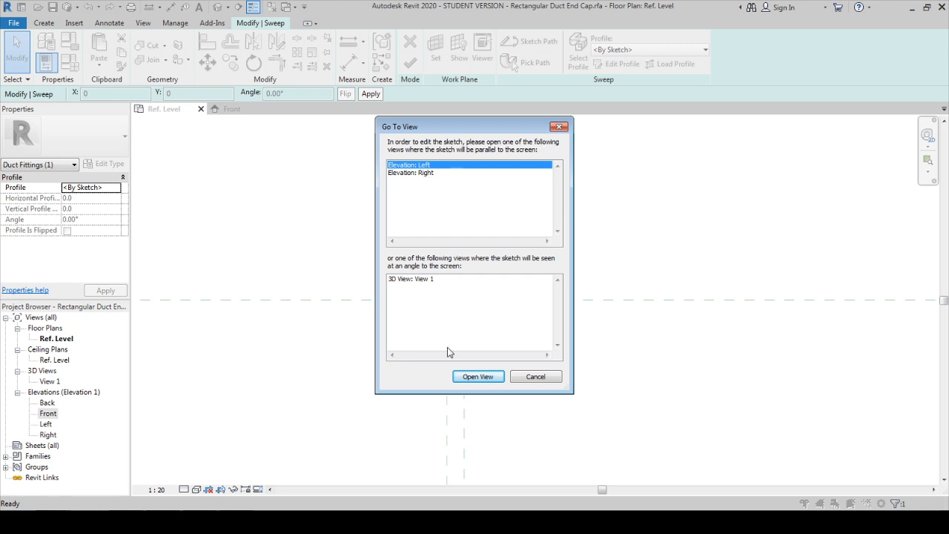
left_click(477, 376)
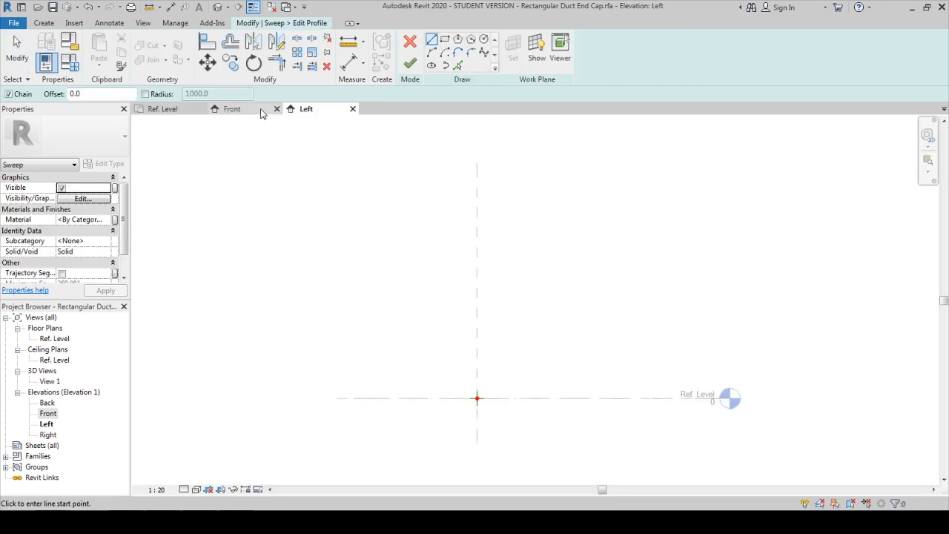
left_click(276, 109)
left_click(455, 398)
scroll(474, 412, "up", 2)
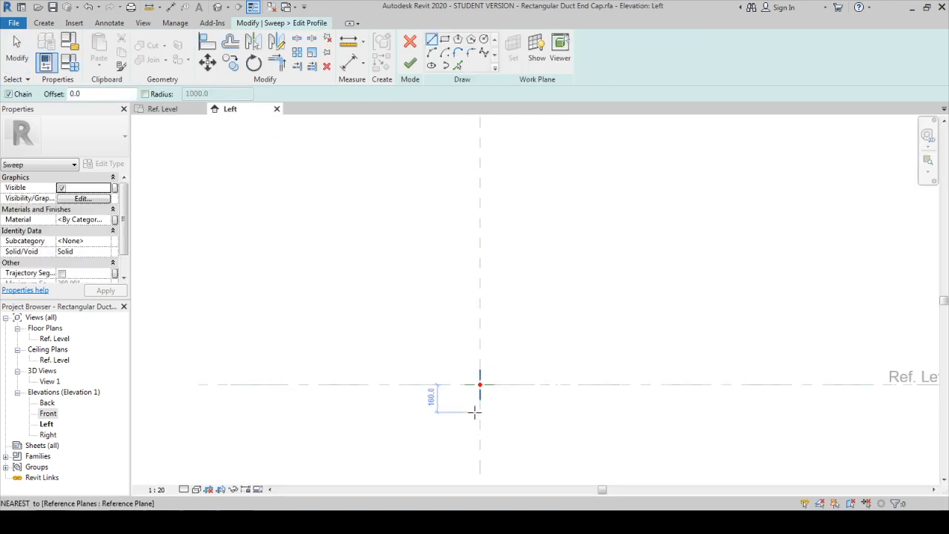
key("Escape")
Step: Sketch a rectangular profile about 470 by 325 mm around the path point and make its two temporary dimensions permanent
left_click(444, 40)
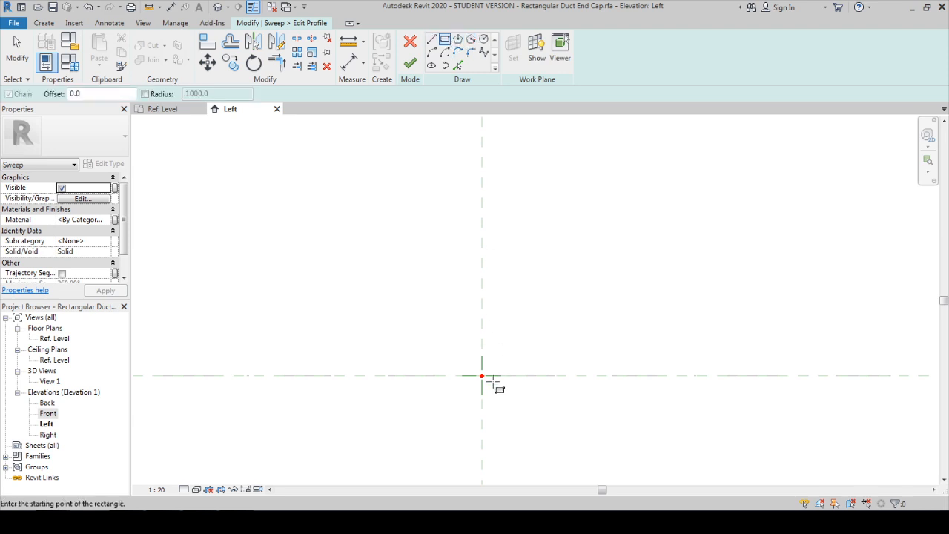
left_click(401, 315)
left_click(564, 426)
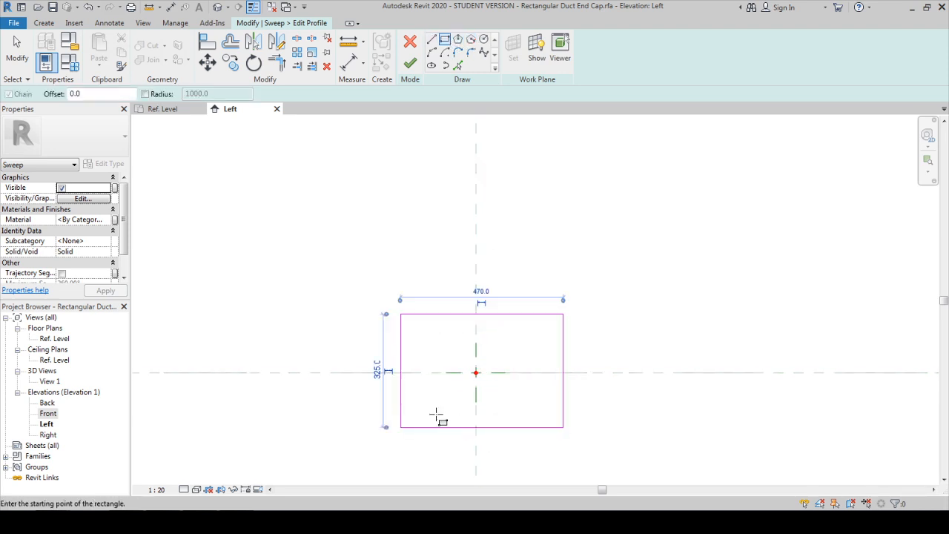
left_click(482, 304)
left_click(386, 371)
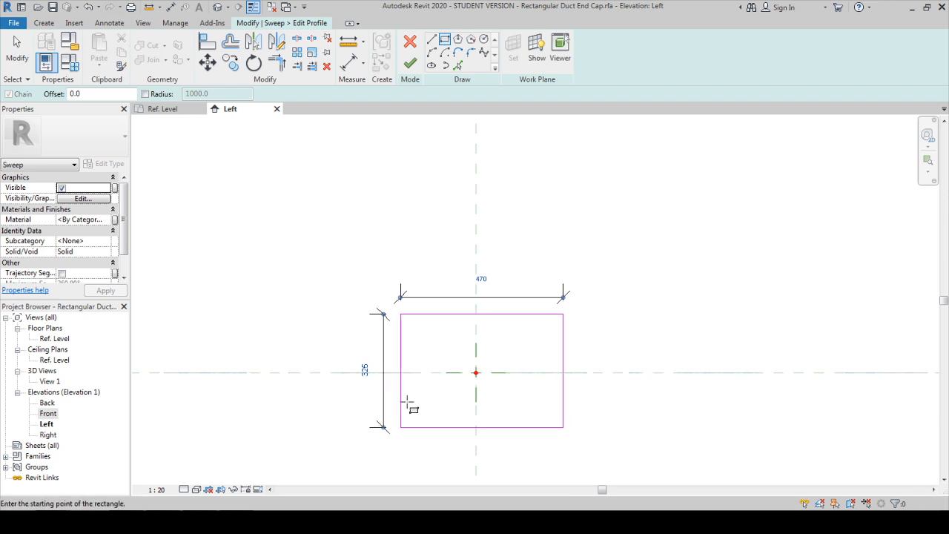
scroll(387, 364, "down", 1)
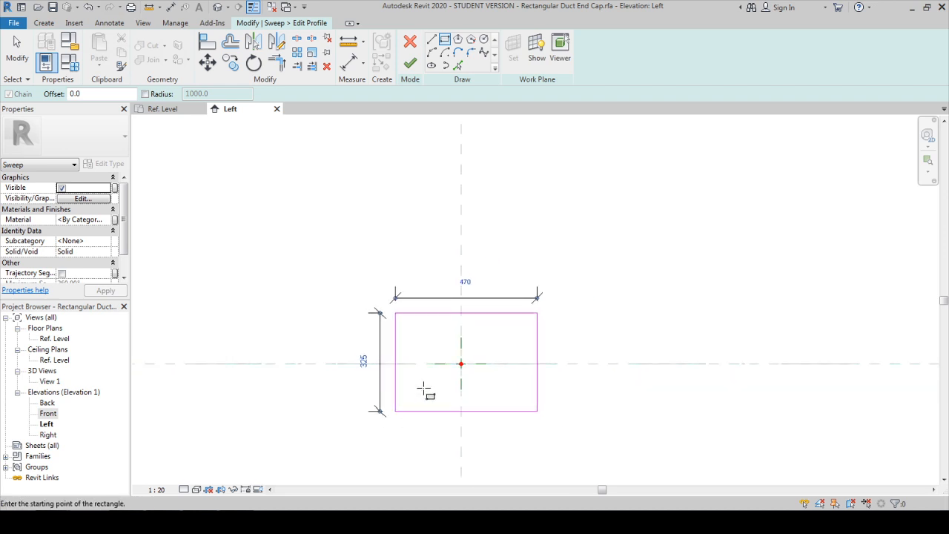
Step: Add an aligned dimension across the rectangle's vertical edges and the vertical centre plane, constrained to equal spacing
left_click(351, 71)
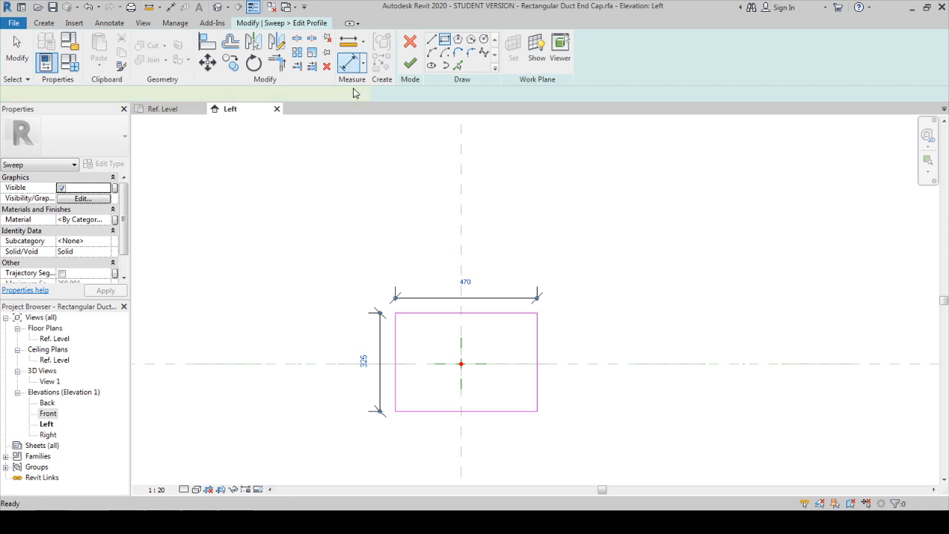
left_click(462, 250)
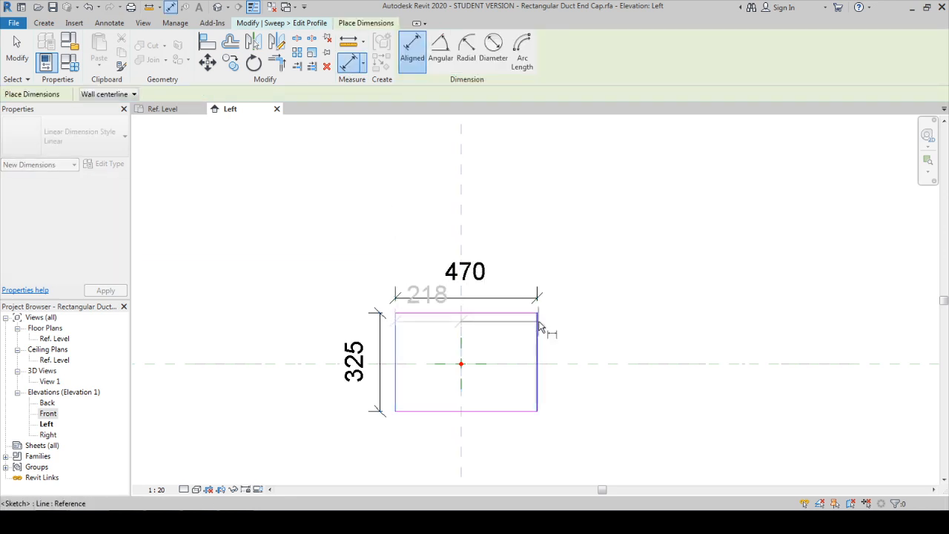
left_click(540, 324)
left_click(583, 236)
left_click(465, 157)
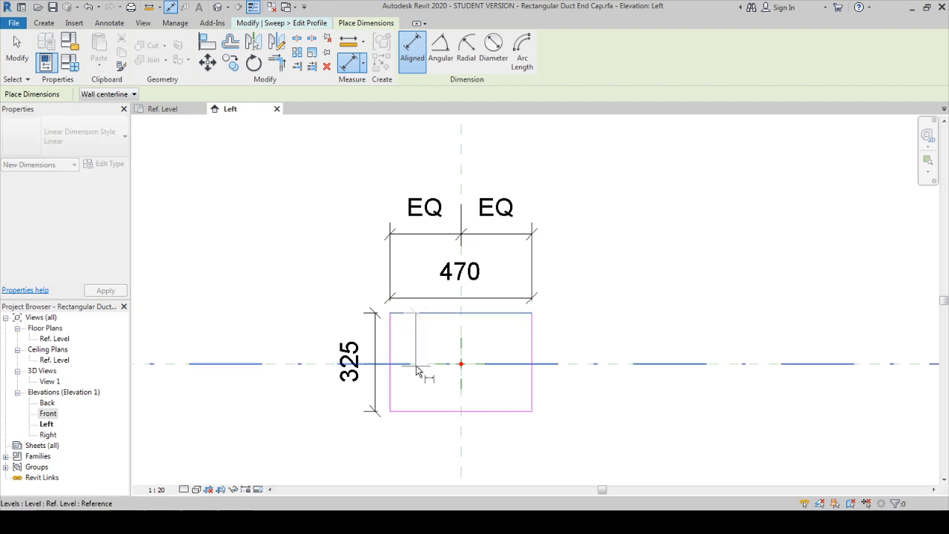
Step: Dimension the rectangle's upper and lower edges against the horizontal reference plane and constrain the segments to be equal
key("Tab")
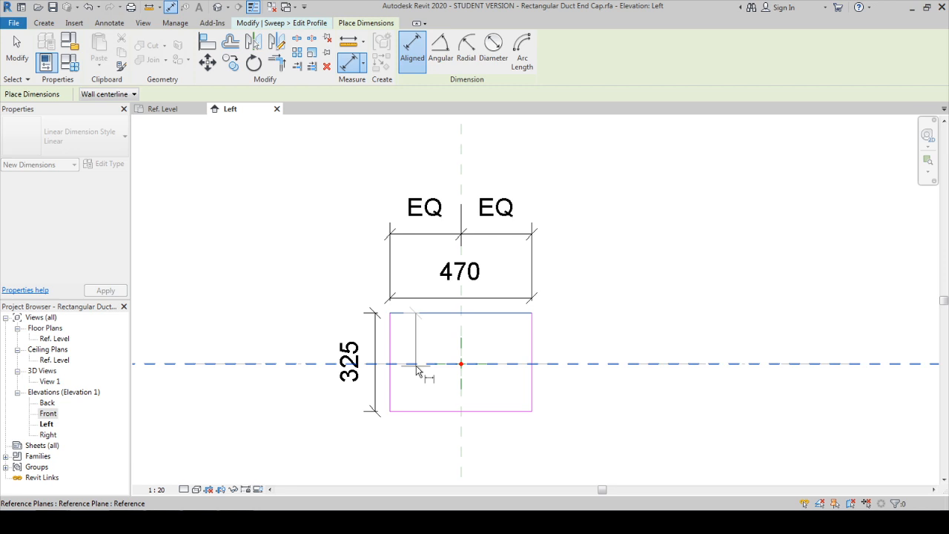
left_click(416, 363)
left_click(406, 410)
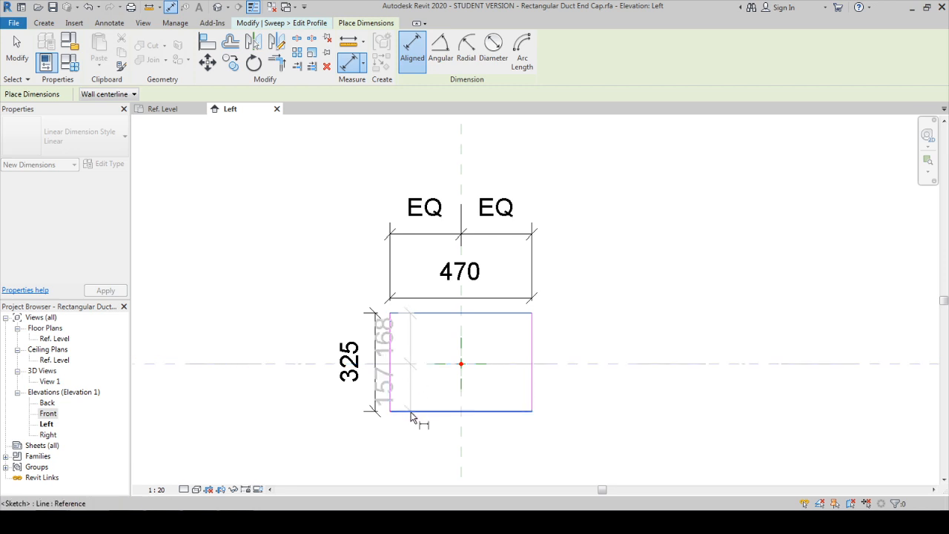
left_click(309, 430)
key("Escape")
key("Escape")
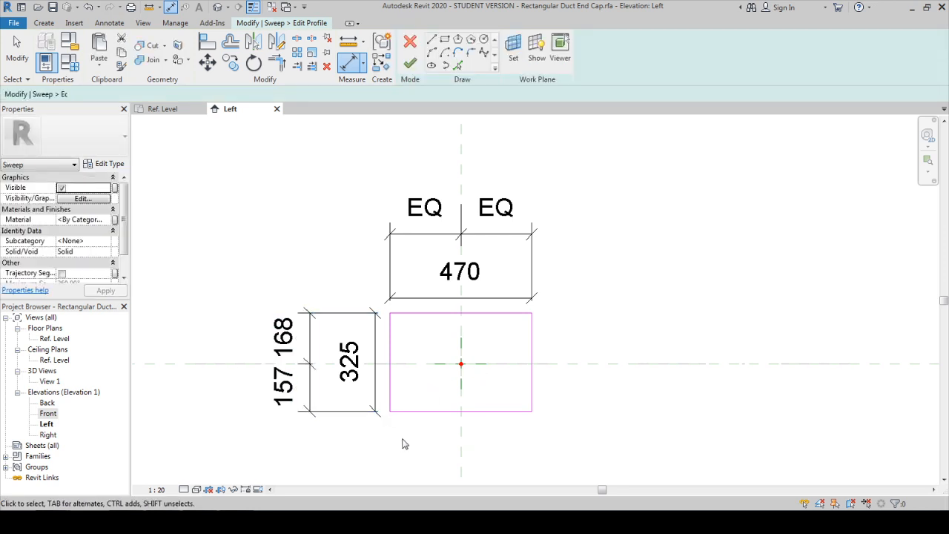
middle_click_drag(458, 441, 485, 402)
left_click(315, 356)
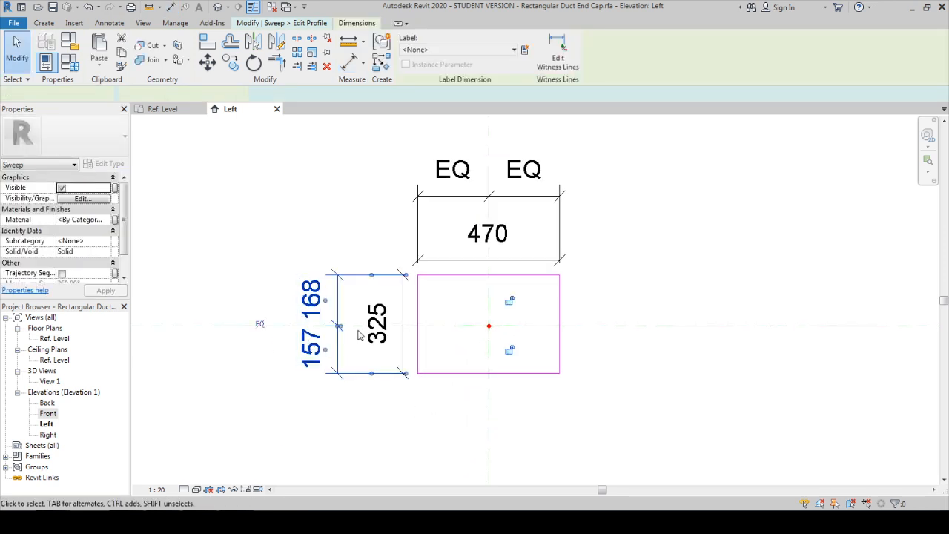
left_click(260, 325)
left_click(419, 381)
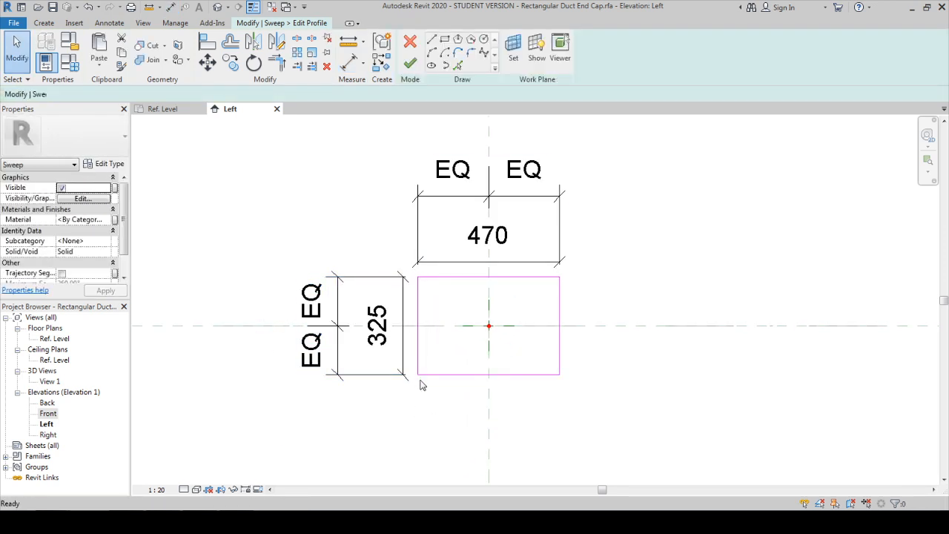
Step: Label the profile's vertical overall dimension with Duct Width and its horizontal overall dimension with Duct Length
left_click(405, 348)
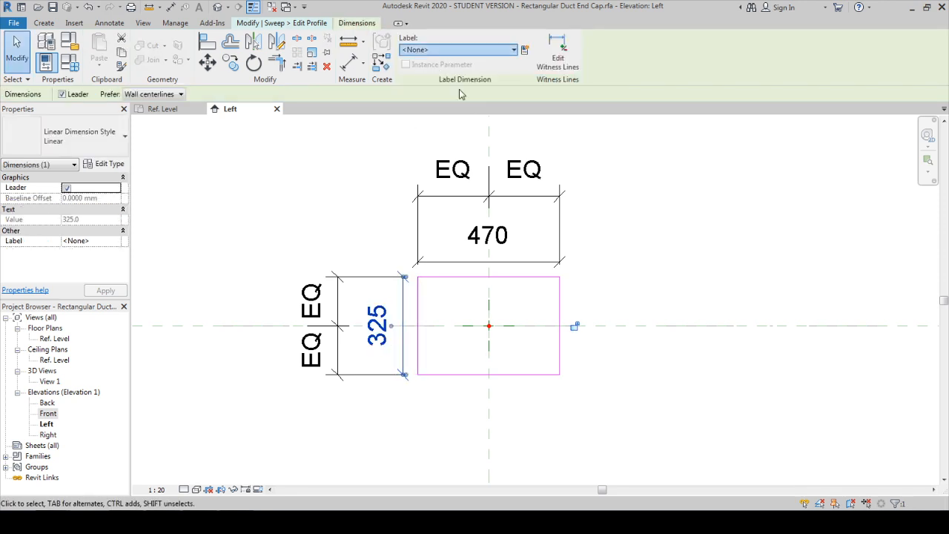
left_click(474, 141)
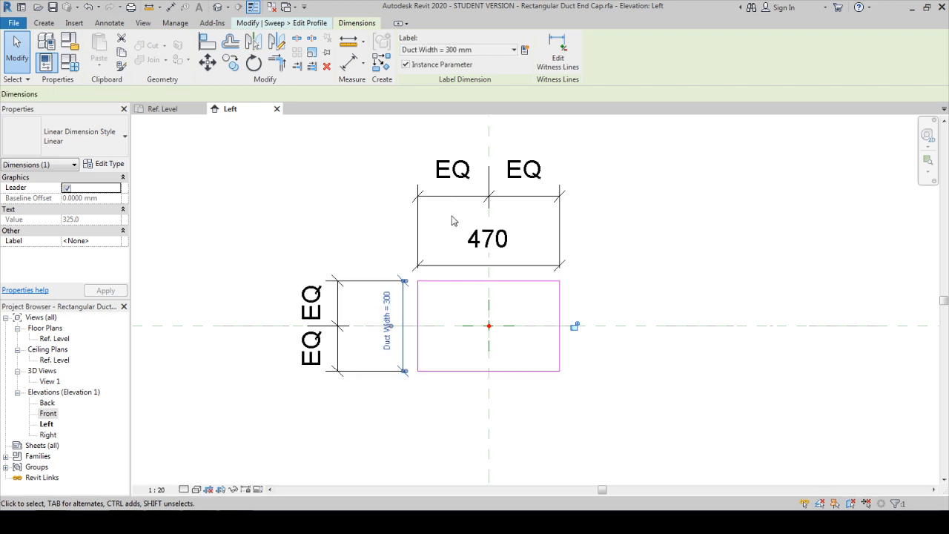
left_click(462, 249)
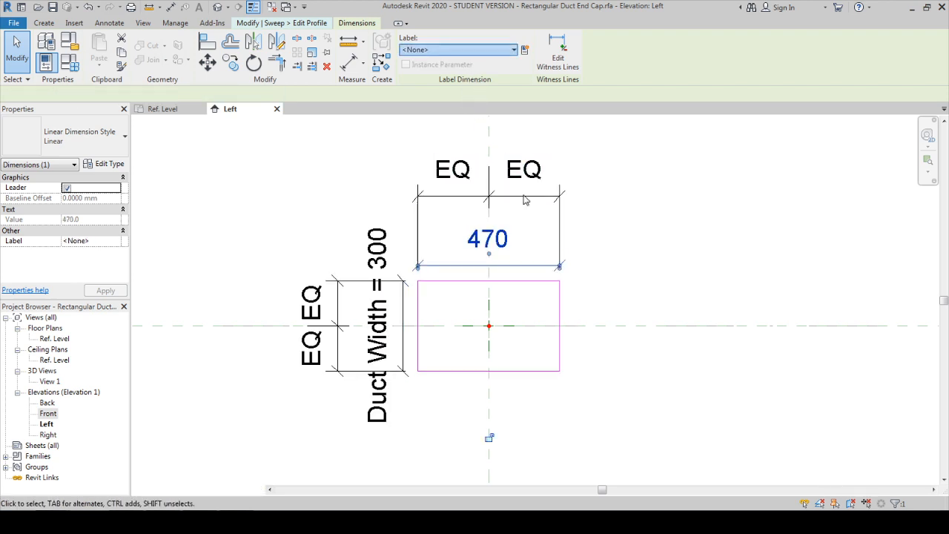
left_click(483, 123)
left_click(639, 353)
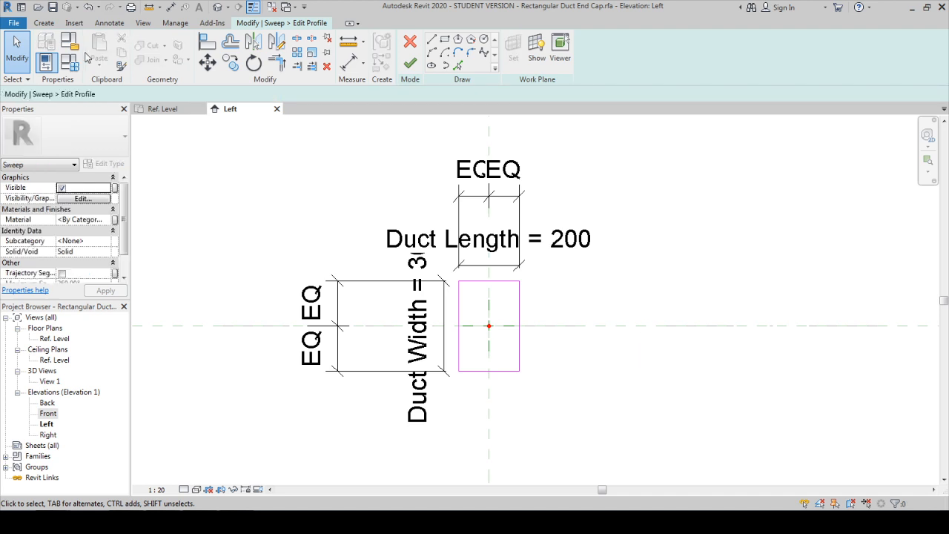
Step: Set Duct Length to 300 mm and Duct Width to 200 mm in the family types, and finish the profile sketch
left_click(70, 62)
left_click(321, 241)
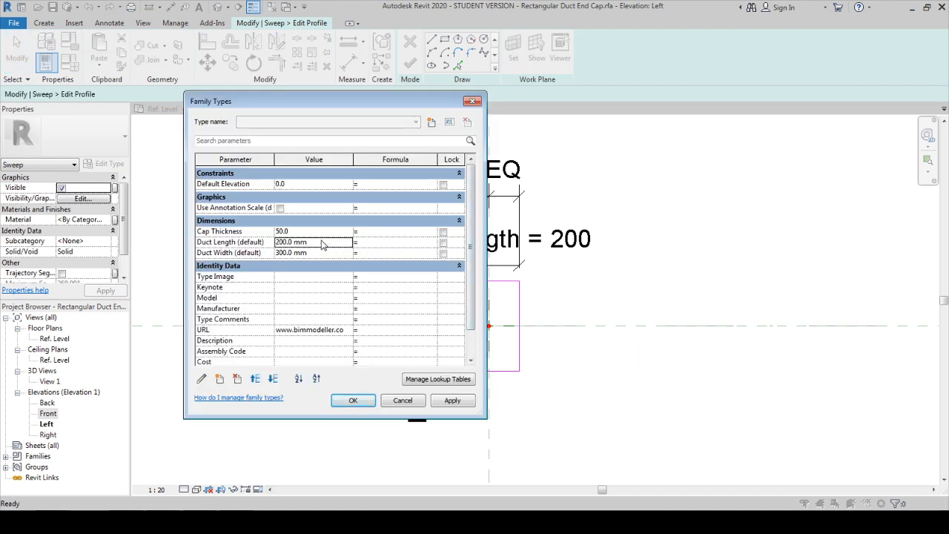
type("300")
key("Tab")
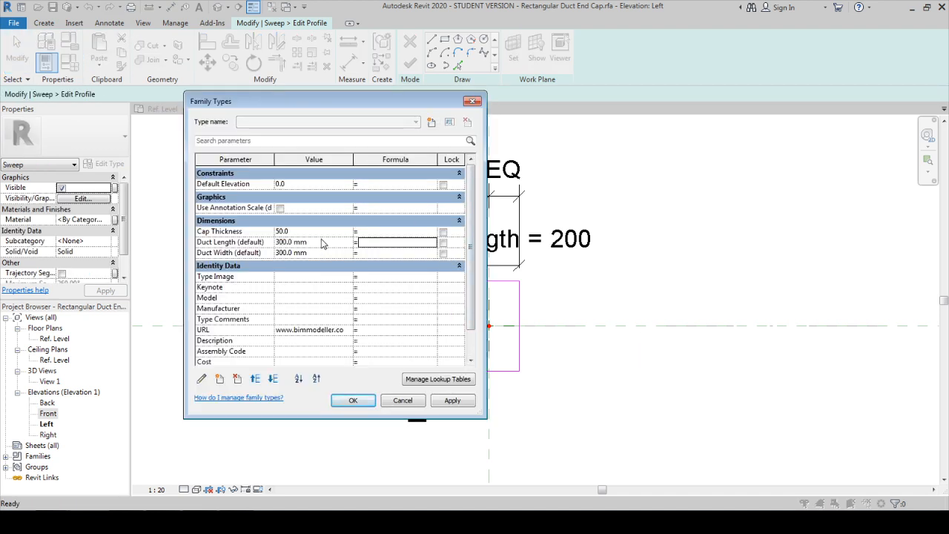
left_click(320, 251)
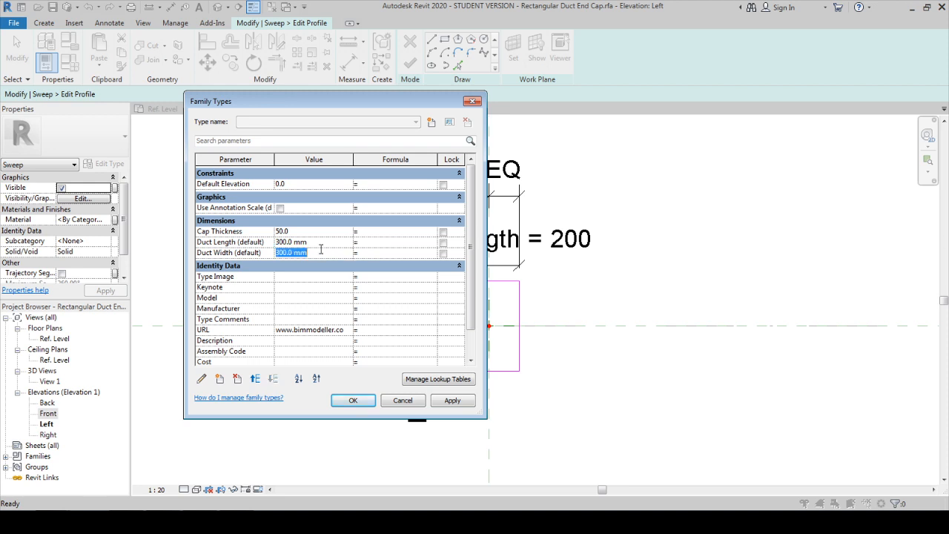
type("200")
left_click(353, 400)
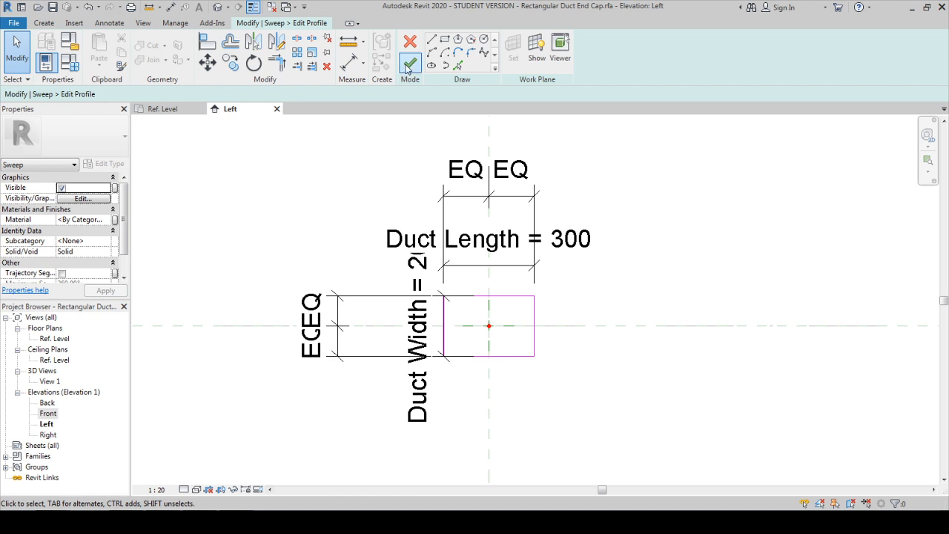
left_click(408, 65)
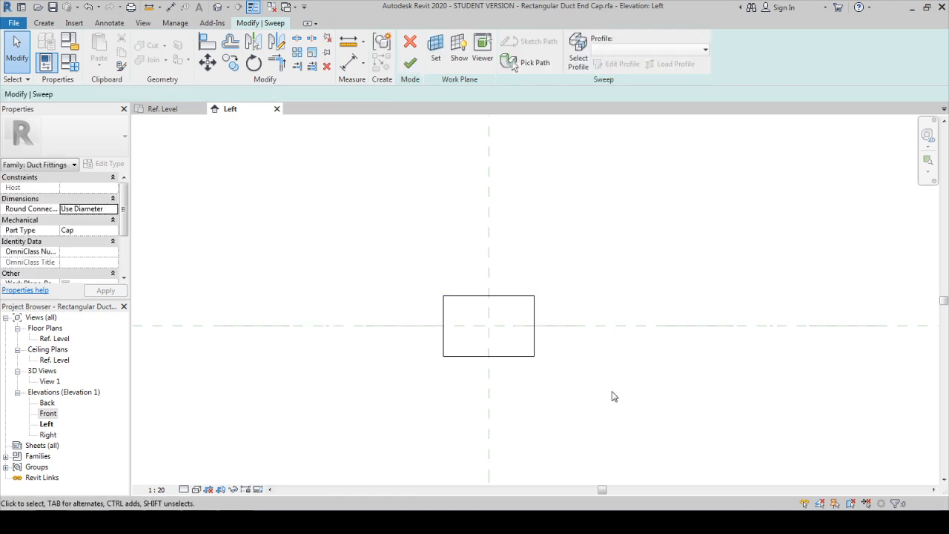
Step: Finish the sweep and inspect the cap solid in a shaded 3D view
left_click(409, 63)
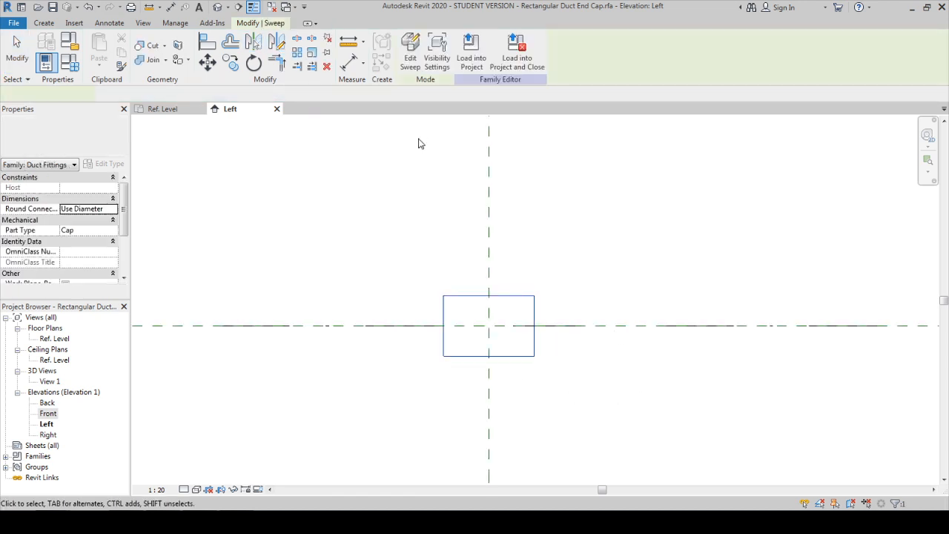
left_click(218, 6)
key("Escape")
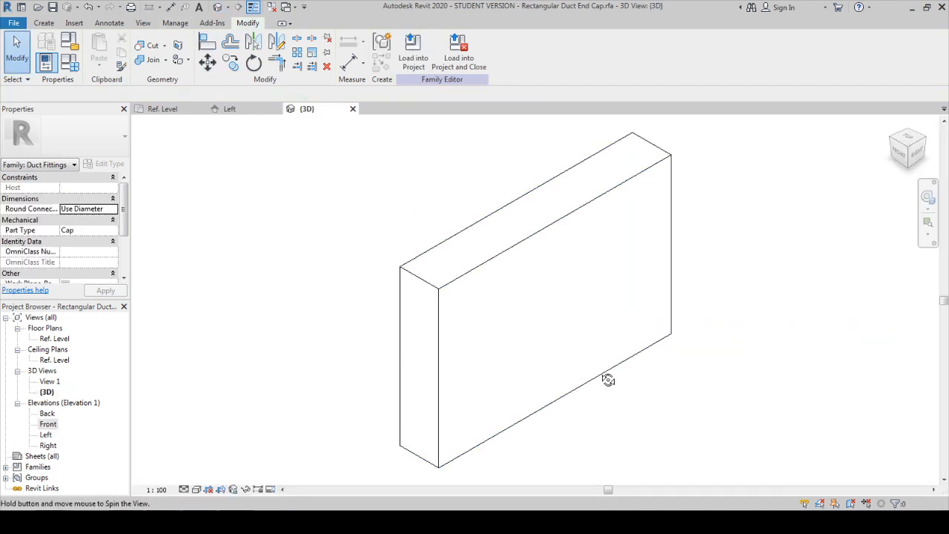
middle_click_drag(606, 381, 742, 343, "shift")
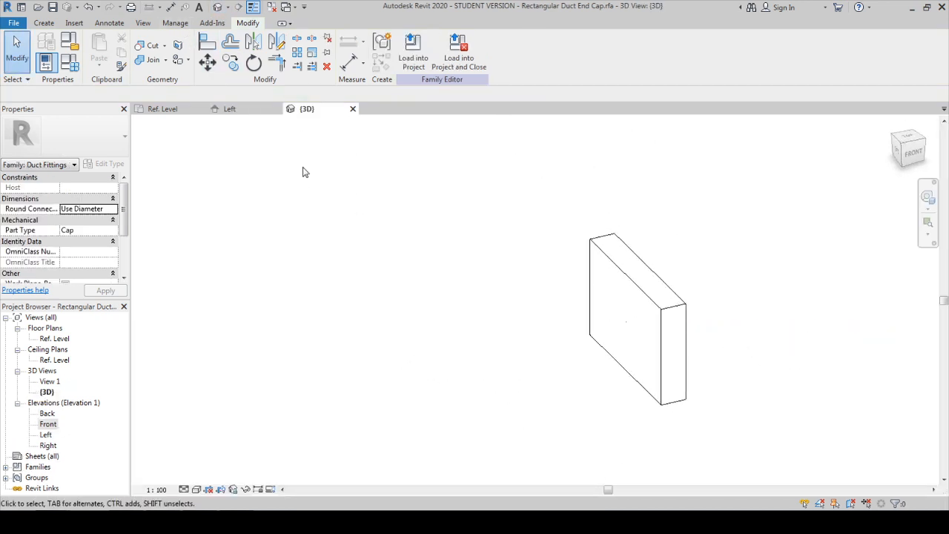
key("s")
key("d")
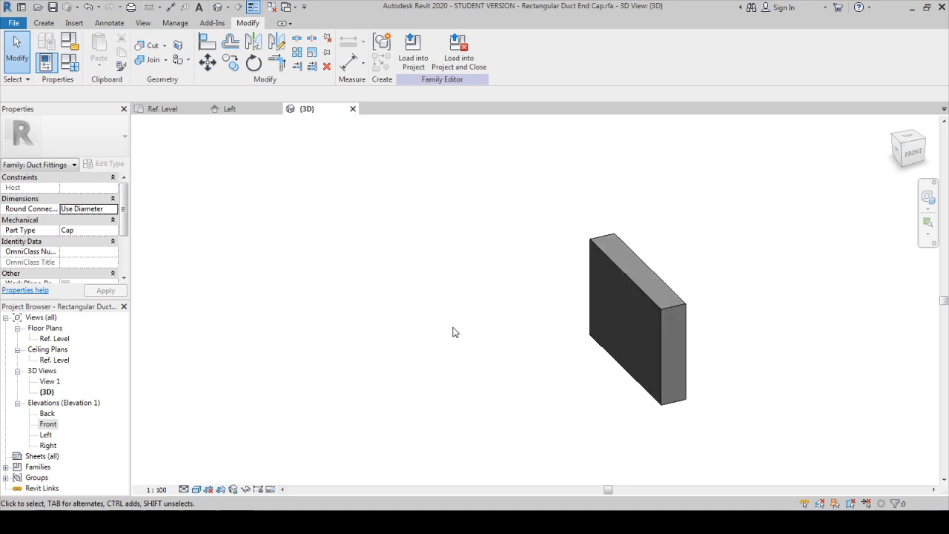
left_click(353, 109)
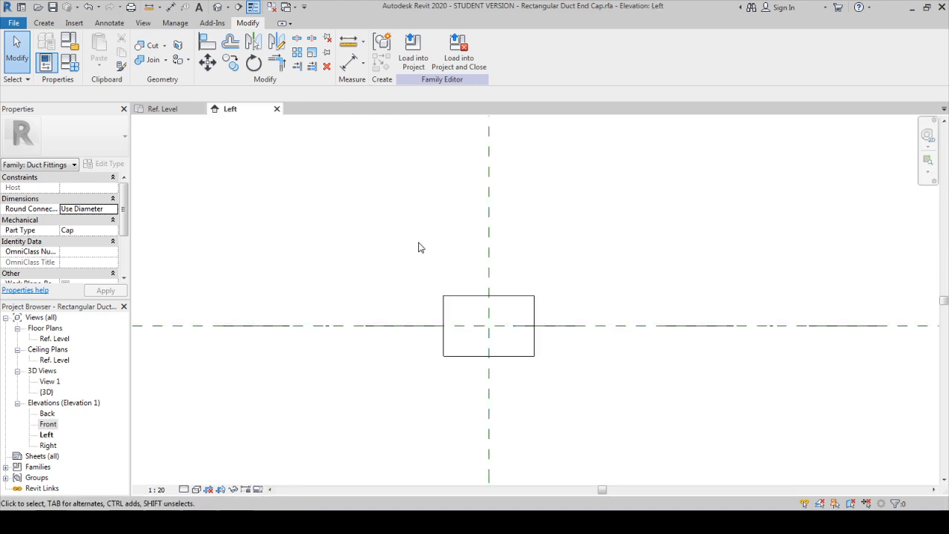
Step: Examine the cap and its reference planes in the Ref. Level floor plan
scroll(411, 247, "down", 2)
middle_click_drag(343, 228, 381, 265)
double_click(57, 339)
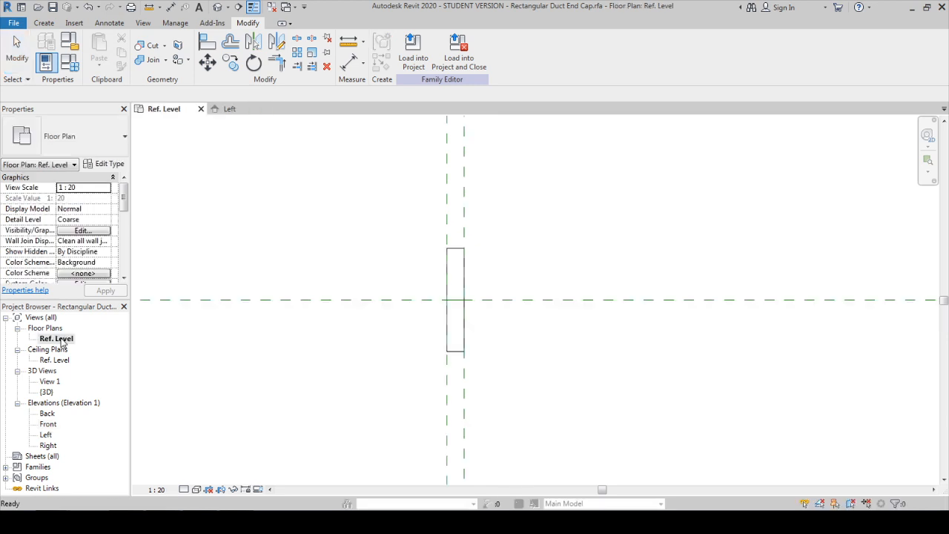
middle_click_drag(410, 339, 465, 357)
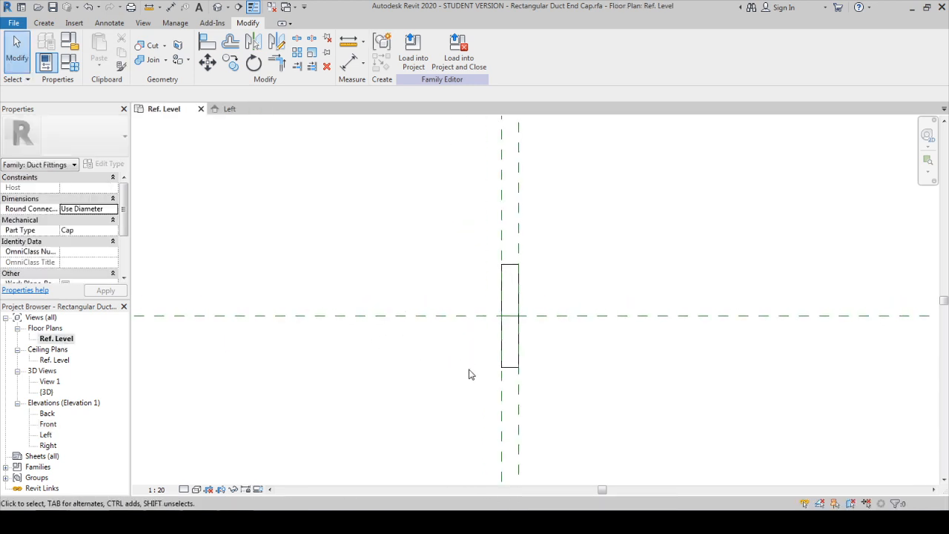
middle_click_drag(468, 374, 497, 373)
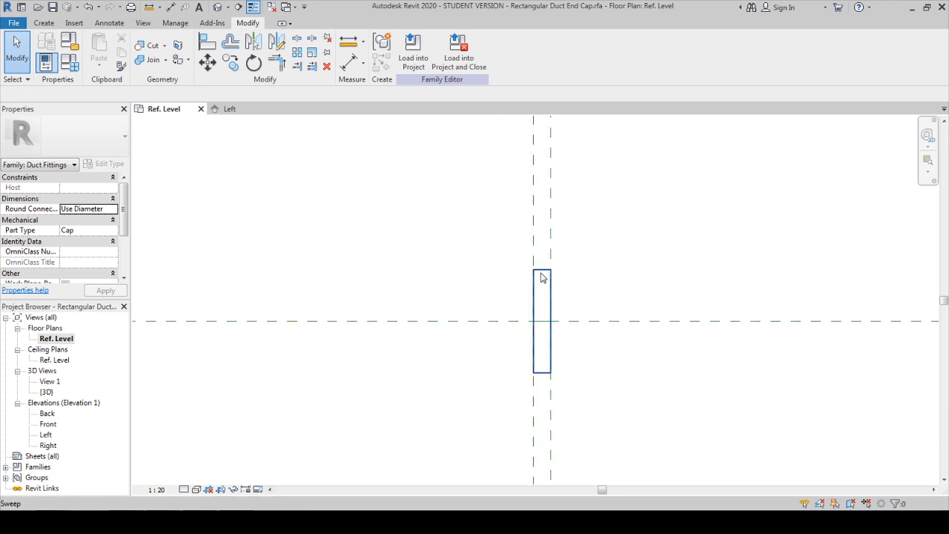
middle_click_drag(571, 296, 583, 275)
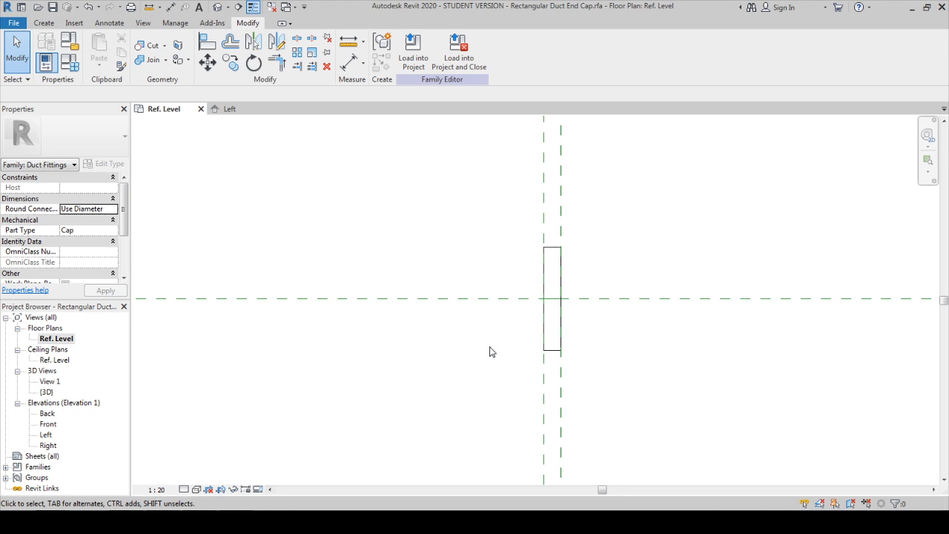
Step: Place a Supply Air duct connector on the large dark face of the cap in the 3D view
left_click(221, 8)
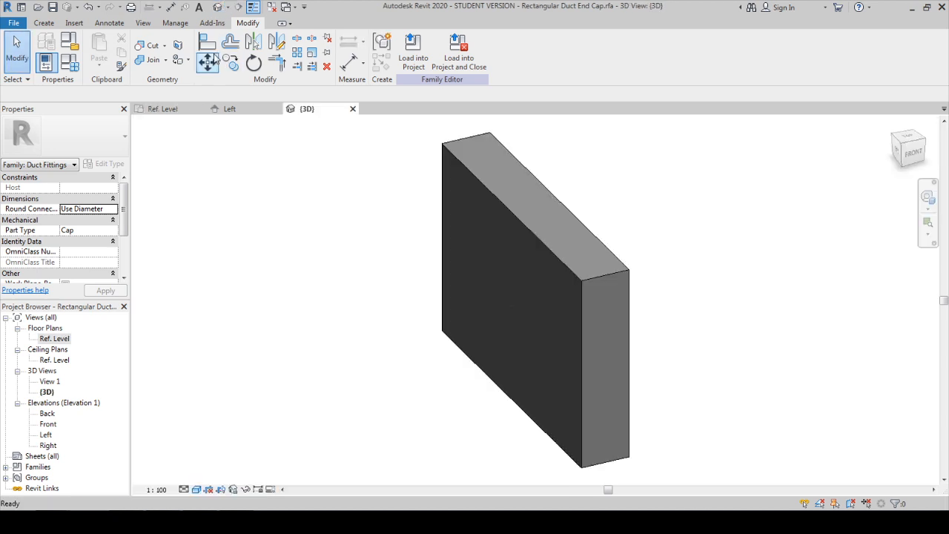
left_click(44, 23)
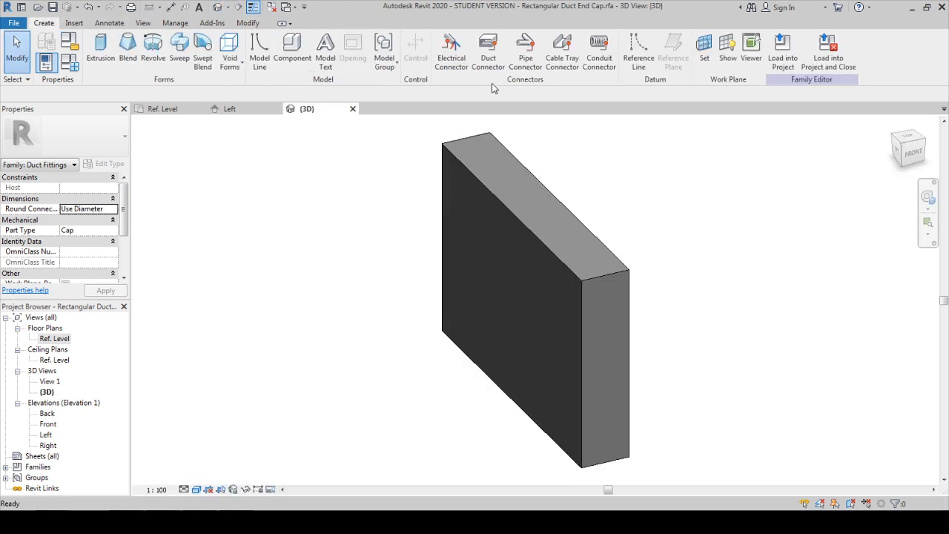
left_click(486, 62)
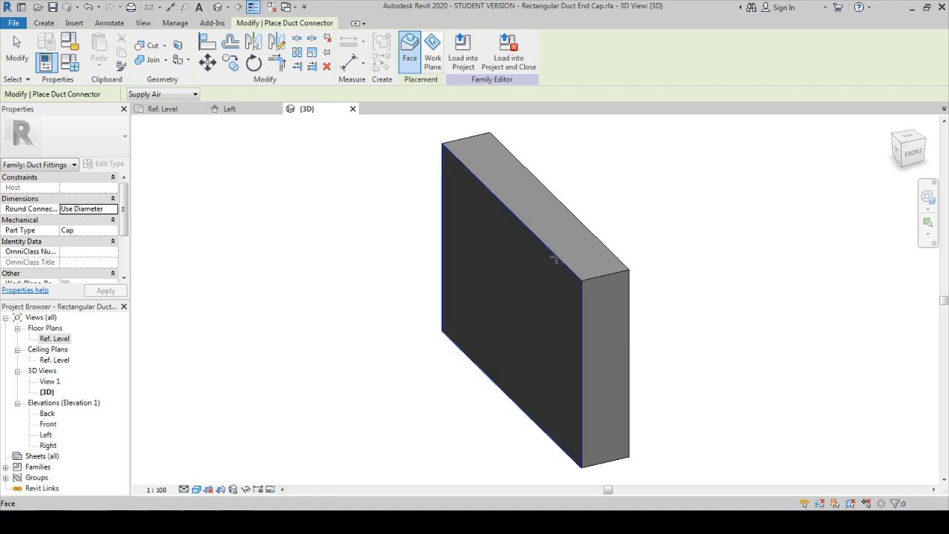
left_click(555, 257)
scroll(445, 415, "down", 3)
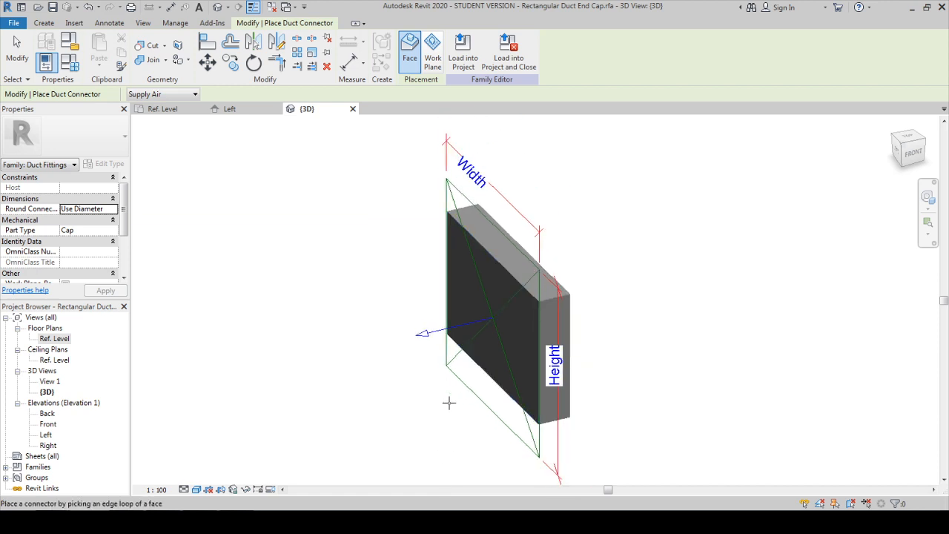
key("Escape")
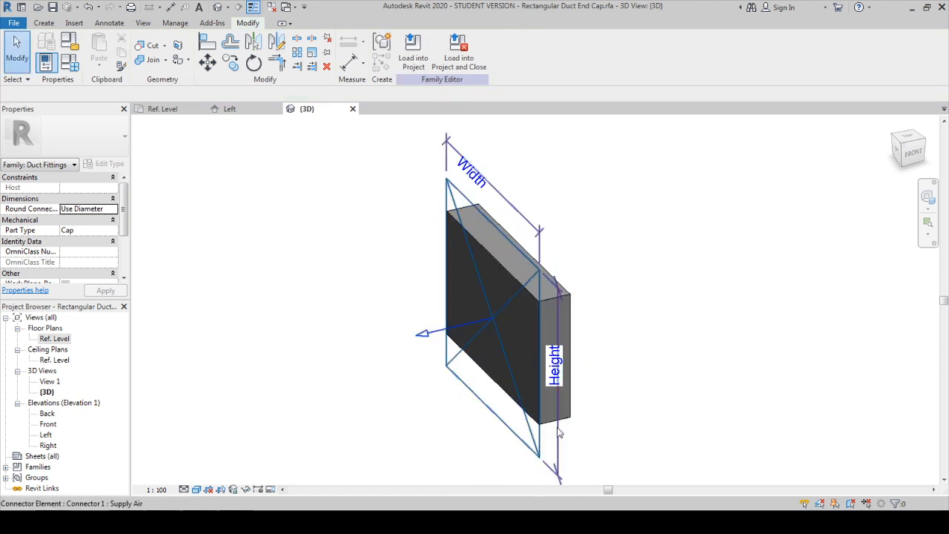
Step: Associate the connector's Width with Duct Length and its Height with Duct Width
left_click(540, 250)
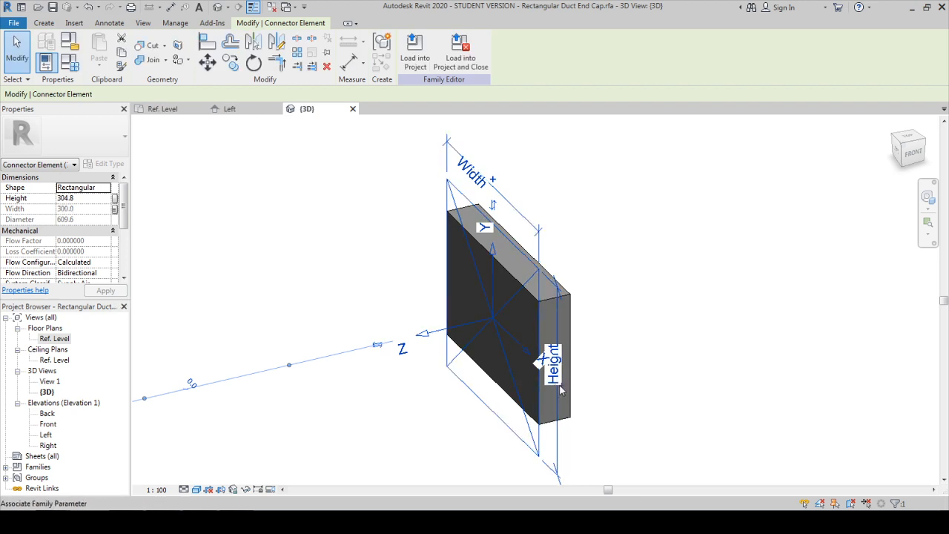
left_click(115, 199)
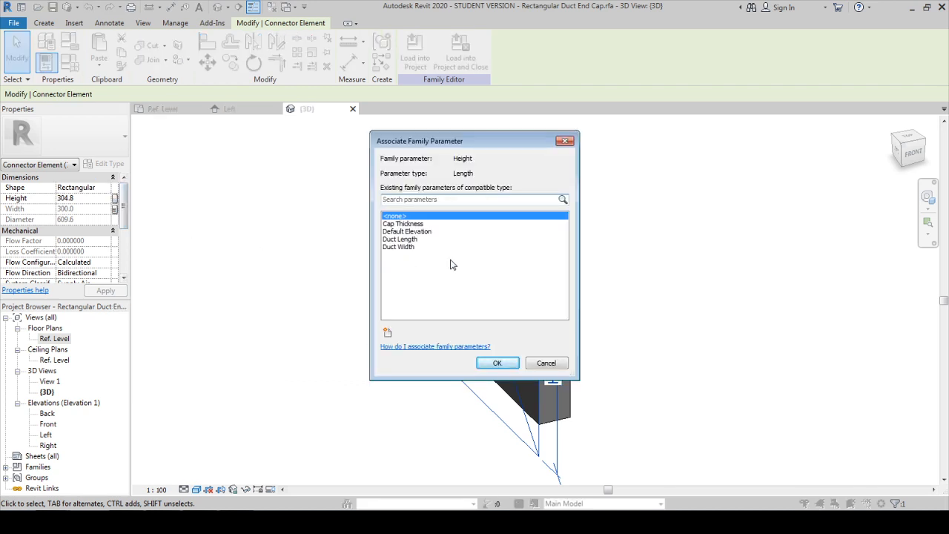
left_click(404, 239)
left_click(406, 246)
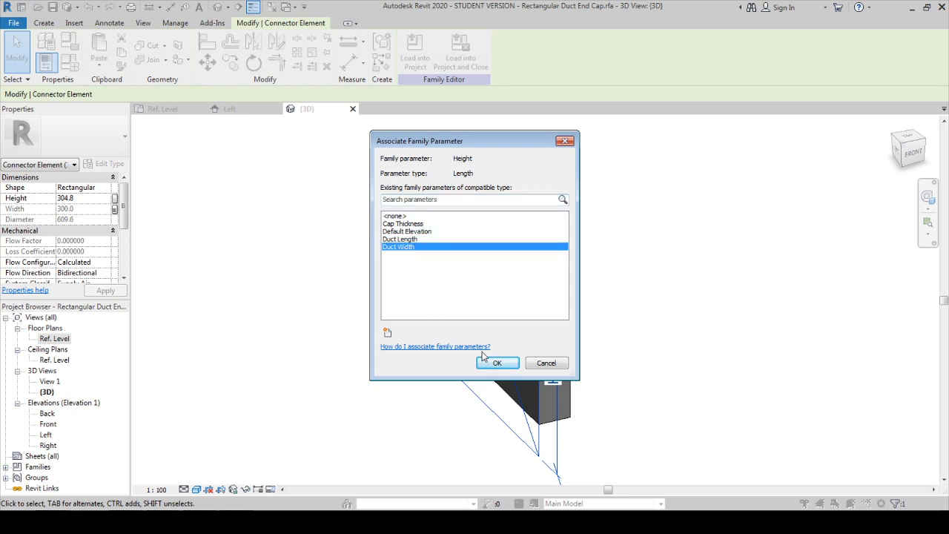
left_click(495, 365)
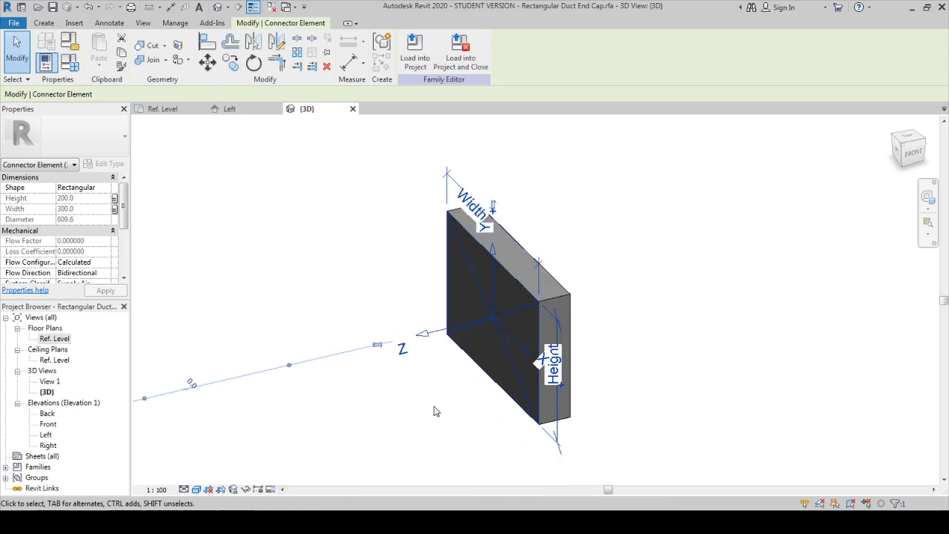
Step: Set the duct connector's System Classification to Fitting
left_click(433, 412)
left_click(496, 330)
scroll(125, 222, "down", 1)
left_click_drag(124, 223, 123, 255)
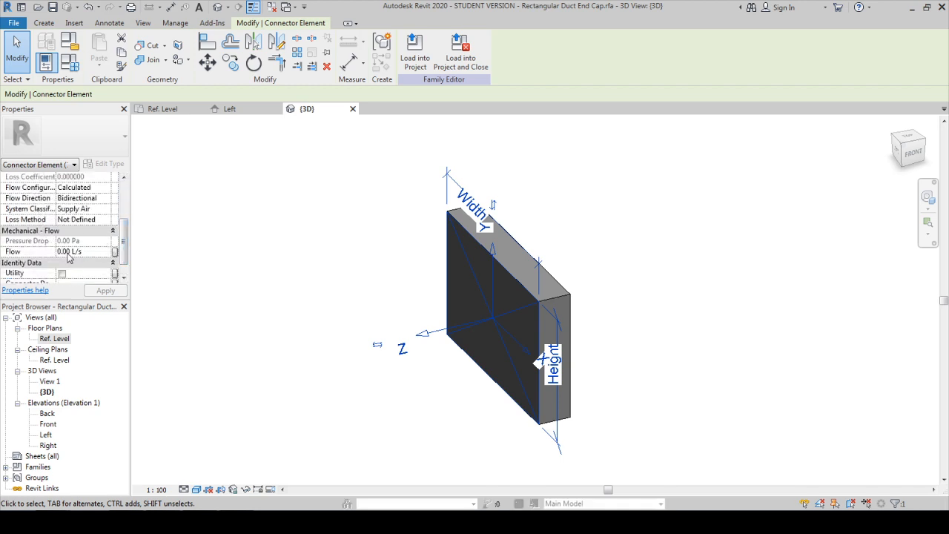
mouse_move(123, 256)
left_mouse_down()
mouse_move(123, 269)
mouse_move(125, 247)
left_mouse_up()
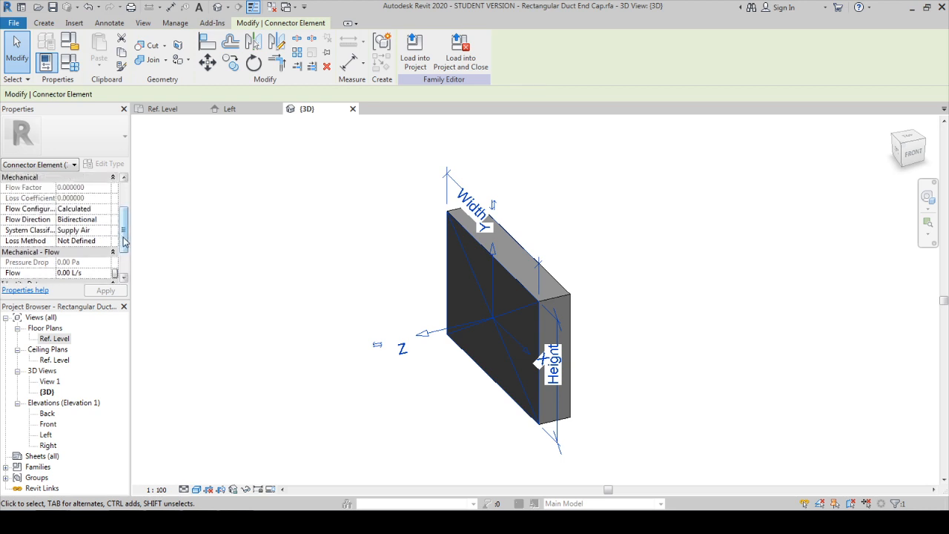
left_click(92, 234)
left_click(107, 231)
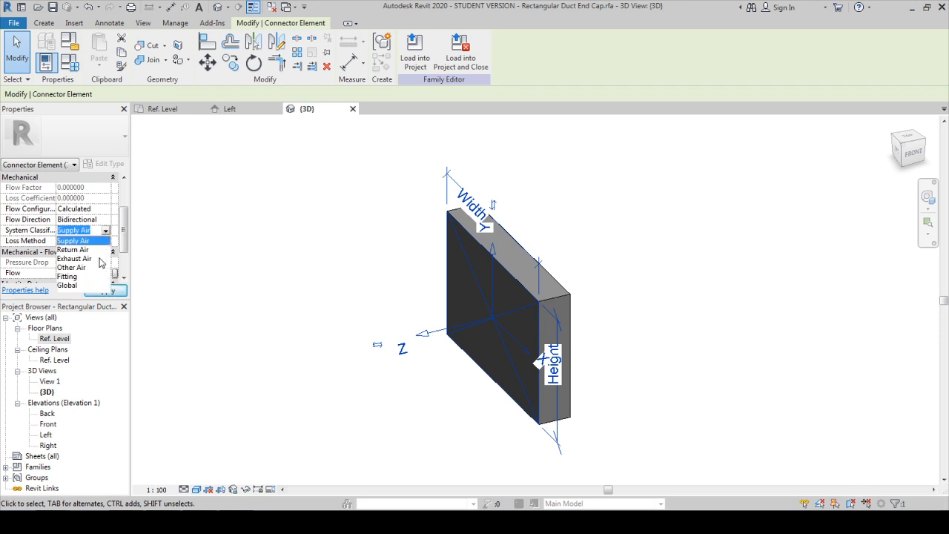
left_click(66, 275)
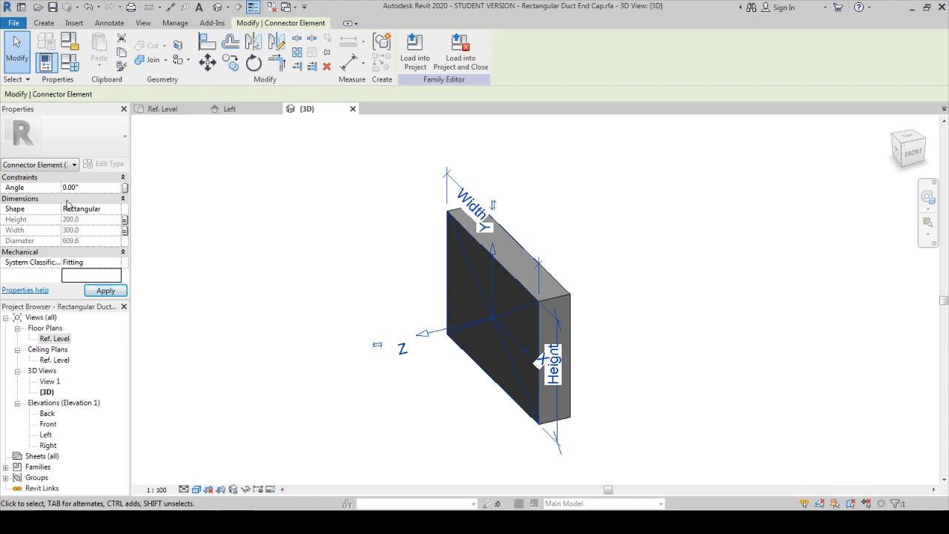
left_click(167, 237)
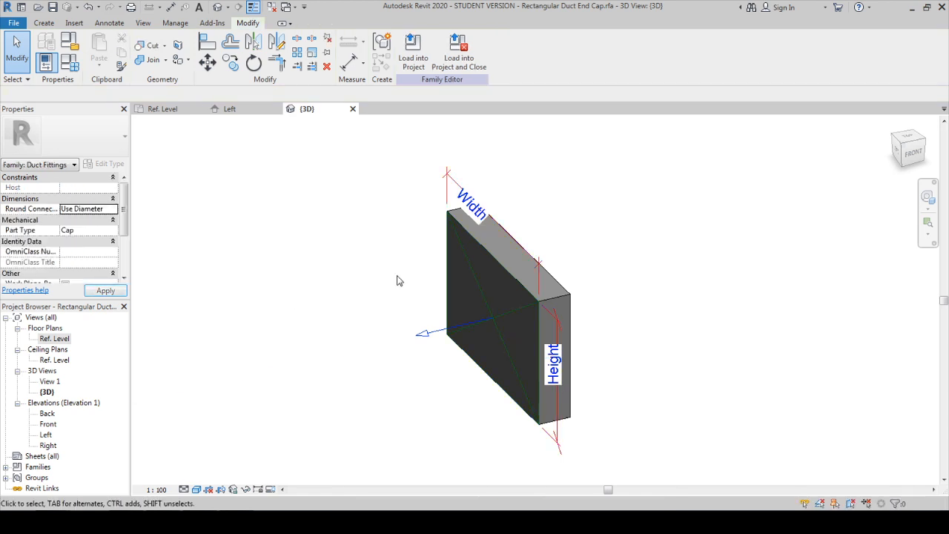
Step: Create a new project from the Mechanical Template
scroll(387, 288, "down", 2)
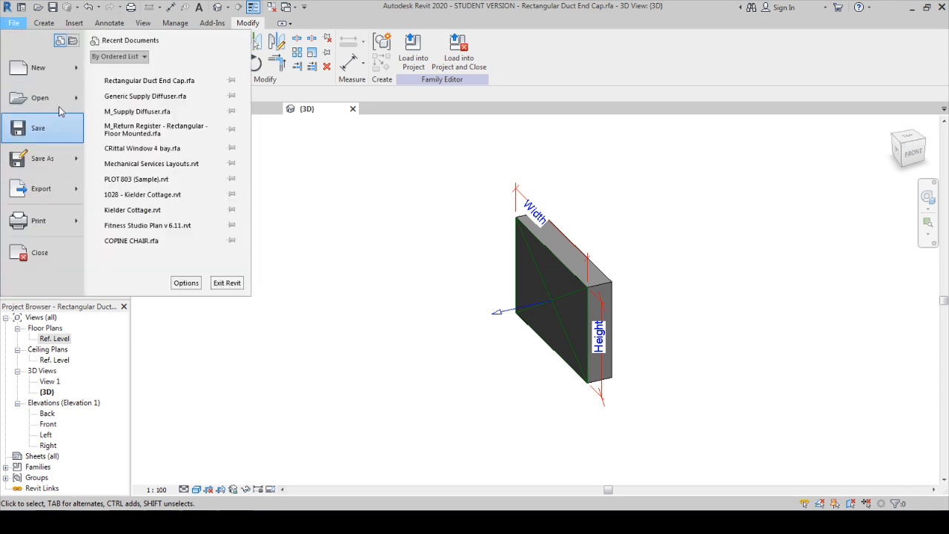
key("ctrl+n")
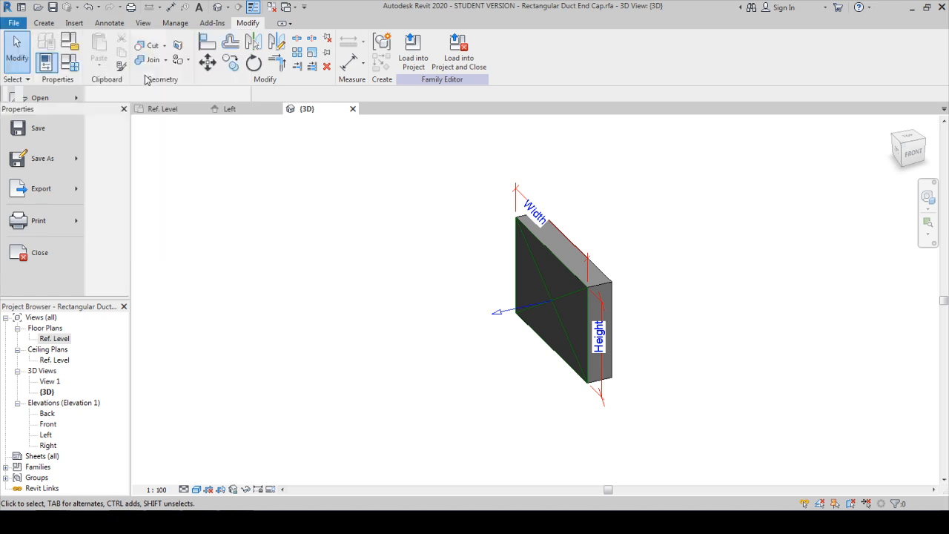
left_click(409, 277)
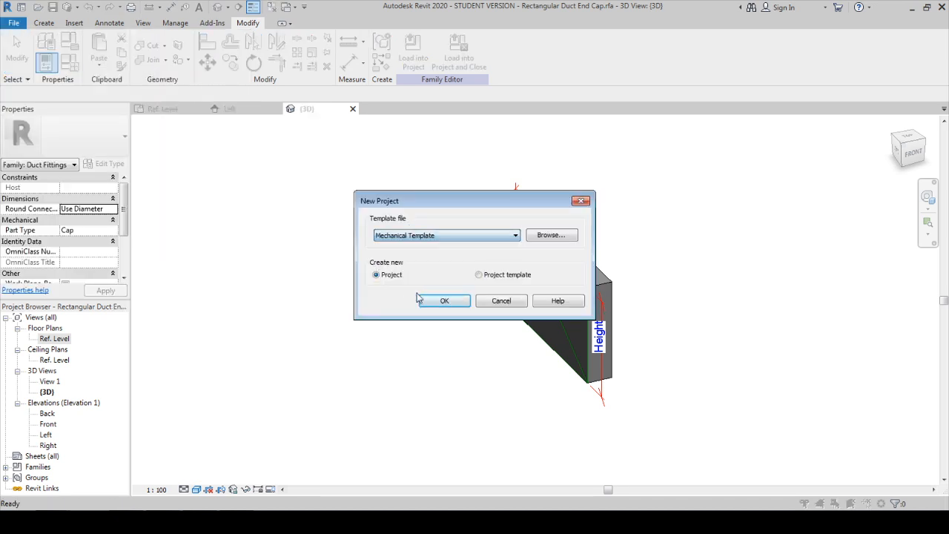
left_click(424, 300)
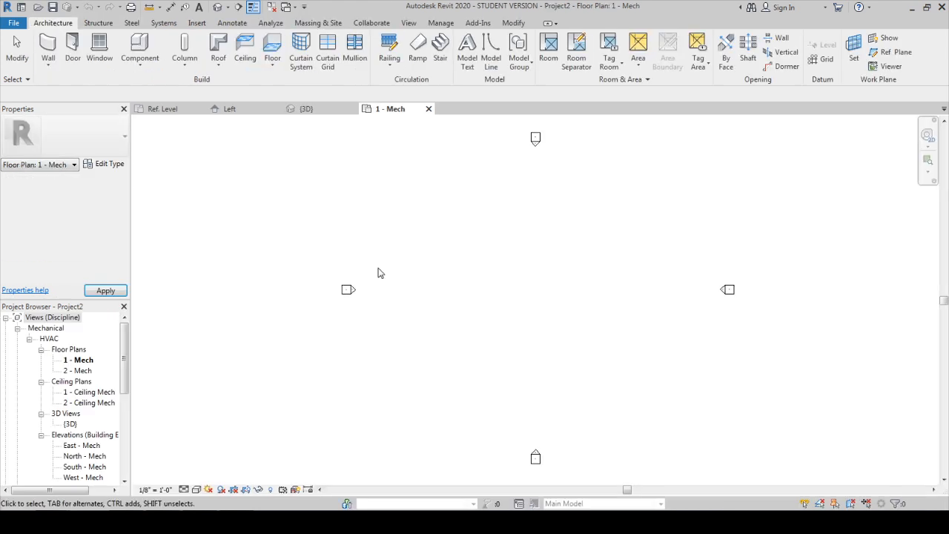
Step: Draw a horizontal 12" x 12" rectangular duct at 9' 0" middle elevation near the centre of the 1 - Mech plan
key("d")
key("t")
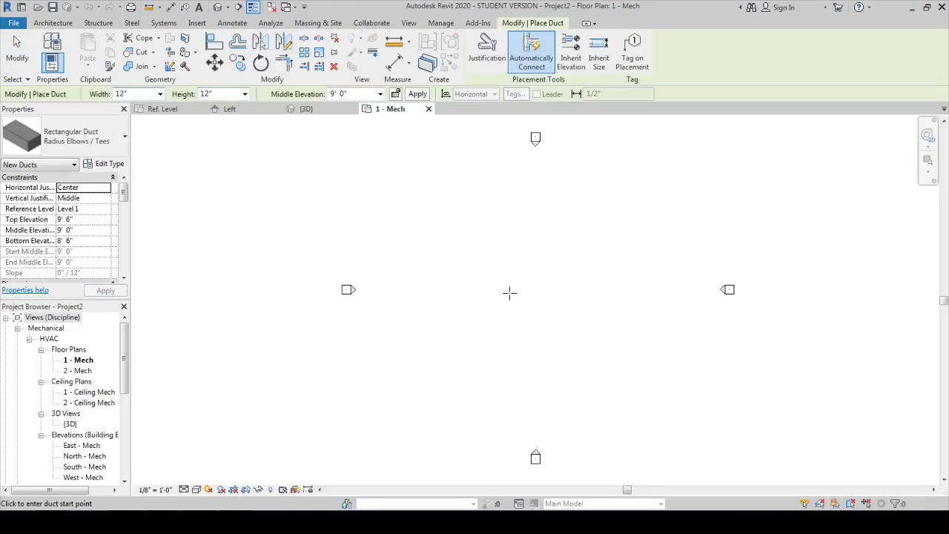
left_click(481, 289)
left_click(551, 288)
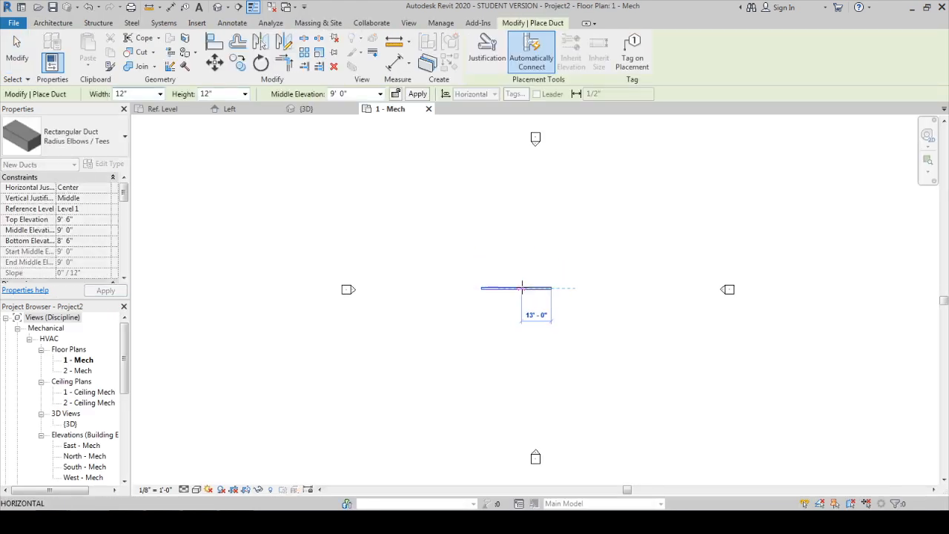
Step: Draw a perpendicular 12" x 12" branch duct upward from the middle of the horizontal duct, and end the duct command
scroll(519, 289, "up", 3)
scroll(519, 289, "up", 3)
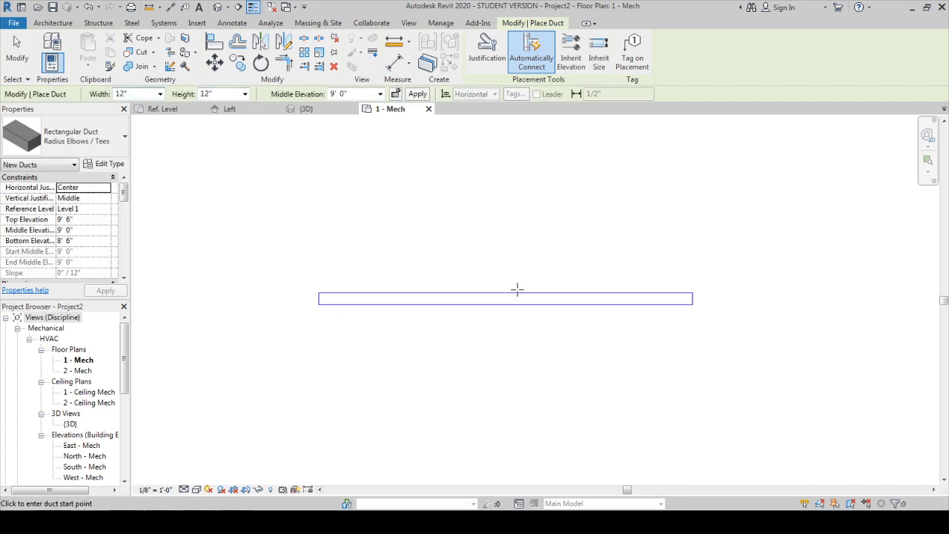
left_click(516, 298)
left_click(516, 215)
key("Escape")
key("Escape")
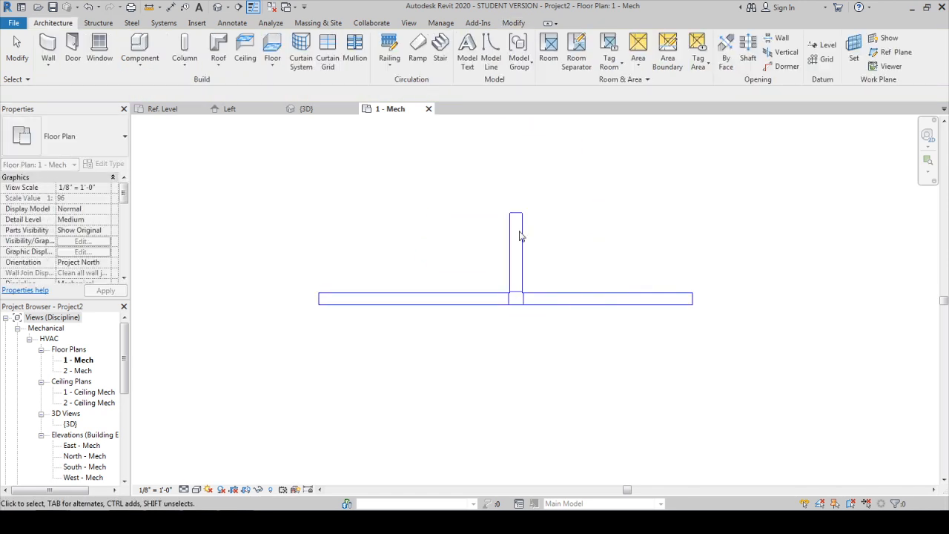
Step: Close the inactive views and load the Rectangular Duct End Cap family into the mechanical project
left_click(324, 114)
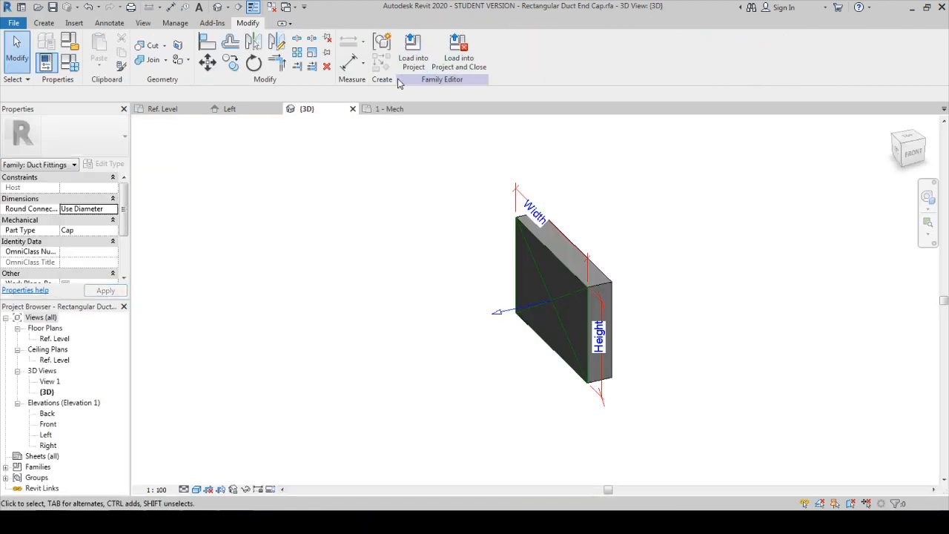
left_click(273, 7)
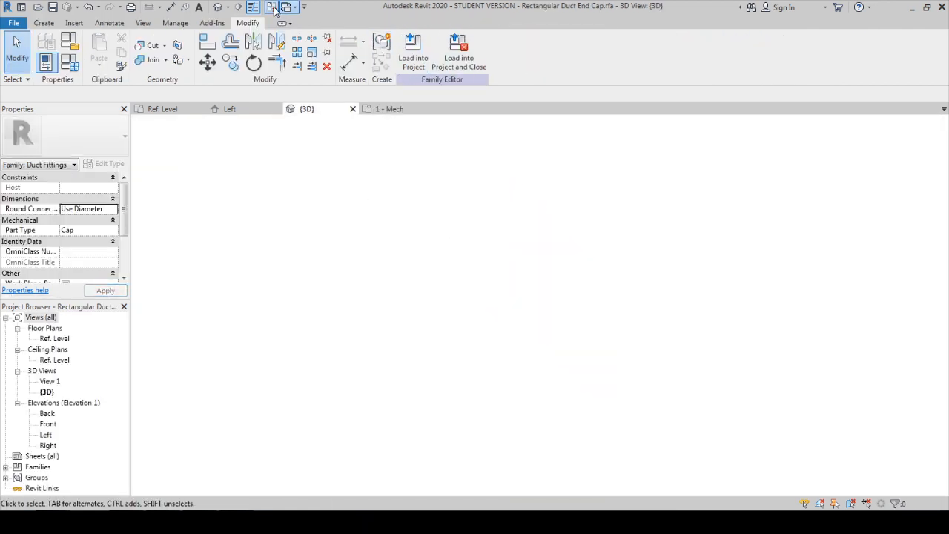
left_click(413, 56)
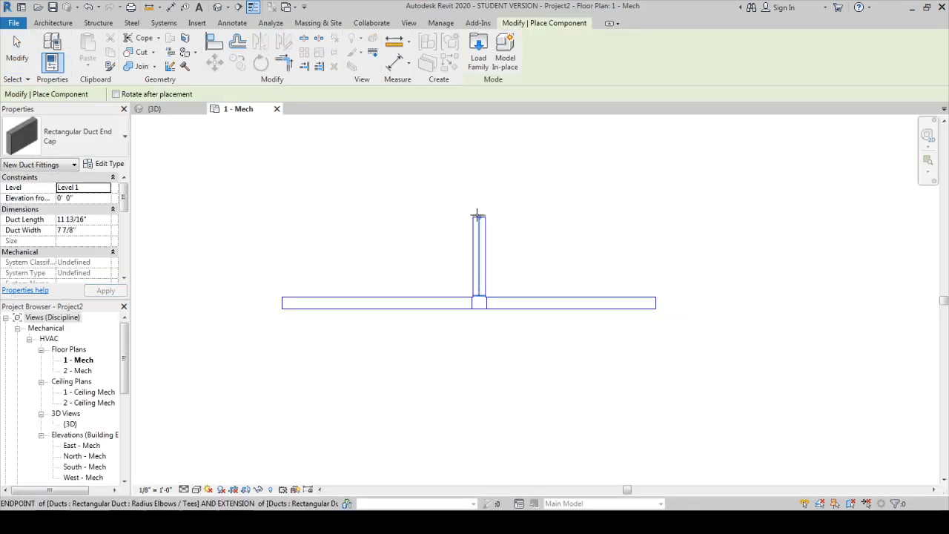
Step: Place end caps on the open upper end of the branch duct and the right end of the horizontal duct
scroll(476, 216, "up", 3)
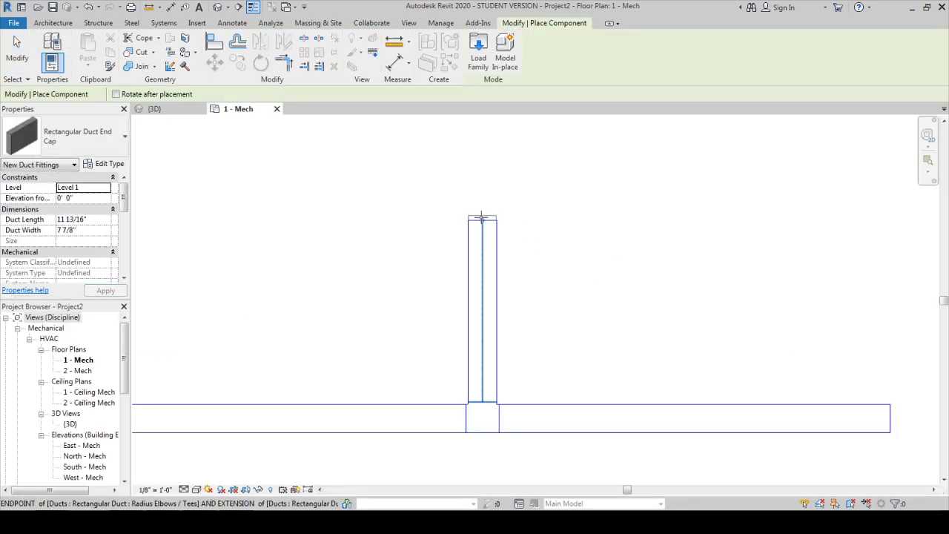
left_click(482, 216)
middle_click_drag(775, 379, 682, 320)
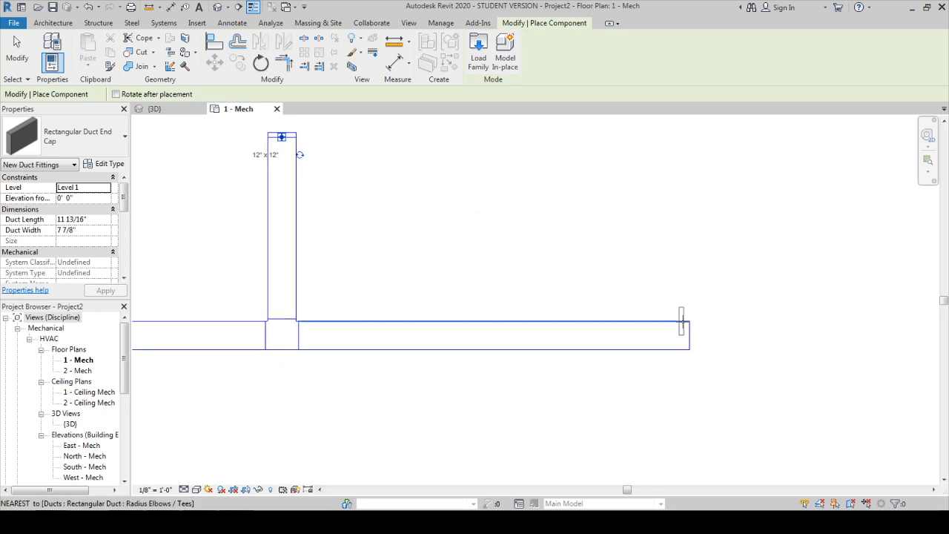
left_click(689, 334)
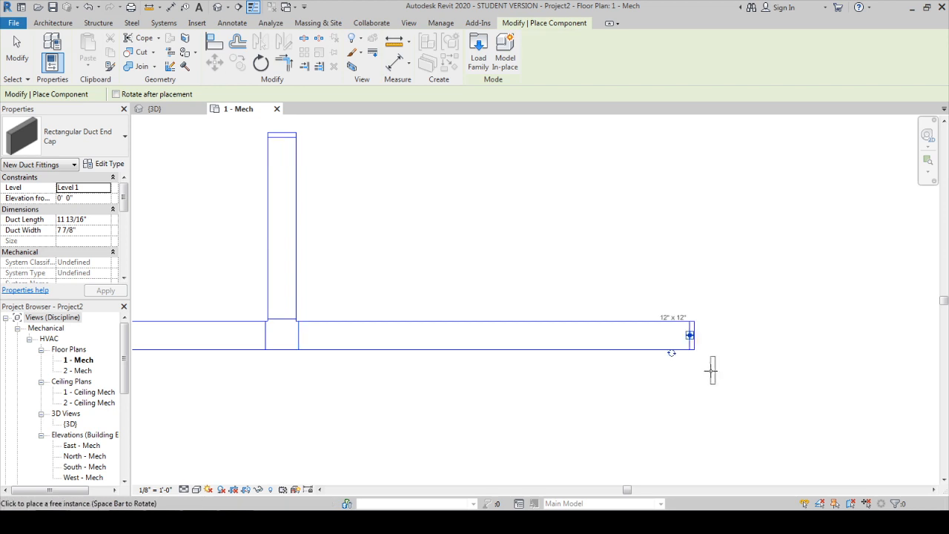
key("Escape")
key("Escape")
left_click_drag(657, 280, 696, 351)
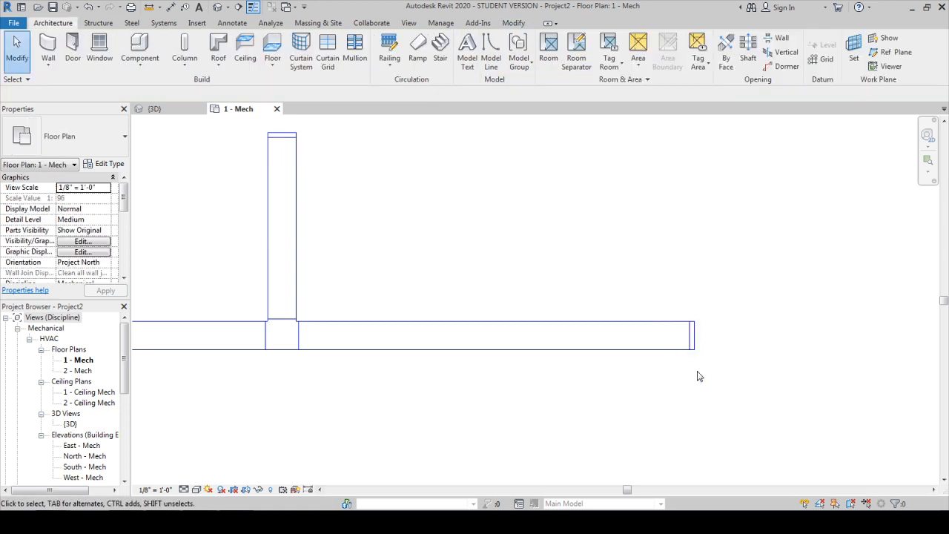
Step: Set the branch duct's width to 18" to test whether its end cap resizes
middle_click_drag(683, 363, 717, 375)
middle_click_drag(449, 236, 507, 255)
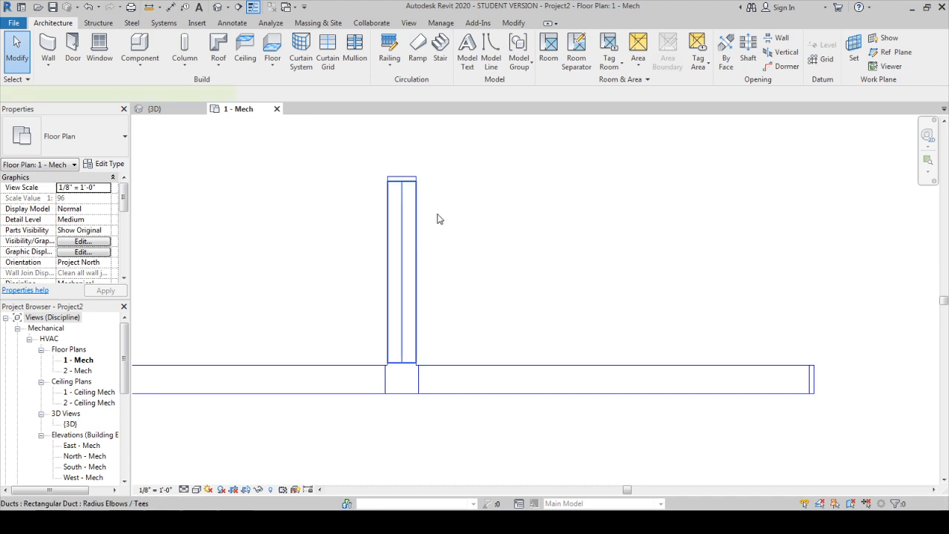
left_click(421, 219)
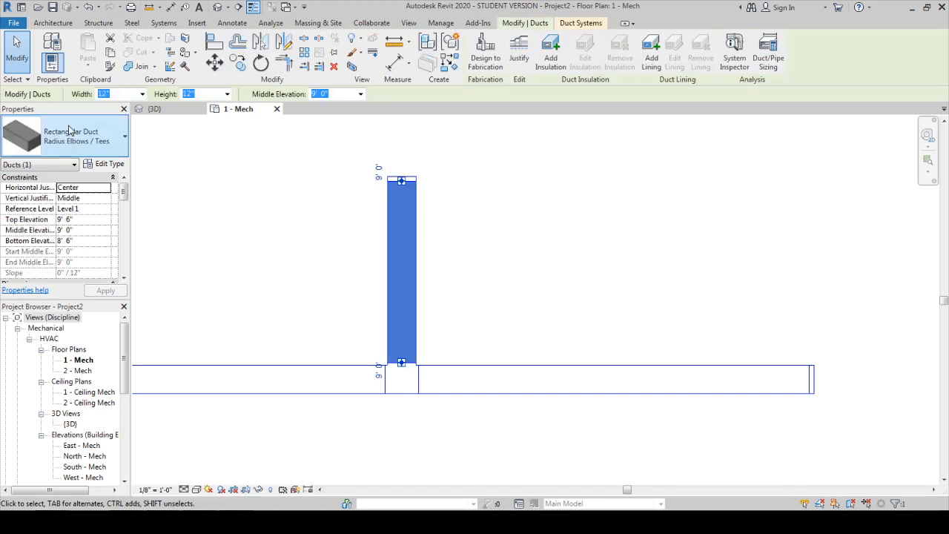
left_click(142, 94)
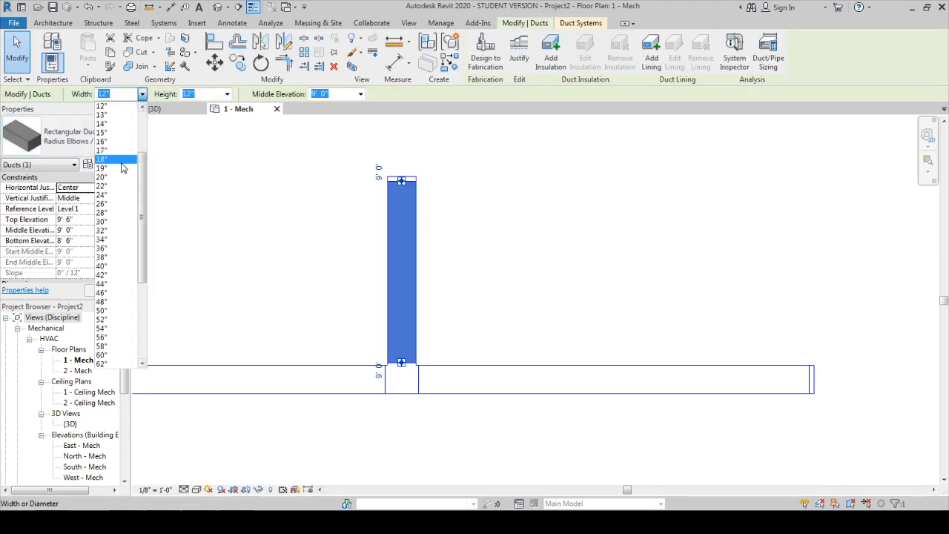
left_click(142, 94)
key("Escape")
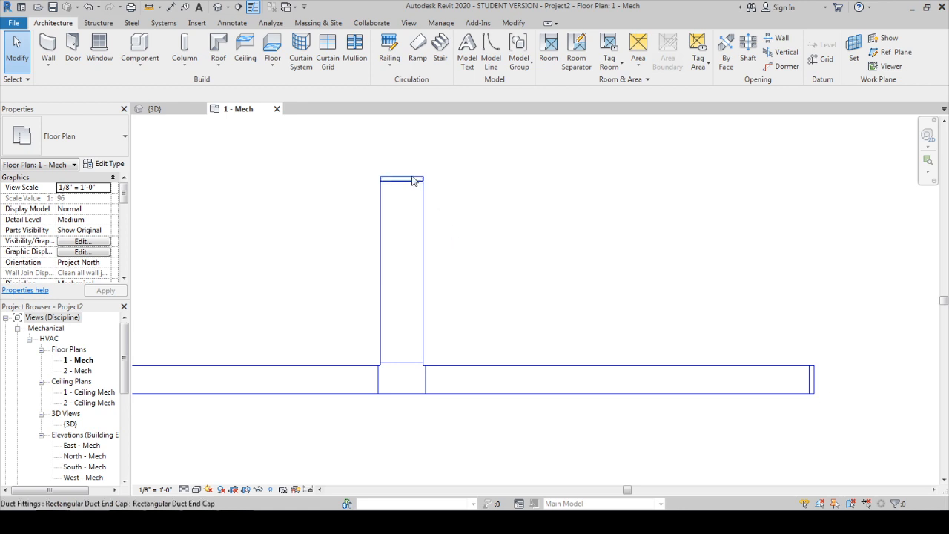
Step: Open the branch's end cap family for editing and review the Duct Width parameter's properties
double_click(413, 181)
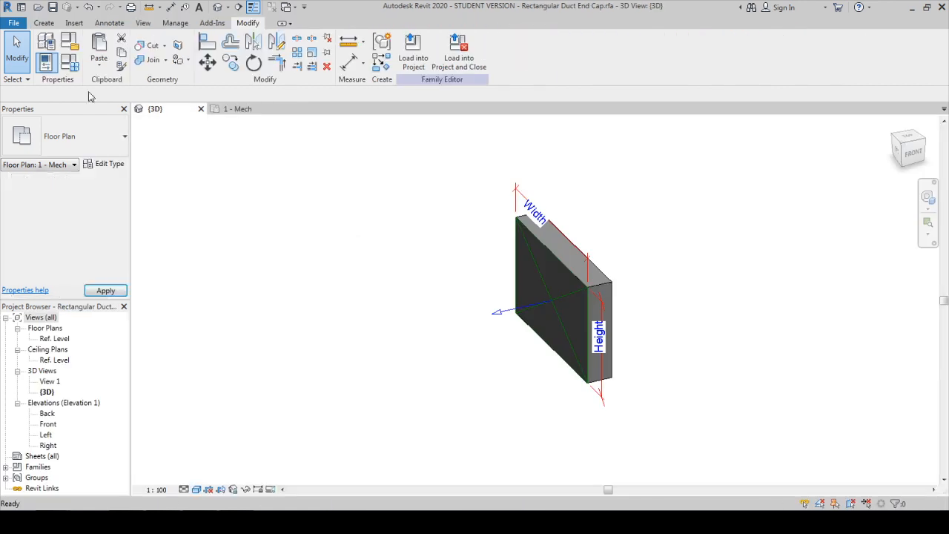
left_click(71, 65)
left_click(241, 253)
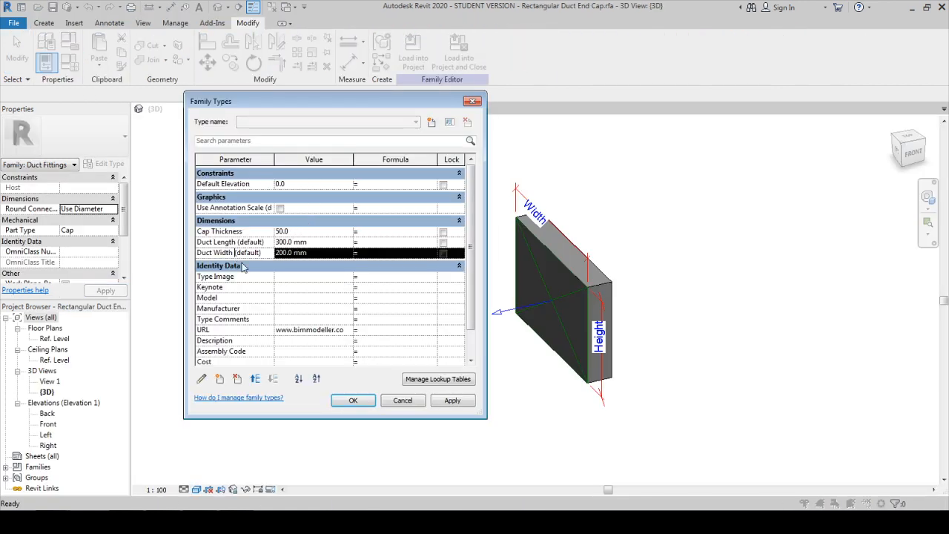
left_click(201, 378)
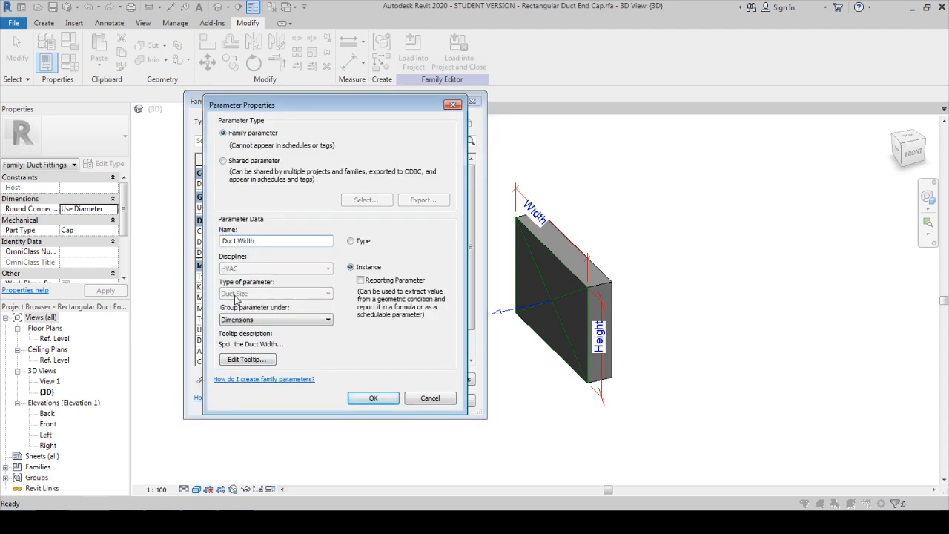
key("Return")
key("Return")
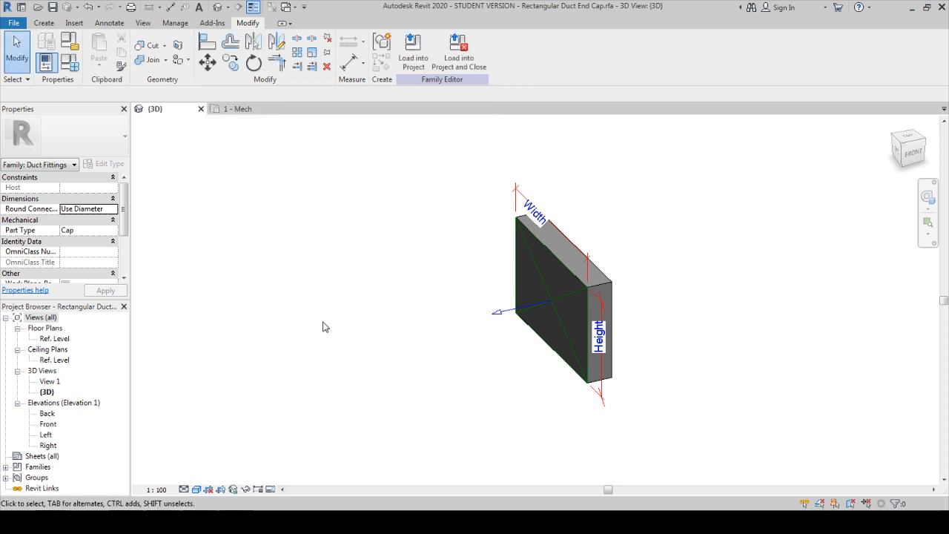
Step: Return to the 1 - Mech plan, set its detail level to Coarse, and examine how the end caps display on the ducts
left_click(237, 109)
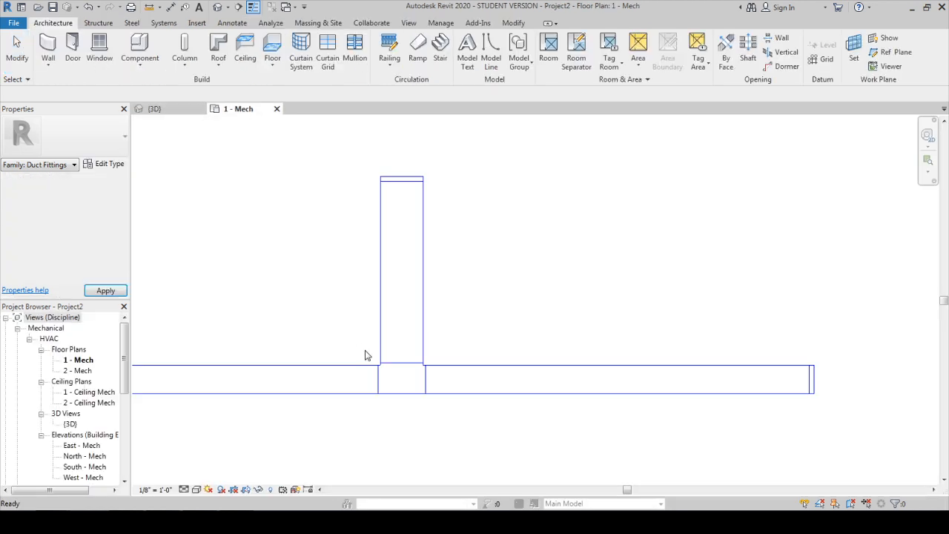
scroll(485, 309, "down", 1)
scroll(432, 239, "up", 3)
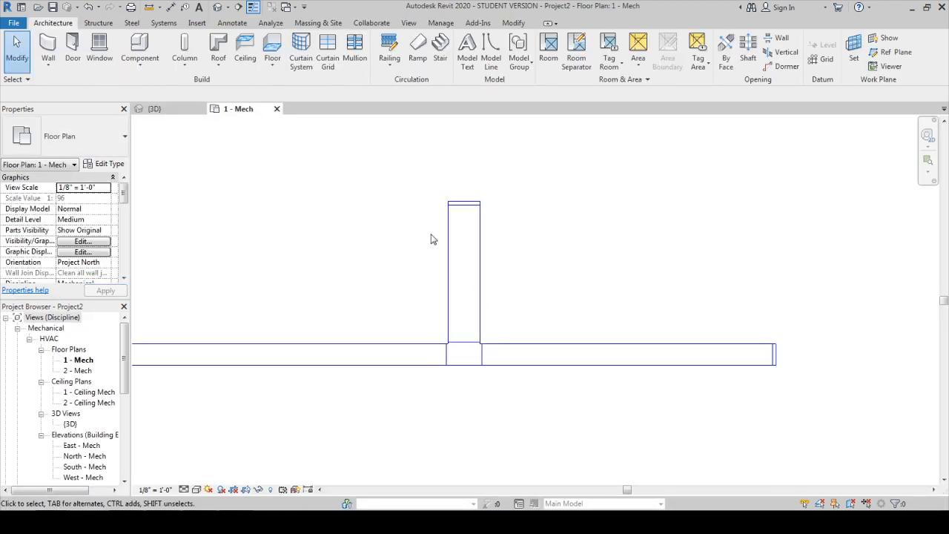
scroll(338, 271, "down", 2)
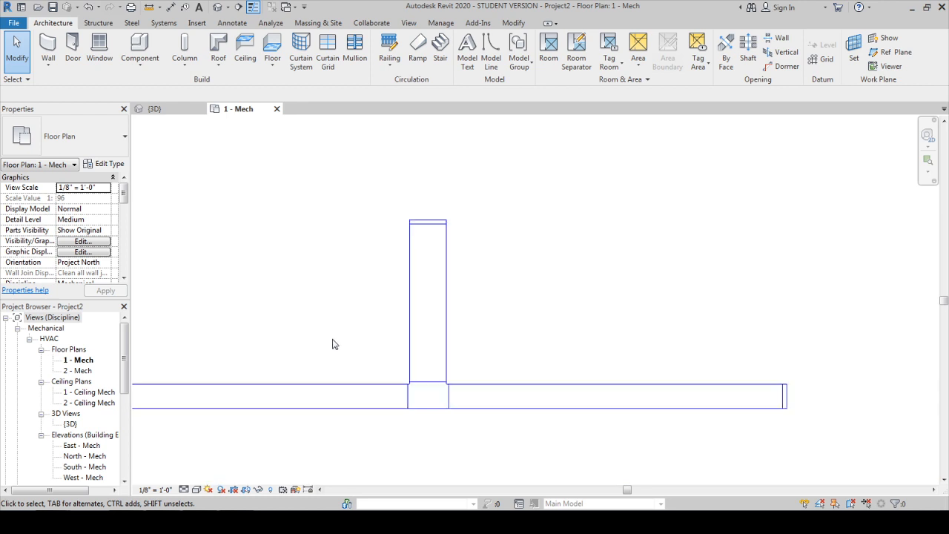
left_click(184, 489)
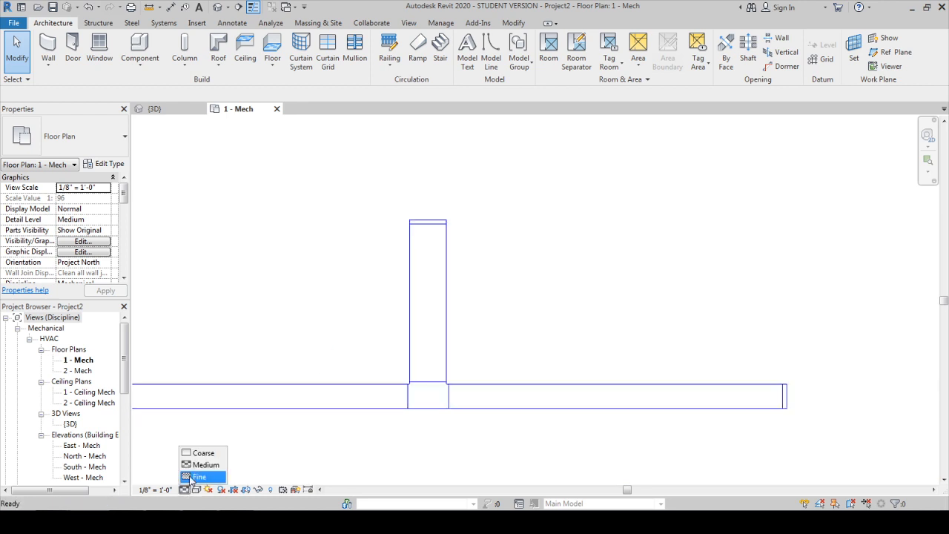
left_click(195, 452)
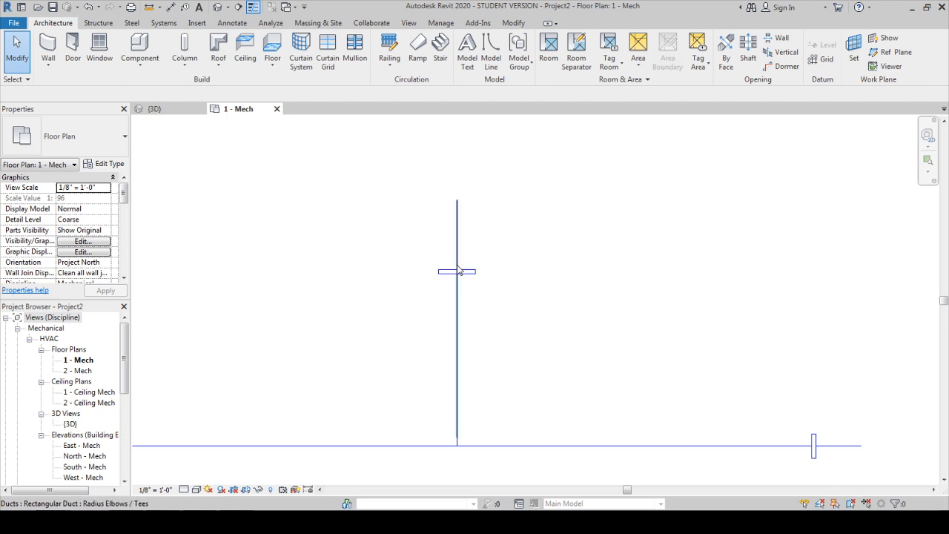
scroll(457, 283, "down", 1)
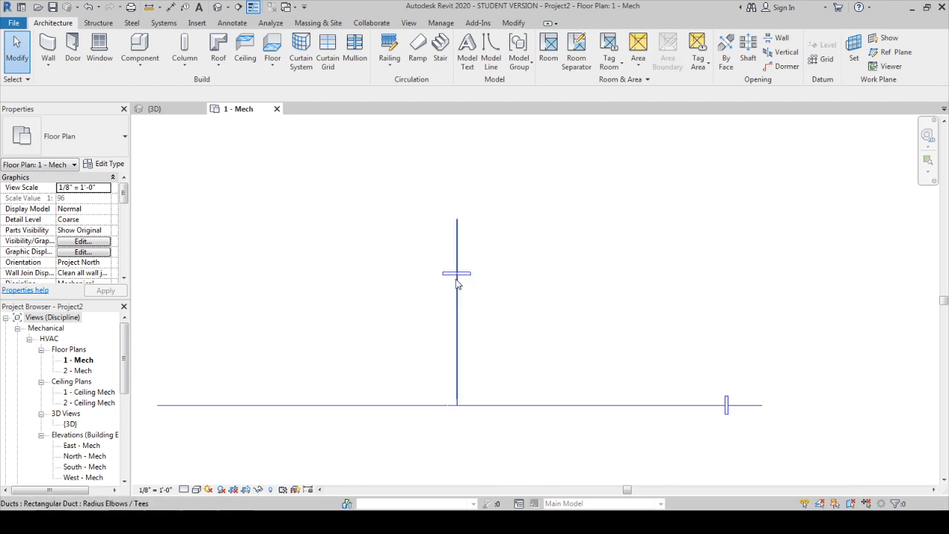
scroll(457, 291, "up", 2)
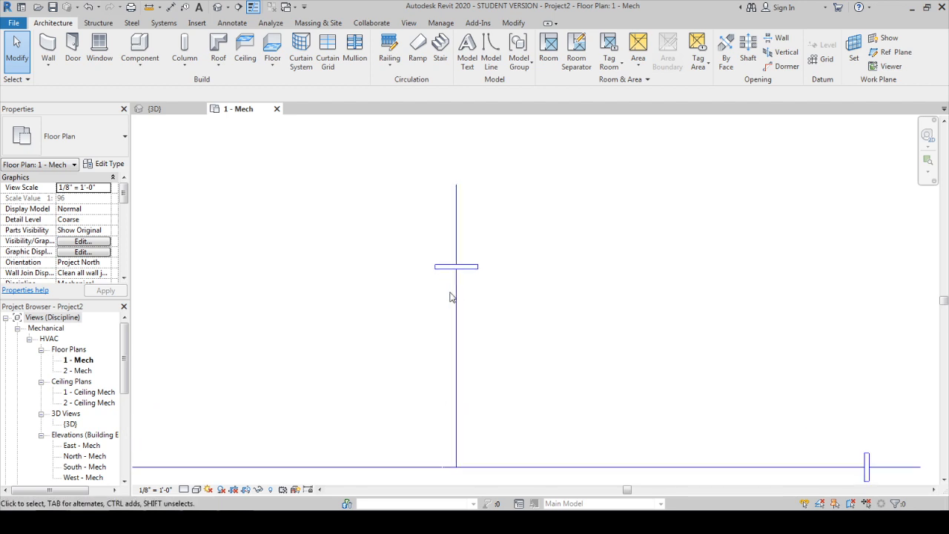
Step: Set the 1 - Mech plan's detail level to Fine
left_click(196, 489)
left_click(191, 454)
left_click(184, 489)
left_click(189, 482)
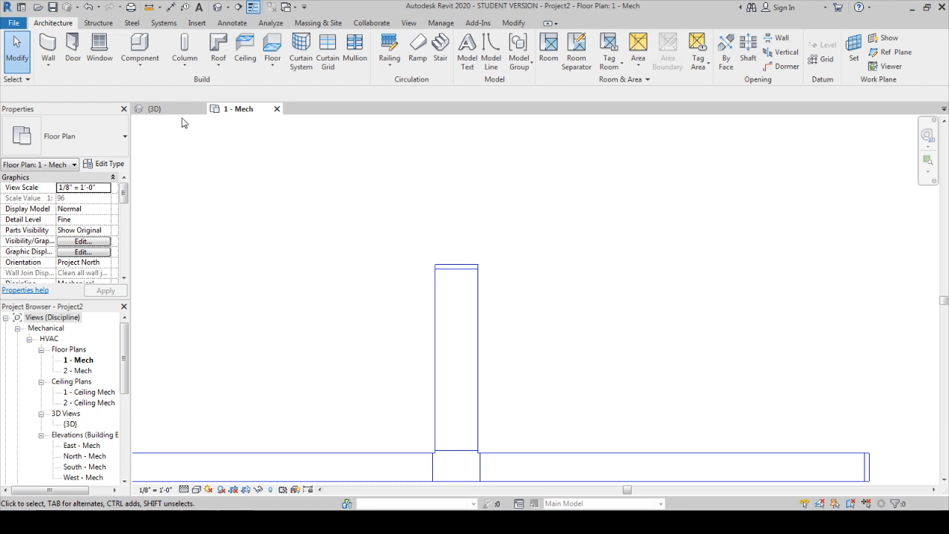
Step: Switch back to the end cap family and open its Ref. Level floor plan at the cap geometry
left_click(177, 110)
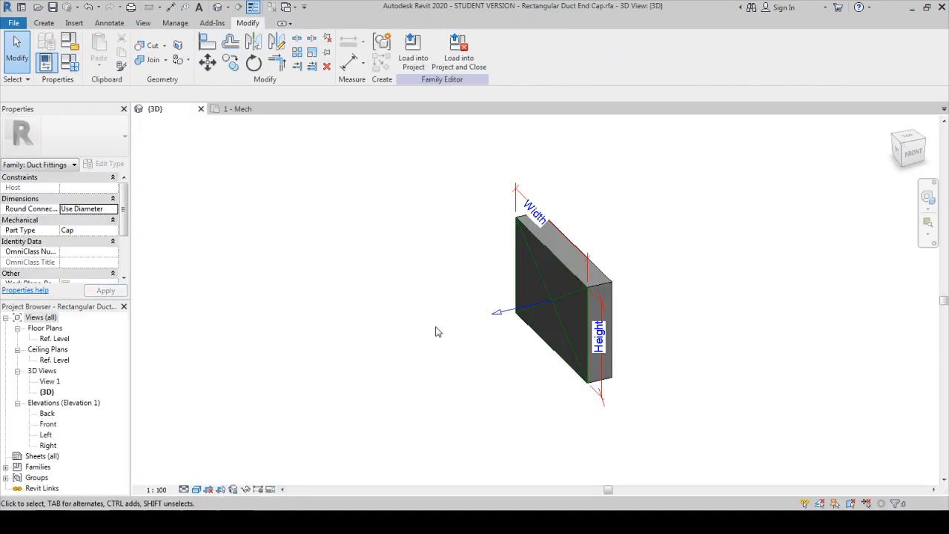
double_click(54, 338)
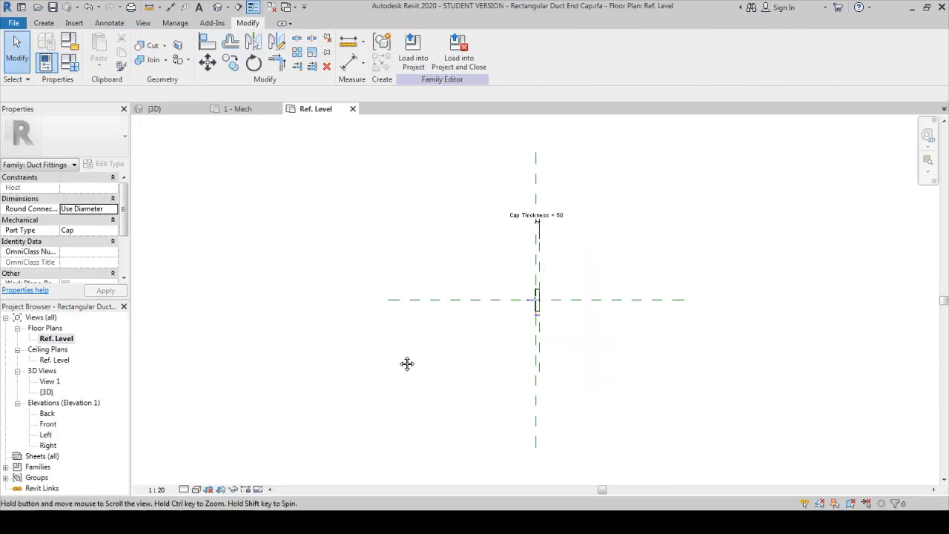
scroll(564, 311, "up", 5)
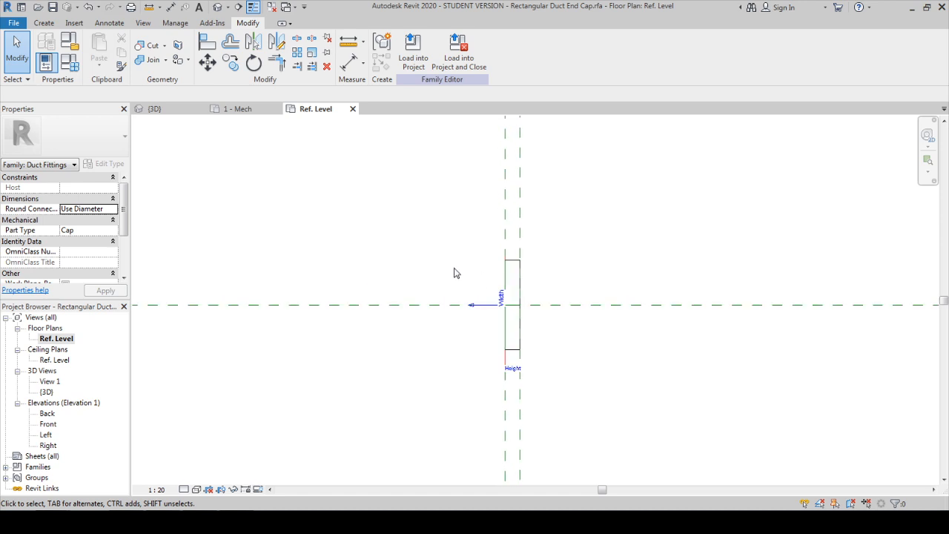
Step: Create symbolic lines in the Duct Fittings subcategory from the cap's left, upper and lower edges using Pick Lines, locking them to the geometry
left_click(44, 23)
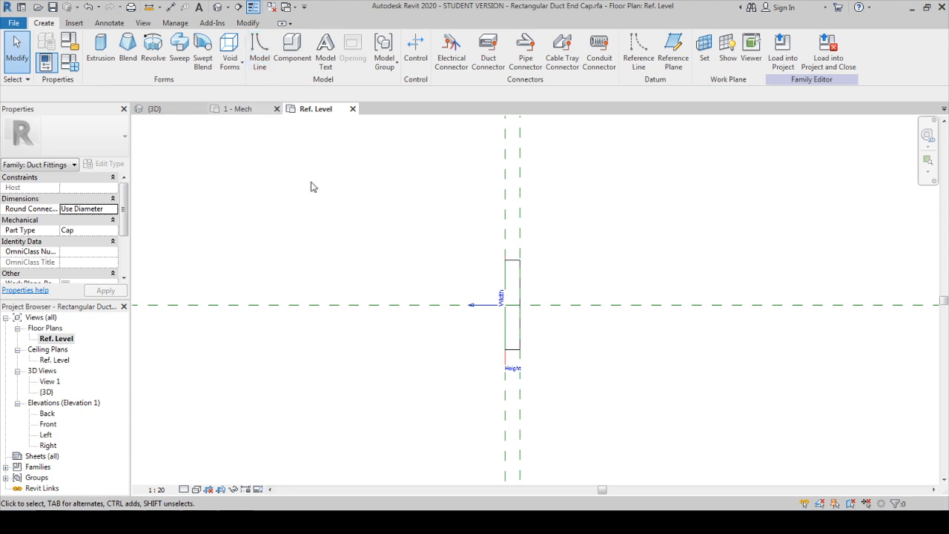
left_click(111, 26)
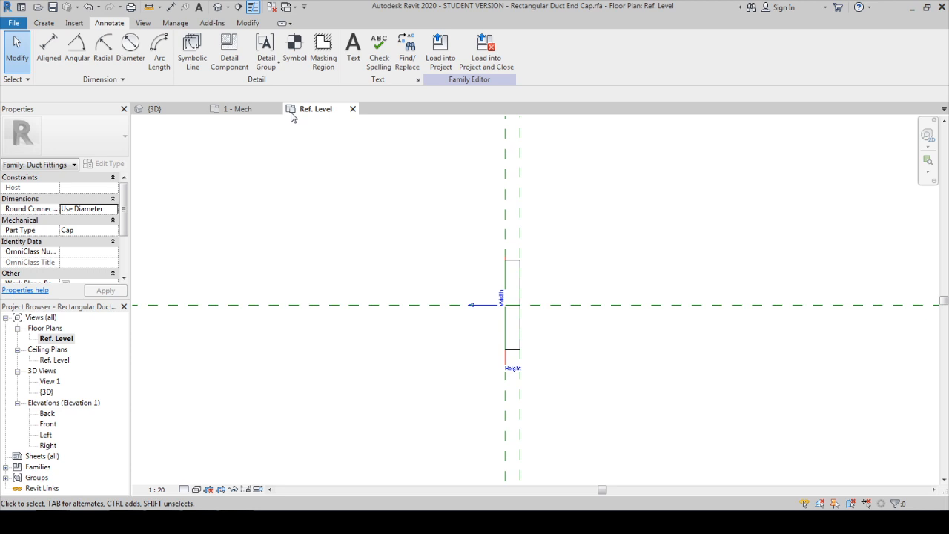
left_click(192, 48)
left_click(432, 66)
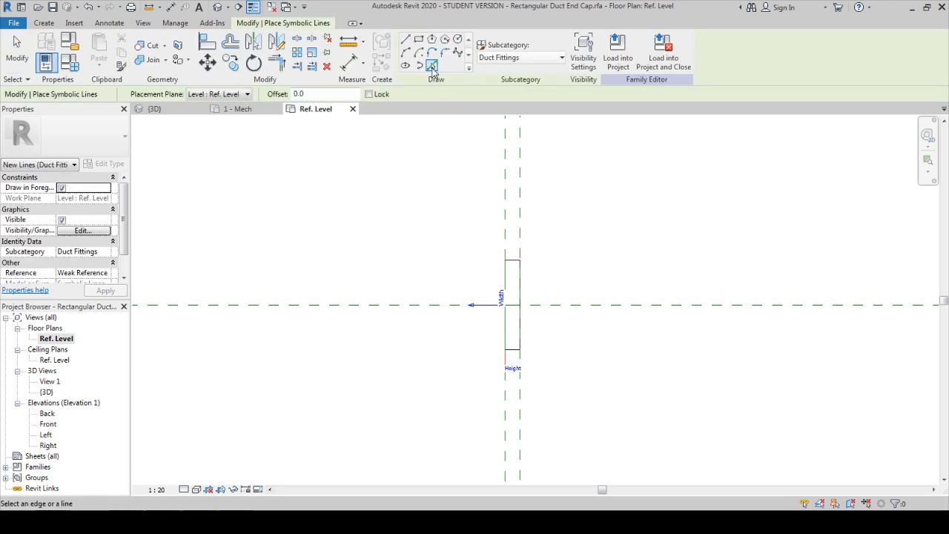
left_click(507, 288)
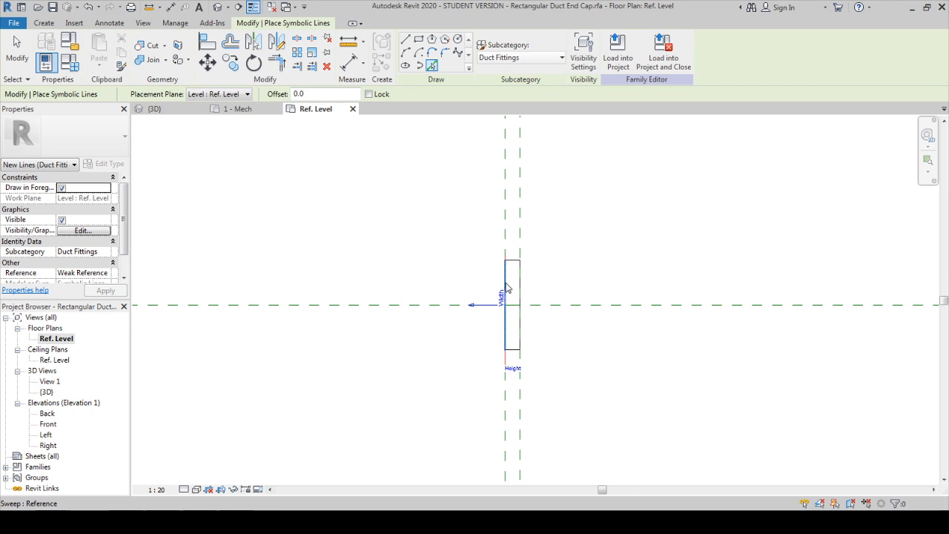
left_click(508, 287)
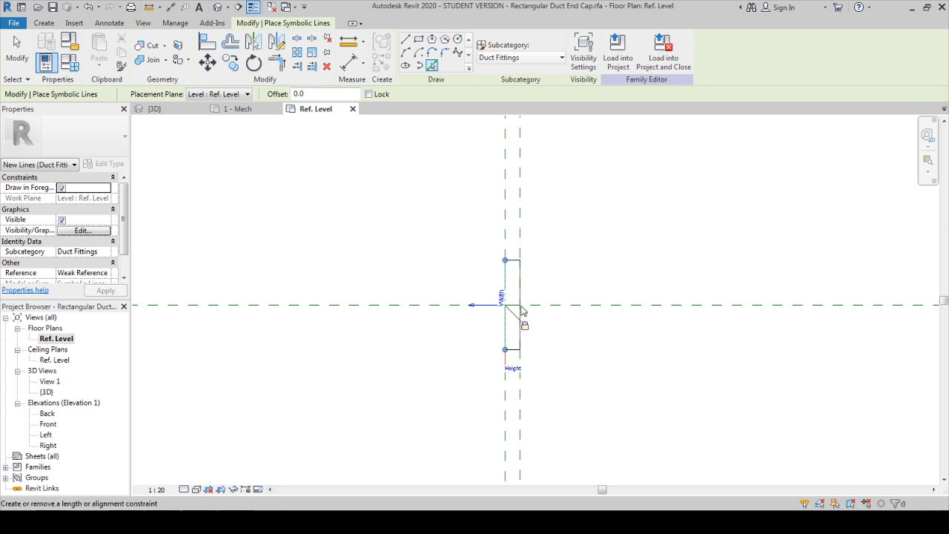
left_click(383, 96)
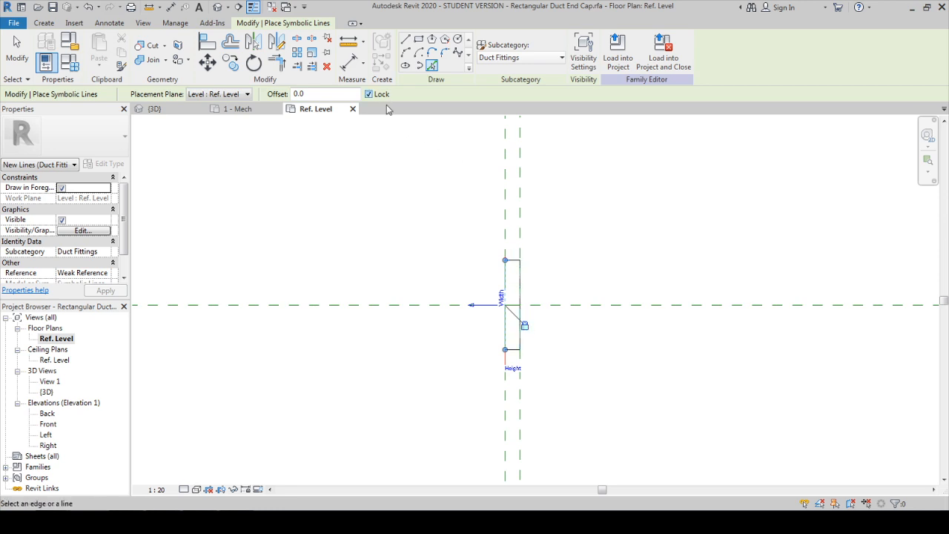
left_click(517, 260)
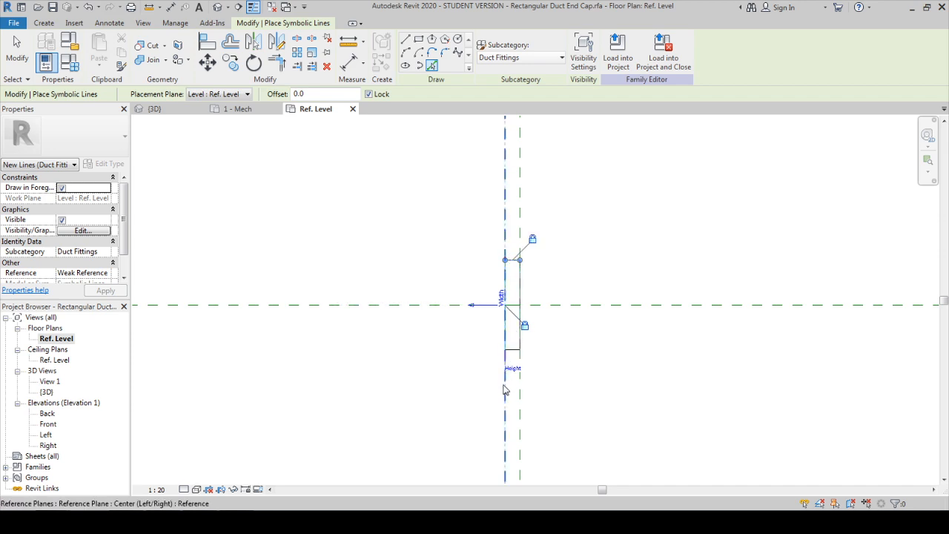
left_click(514, 357)
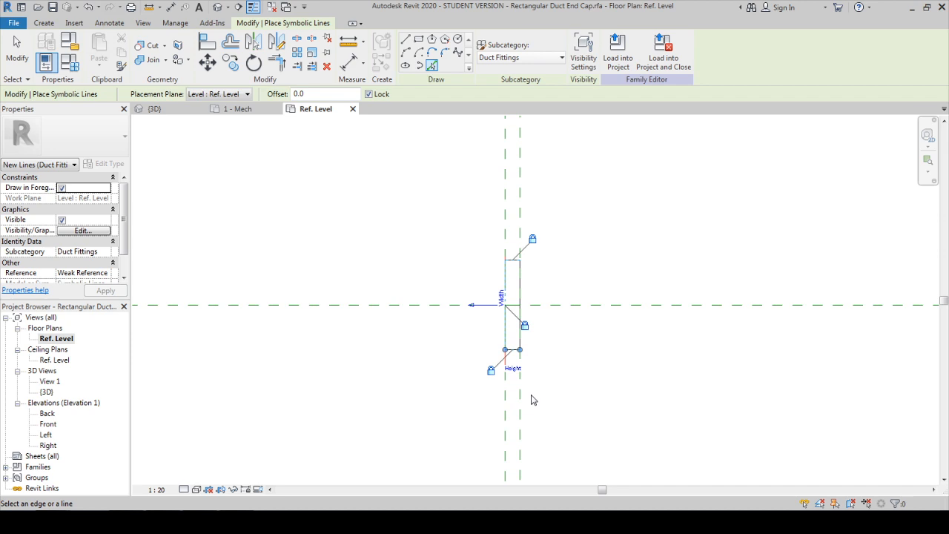
key("Escape")
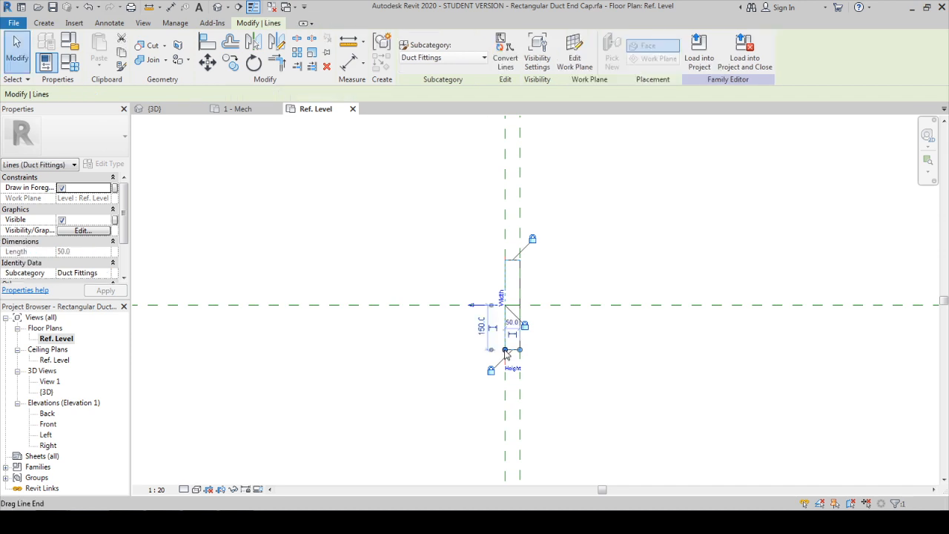
Step: Stretch the lower and upper symbolic lines past the cap's connector face so they extend about 50 mm over the duct side
mouse_move(506, 355)
left_mouse_down()
mouse_move(451, 349)
mouse_move(517, 349)
mouse_move(504, 349)
left_mouse_up()
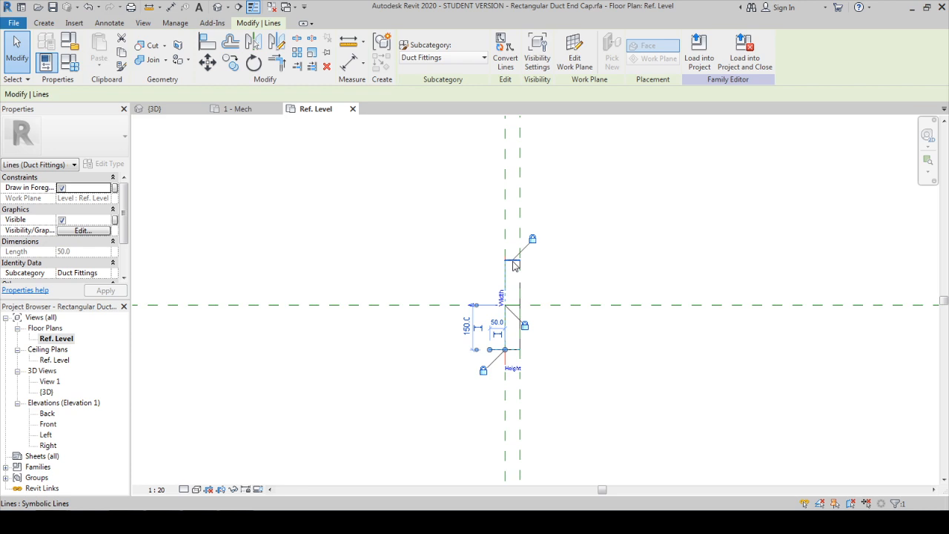
scroll(515, 265, "up", 2)
left_click_drag(529, 226, 510, 223)
left_click(567, 342)
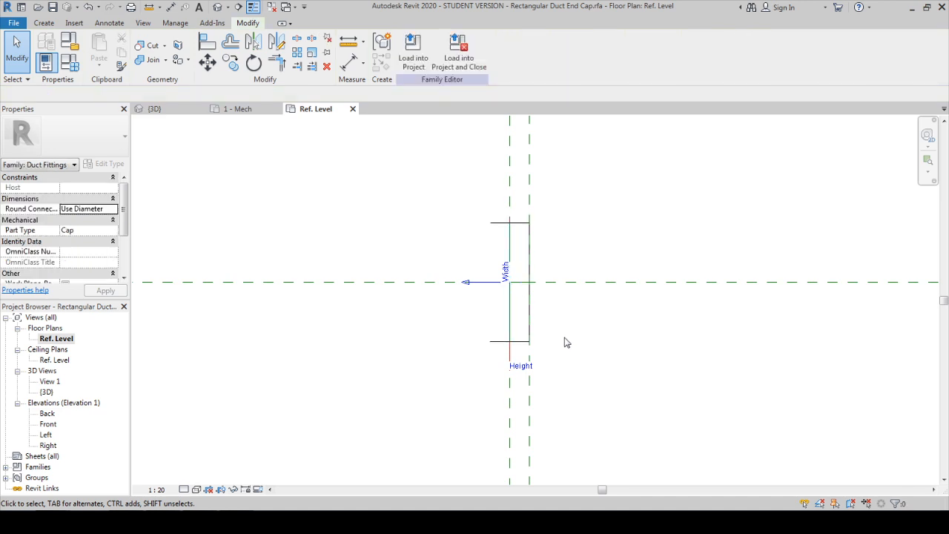
Step: Open the piping symbols reference image in the project folder, examine the End caps symbols, and return to the end cap family
key("Tab")
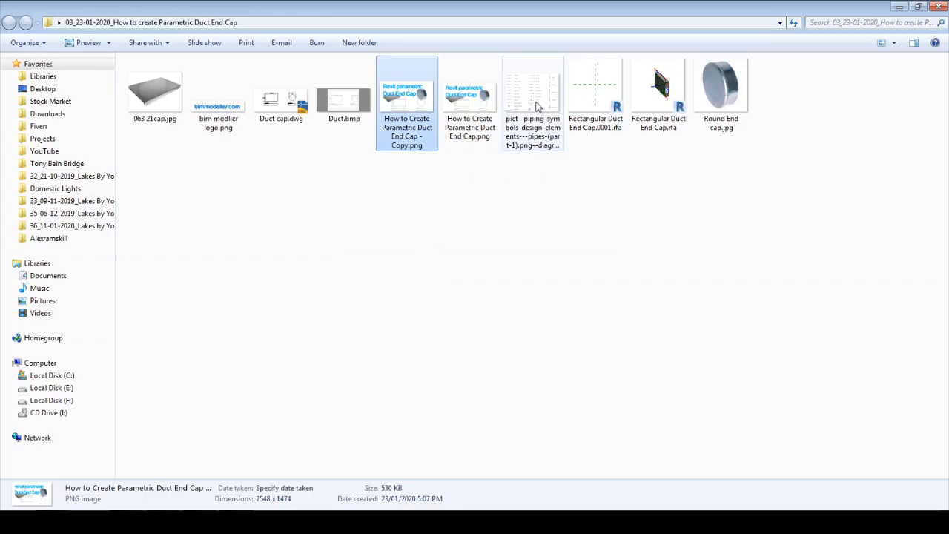
double_click(541, 104)
scroll(492, 136, "up", 4)
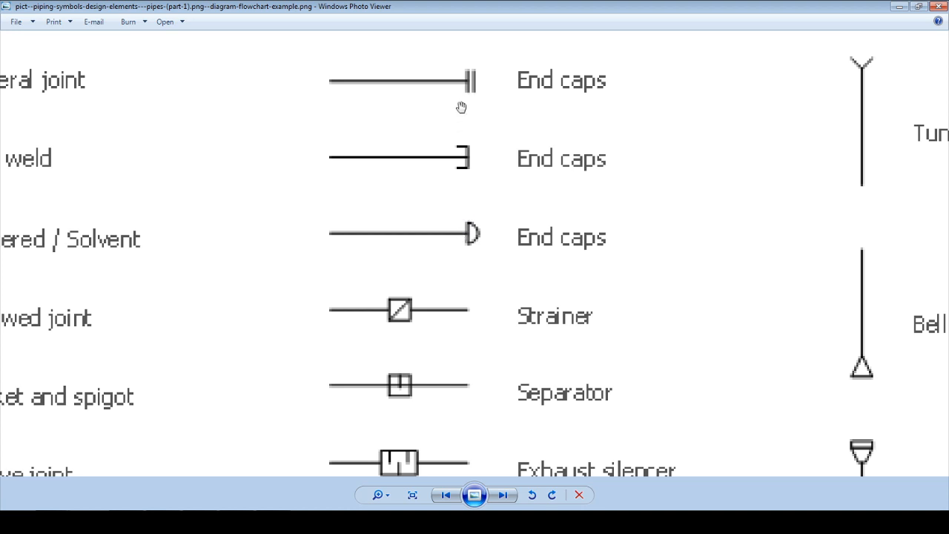
left_click(938, 6)
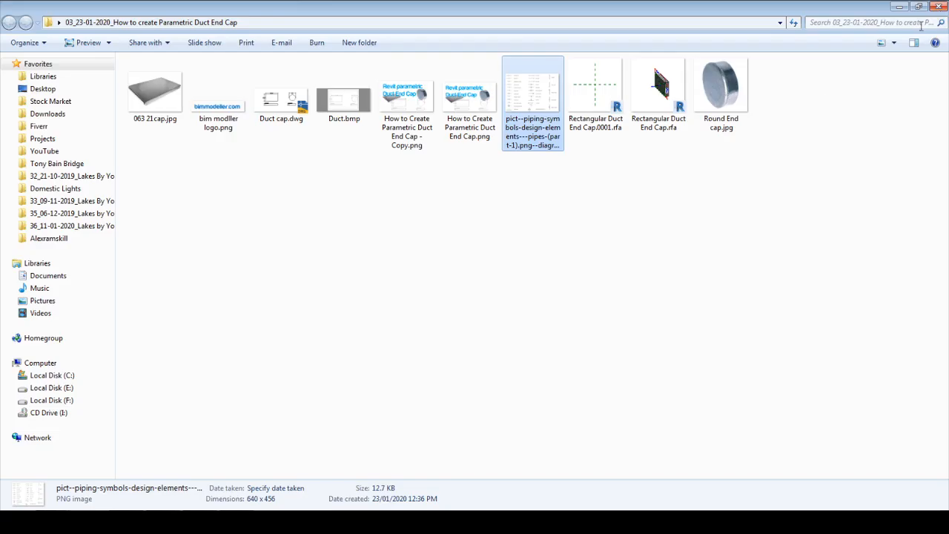
key("alt+Tab")
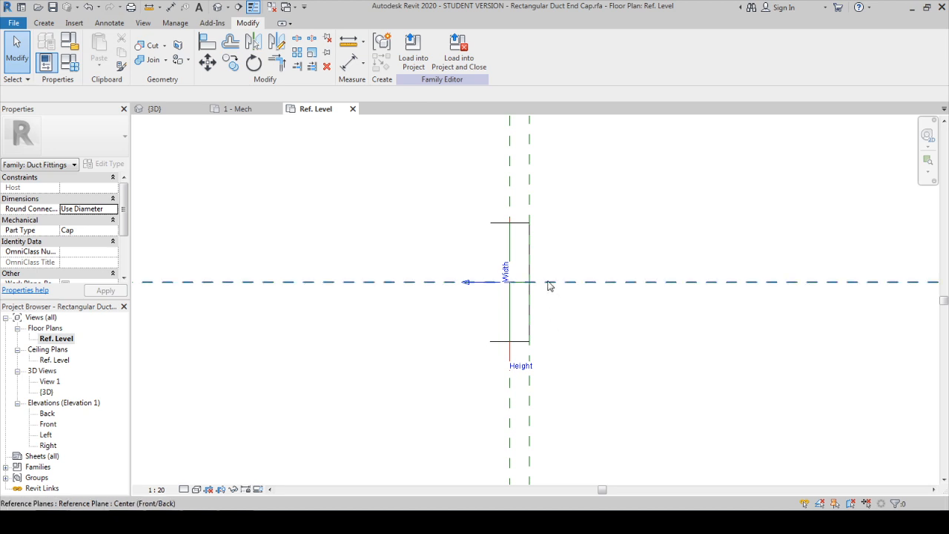
key("Tab")
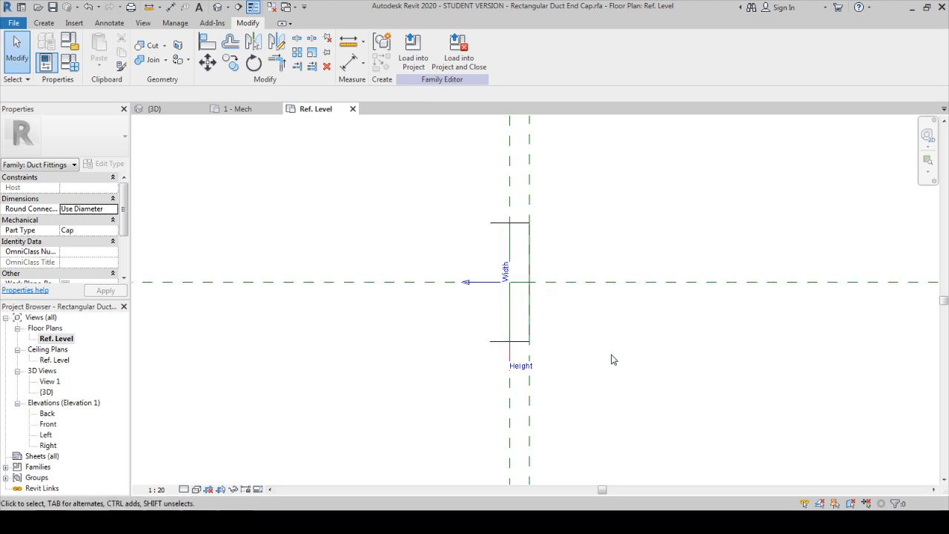
Step: Load the end cap family into the project, overwriting the existing version and its parameter values
scroll(509, 347, "down", 2)
middle_click_drag(568, 343, 521, 381)
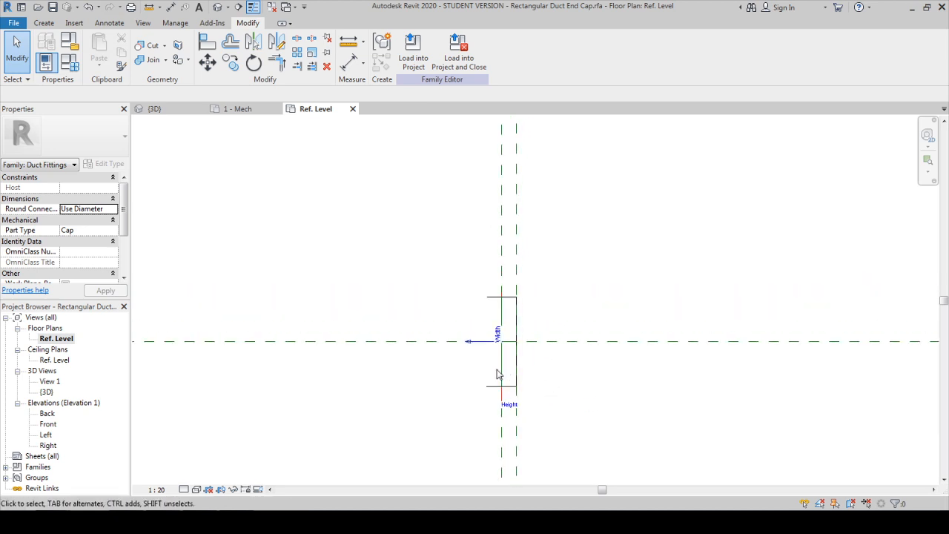
left_click(218, 6)
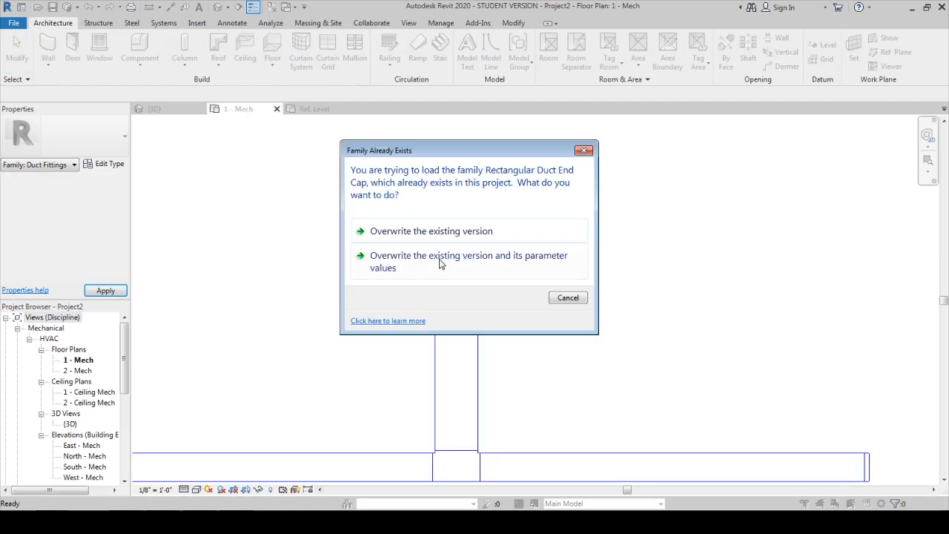
left_click(440, 263)
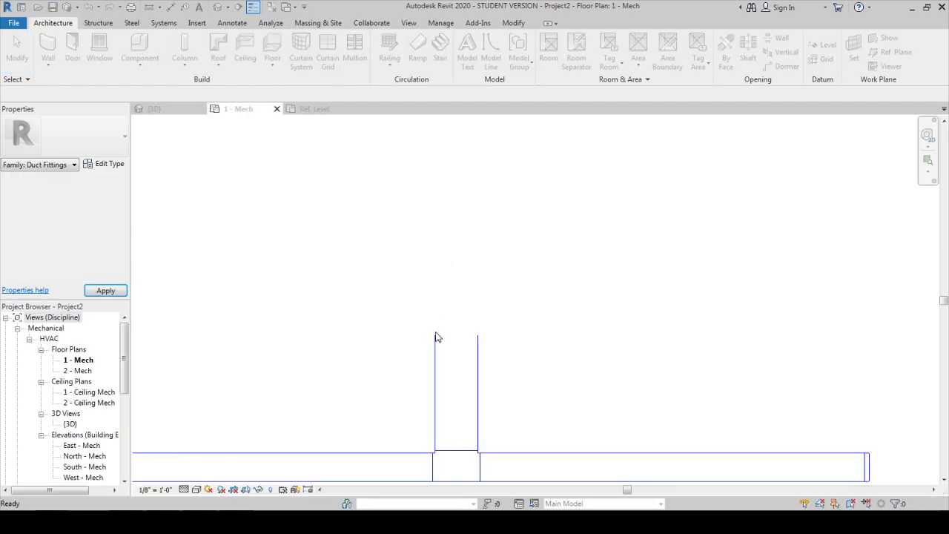
key("Escape")
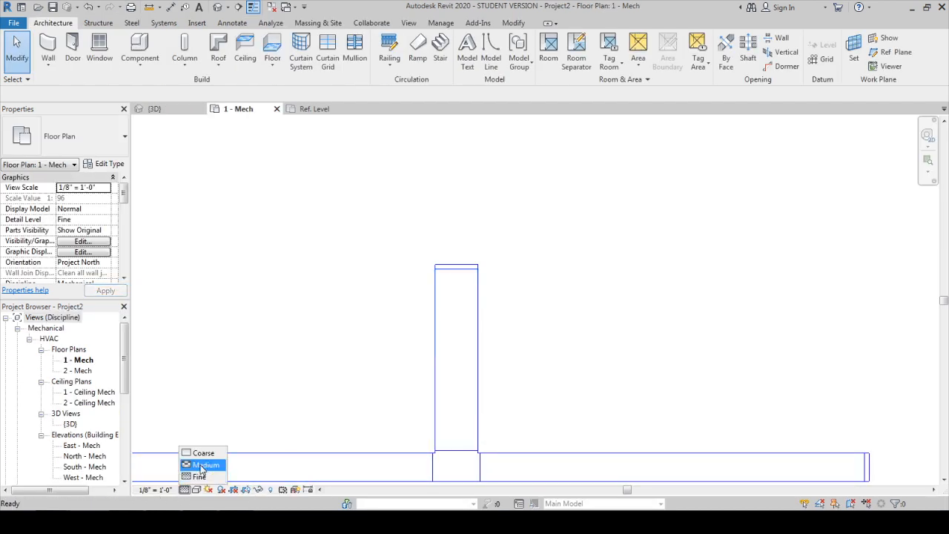
Step: Set the 1 - Mech plan to Coarse to check the end cap symbols on the ducts, and restore Fine detail
key("c")
key("d")
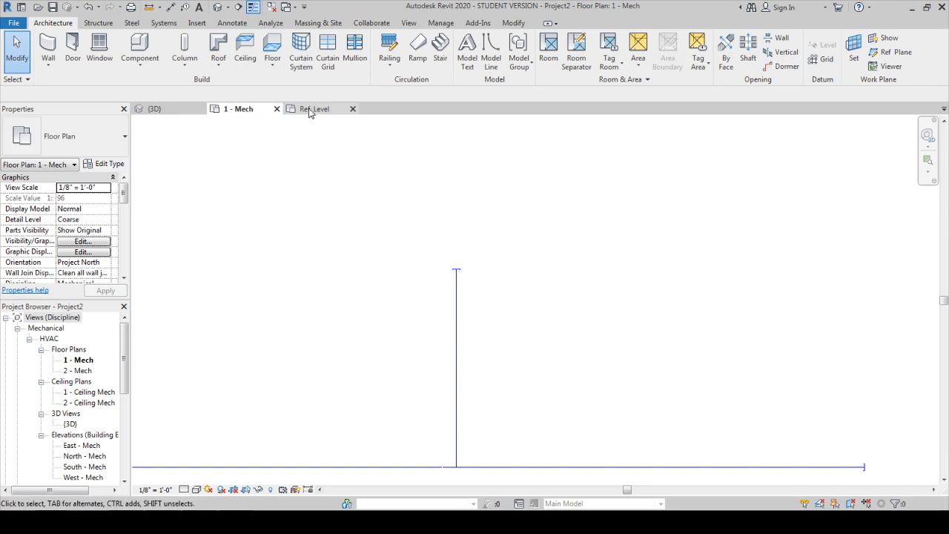
left_click(184, 489)
left_click(193, 476)
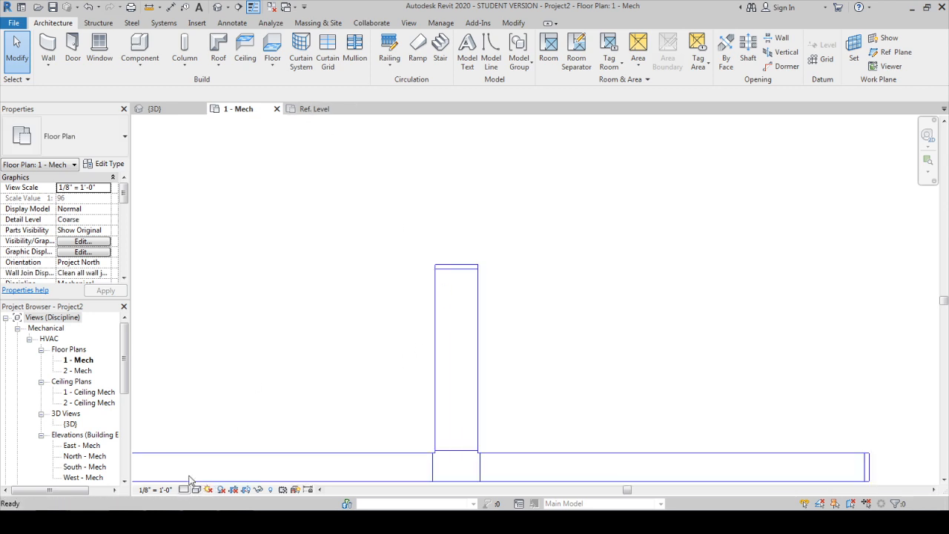
Step: Tile the open views and close the end cap family's 3D and Ref. Level views, keeping only the 1 - Mech plan open
left_click(318, 110)
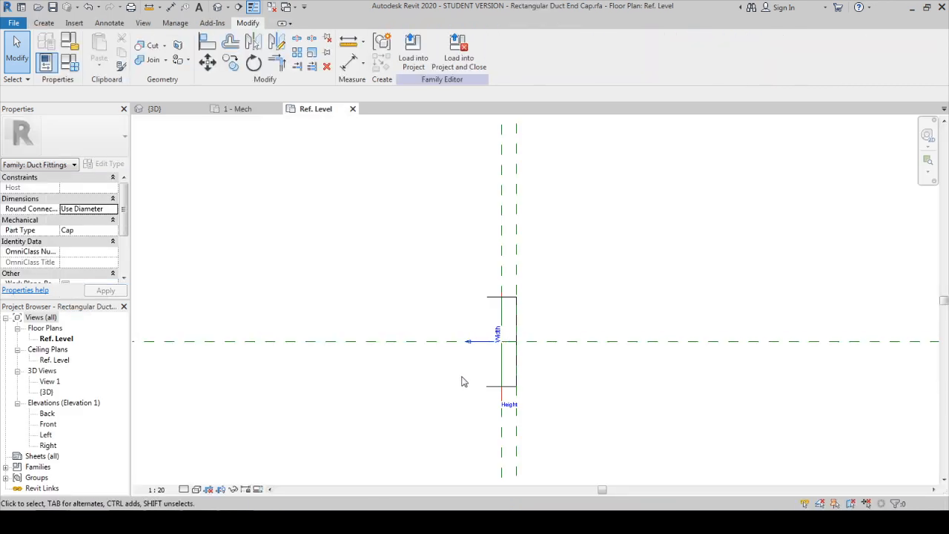
scroll(531, 360, "down", 1)
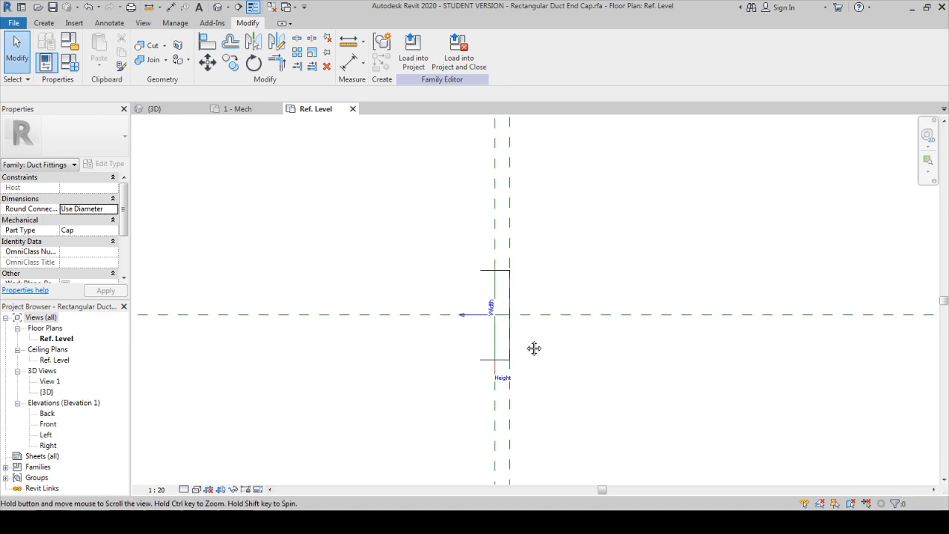
key("w")
key("t")
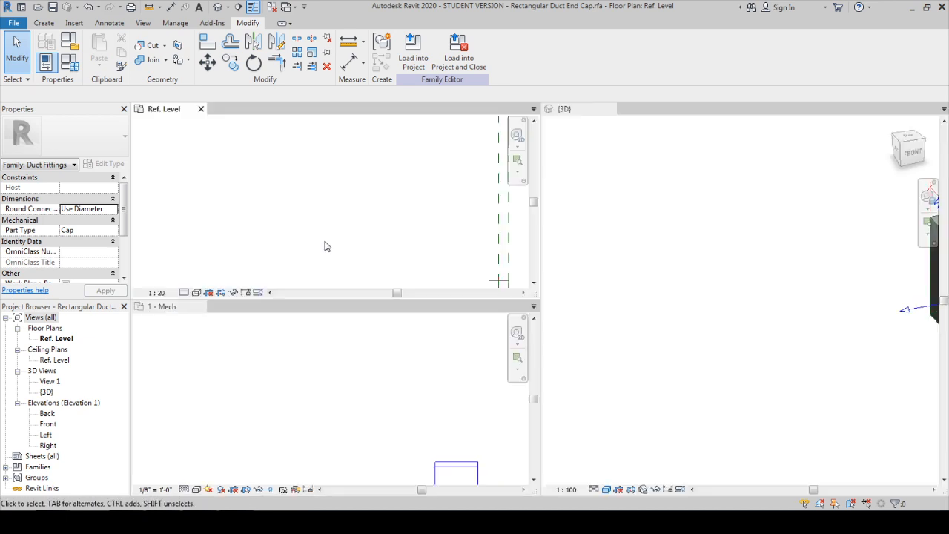
scroll(384, 226, "down", 3)
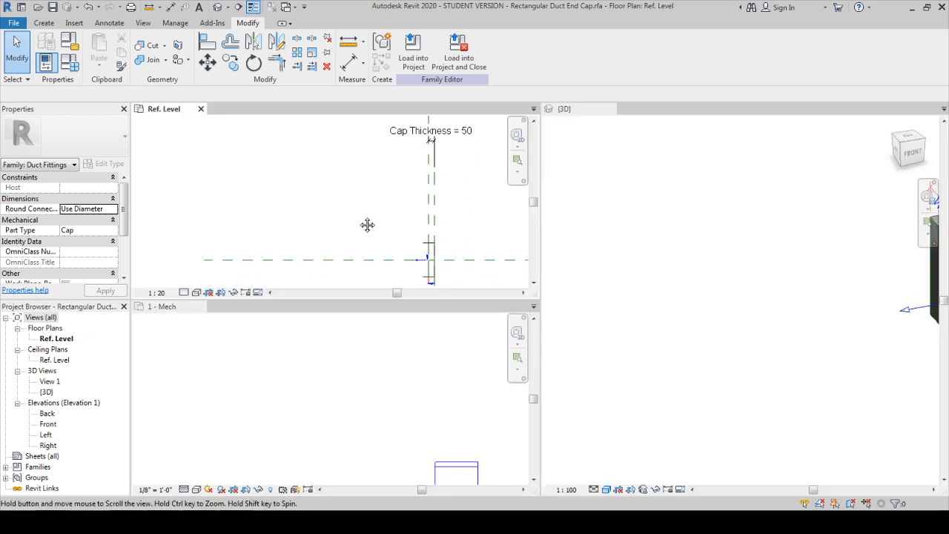
left_click(571, 144)
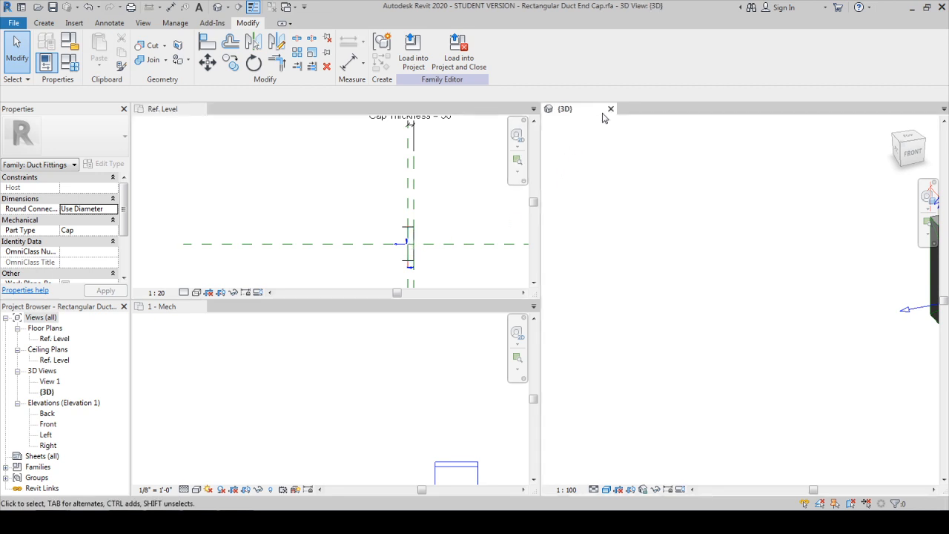
key("z")
key("f")
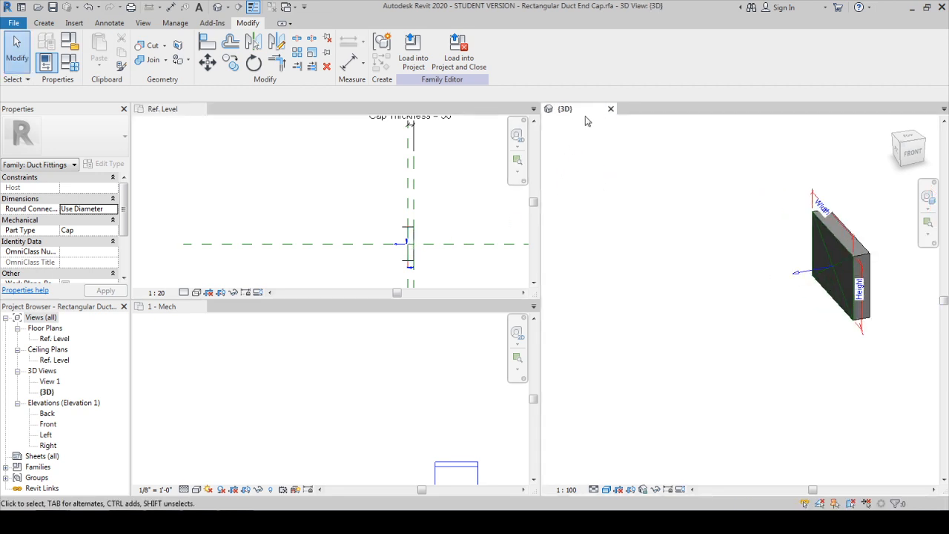
left_click(611, 108)
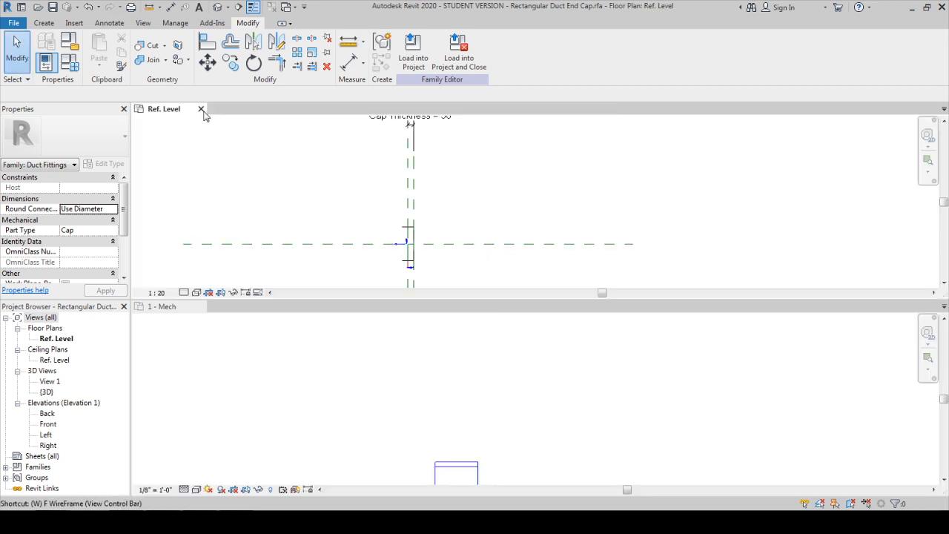
left_click(200, 109)
scroll(413, 265, "down", 3)
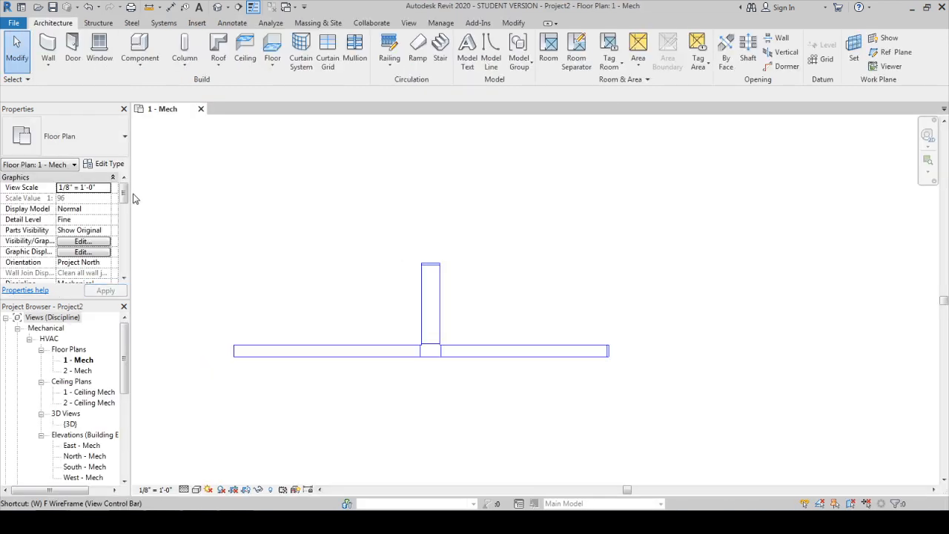
Step: Draw a straight horizontal 12" Round Duct with Taps above the existing ducts at a 9' 0" middle elevation
key("d")
key("t")
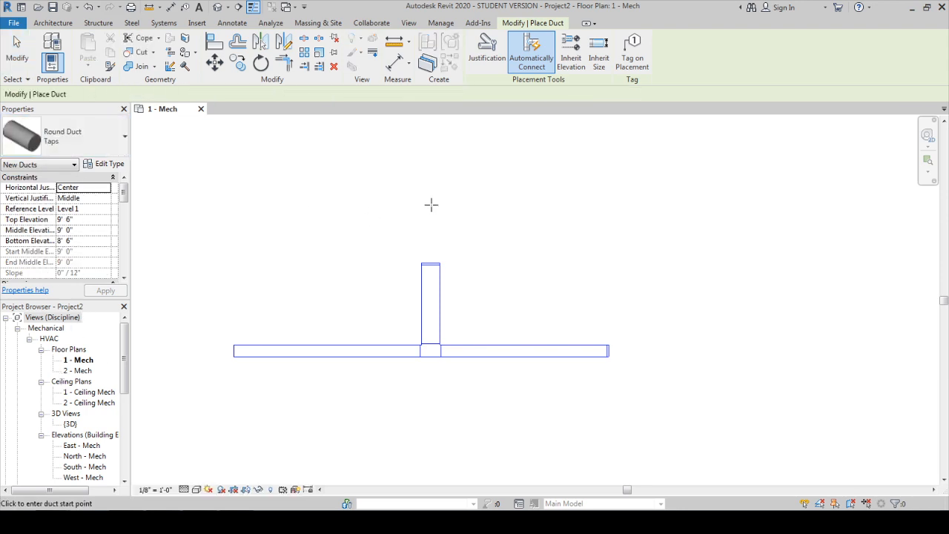
left_click(370, 190)
left_click(623, 191)
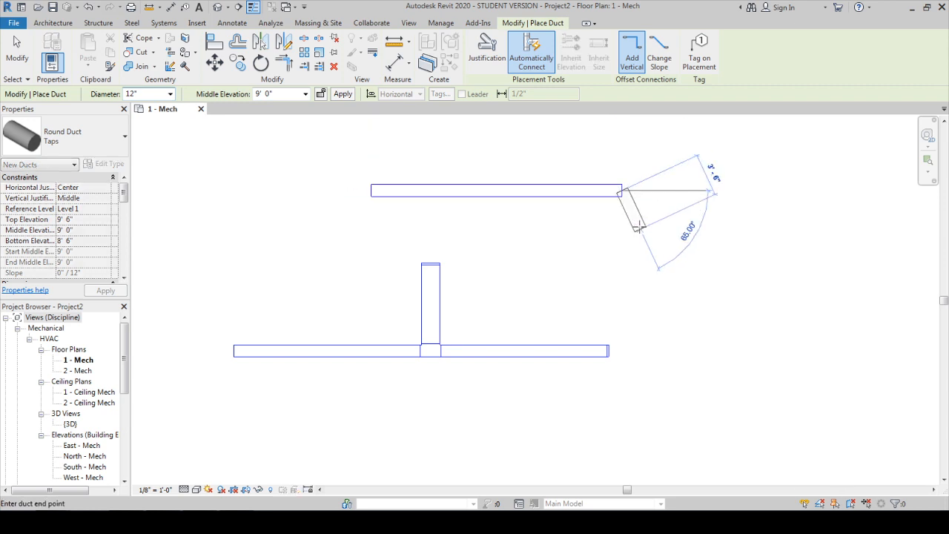
key("Escape")
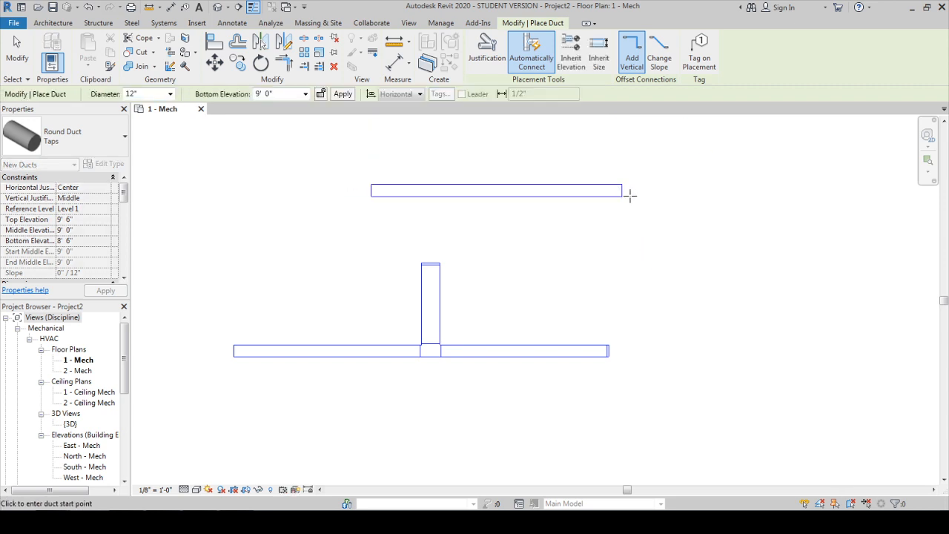
Step: Continue the round duct from its right end with a downward offset into a parallel horizontal segment about 7' long
left_click(629, 195)
left_click(727, 252)
key("Escape")
key("Escape")
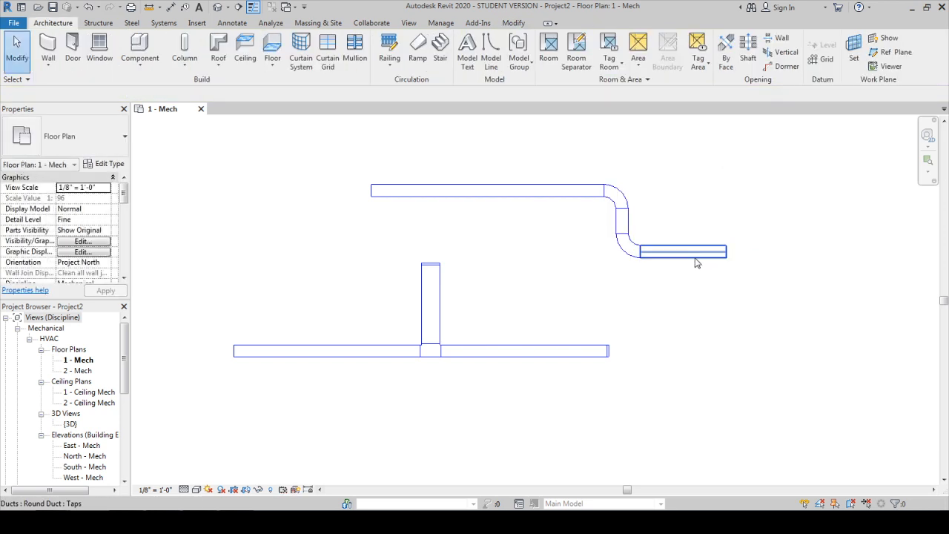
left_click(695, 262)
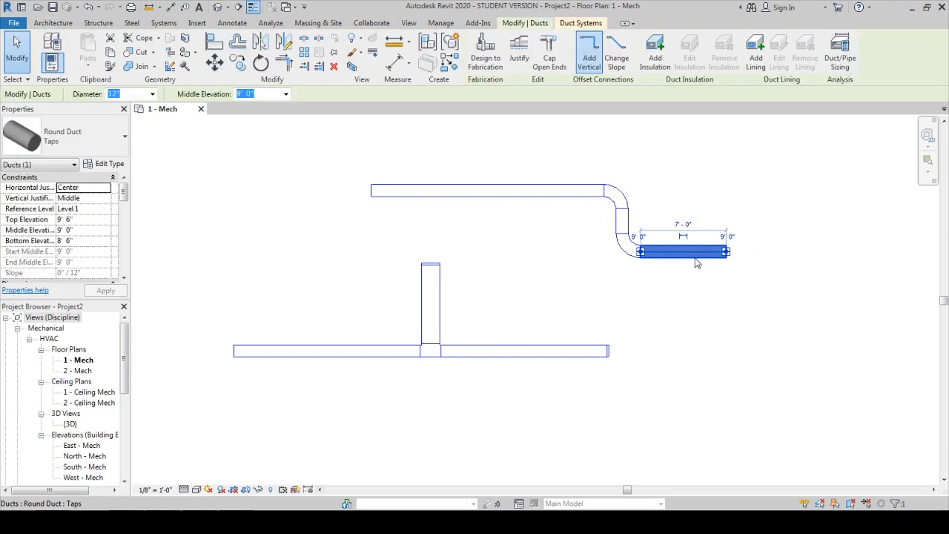
key("Escape")
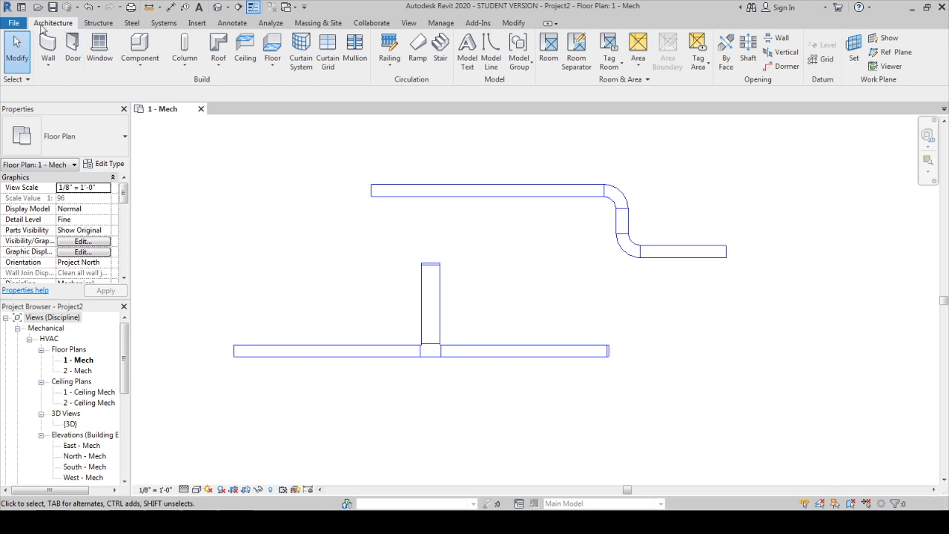
Step: Create a new family from the Metric Generic Model.rft template
left_click(23, 24)
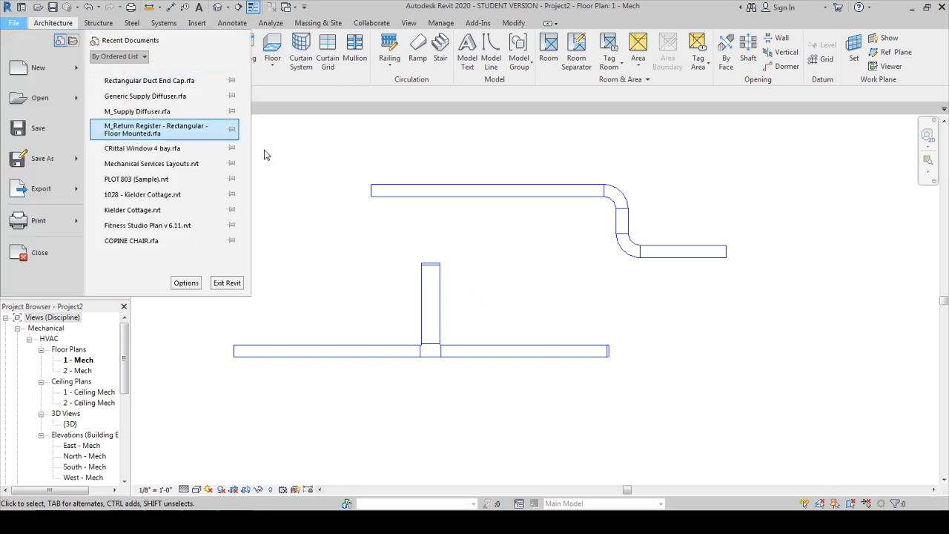
left_click(343, 211)
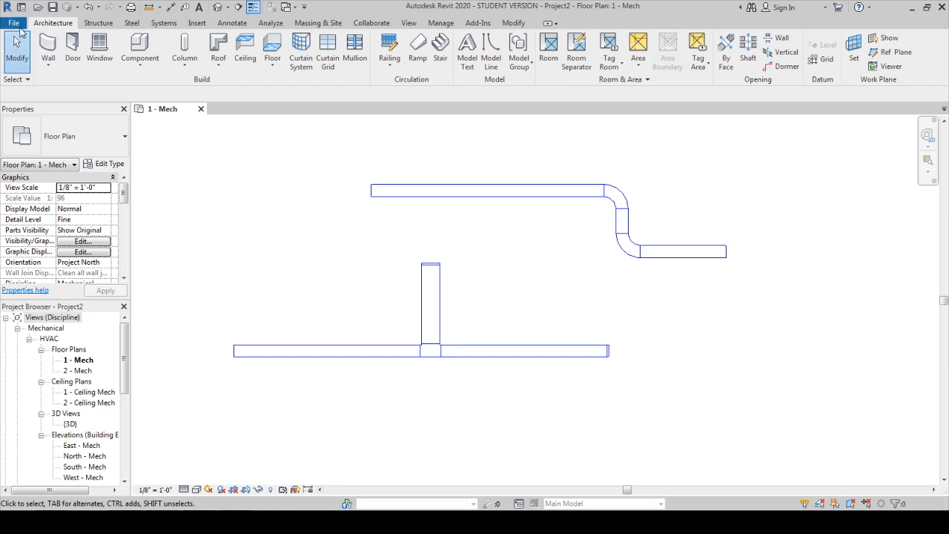
left_click(18, 25)
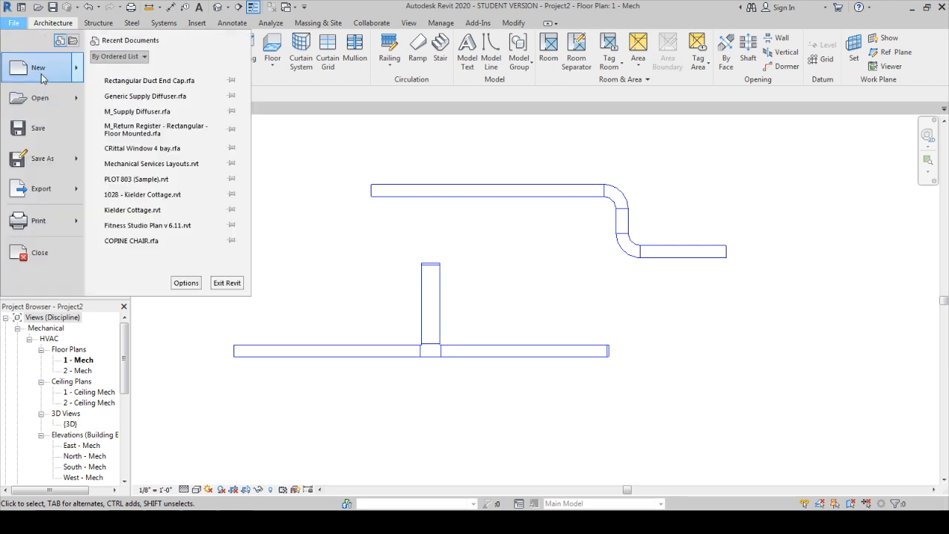
left_click(126, 100)
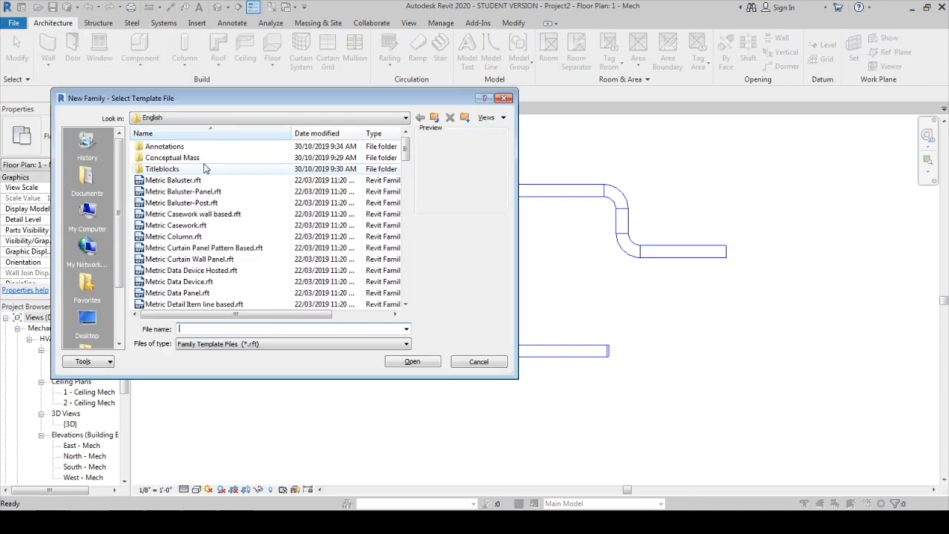
left_click(197, 213)
scroll(204, 215, "down", 2)
scroll(205, 226, "down", 1)
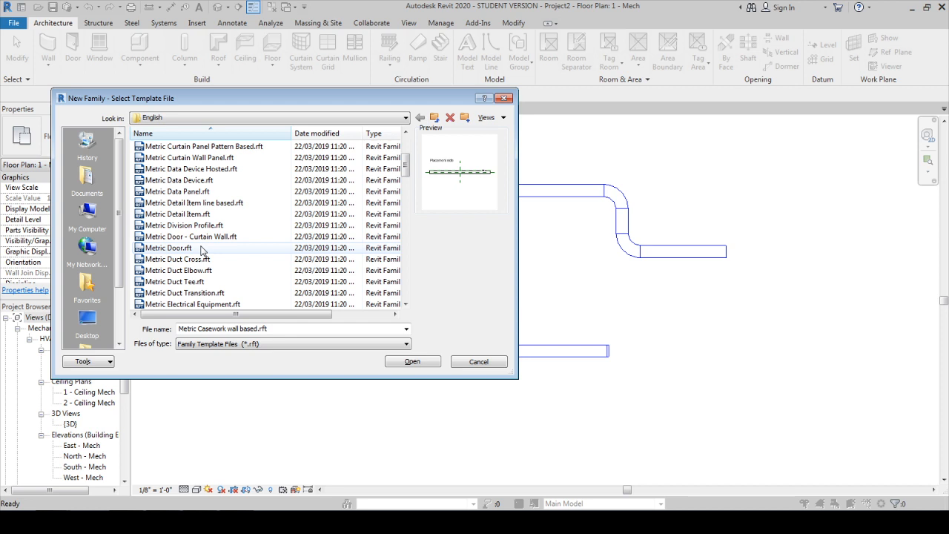
scroll(201, 249, "down", 6)
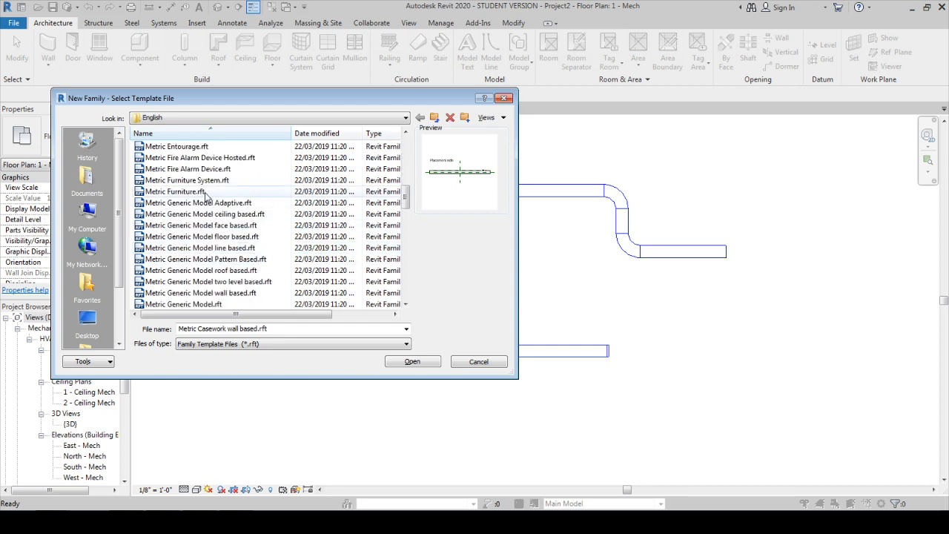
scroll(205, 196, "down", 1)
left_click(184, 270)
left_click(412, 361)
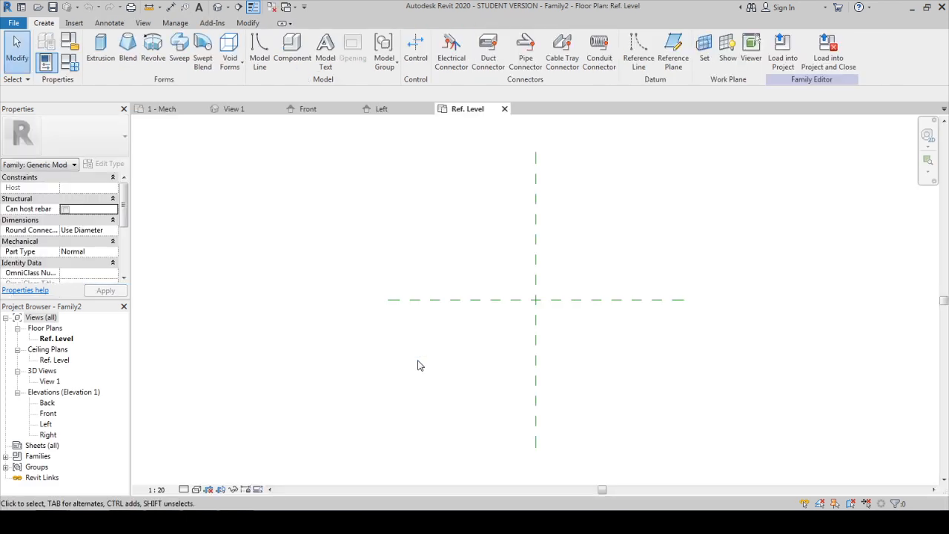
Step: Save the new family as Round Duct End Cap.rfa with a maximum of 1 backup
left_click(253, 7)
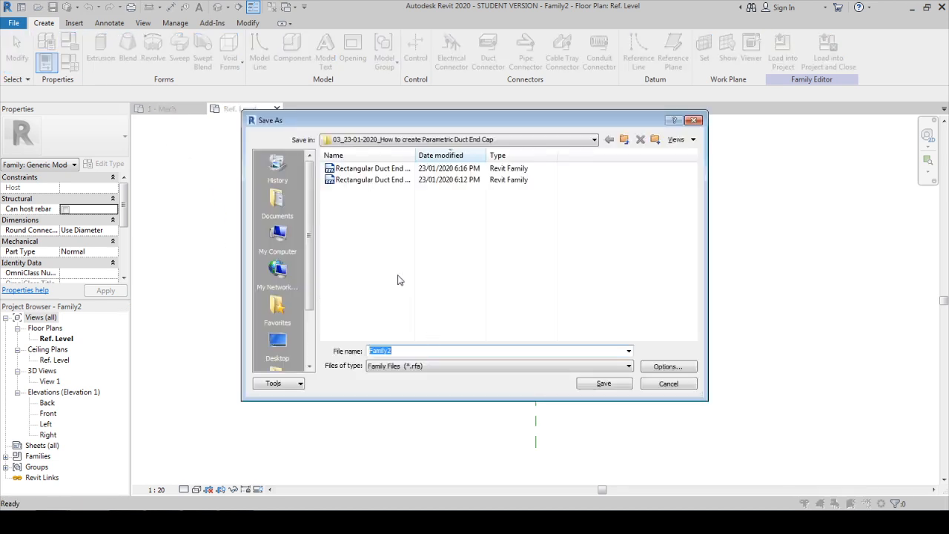
left_click(371, 168)
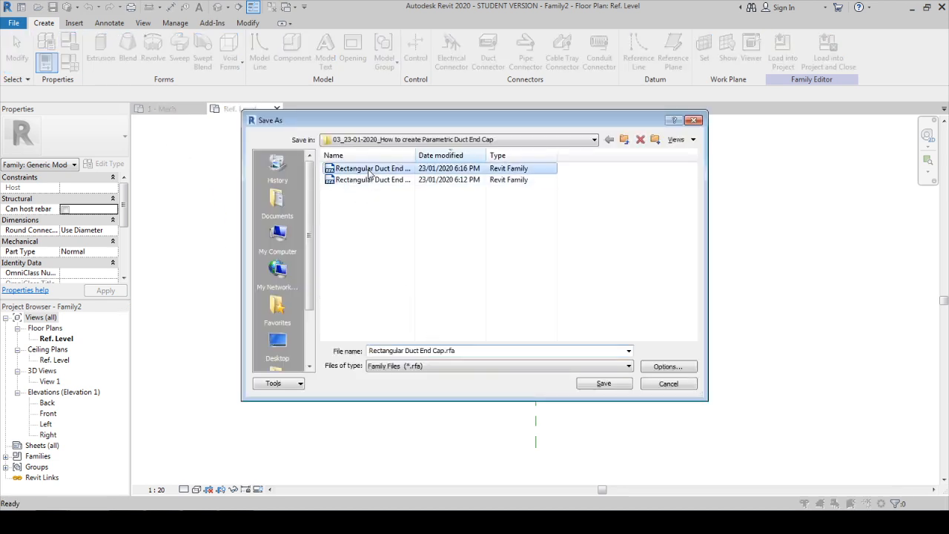
left_click(370, 180)
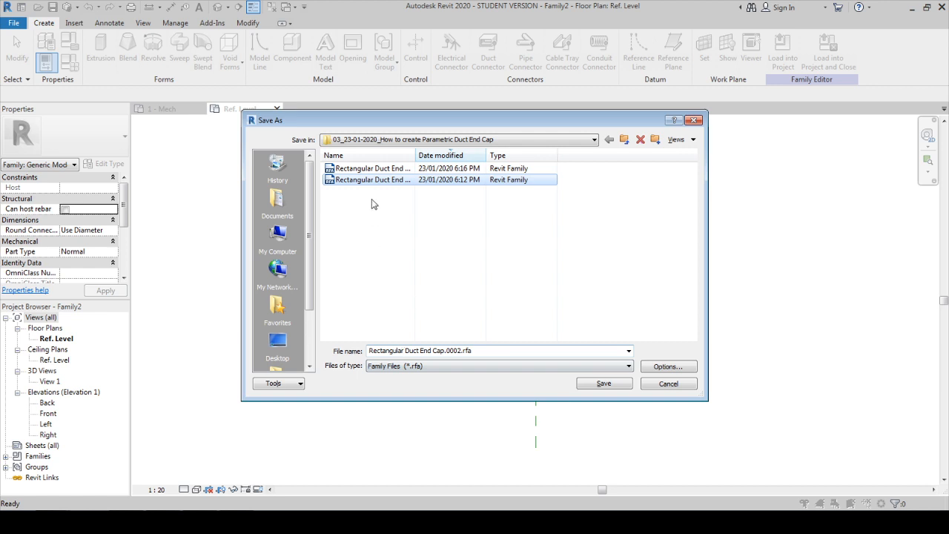
left_click(374, 168)
double_click(399, 352)
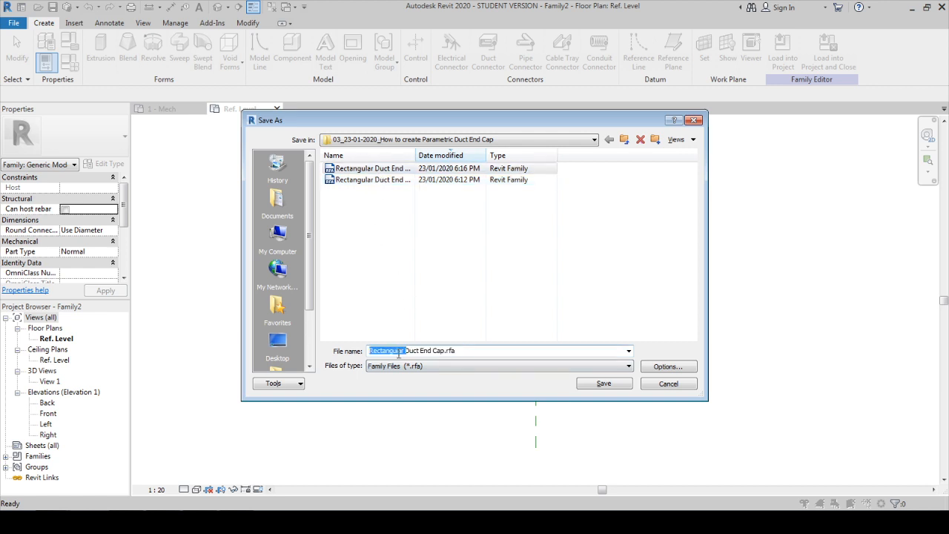
type("Round")
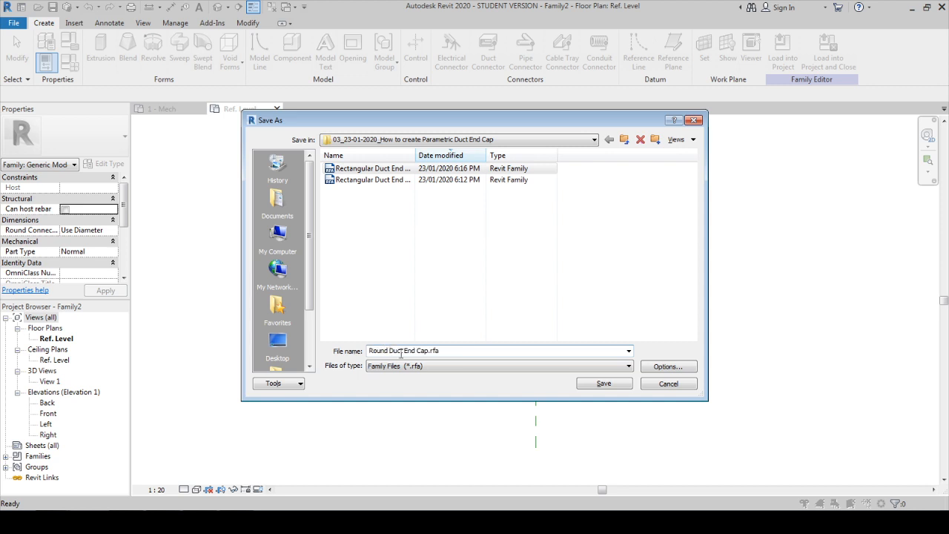
left_click(680, 369)
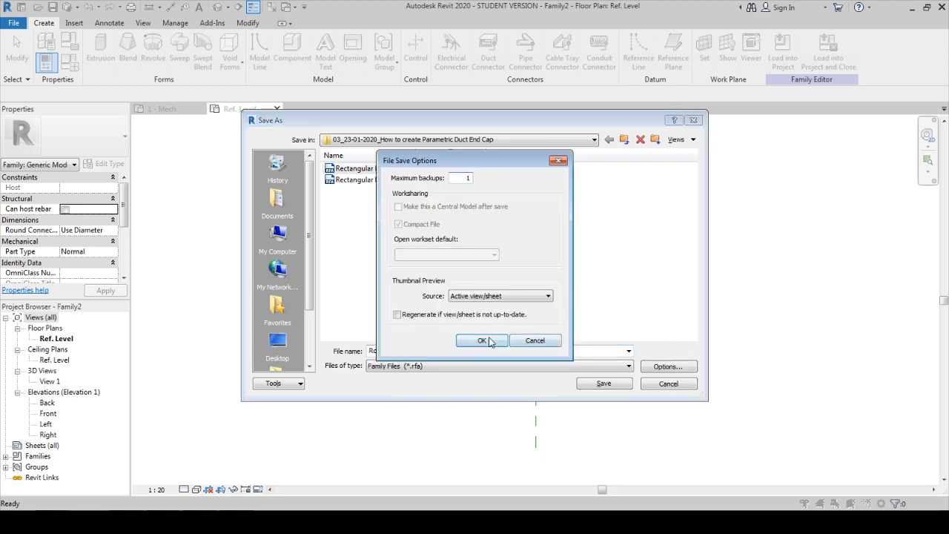
left_click(489, 341)
left_click(603, 383)
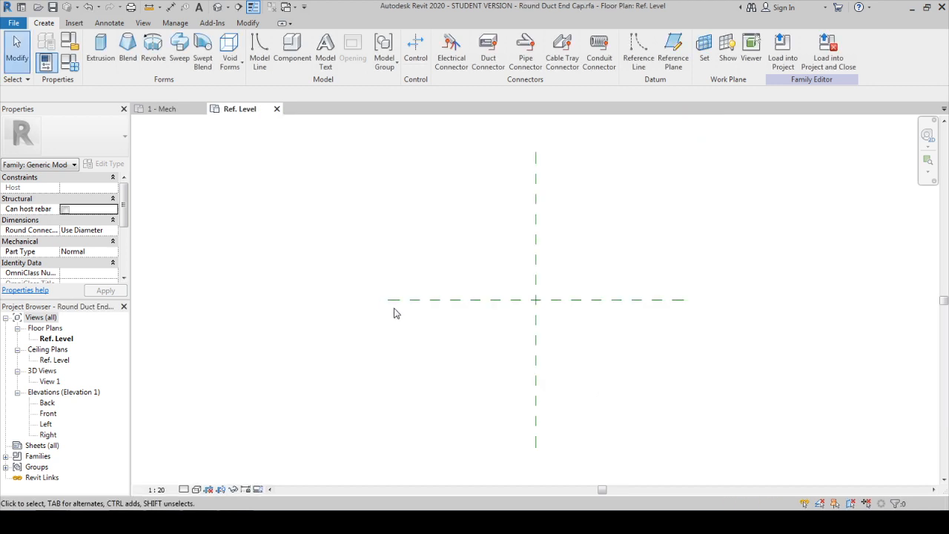
Step: Set the family category to Duct Fittings with the part type Cap
scroll(447, 339, "up", 4)
middle_click_drag(519, 332, 507, 334)
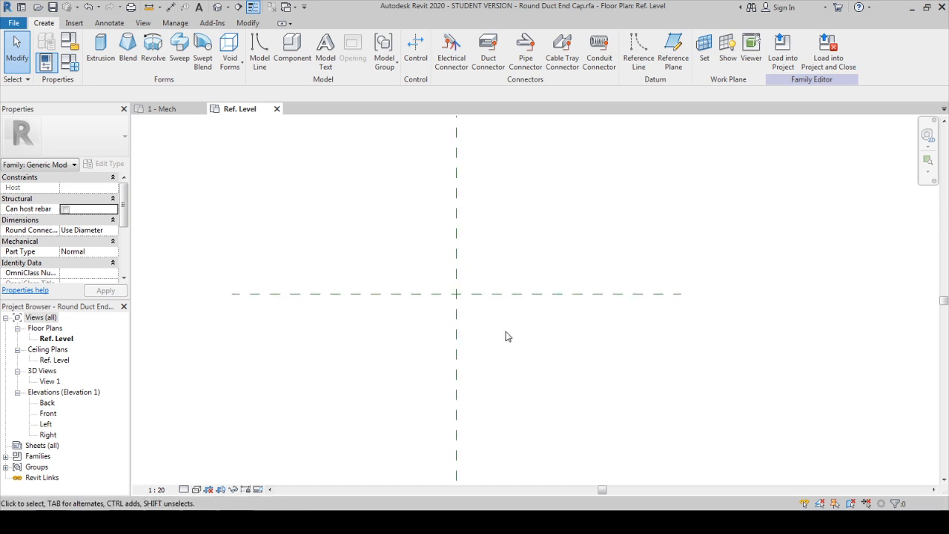
left_click(70, 43)
left_click(439, 237)
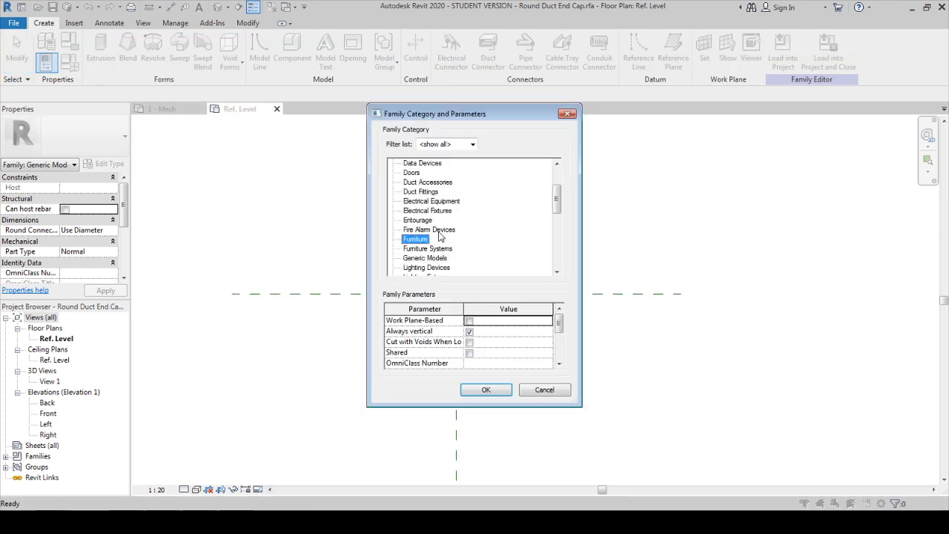
scroll(428, 196, "up", 1)
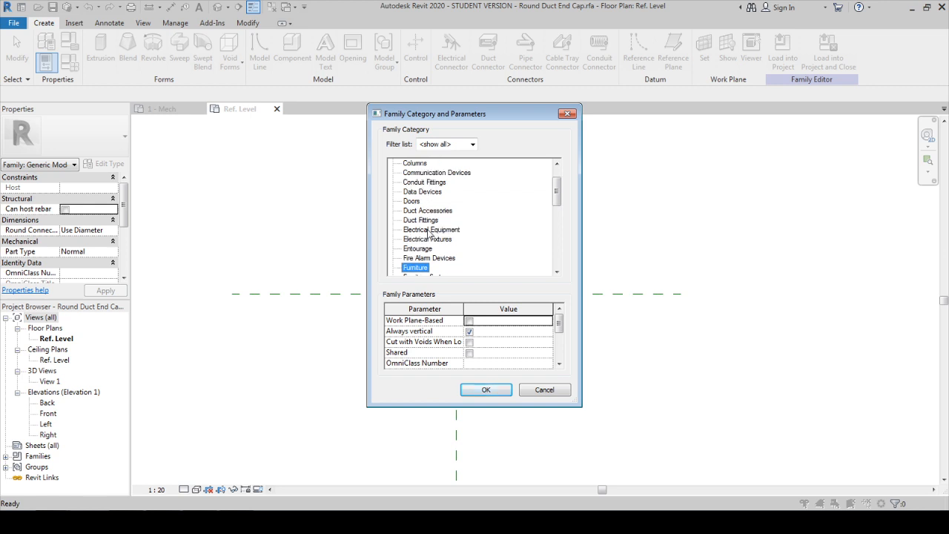
left_click(422, 219)
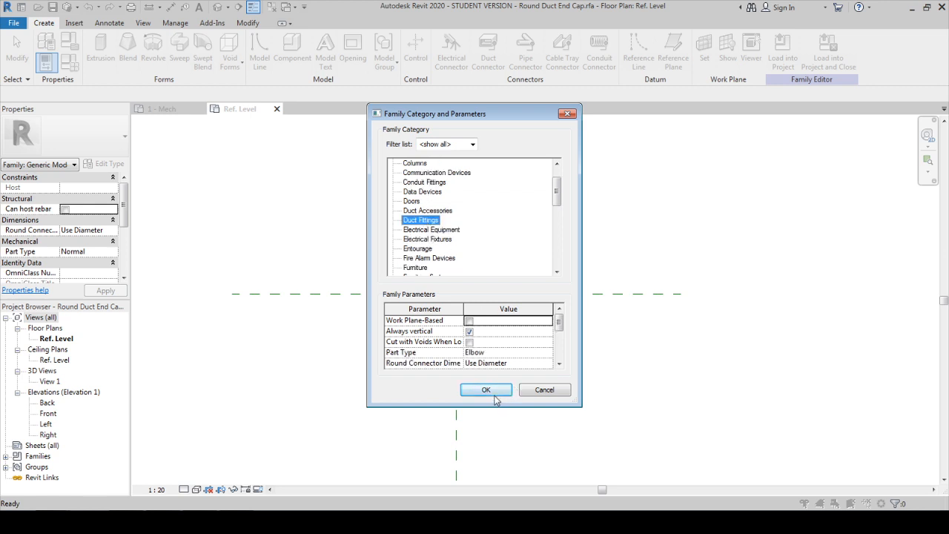
left_click(549, 353)
left_click(511, 366)
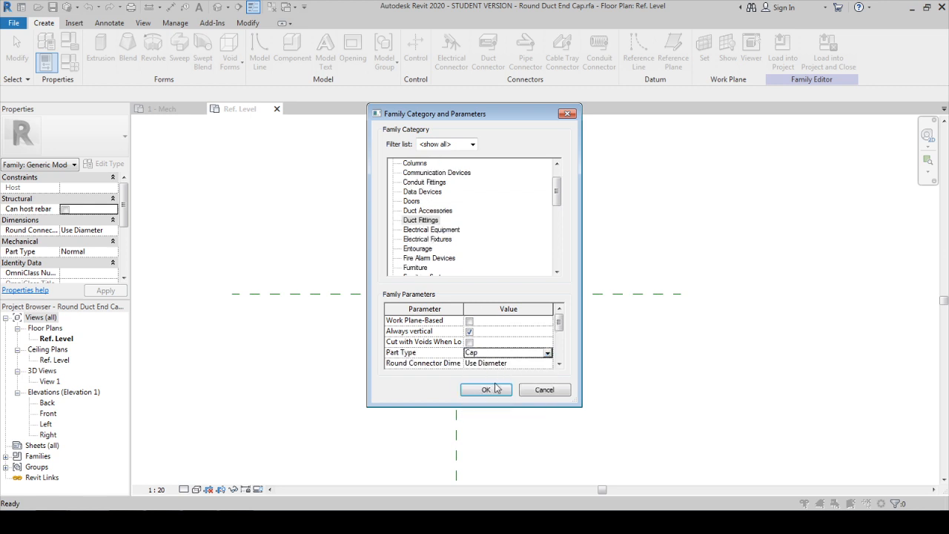
left_click(497, 390)
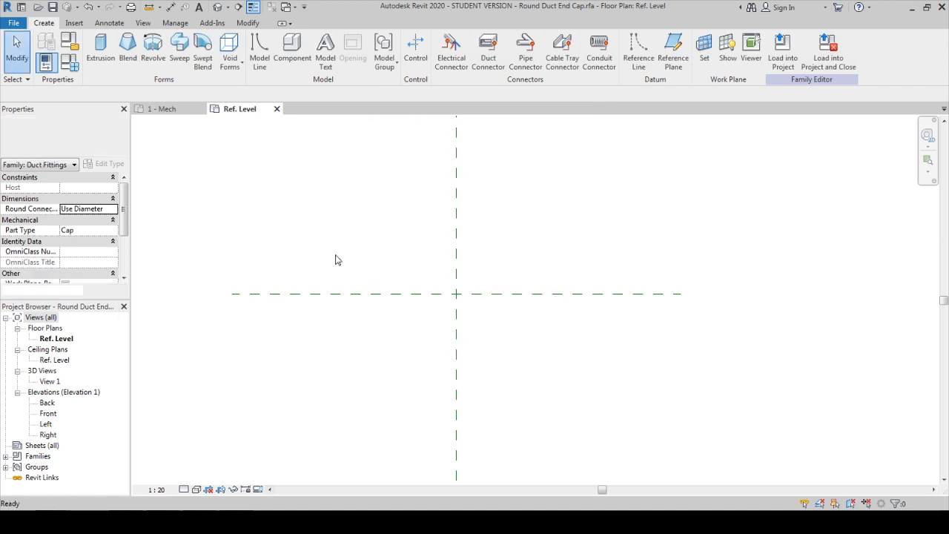
left_click(176, 71)
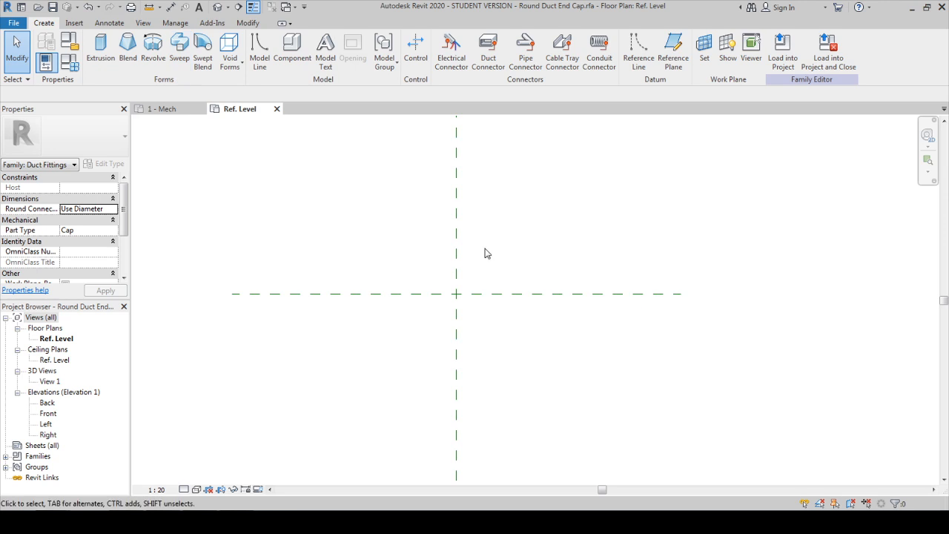
left_click(458, 247)
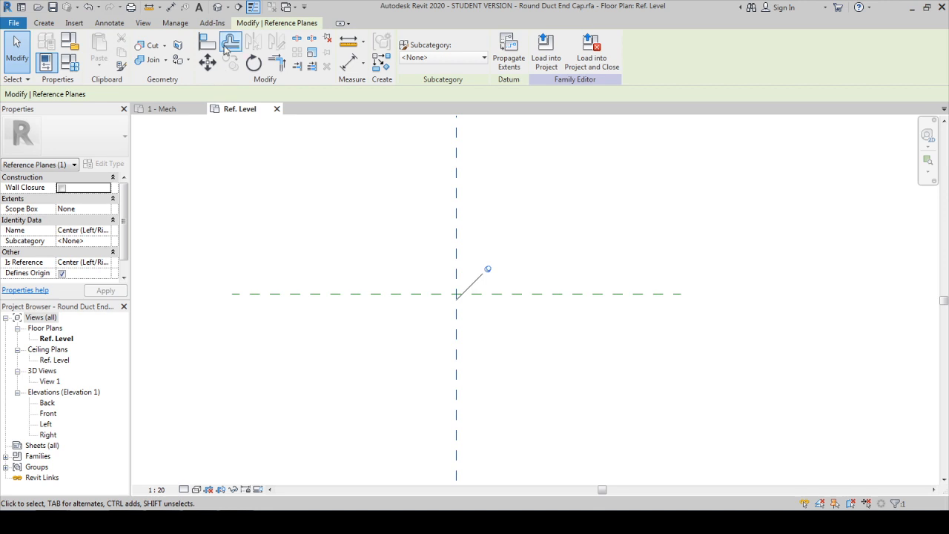
key("Right")
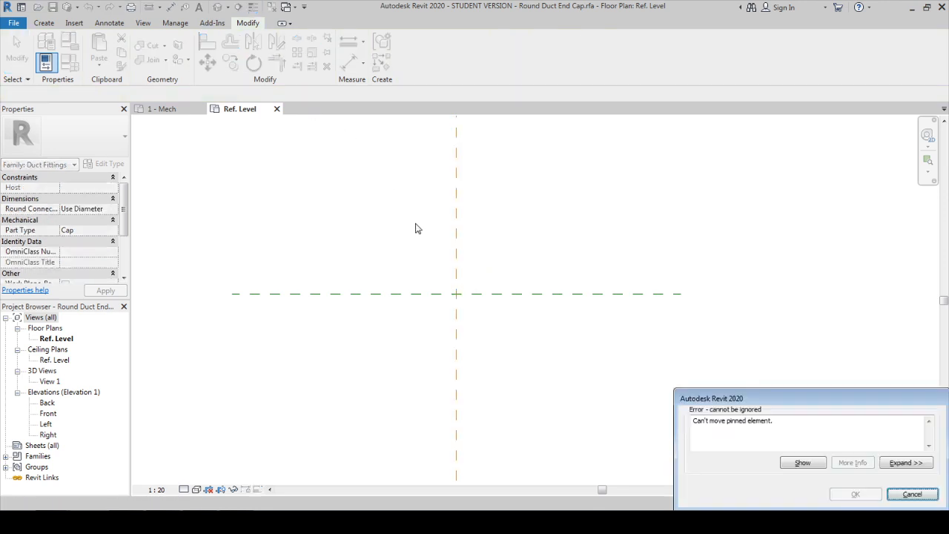
key("Escape")
Step: Draw a vertical reference plane just right of the Center (Left/Right) plane, crossing the horizontal center plane
key("r")
key("p")
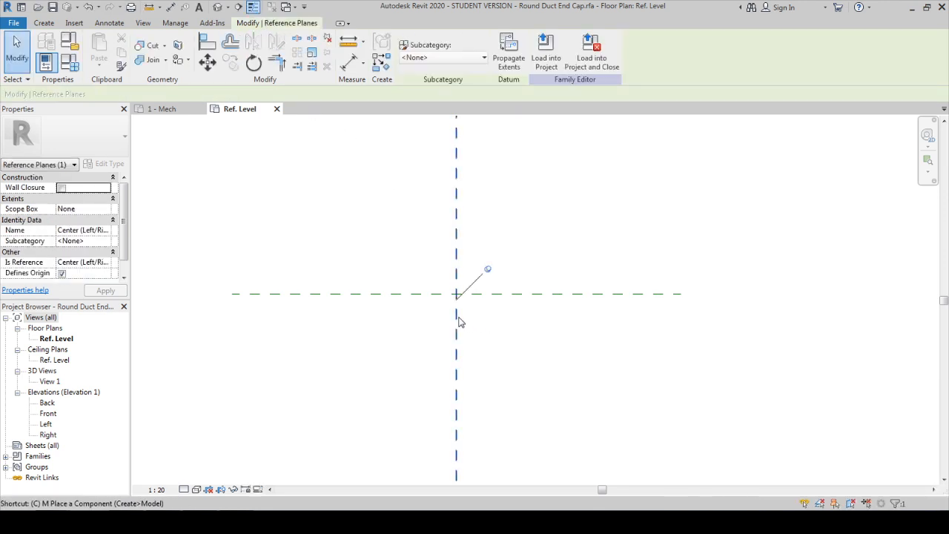
left_click(457, 315)
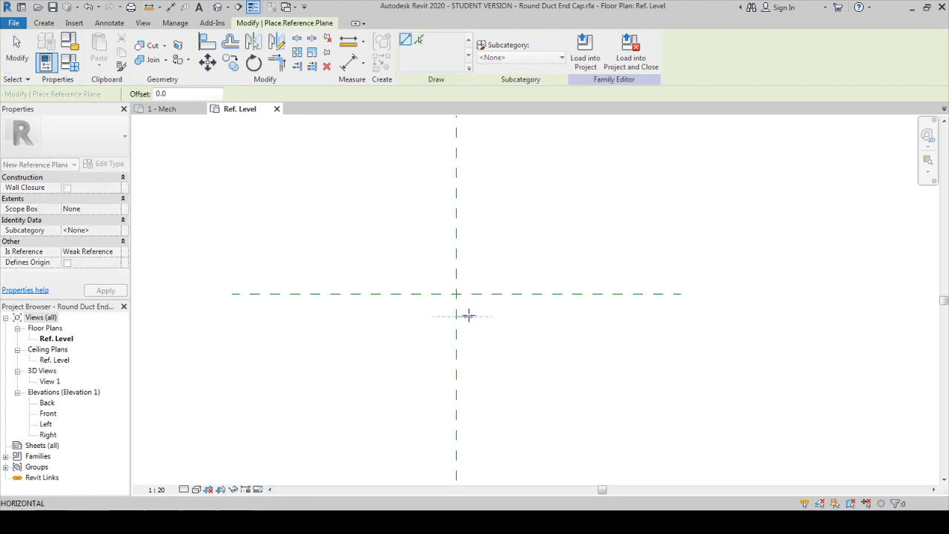
key("Escape")
left_click(465, 181)
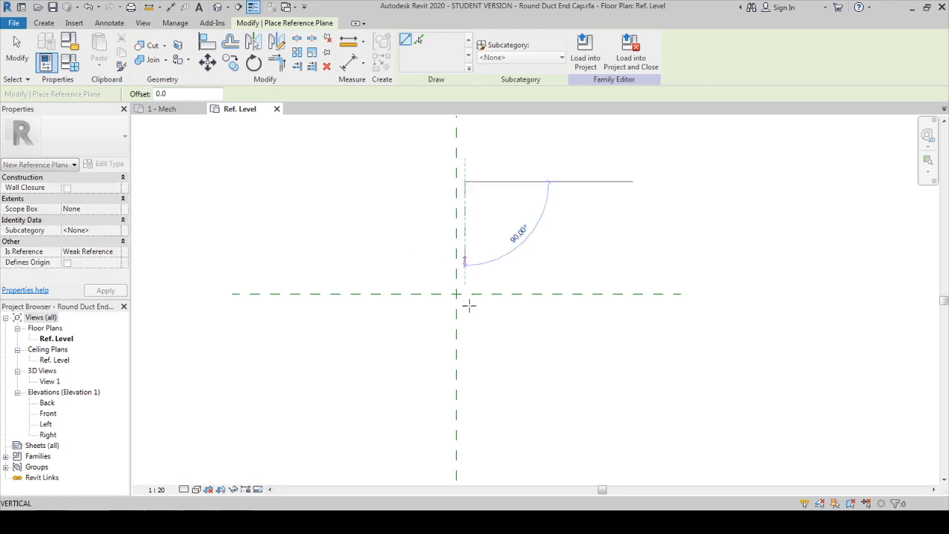
left_click(465, 369)
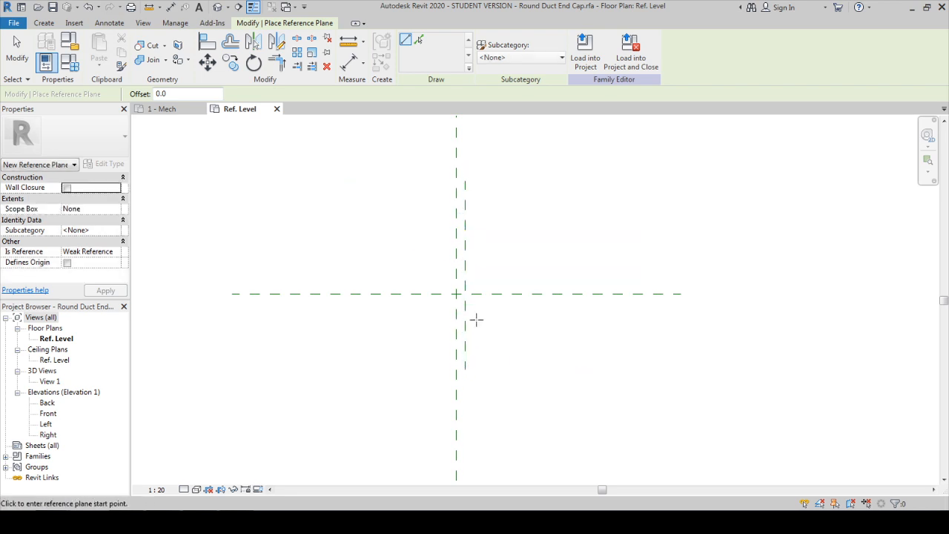
key("Escape")
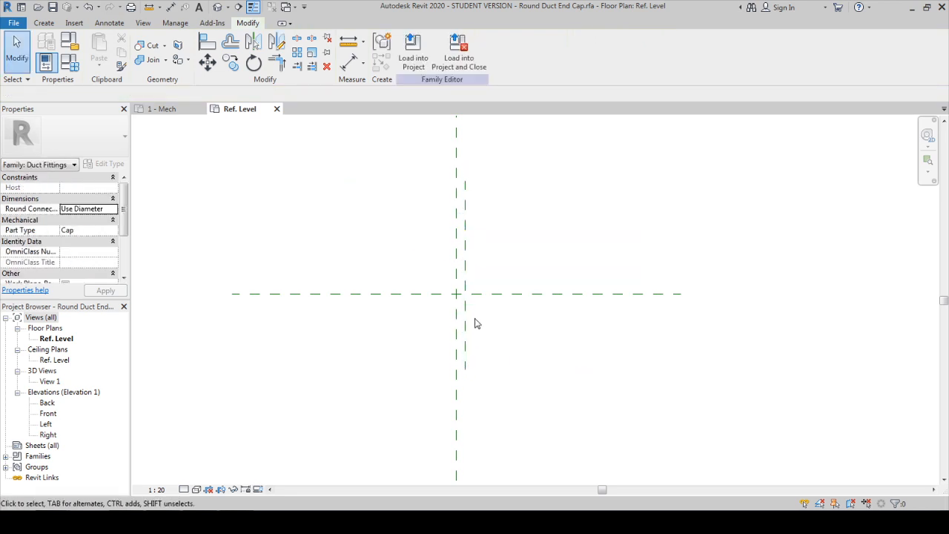
Step: Place an aligned dimension between the vertical center plane and the new reference plane beside it
key("d")
key("i")
left_click(465, 267)
left_click(456, 252)
left_click(402, 182)
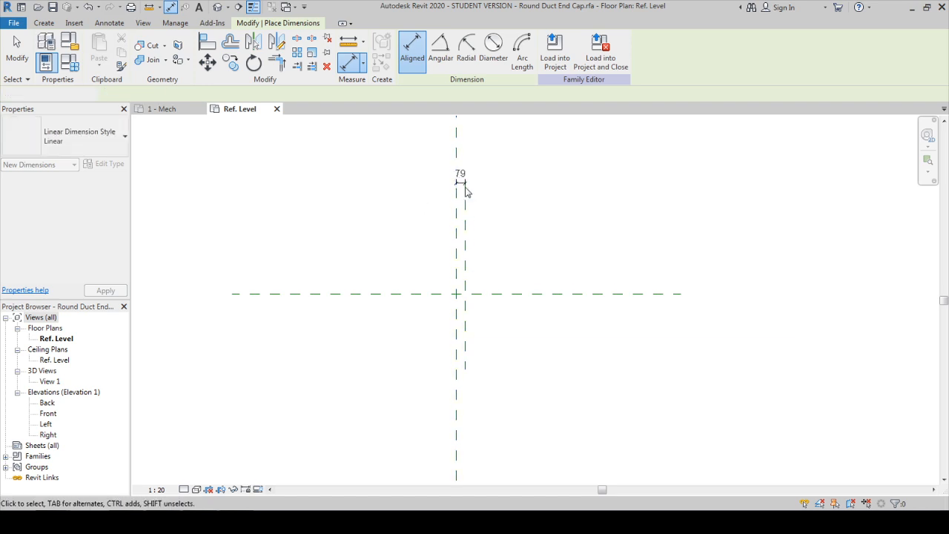
key("Escape")
Step: Label the dimension between the two vertical planes with a new type family parameter named Cap Thickness, grouped under Dimensions
left_click(460, 177)
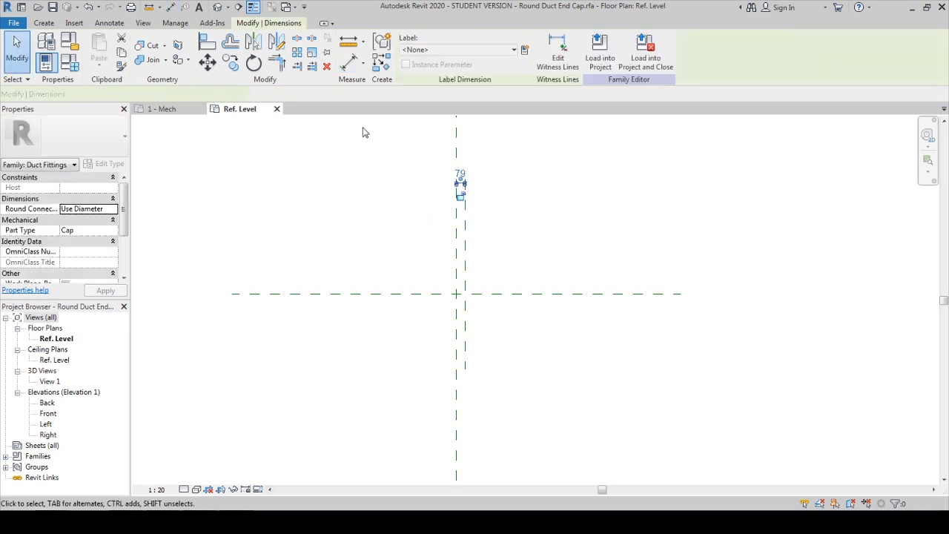
left_click(524, 50)
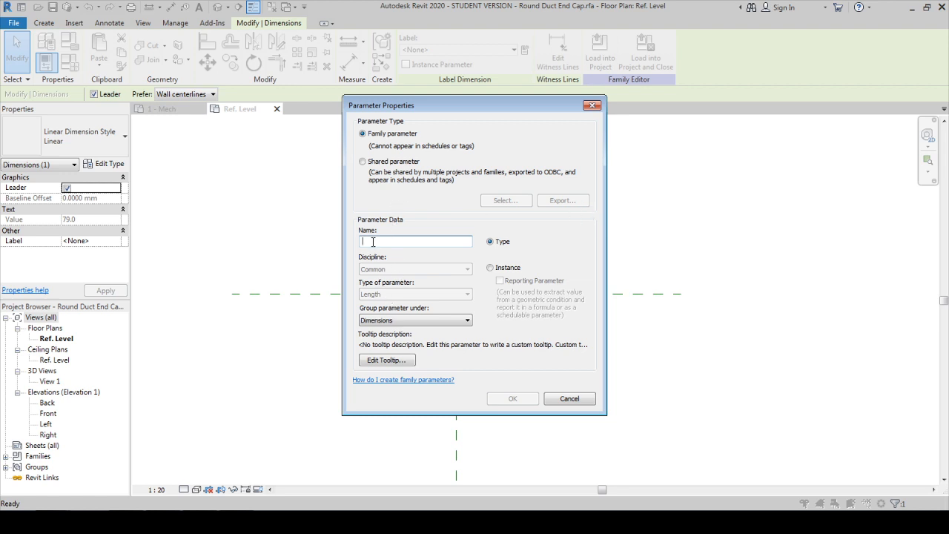
type("Cap Thickness")
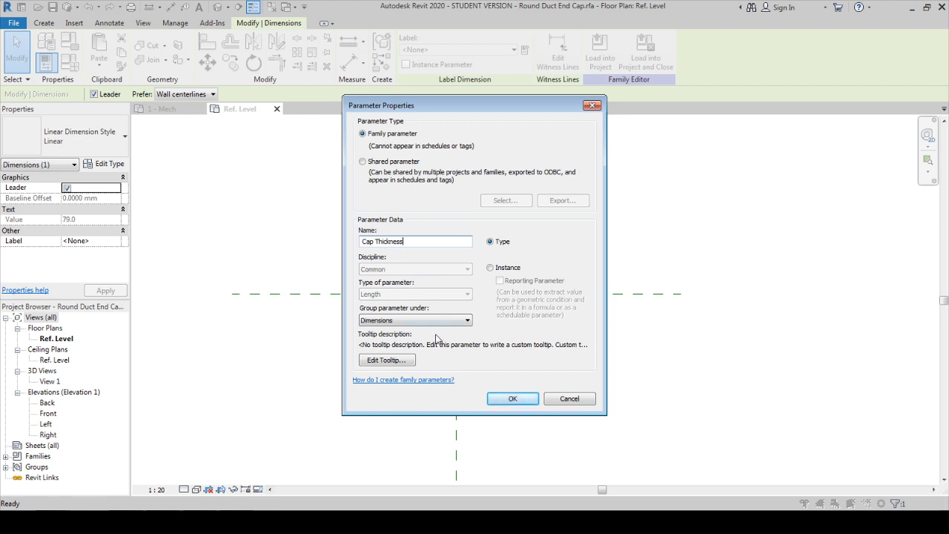
left_click(511, 398)
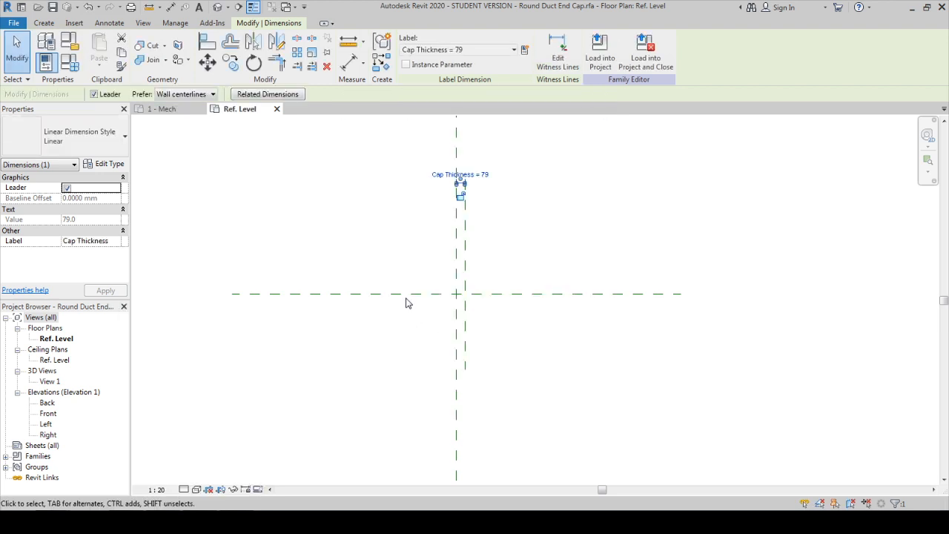
left_click(409, 309)
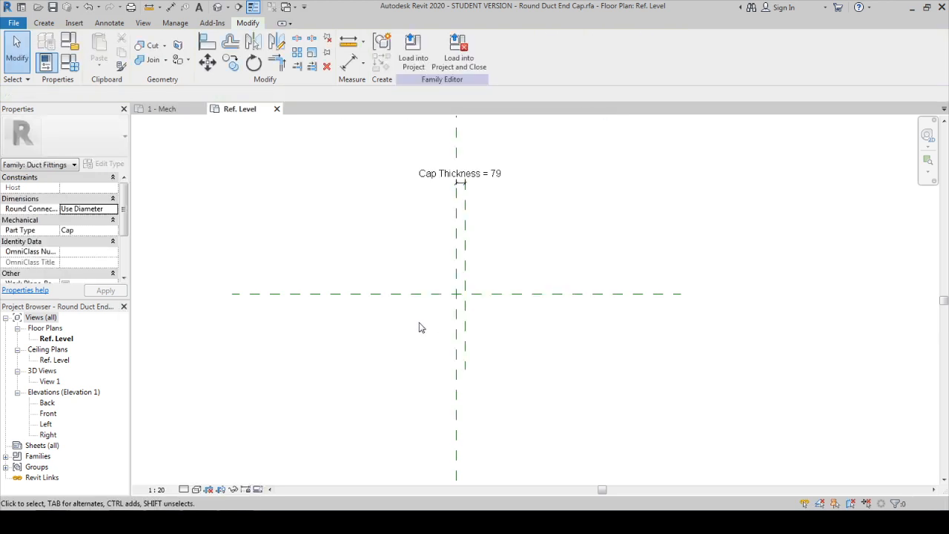
left_click(487, 185)
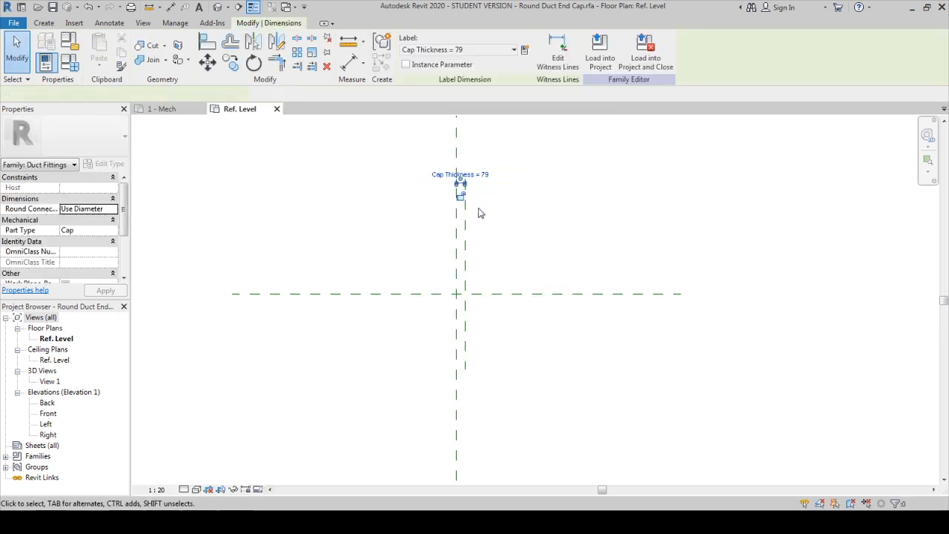
left_click(530, 228)
left_click(447, 348)
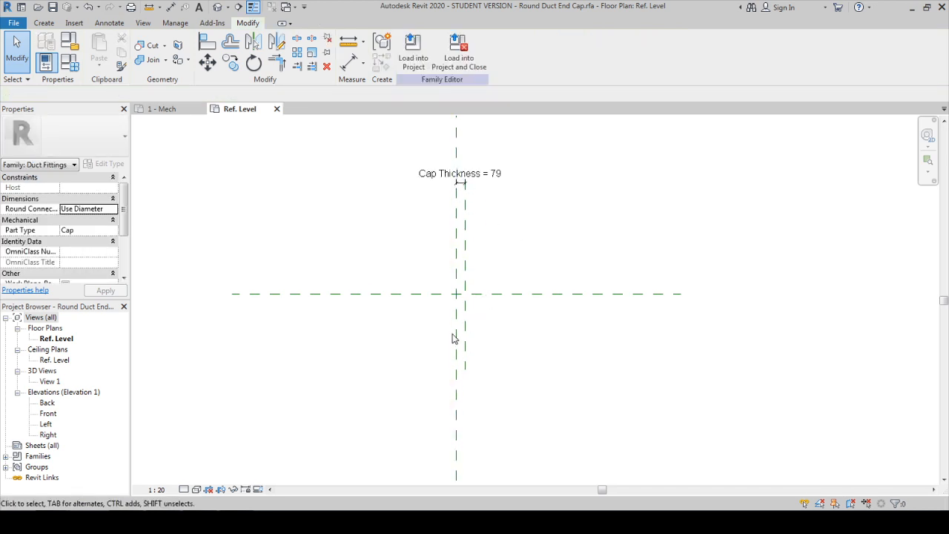
Step: Draw a short horizontal reference line above the horizontal center plane, to the right of the two vertical planes
left_click(44, 23)
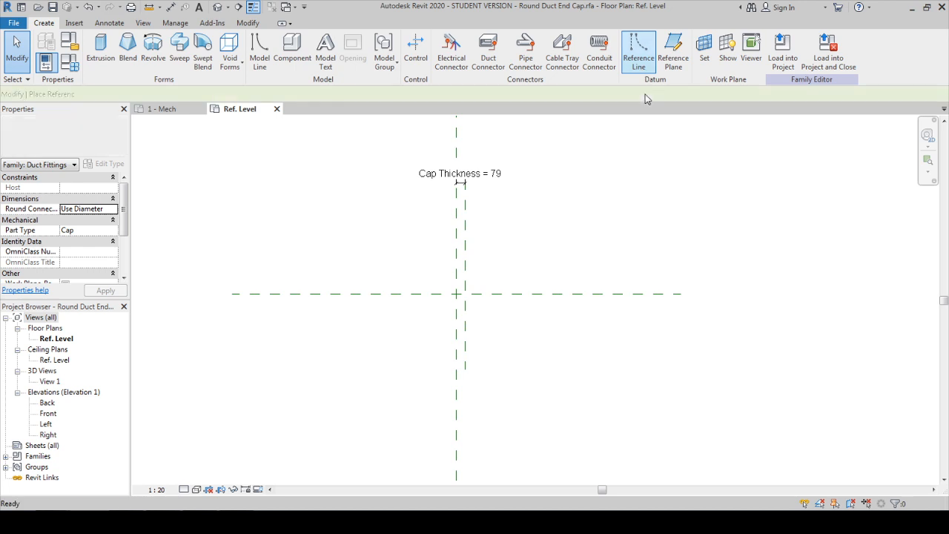
left_click(638, 50)
scroll(476, 311, "up", 2)
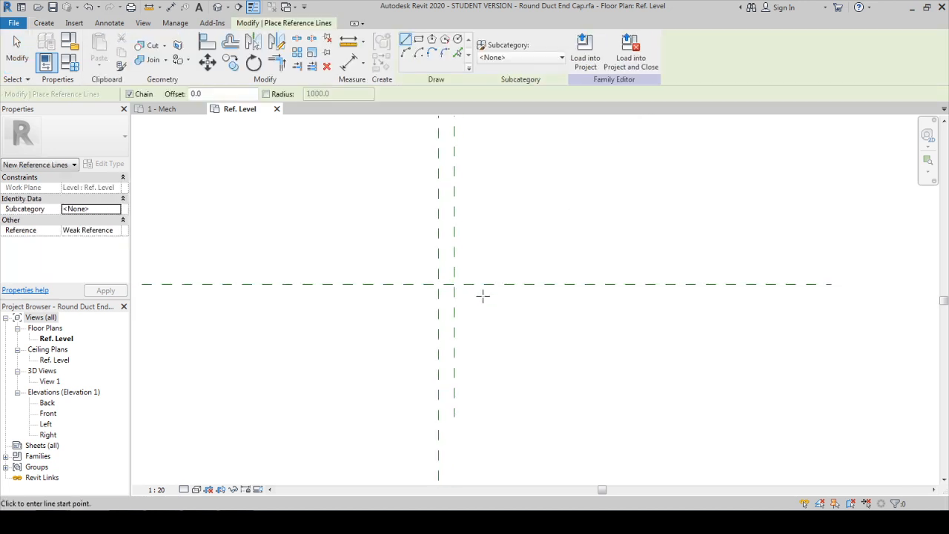
left_click(623, 234)
key("Escape")
key("Escape")
Step: Align and lock the reference line's left end to the vertical center plane, and align its right end to the offset plane
key("a")
key("l")
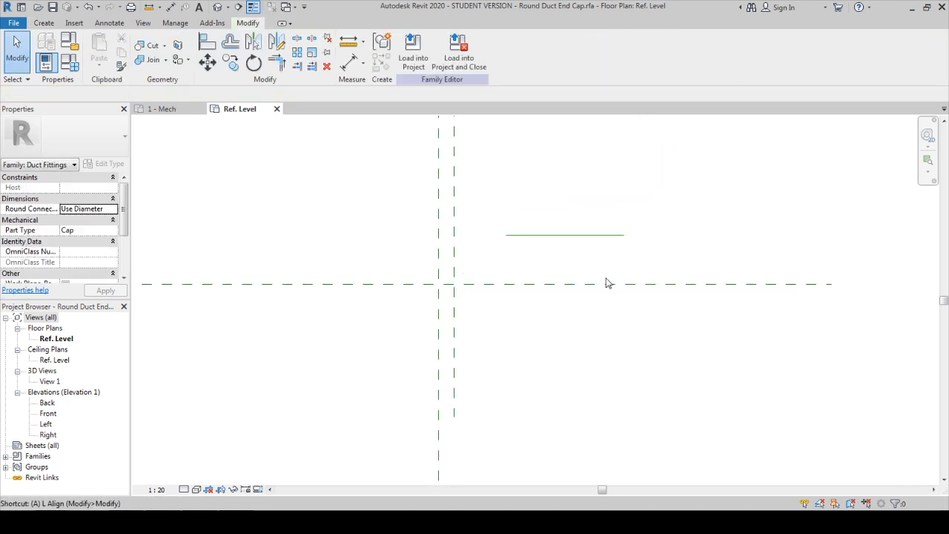
left_click(441, 241)
left_click(511, 237)
left_click(459, 321)
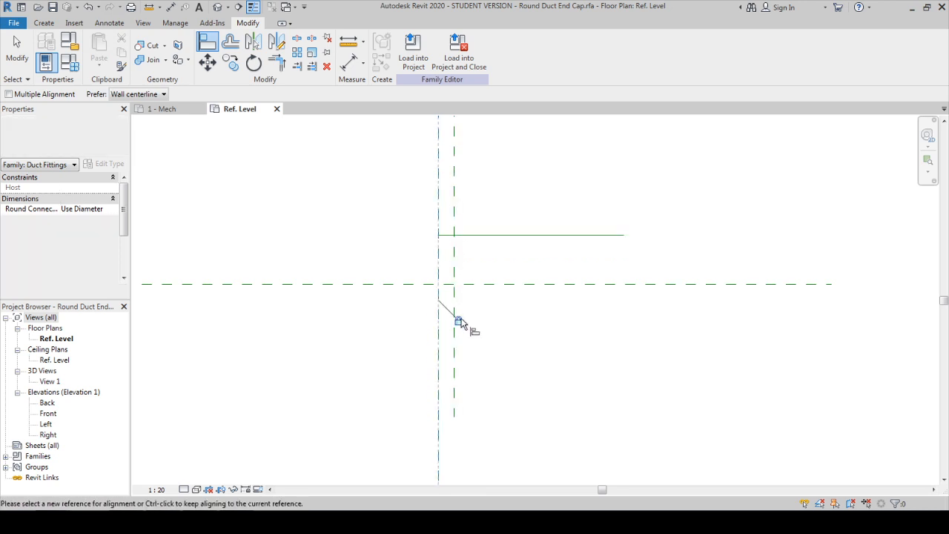
left_click(455, 307)
left_click(625, 236)
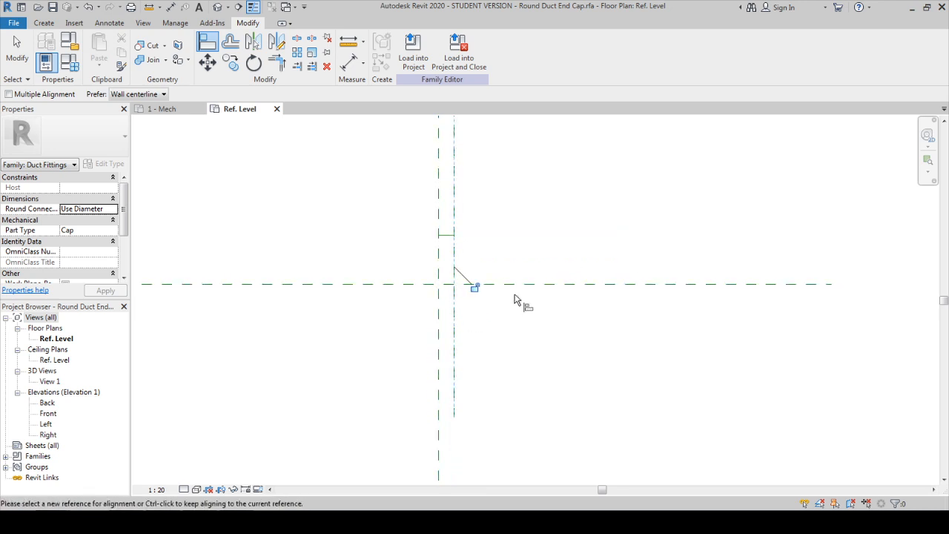
Step: Align the reference line onto the horizontal center plane
left_click(499, 285)
left_click(441, 239)
scroll(493, 336, "down", 2)
key("Escape")
key("Escape")
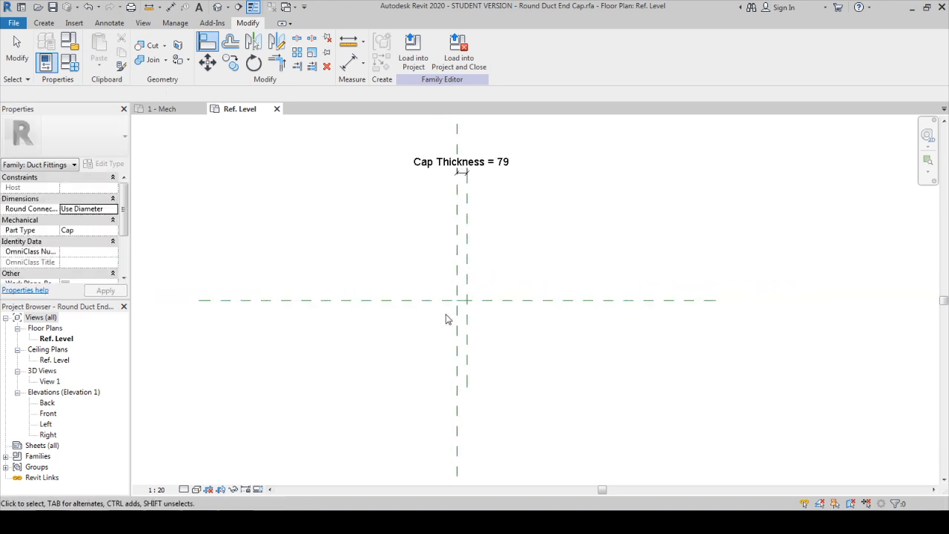
Step: Start a sweep and pick the short reference line between the two vertical planes as its path, then finish the path
scroll(446, 319, "up", 1)
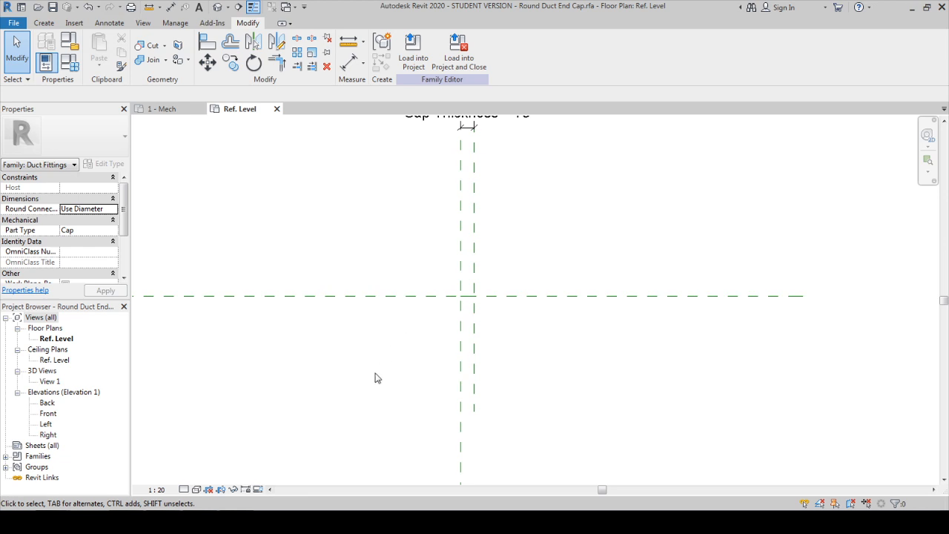
left_click(47, 425)
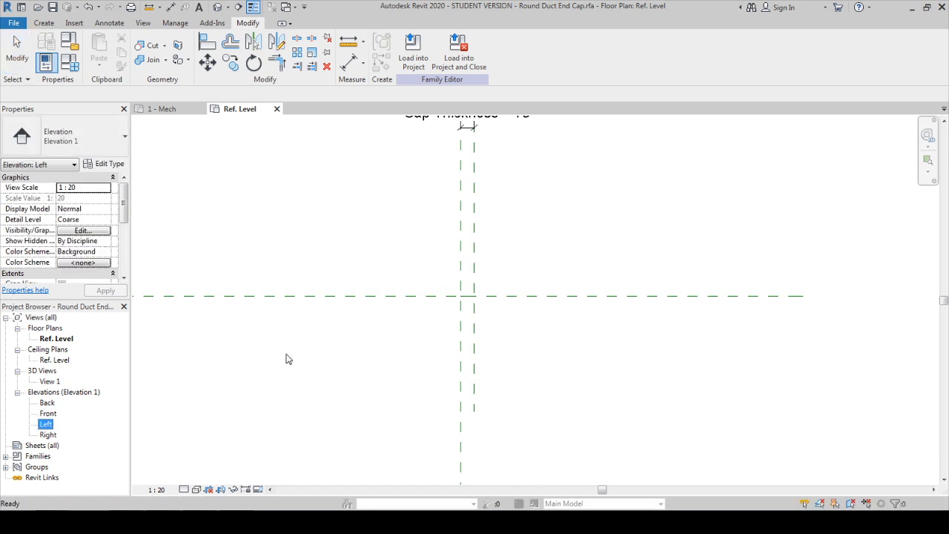
left_click(296, 215)
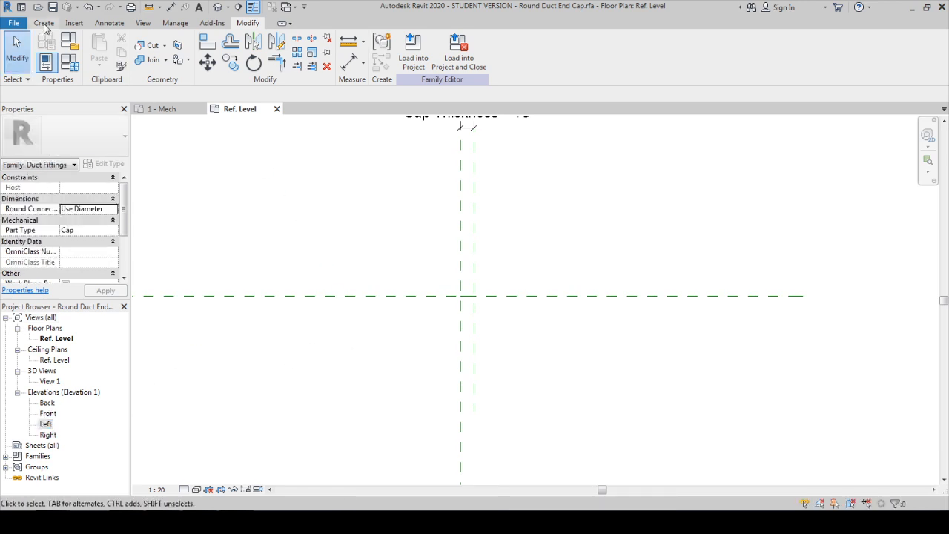
left_click(44, 23)
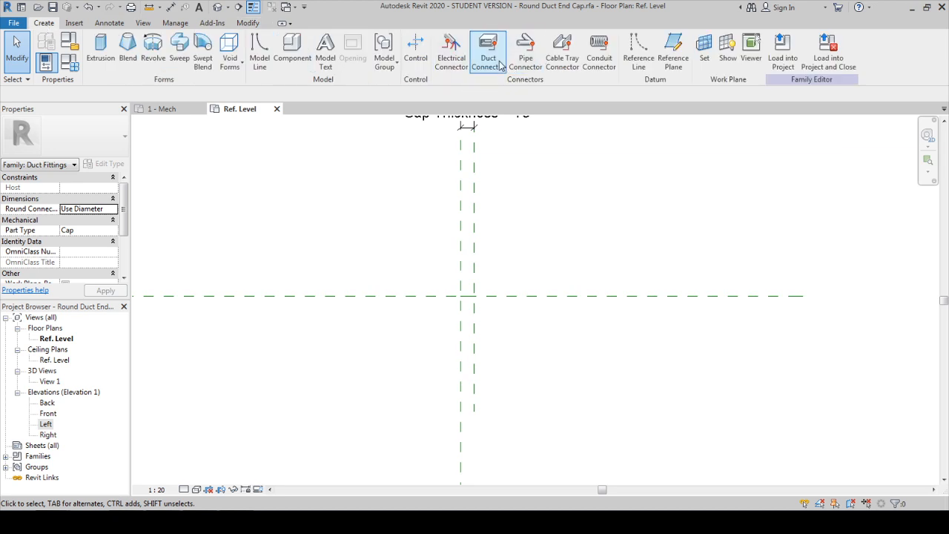
left_click(178, 60)
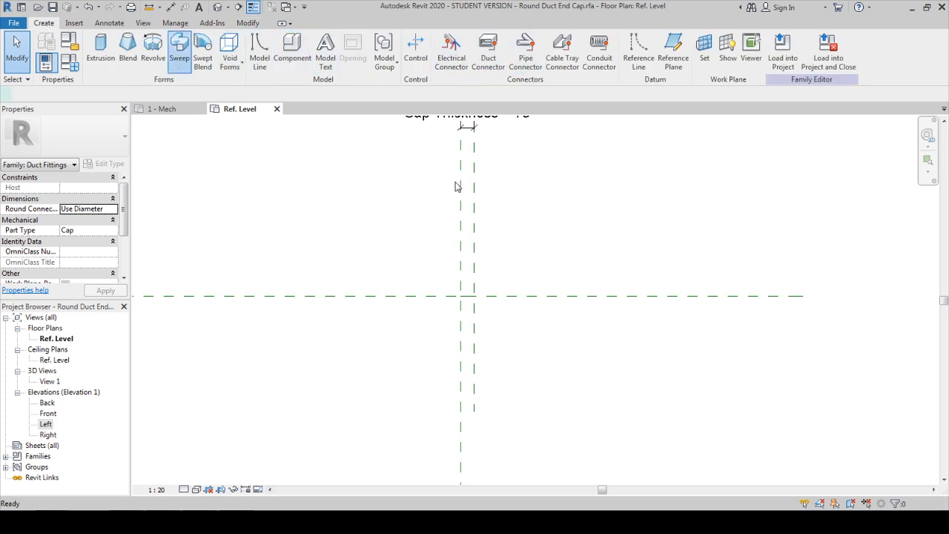
left_click(534, 63)
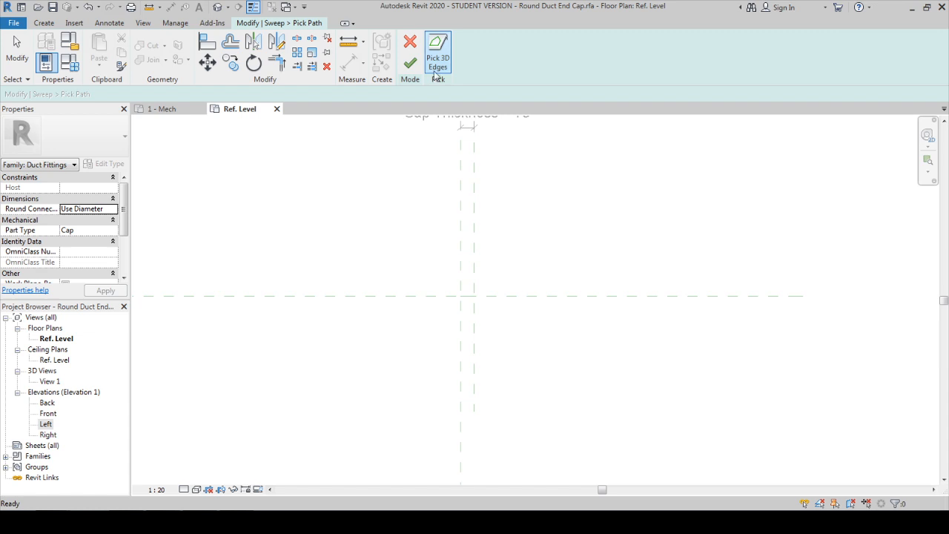
left_click(470, 303)
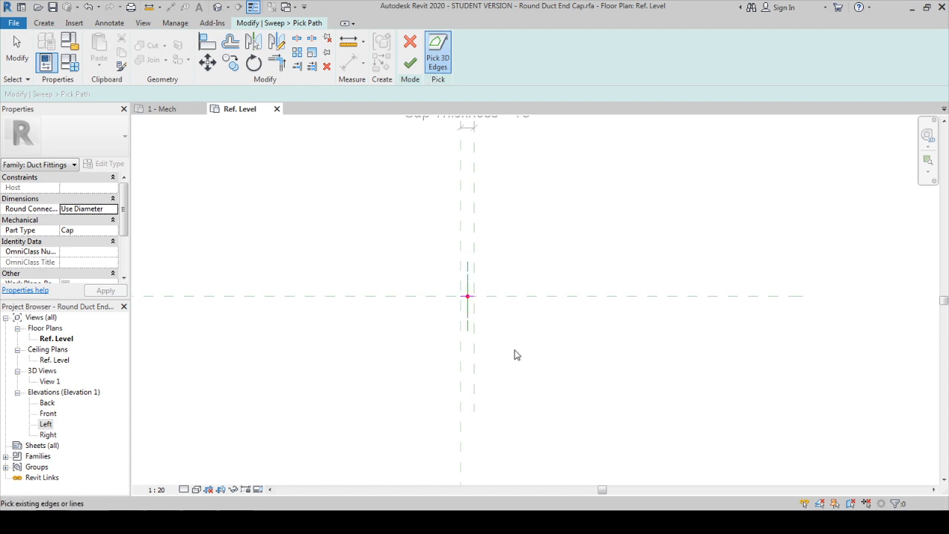
left_click(410, 63)
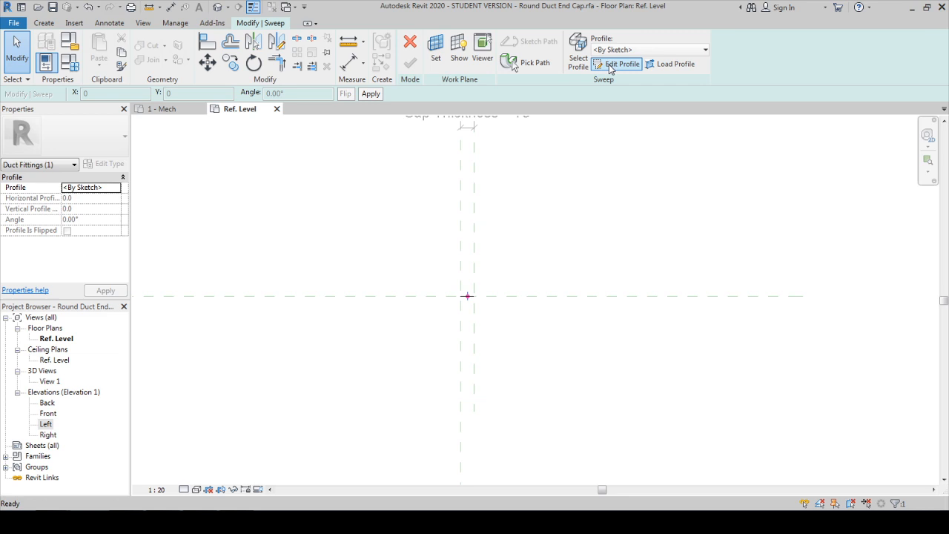
Step: Edit the sweep profile in the Left elevation and sketch a circle of about 140 mm radius, offset from the center planes' intersection
left_click(619, 63)
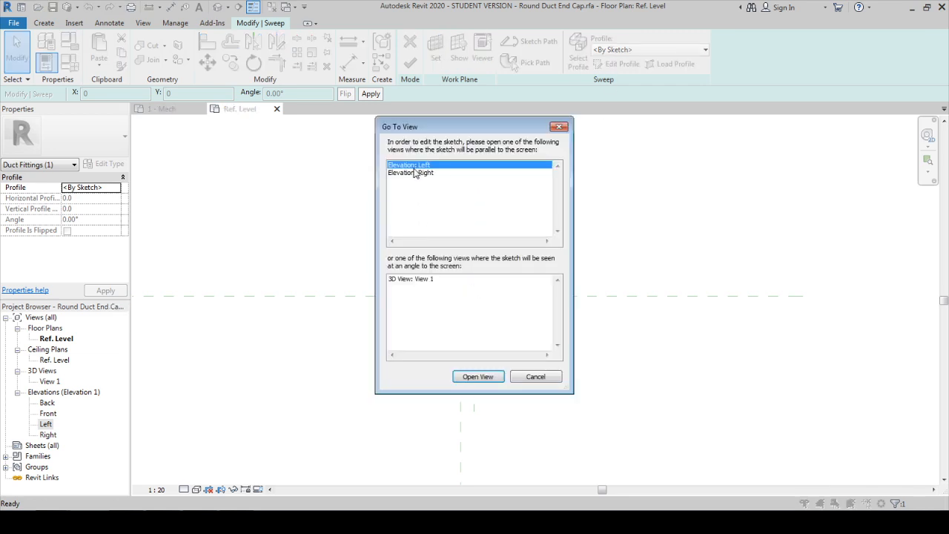
left_click(476, 377)
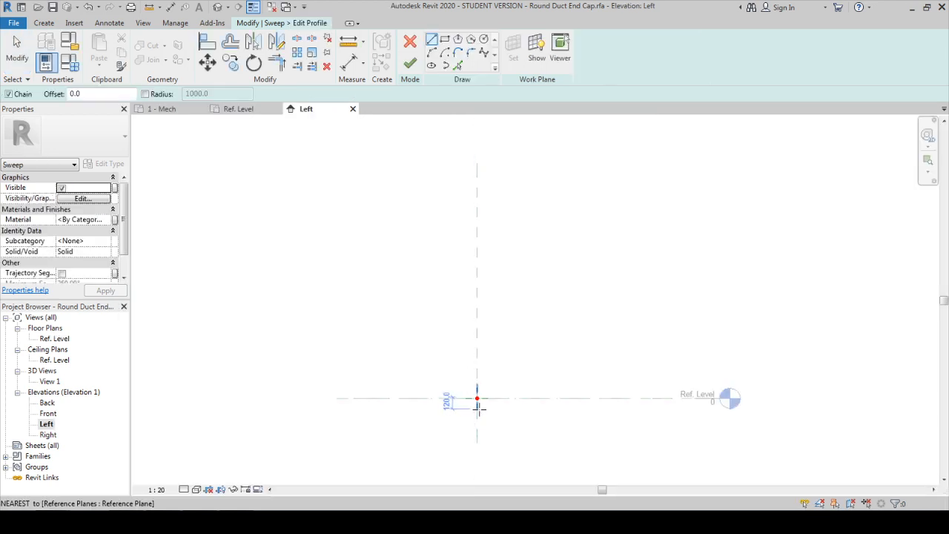
scroll(519, 297, "up", 1)
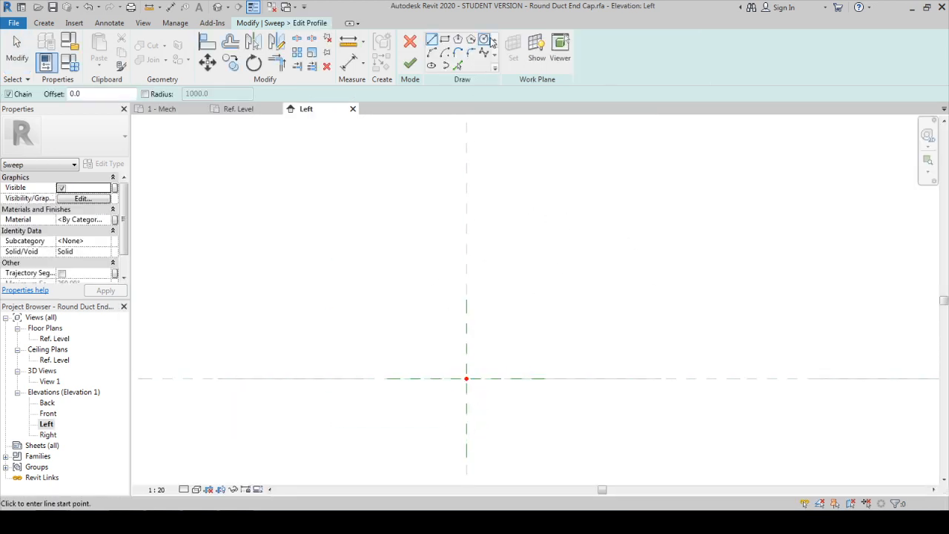
left_click(484, 38)
left_click(576, 233)
left_click(646, 279)
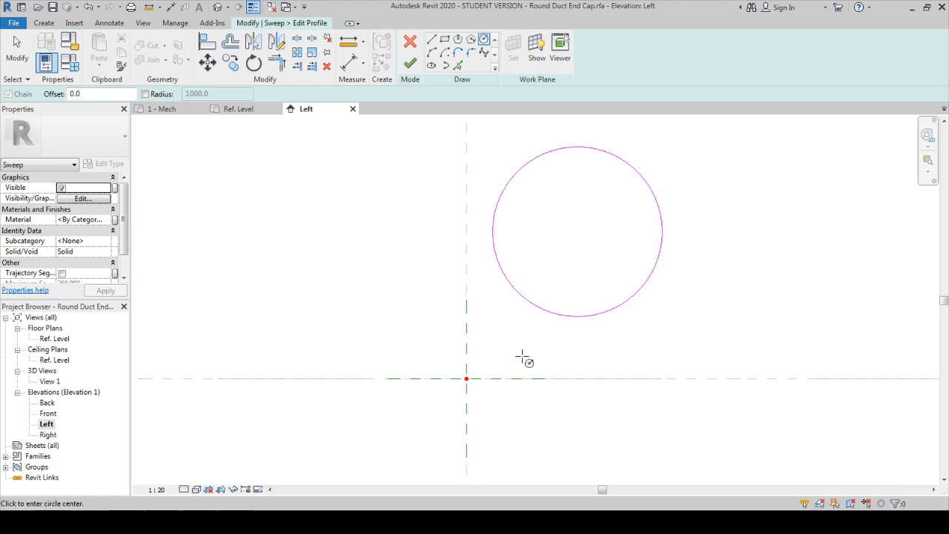
scroll(457, 283, "down", 2)
key("Escape")
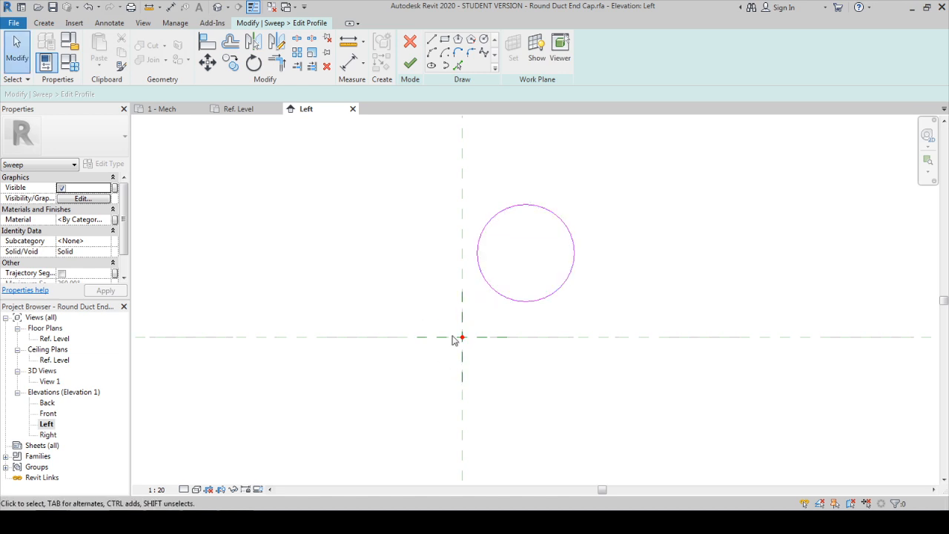
Step: Make the profile circle's center mark visible
left_click(533, 300)
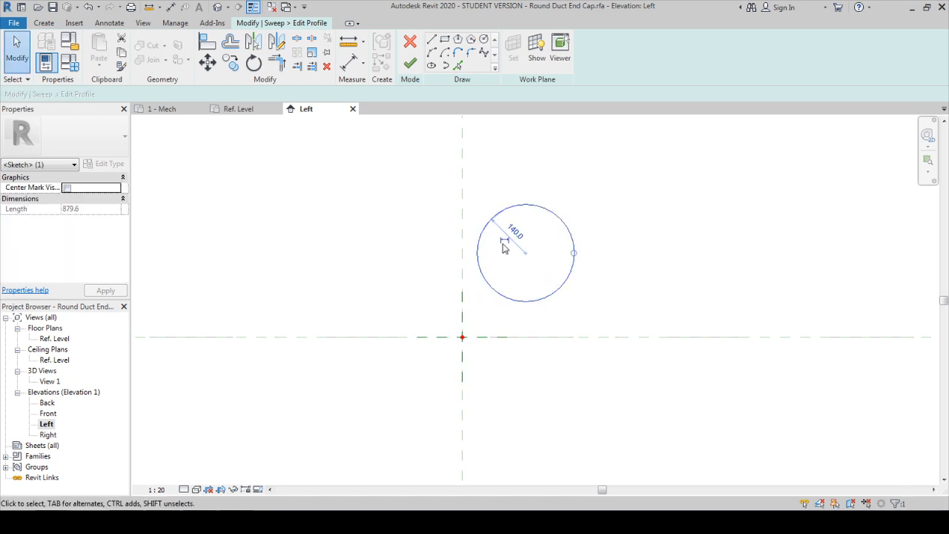
left_click(66, 188)
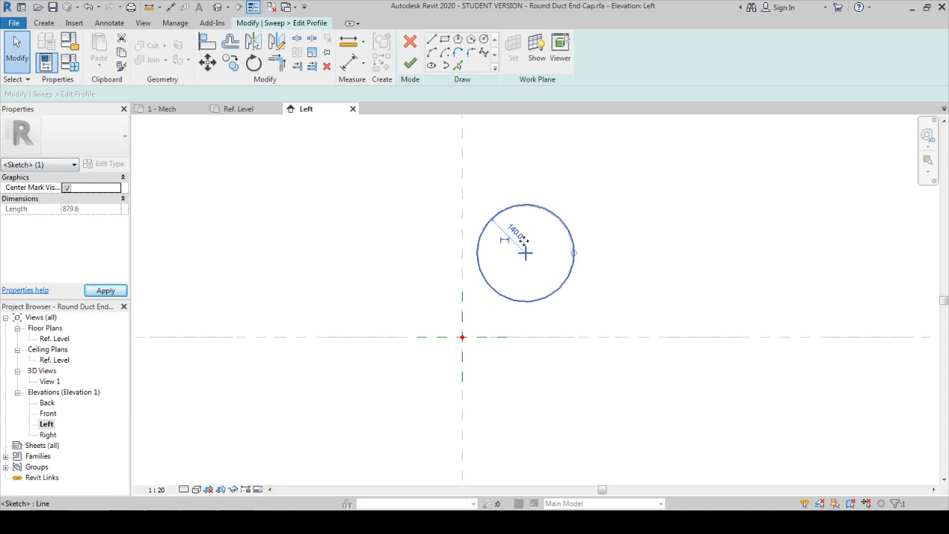
left_click(605, 277)
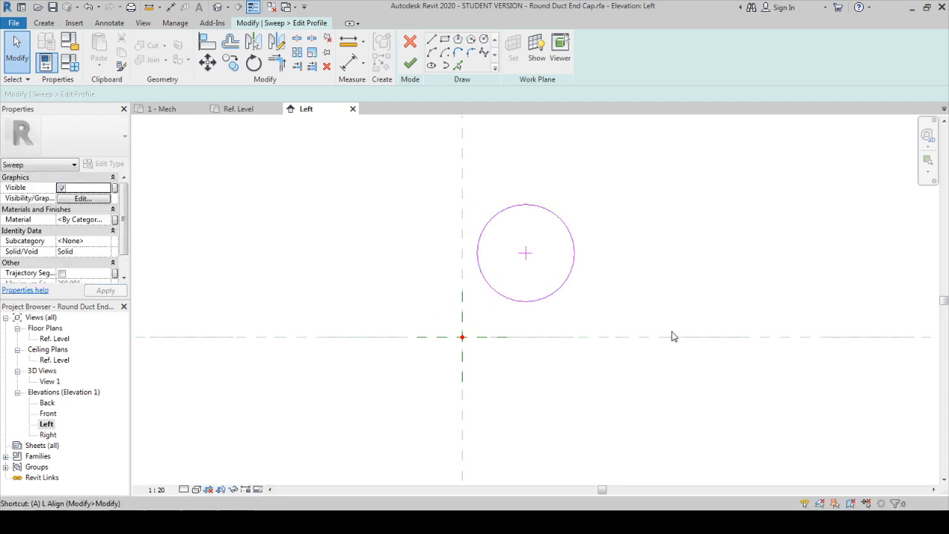
Step: Align the circle's center mark to the horizontal reference level line and to the vertical center plane
key("l")
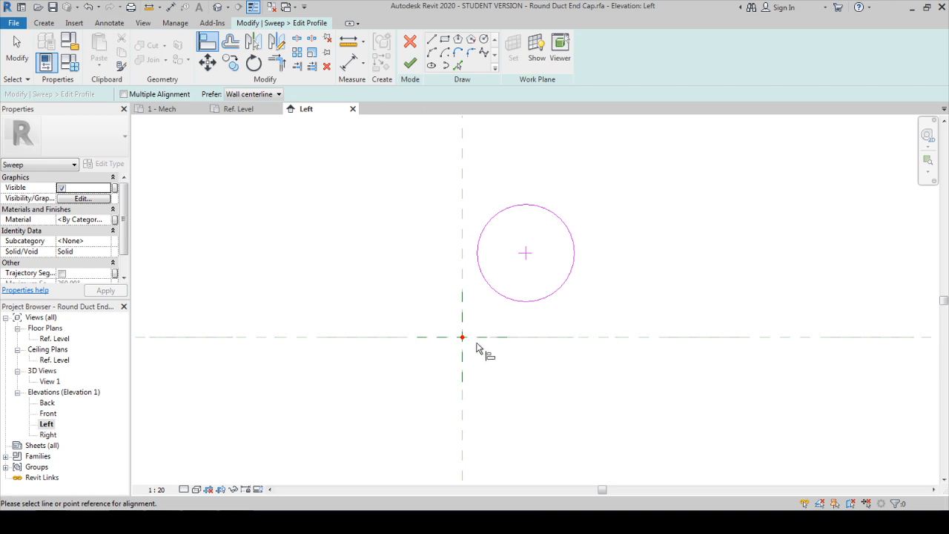
left_click(547, 337)
left_click(526, 255)
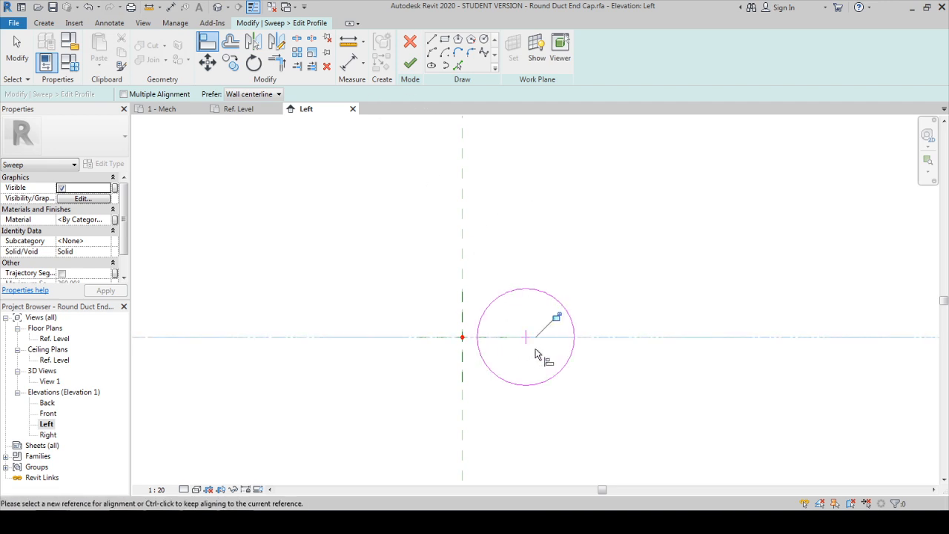
left_click(465, 265)
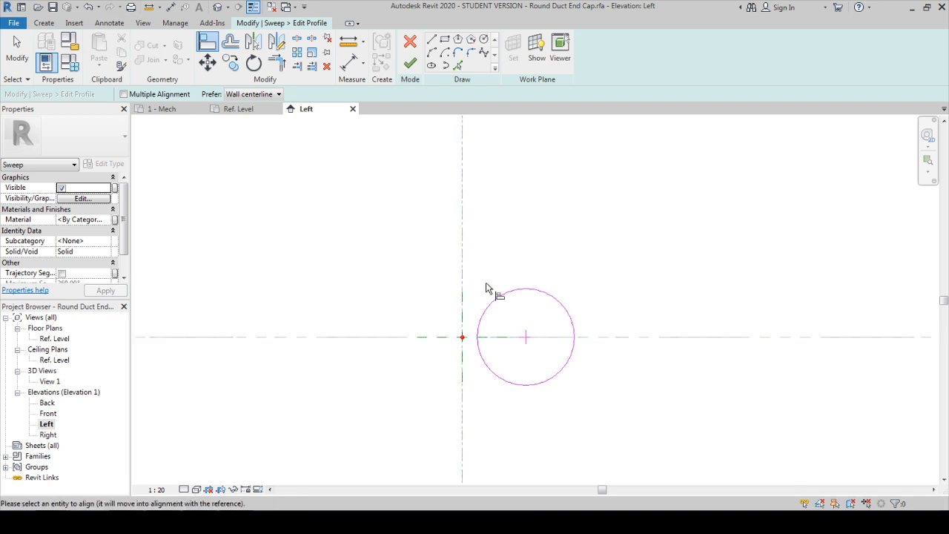
left_click(527, 338)
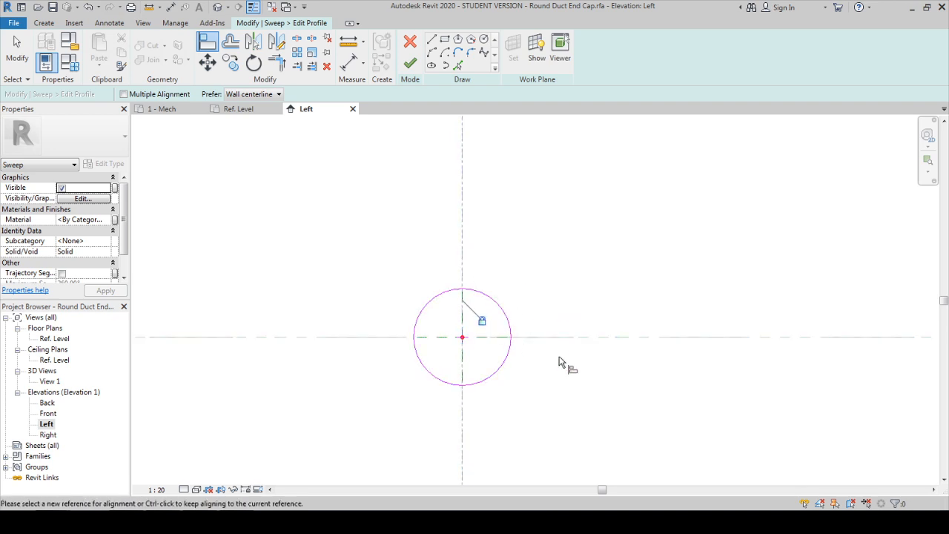
key("Escape")
key("Escape")
Step: Add a diameter dimension to the profile circle
scroll(430, 324, "down", 3)
scroll(430, 324, "up", 2)
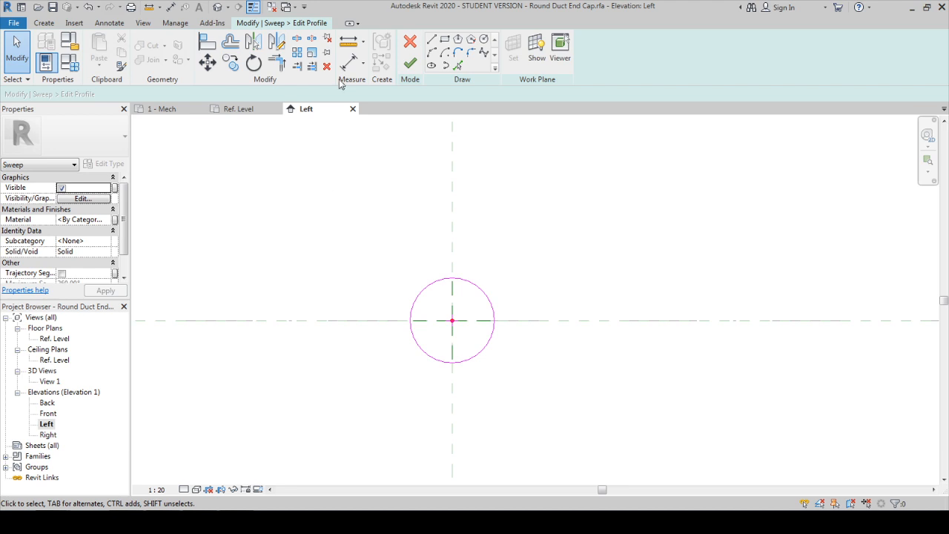
left_click(363, 66)
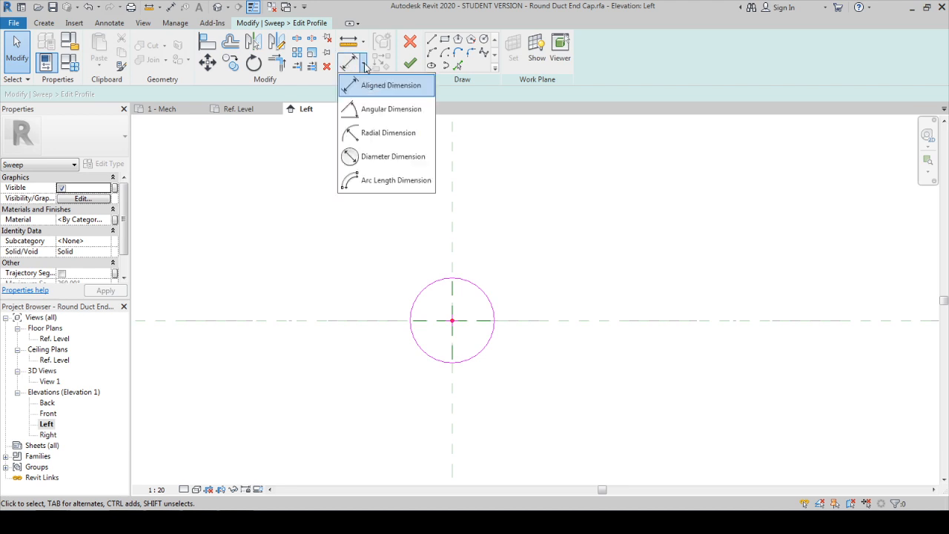
left_click(389, 157)
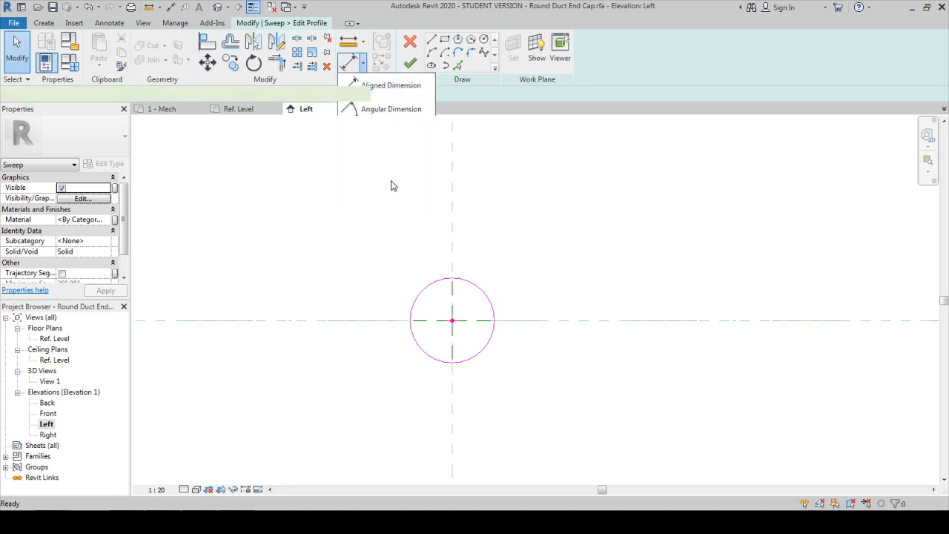
left_click(422, 291)
left_click(437, 300)
key("Escape")
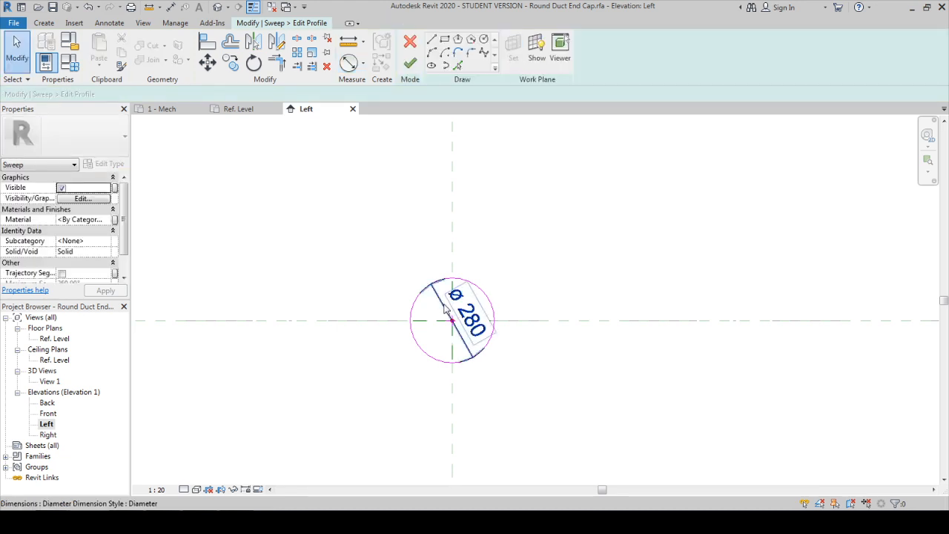
left_click(446, 309)
left_click(525, 50)
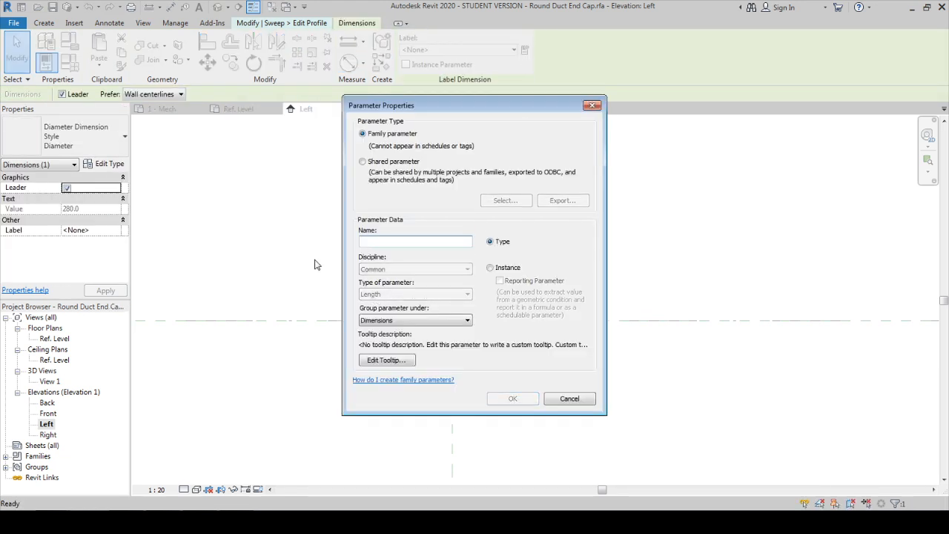
key("Escape")
key("Escape")
Step: Create an instance family parameter named Duct Diameter with discipline HVAC and type Duct Size, grouped under Dimensions
key("f")
key("t")
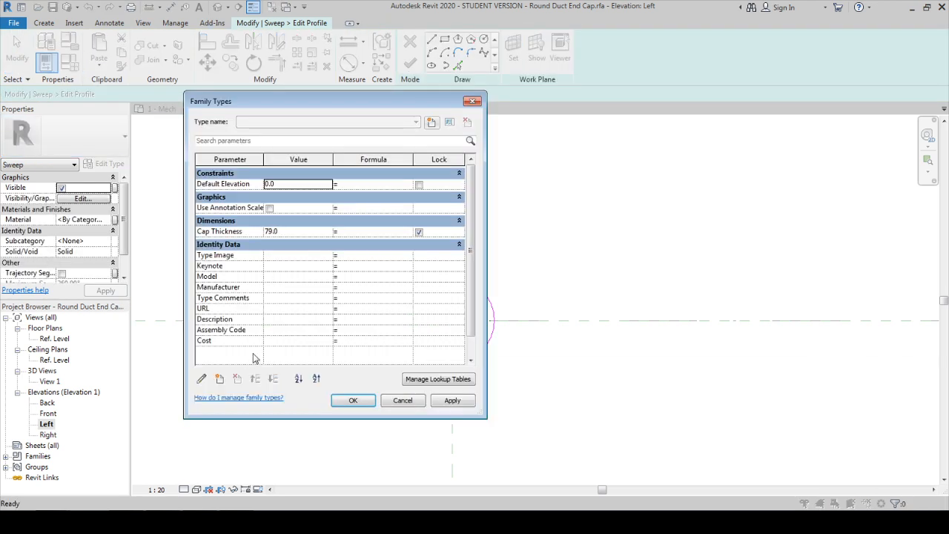
left_click(219, 378)
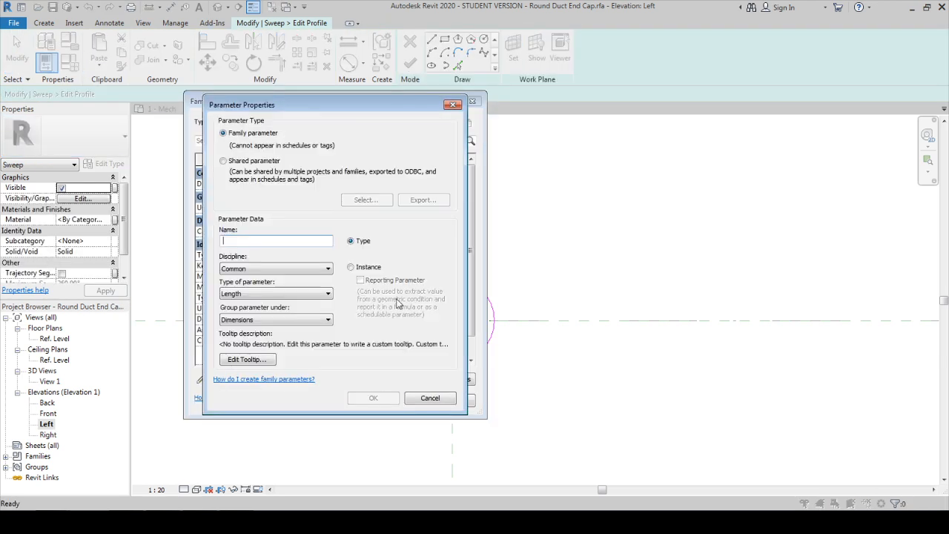
type("Duct Diameter")
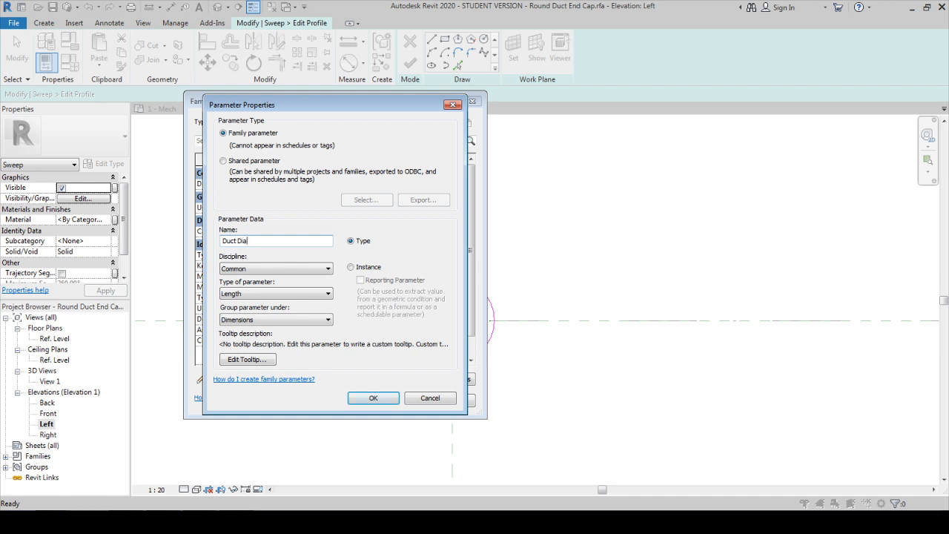
left_click(296, 269)
scroll(297, 269, "down", 2)
left_click(274, 294)
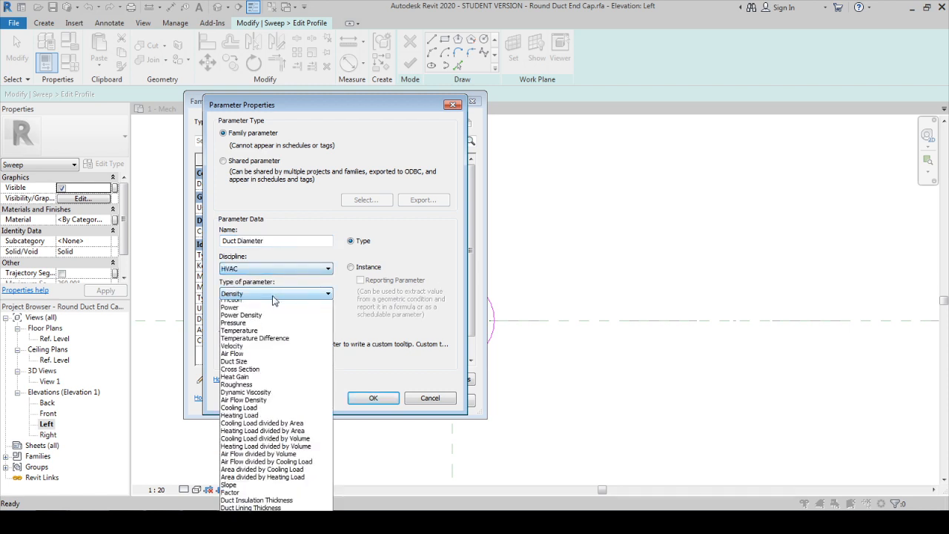
scroll(273, 334, "up", 1)
left_click(272, 302)
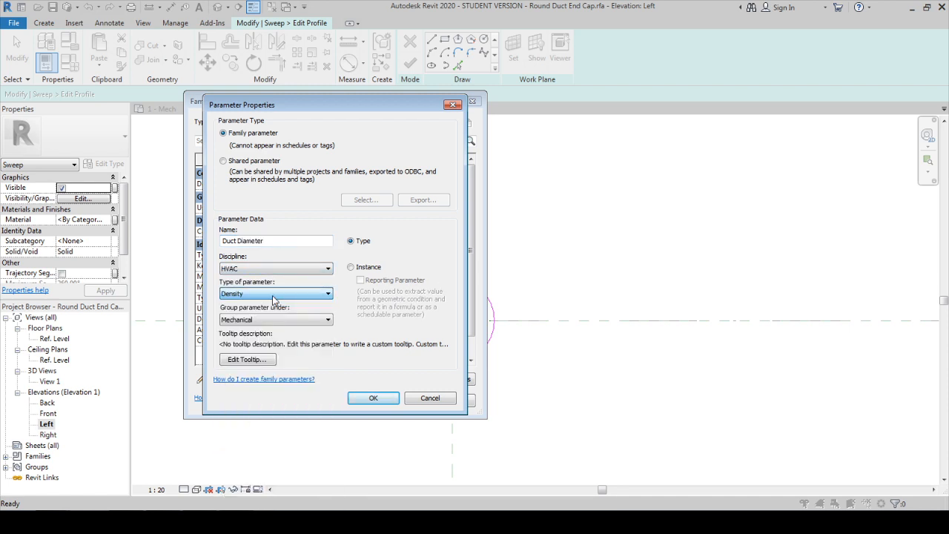
left_click(367, 268)
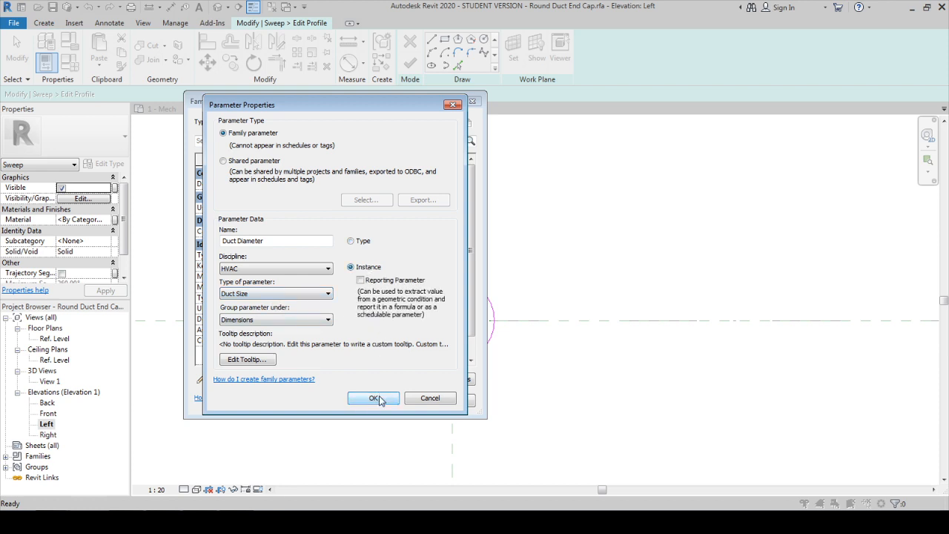
left_click(376, 394)
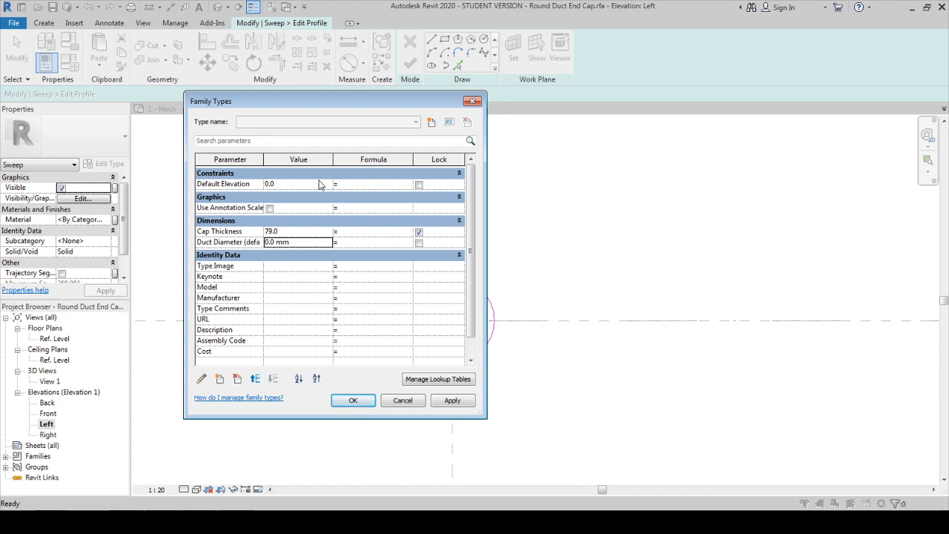
left_click(281, 319)
type("www")
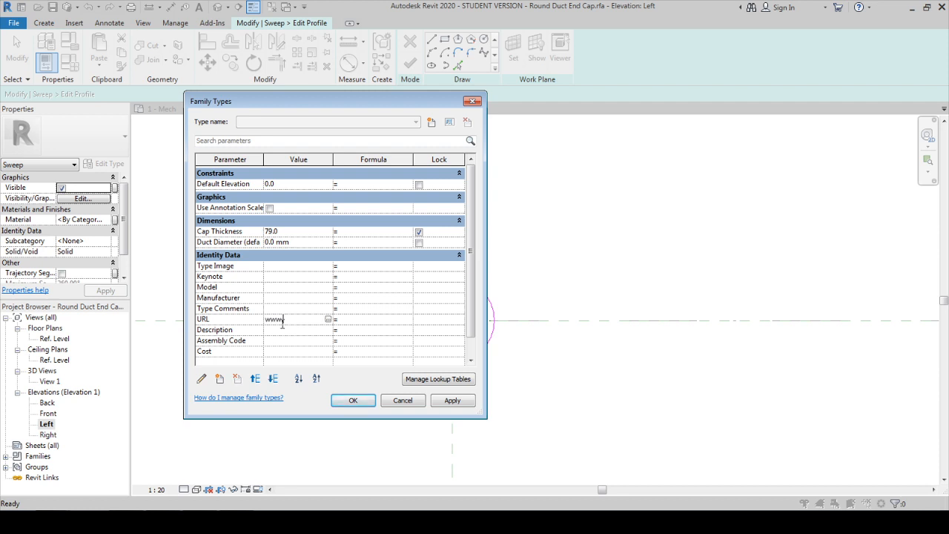
type(".bimmodeller.com")
left_click(363, 400)
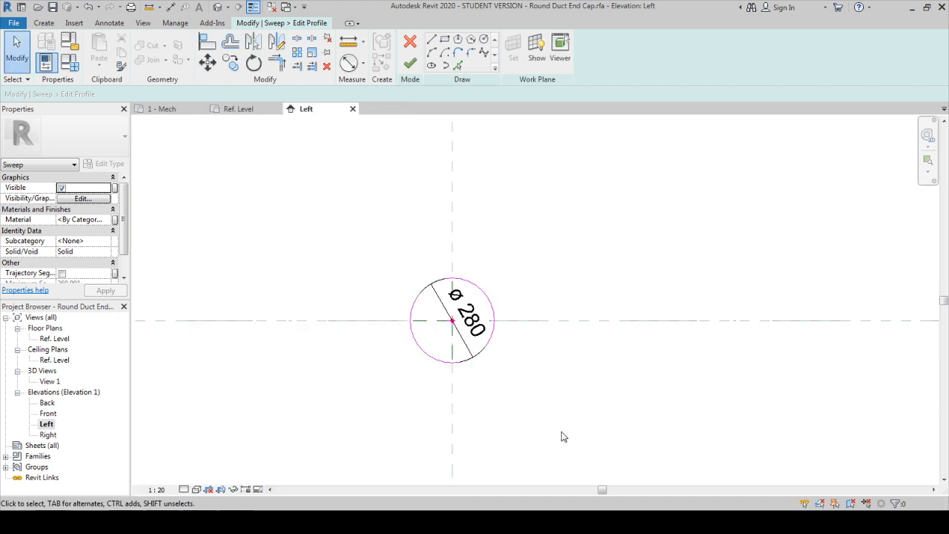
Step: Label the profile circle's diameter dimension with Duct Diameter, and finish the profile and the sweep
left_click(474, 329)
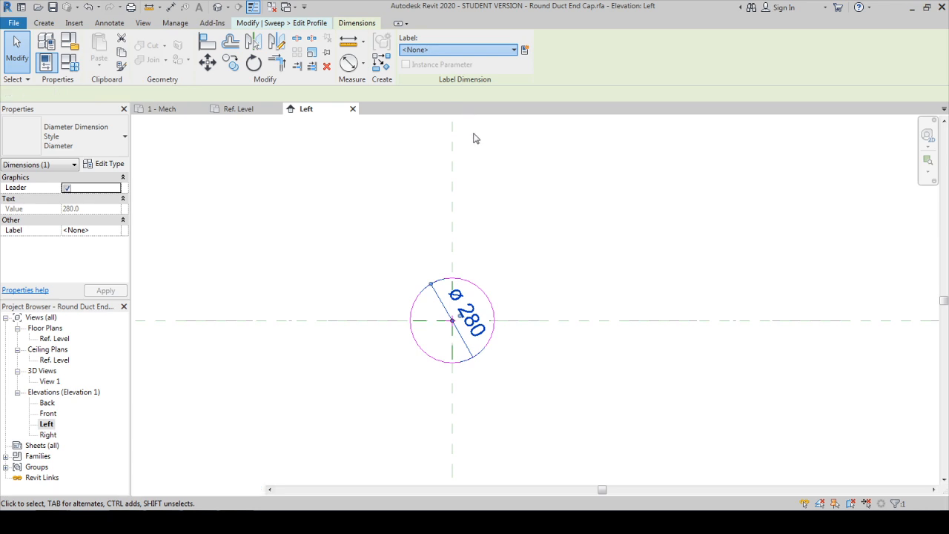
left_click(508, 203)
left_click(410, 64)
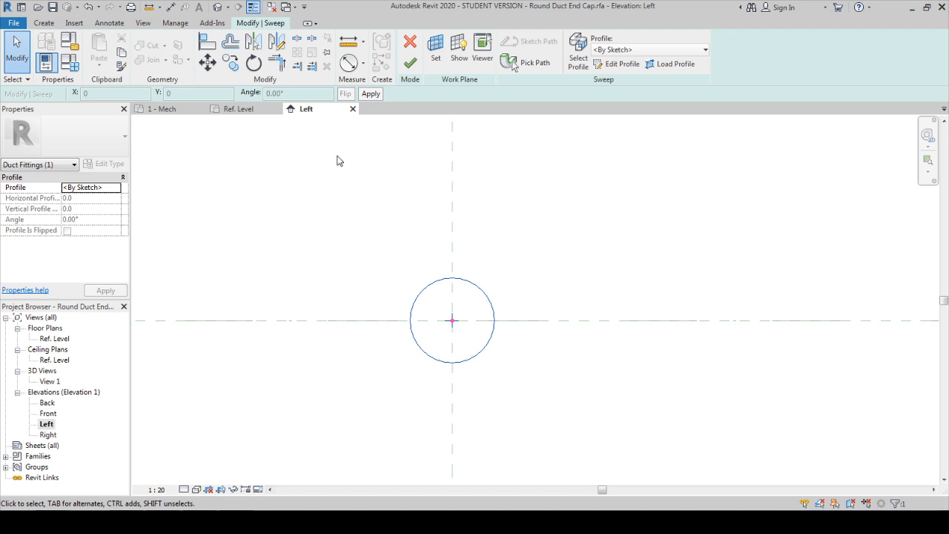
left_click(409, 63)
left_click(599, 238)
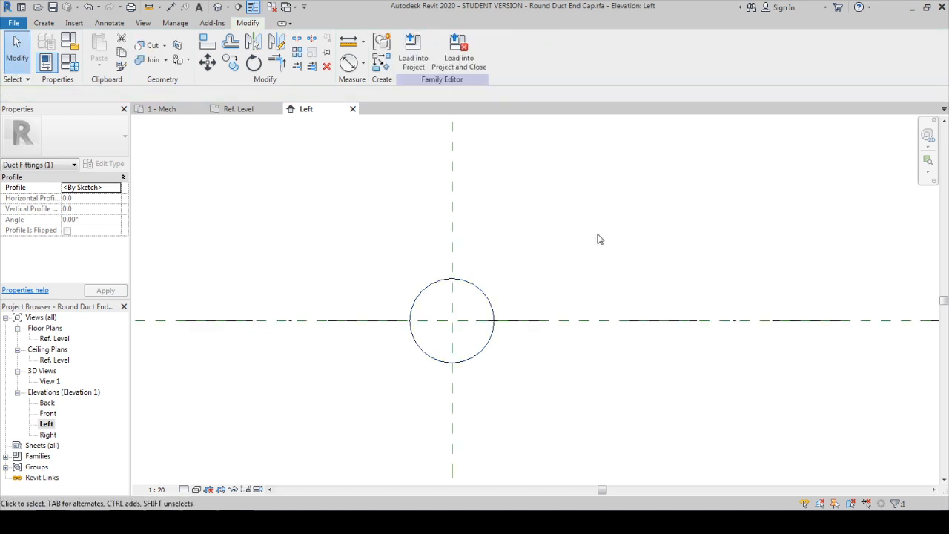
Step: Place a Supply Air duct connector on the cap's circular face on the left side in the 3D view
left_click(256, 110)
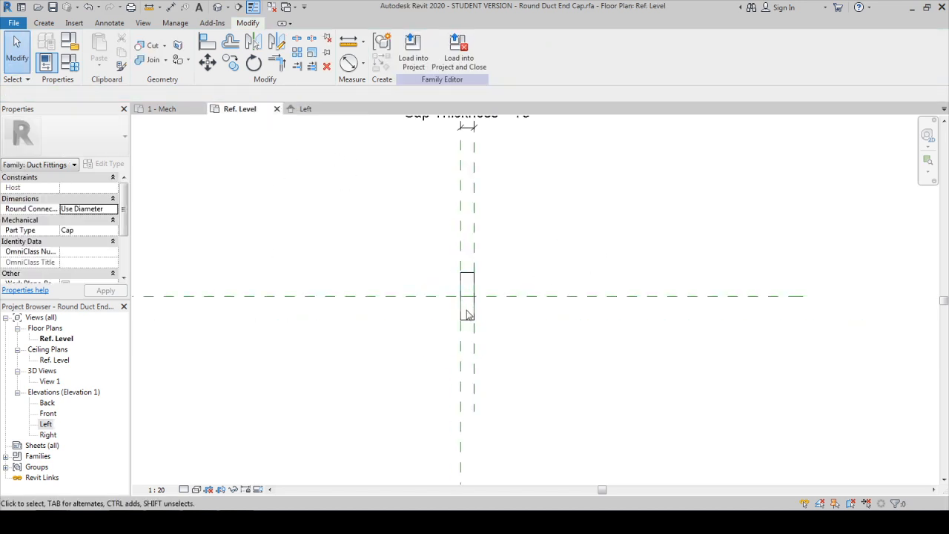
middle_click_drag(514, 330, 542, 337)
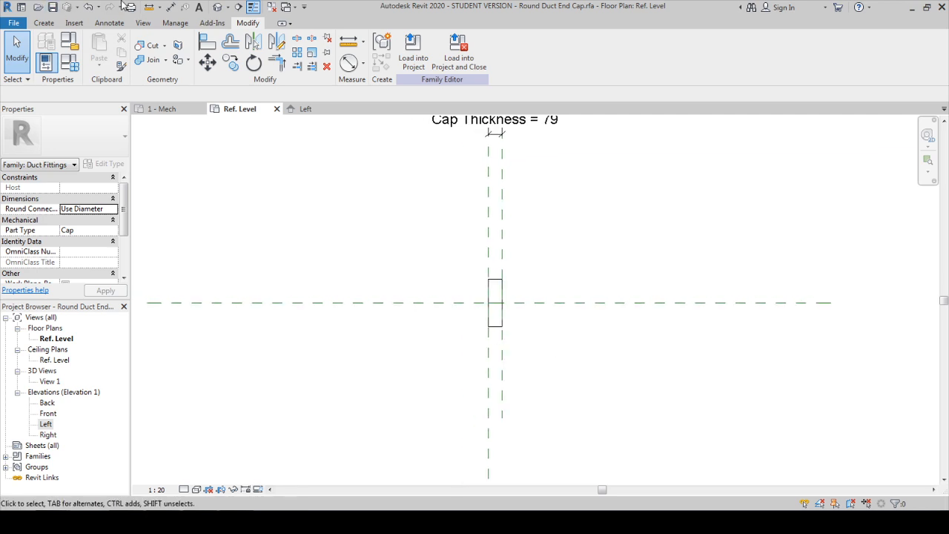
left_click(218, 8)
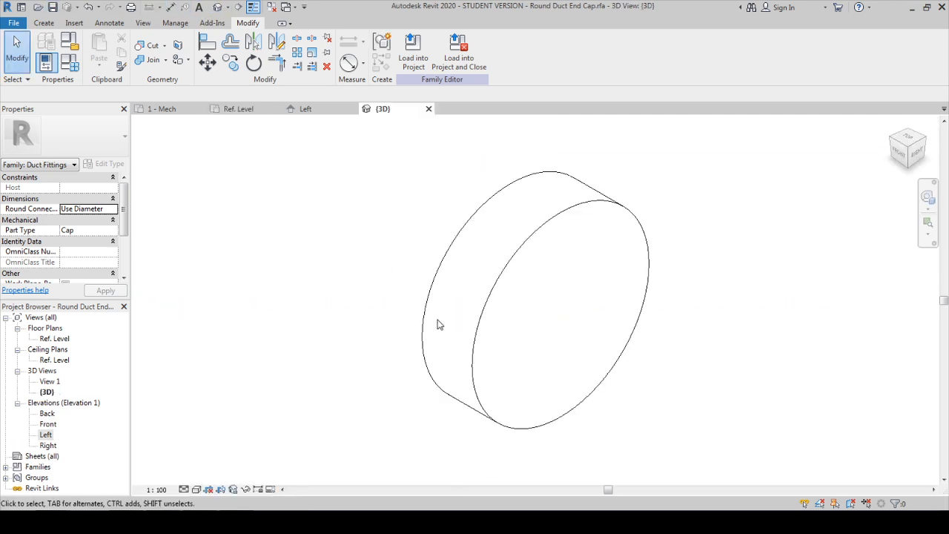
middle_click_drag(457, 345, 633, 331, "shift")
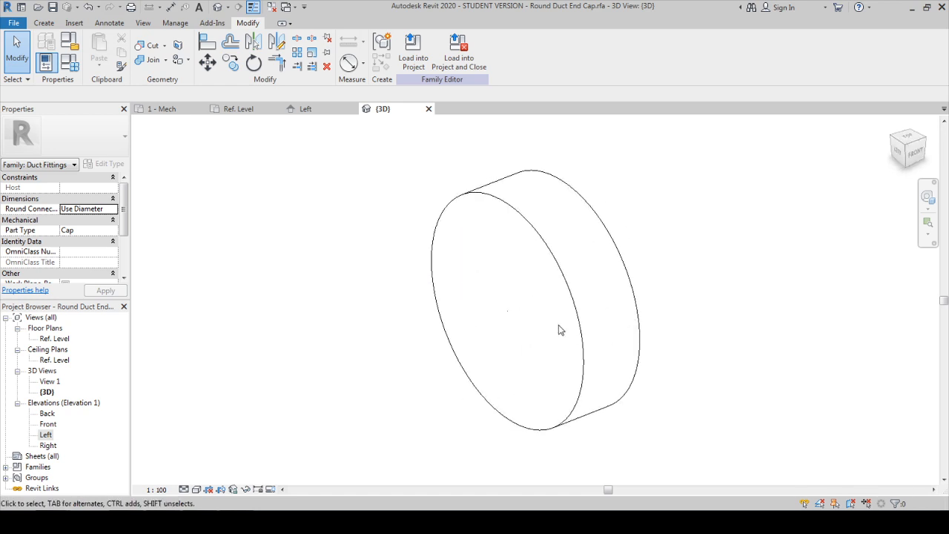
left_click(44, 22)
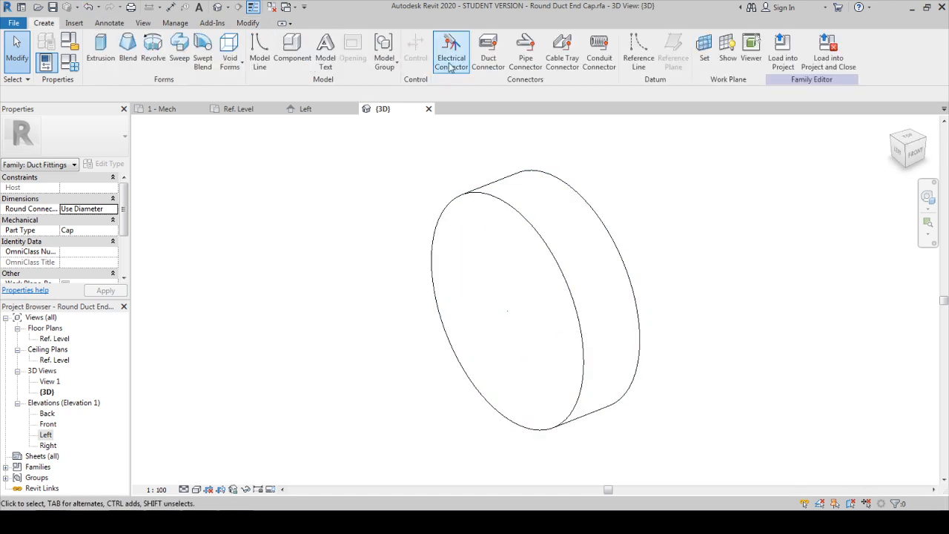
left_click(486, 63)
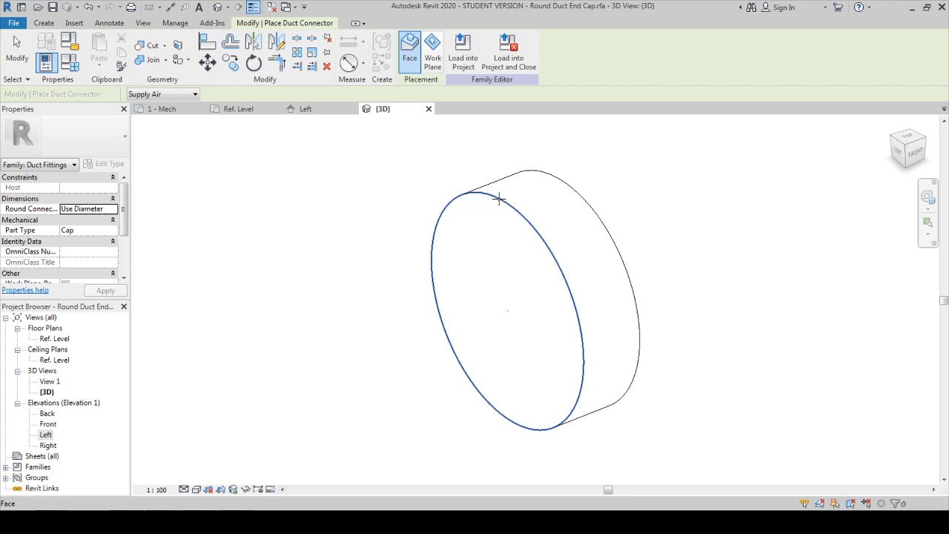
left_click(498, 198)
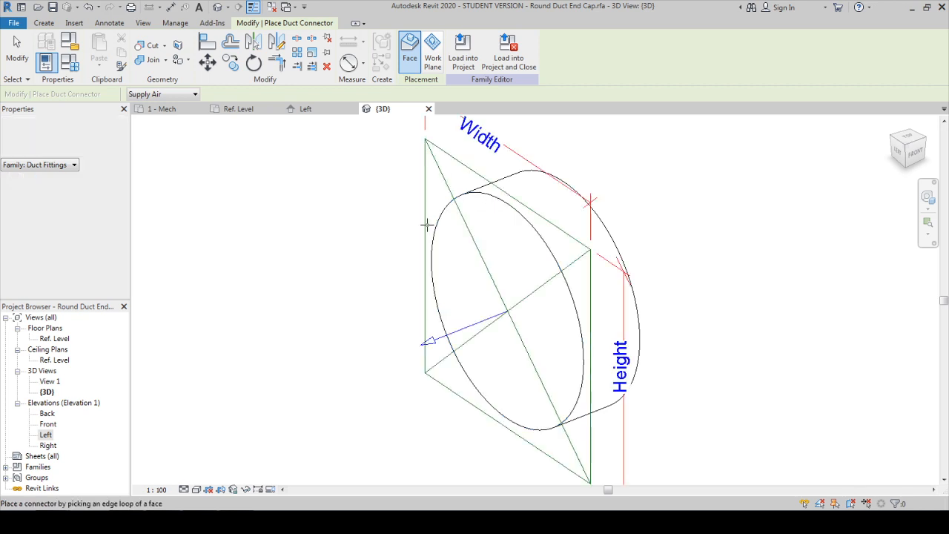
Step: Set the duct connector's shape to Round and its system classification to Fitting
left_click(449, 192)
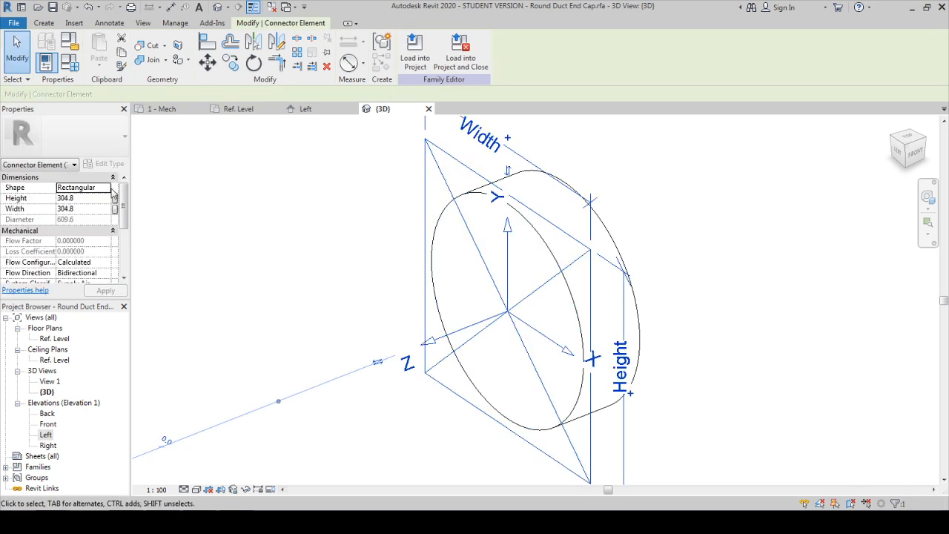
left_click(113, 191)
left_click(101, 201)
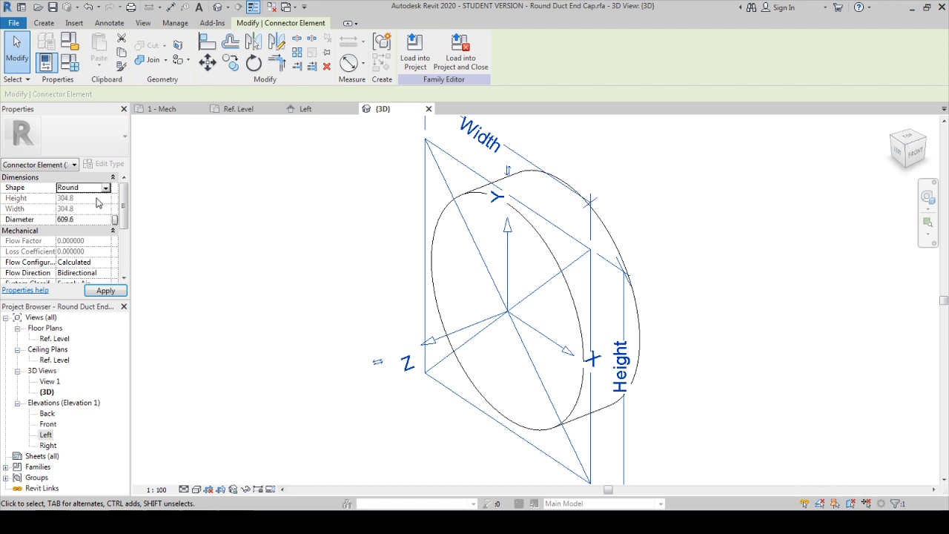
left_click(123, 240)
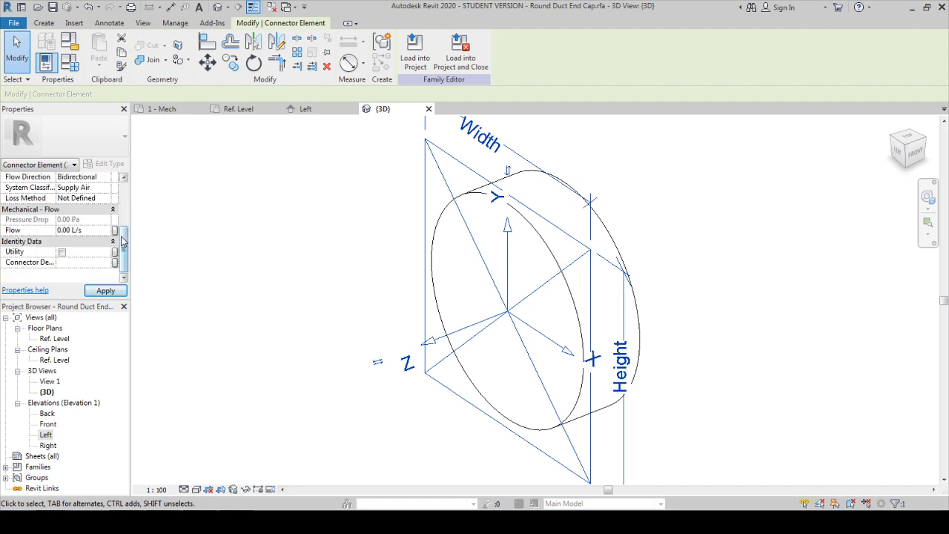
left_click(104, 189)
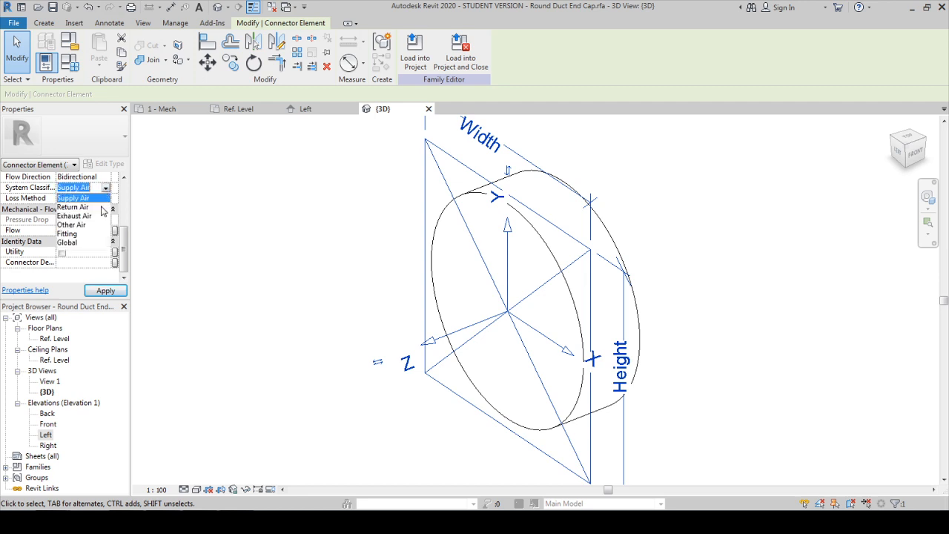
left_click(86, 234)
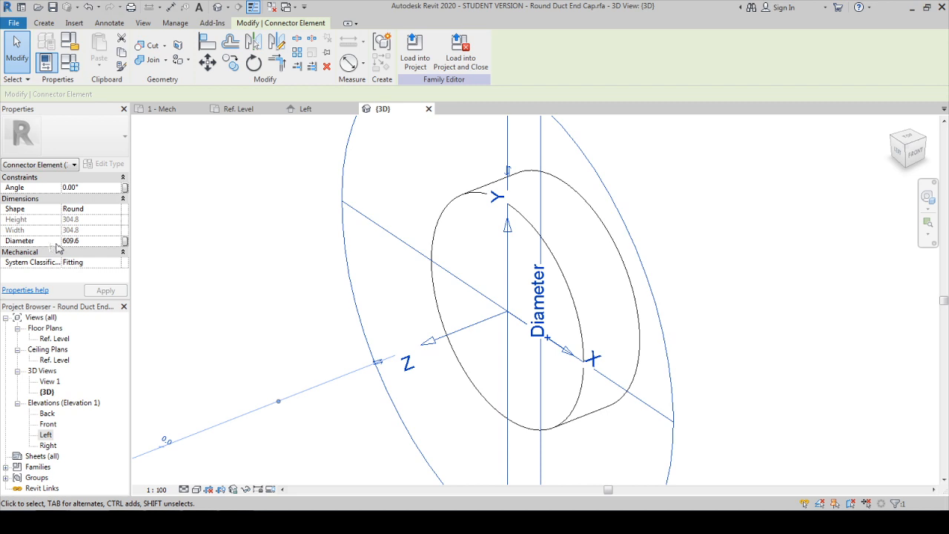
Step: Switch the family's Round Connector Dimension to Use Radius and inspect the connector's size property
key("Escape")
left_click(89, 208)
left_click(74, 220)
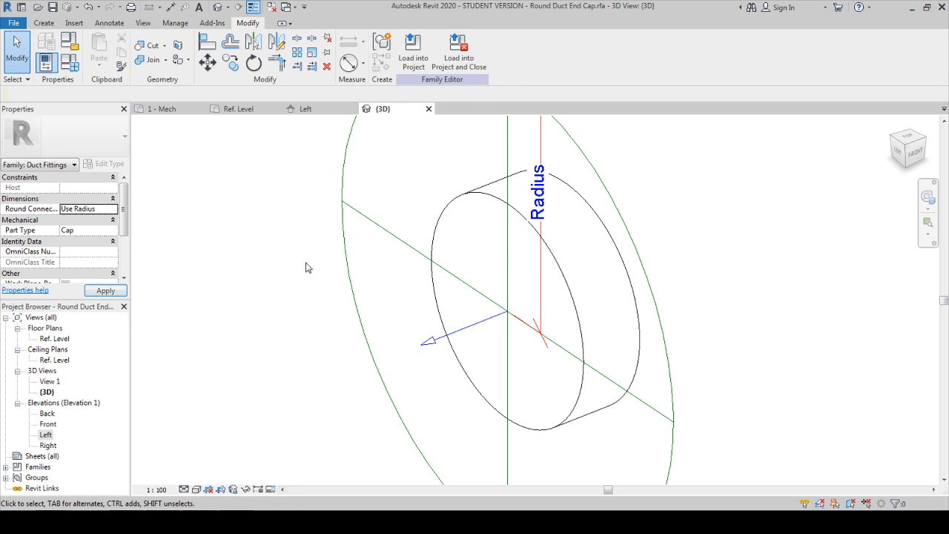
left_click(394, 241)
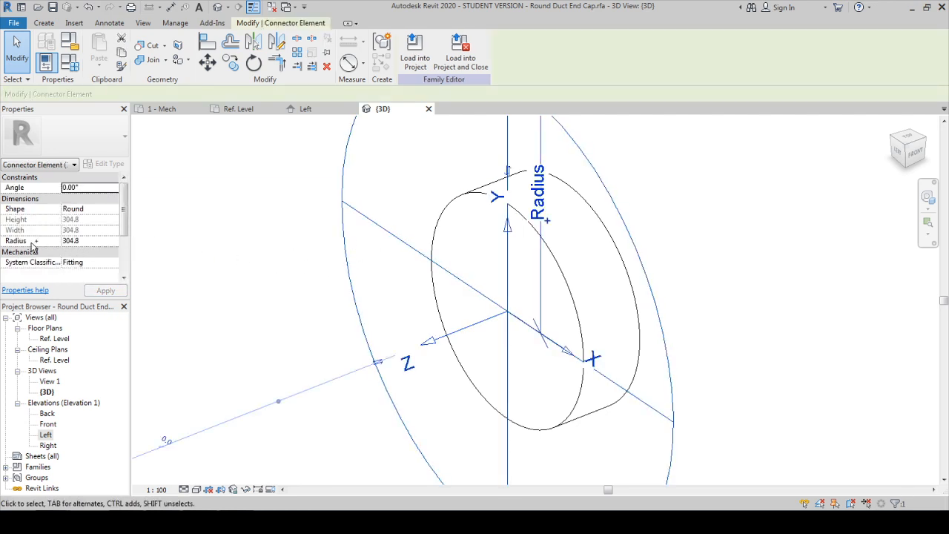
left_click(267, 295)
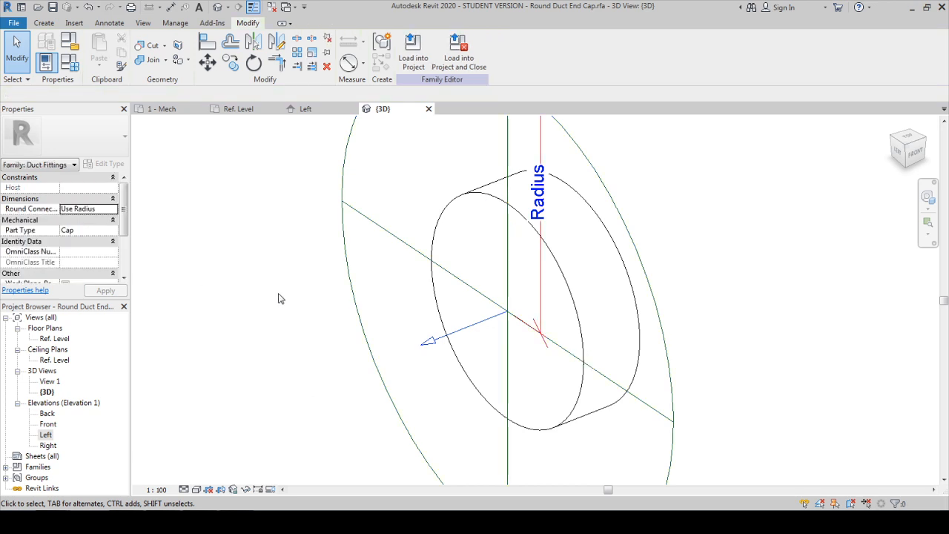
Step: Associate the round connector's Diameter with the Duct Diameter family parameter
left_click(424, 257)
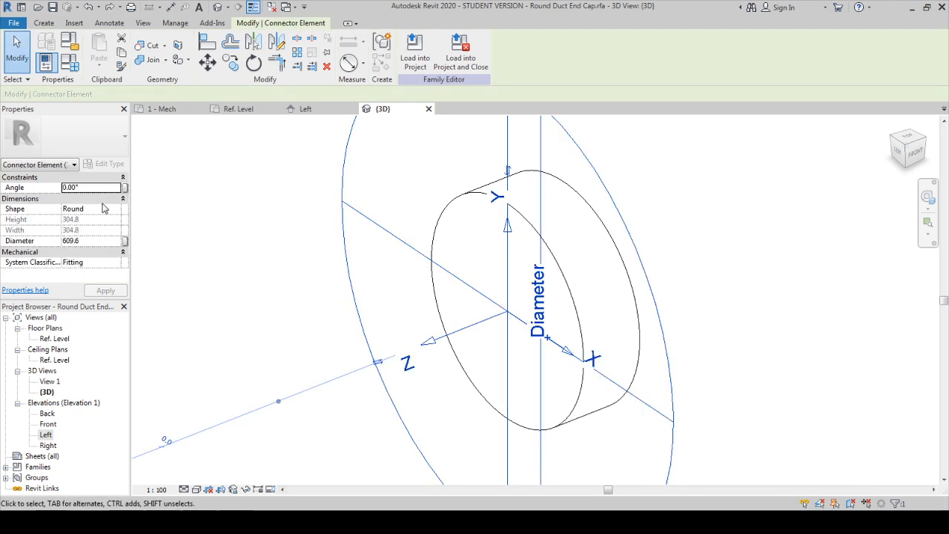
left_click(125, 242)
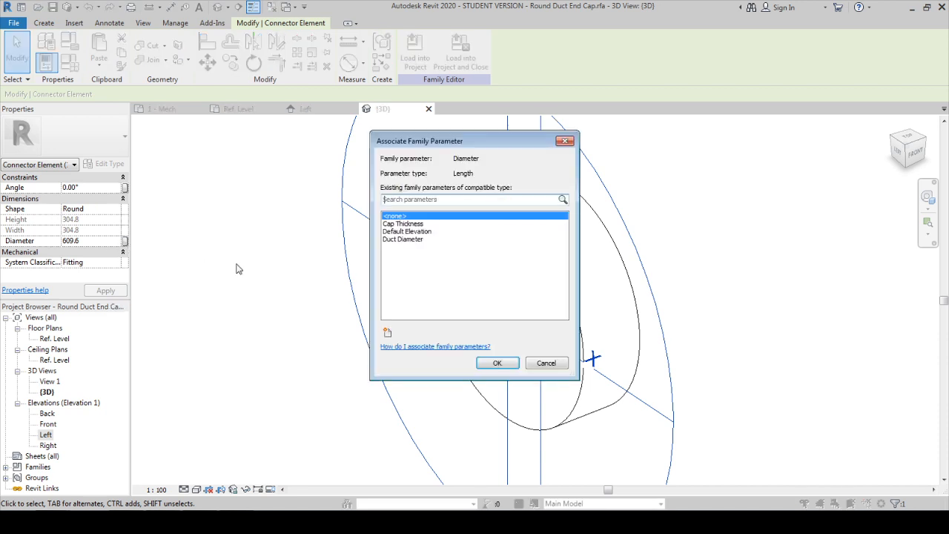
left_click(406, 240)
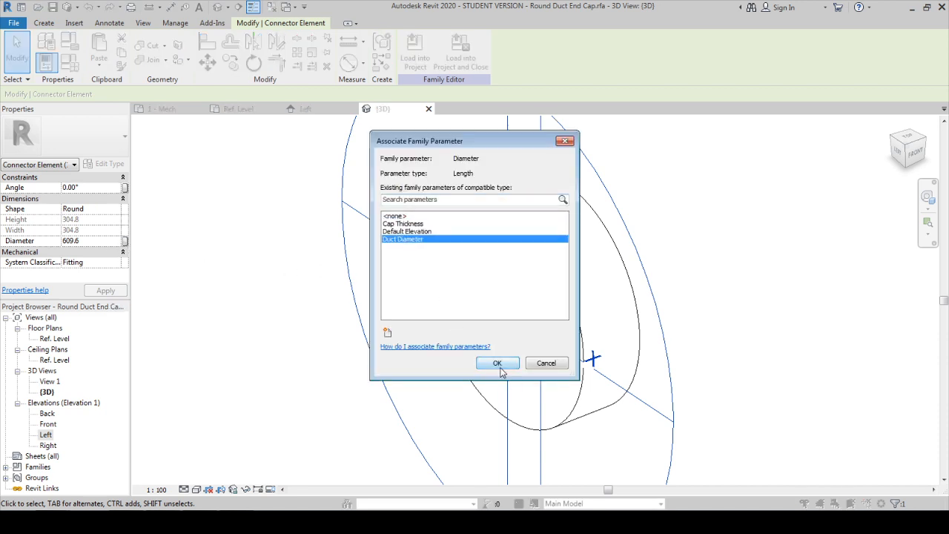
left_click(497, 362)
left_click(329, 320)
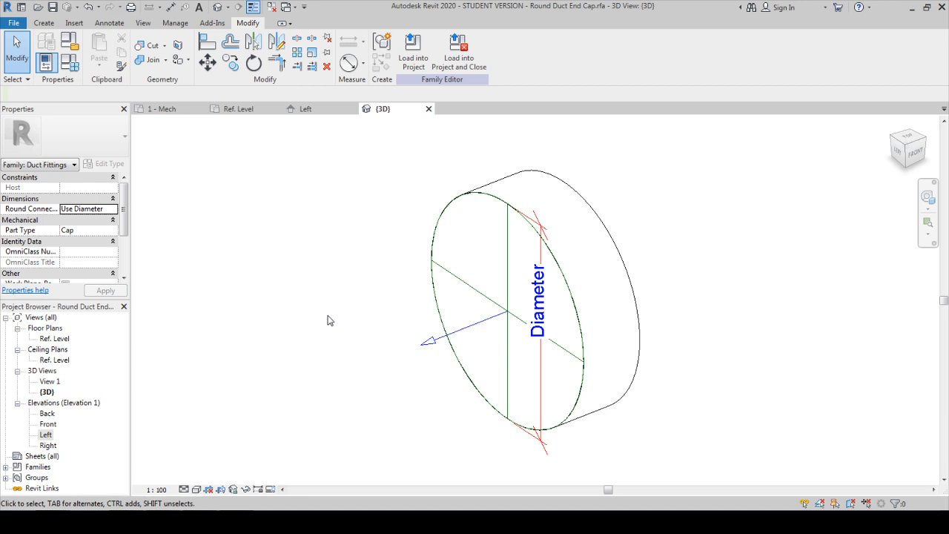
Step: Create a locked model line along the cap's connector-side edge in the Ref. Level plan using Pick Lines
left_click(428, 109)
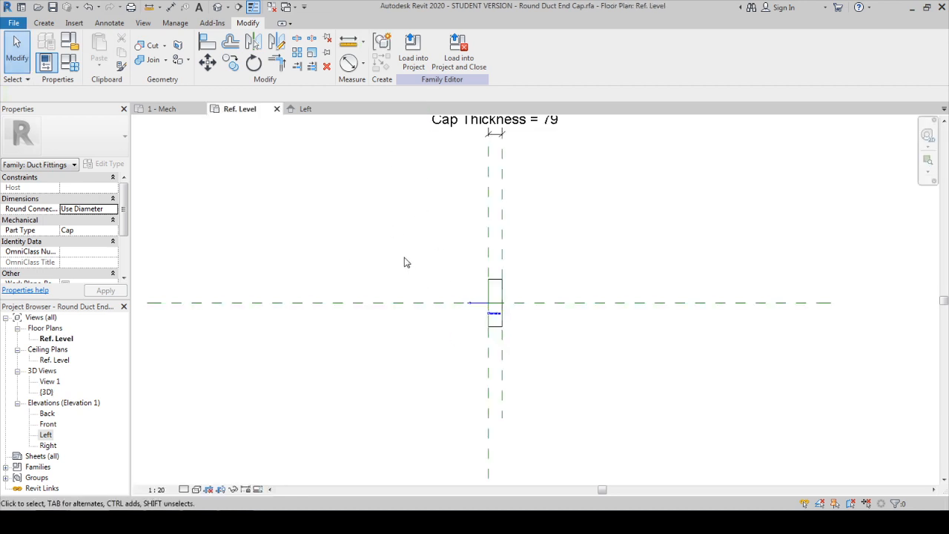
left_click(45, 23)
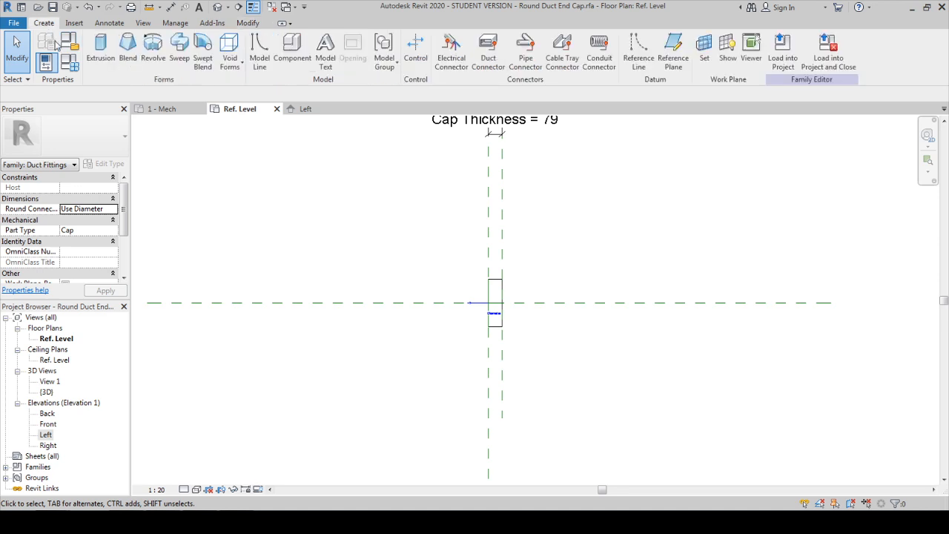
left_click(261, 67)
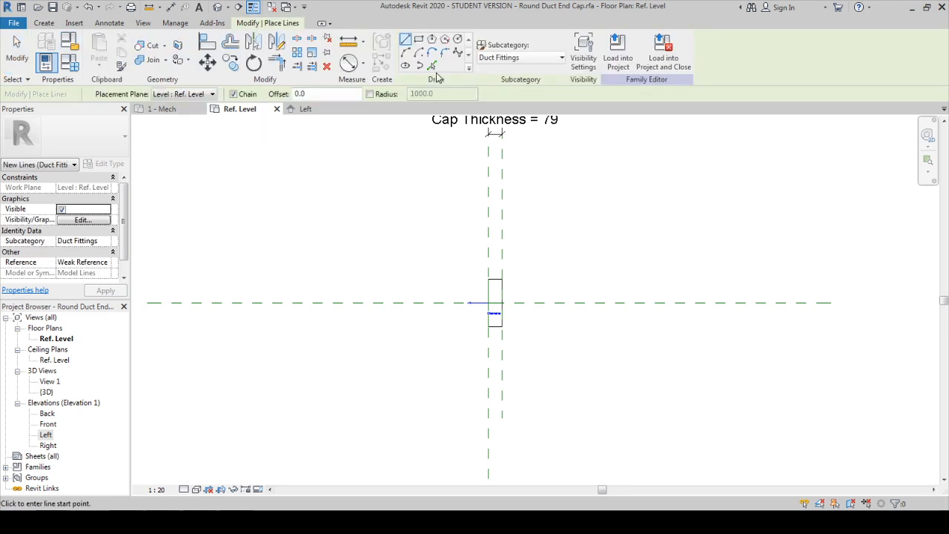
left_click(431, 65)
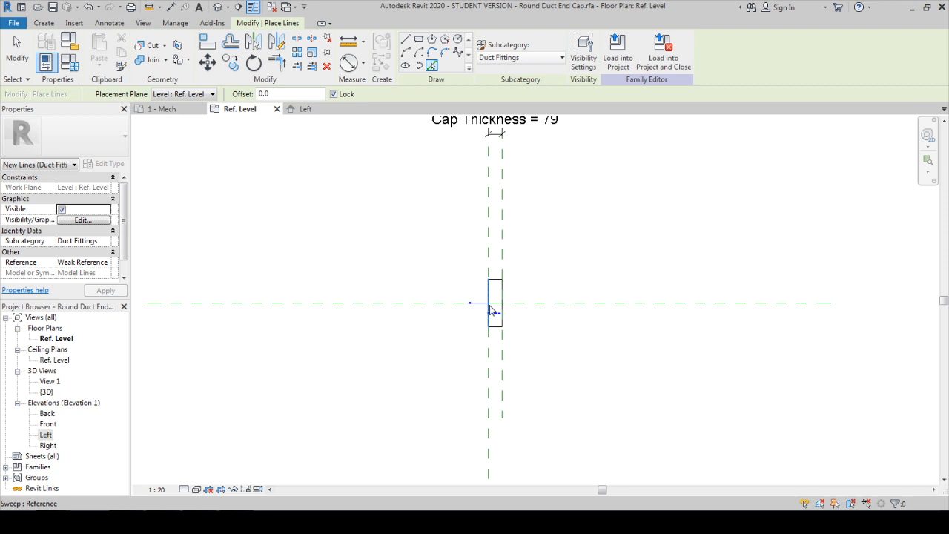
left_click(492, 311)
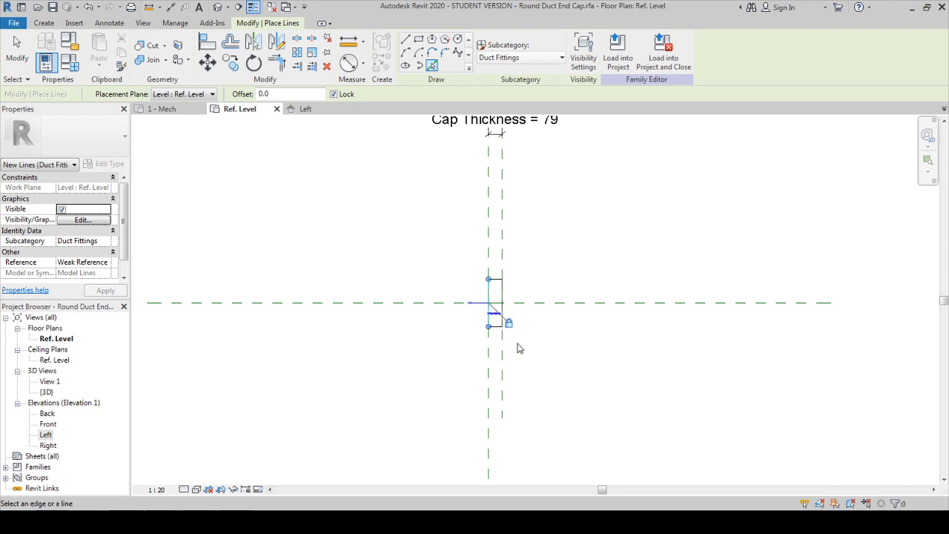
Step: Draw a horizontal model line about 50 mm long outward from the cap's upper connector-side corner
scroll(494, 281, "up", 2)
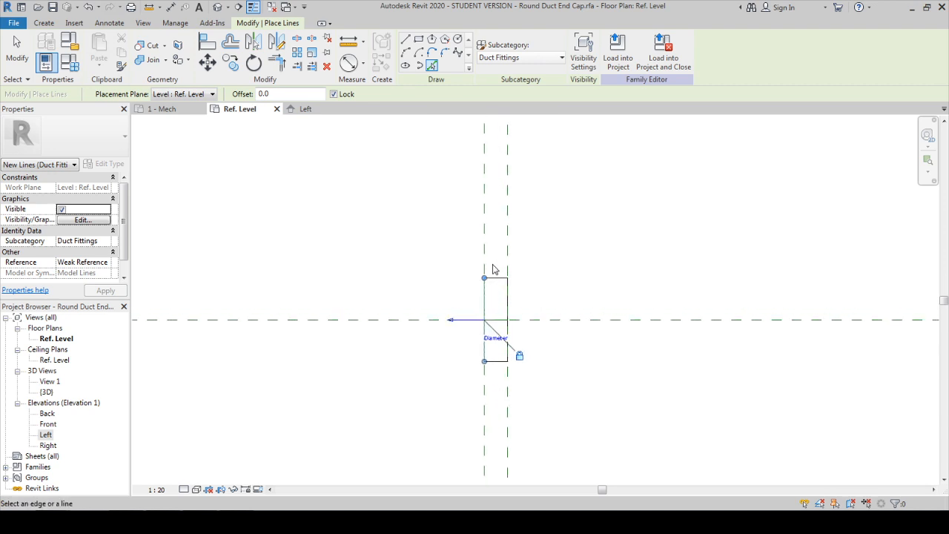
left_click(404, 41)
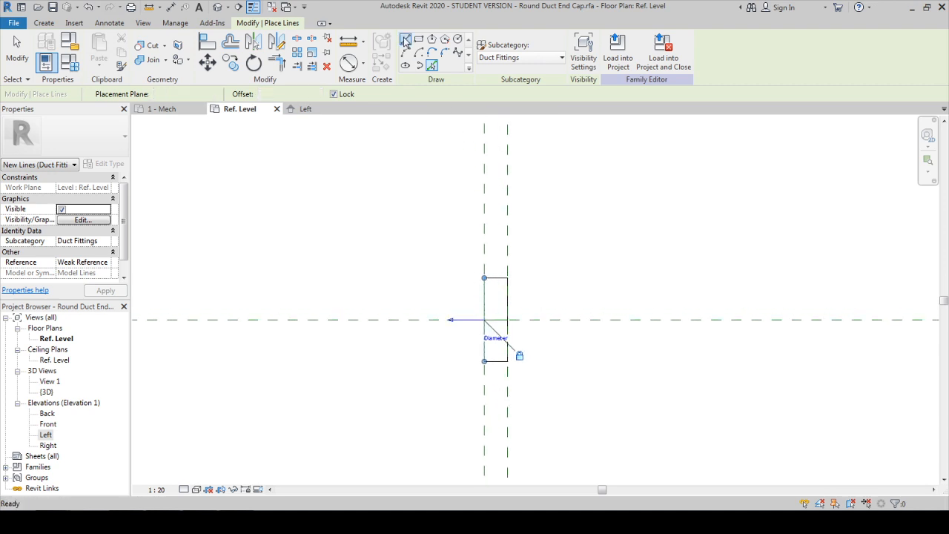
left_click(483, 277)
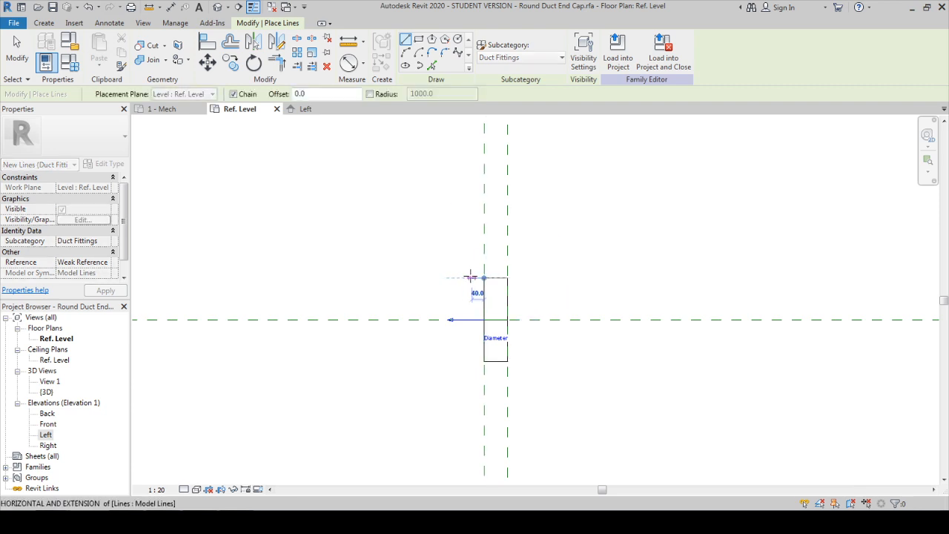
scroll(468, 278, "up", 2)
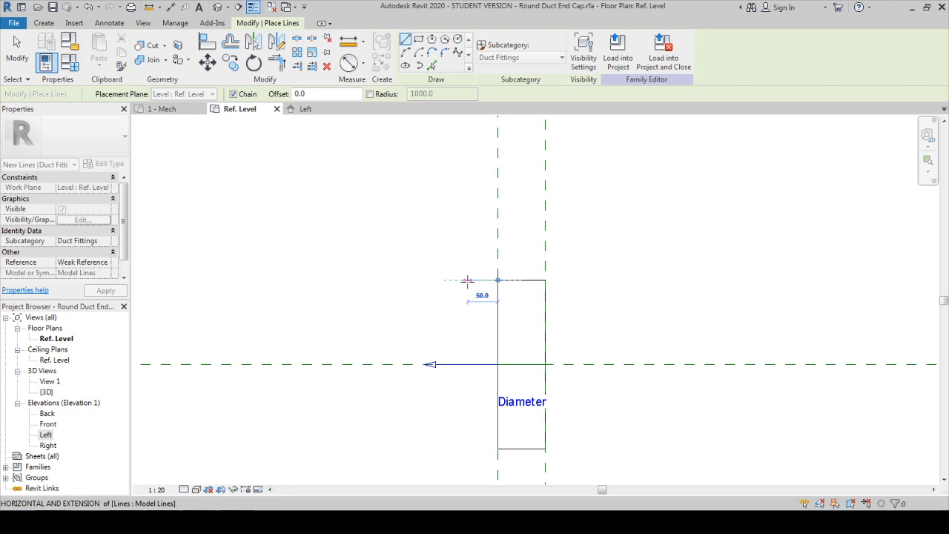
left_click(467, 280)
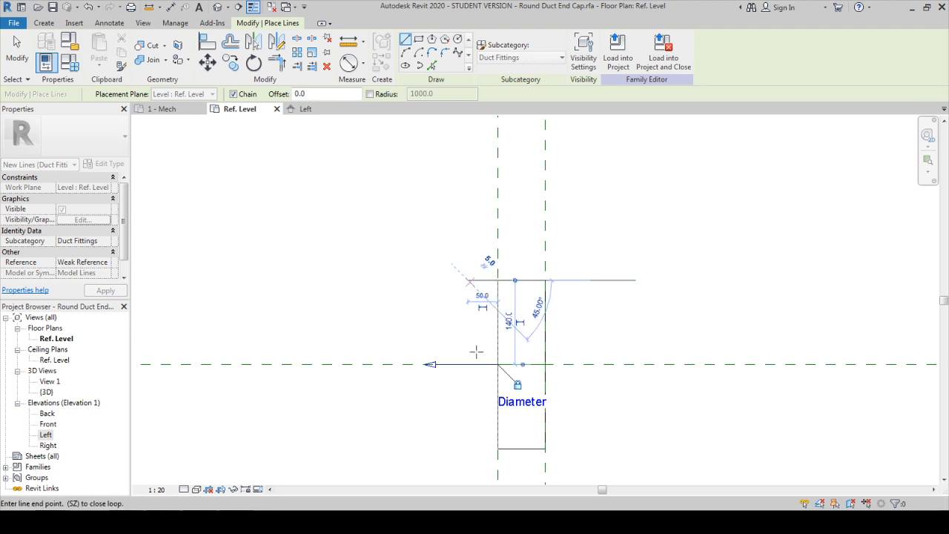
key("Escape")
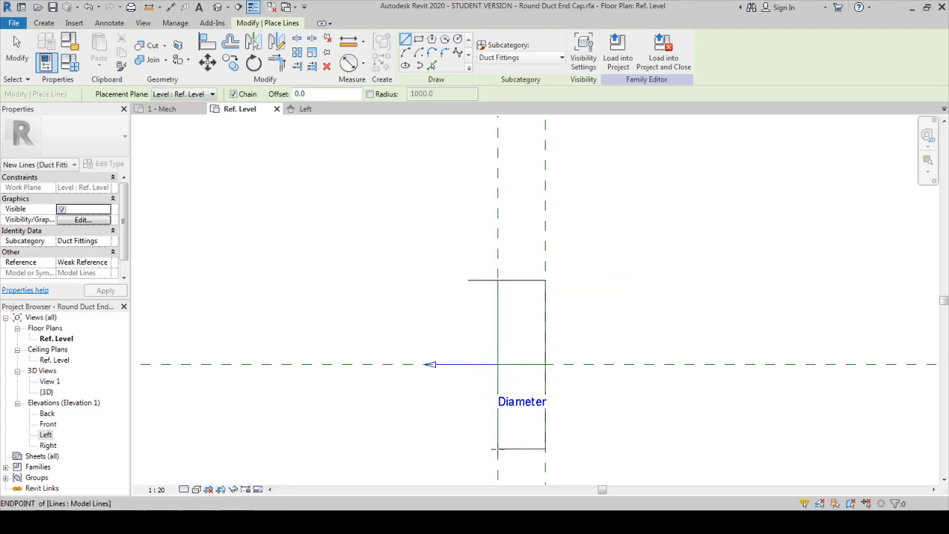
Step: Draw a matching horizontal model line about 50 mm long outward from the cap's lower connector-side corner
left_click(498, 449)
left_click(468, 448)
left_click(468, 280)
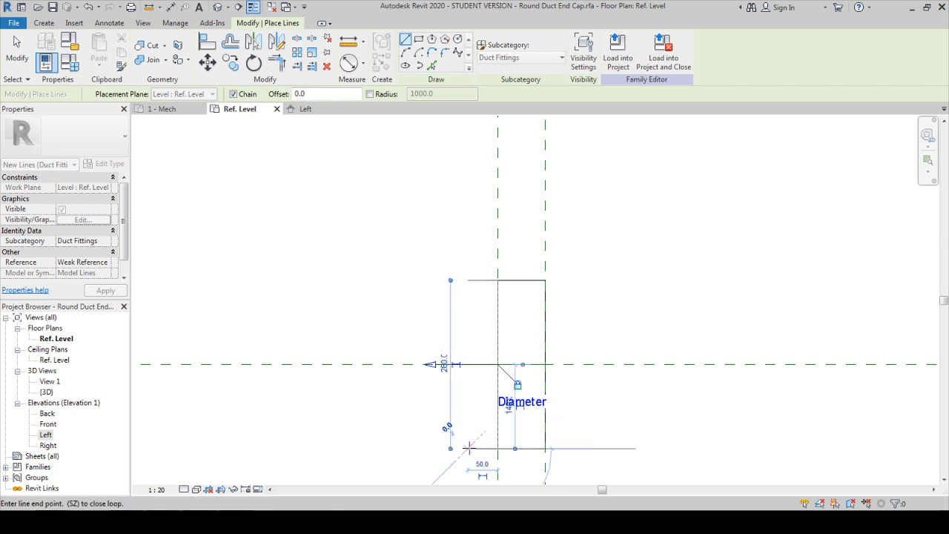
key("Escape")
key("Escape")
scroll(467, 326, "down", 3)
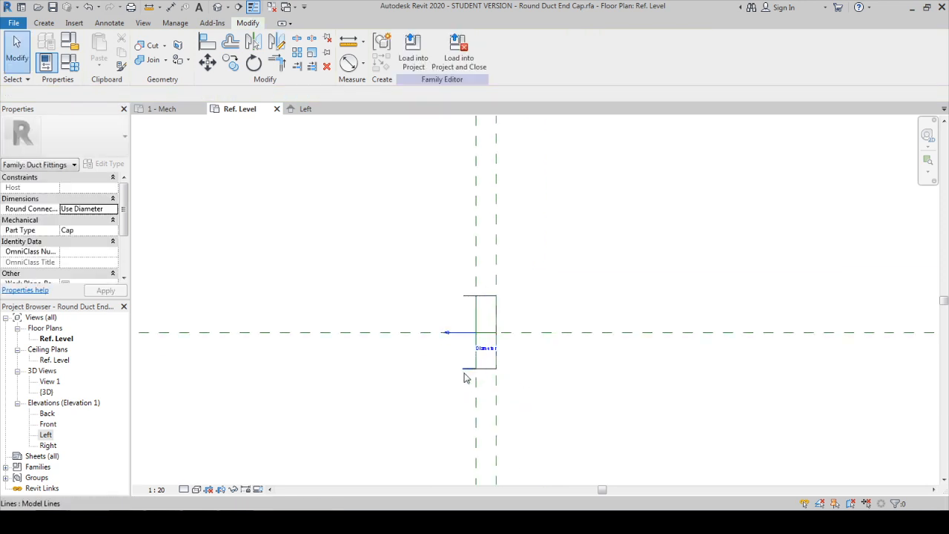
Step: Load the Round Duct End Cap family into the Project2 model
scroll(437, 339, "down", 2)
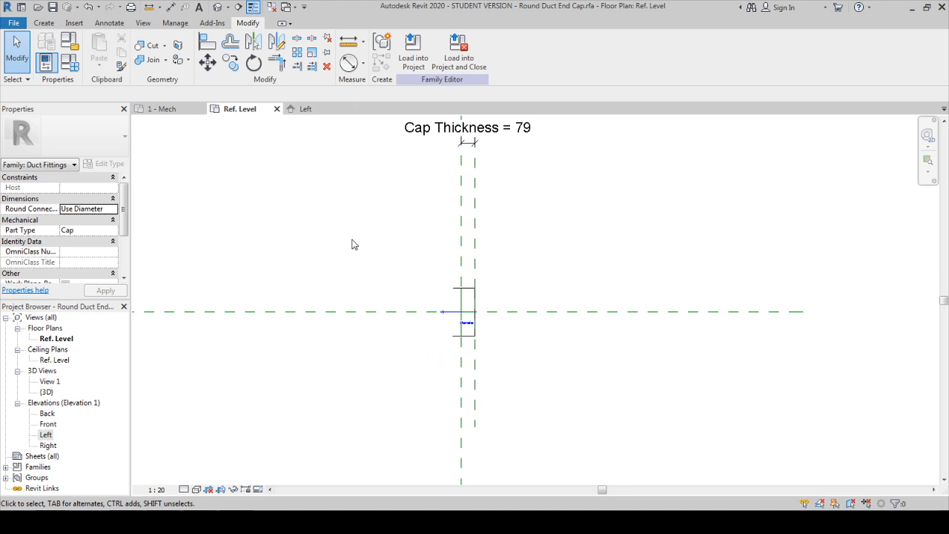
middle_click_drag(400, 349, 443, 351)
scroll(441, 350, "down", 2)
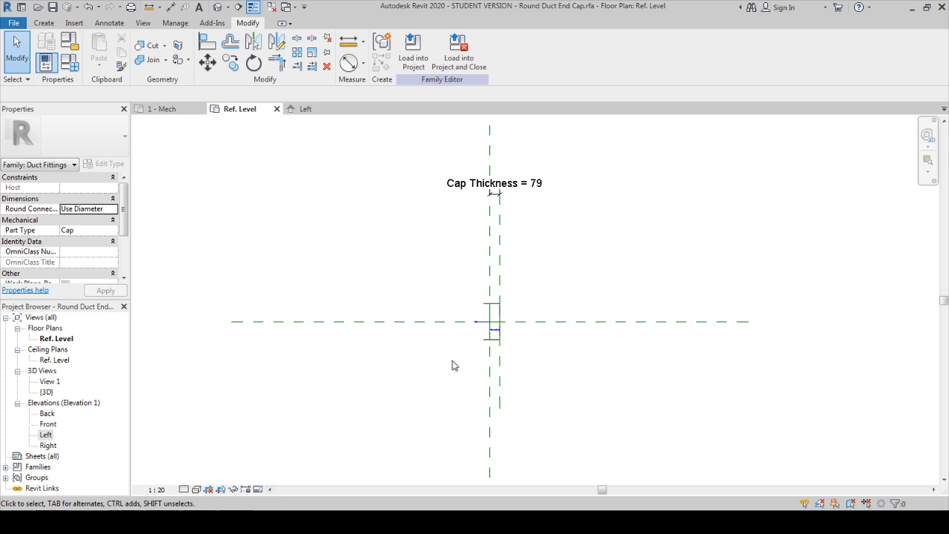
scroll(474, 357, "up", 1)
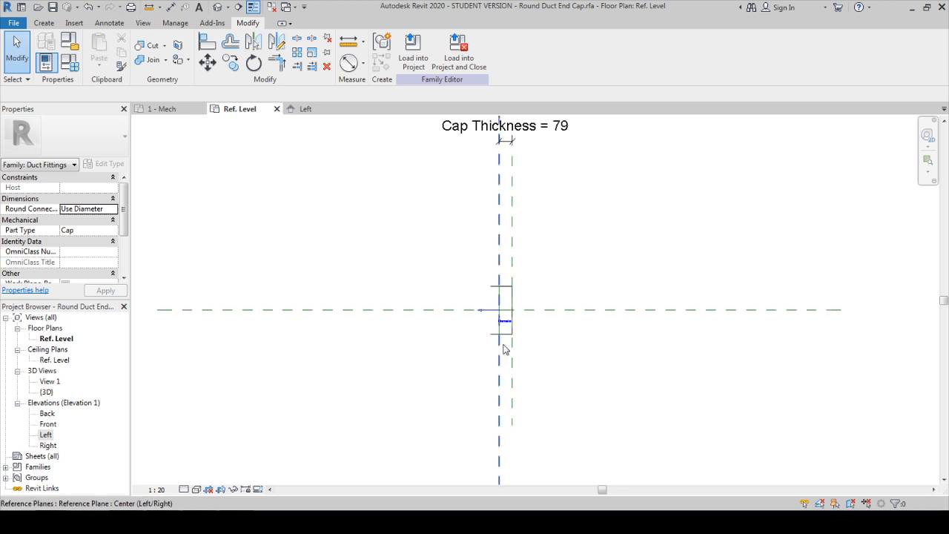
scroll(547, 354, "up", 1)
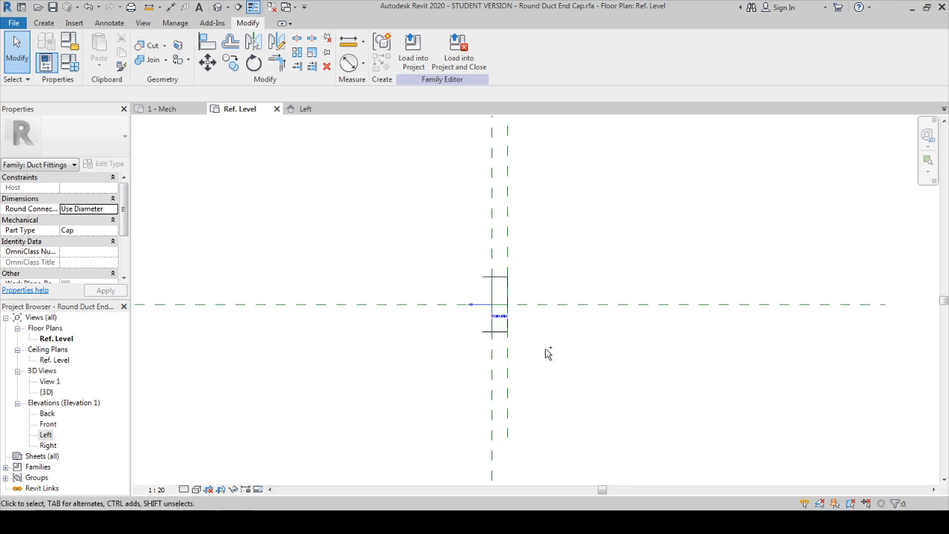
left_click(413, 52)
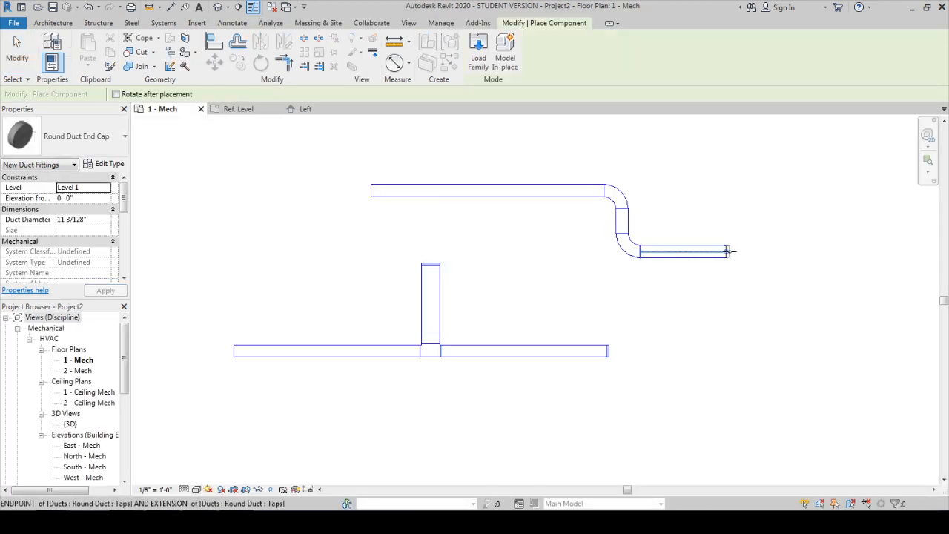
Step: Place a Round Duct End Cap on each of the two open ends of the round duct run
scroll(728, 252, "up", 2)
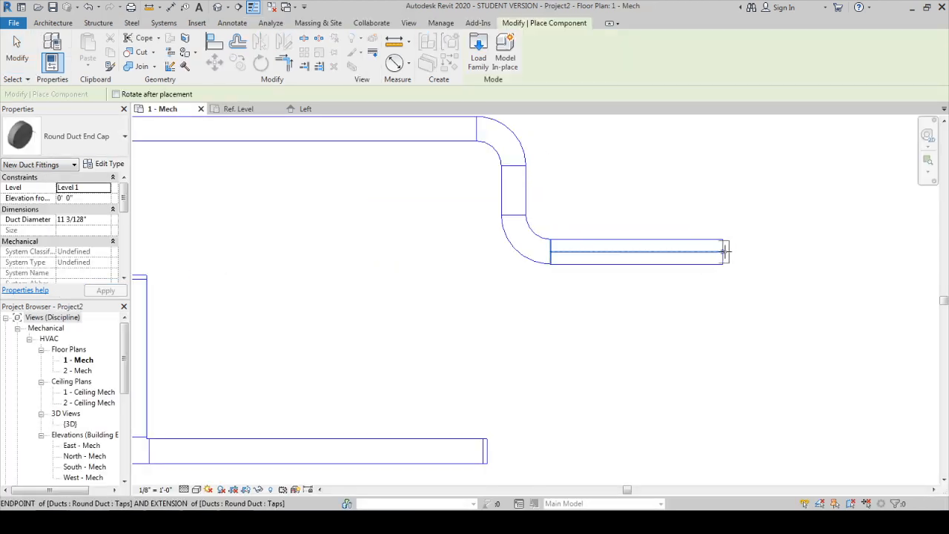
left_click(724, 252)
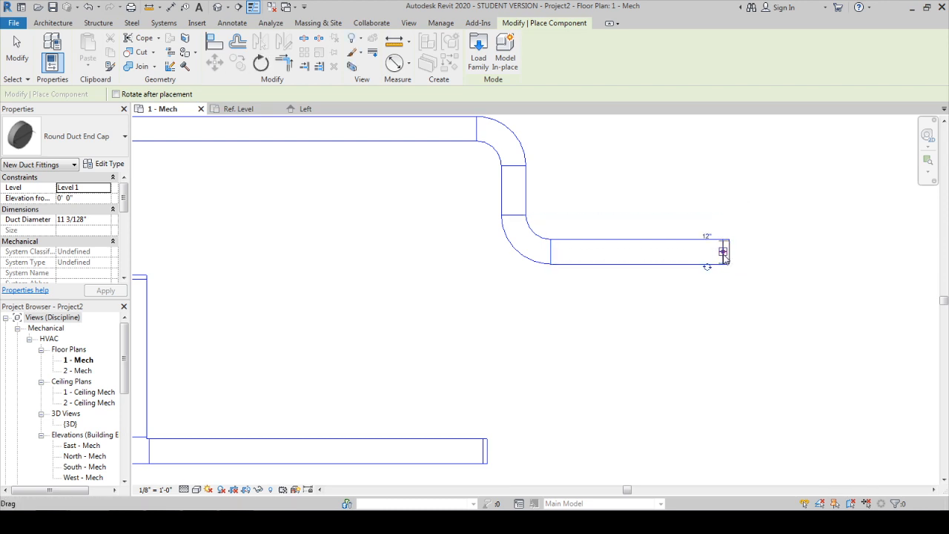
middle_click_drag(411, 255, 610, 372)
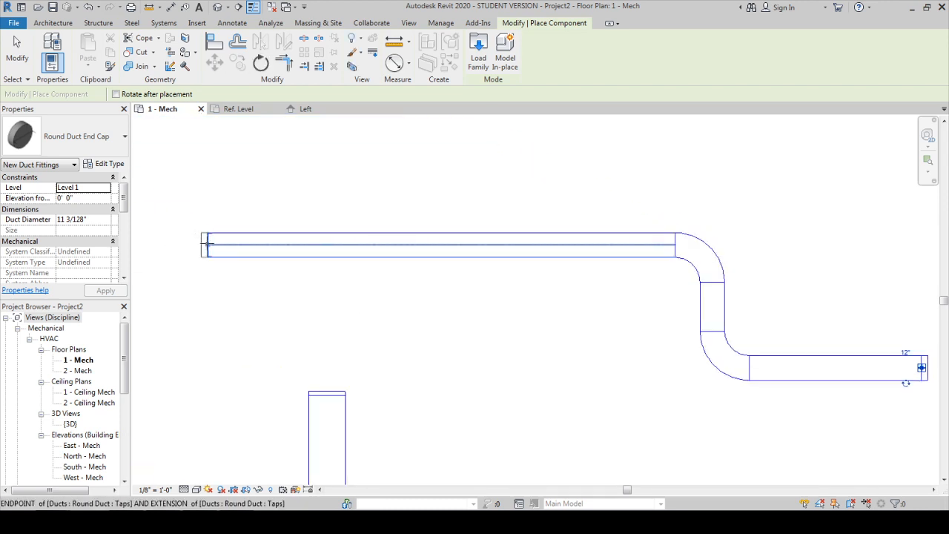
scroll(195, 240, "up", 2)
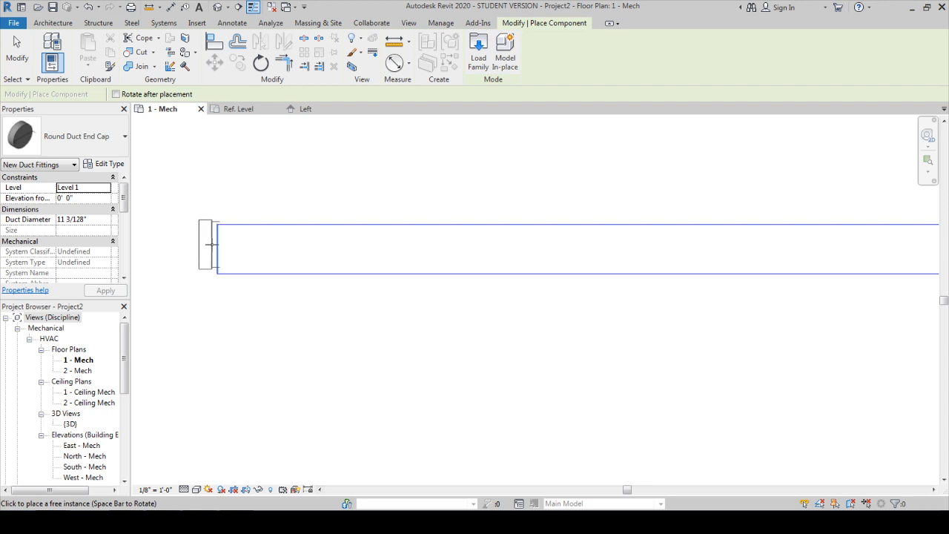
left_click(215, 248)
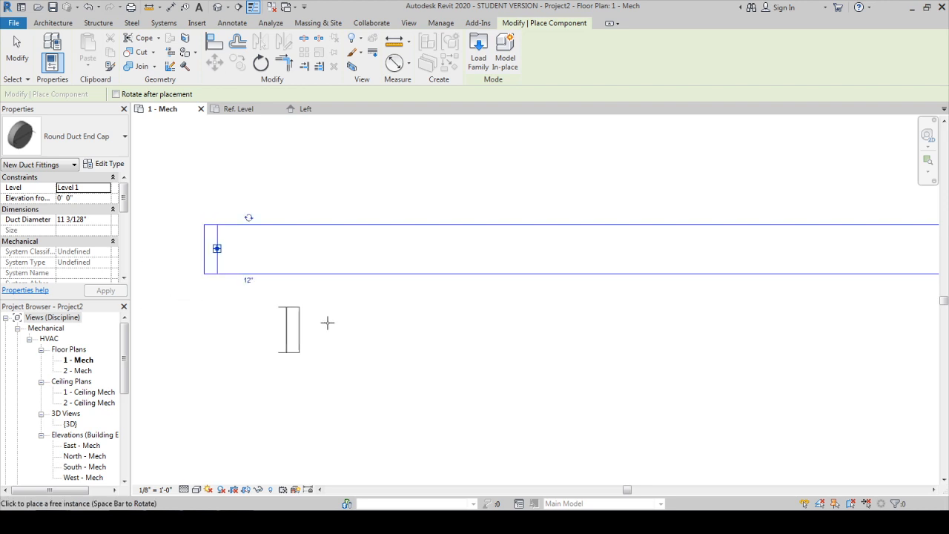
scroll(324, 328, "down", 2)
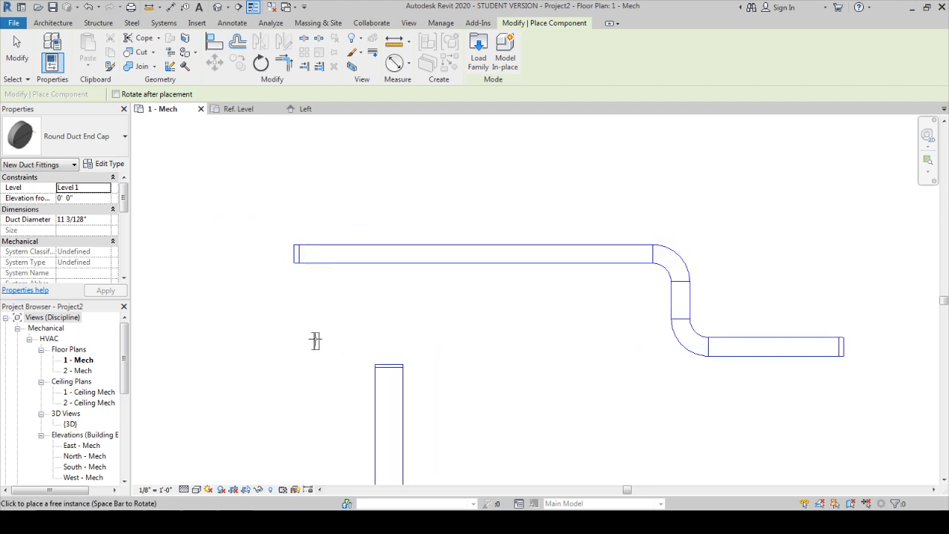
key("Escape")
key("Escape")
scroll(378, 223, "down", 3)
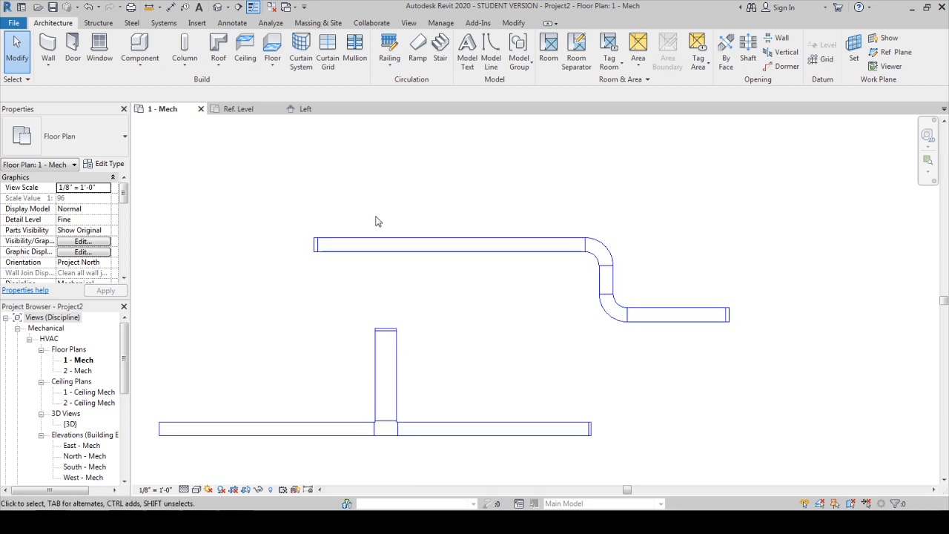
middle_click_drag(324, 277, 370, 281)
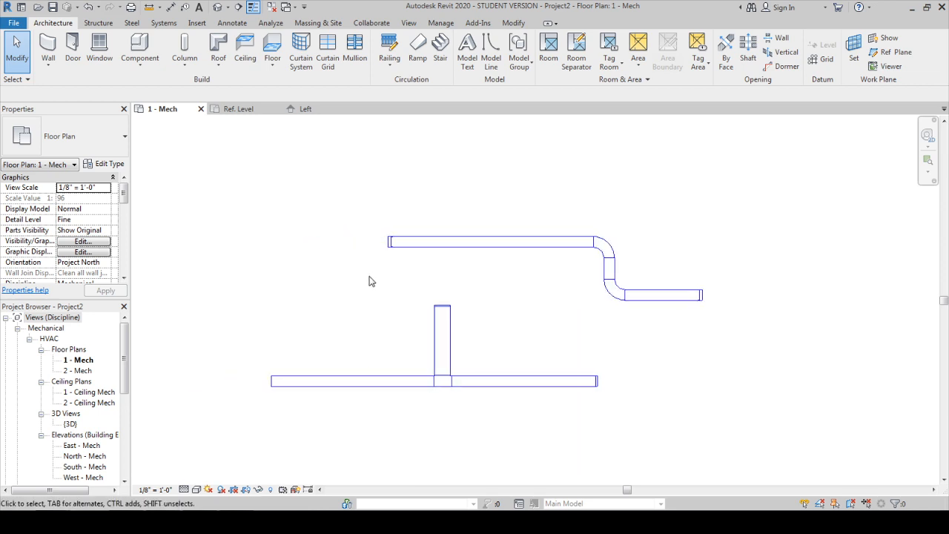
left_click(432, 244)
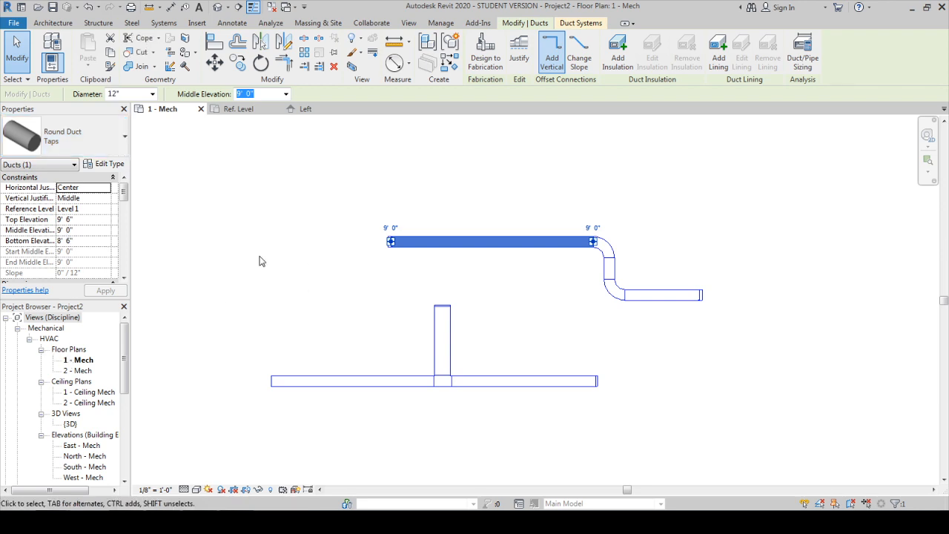
left_click(105, 164)
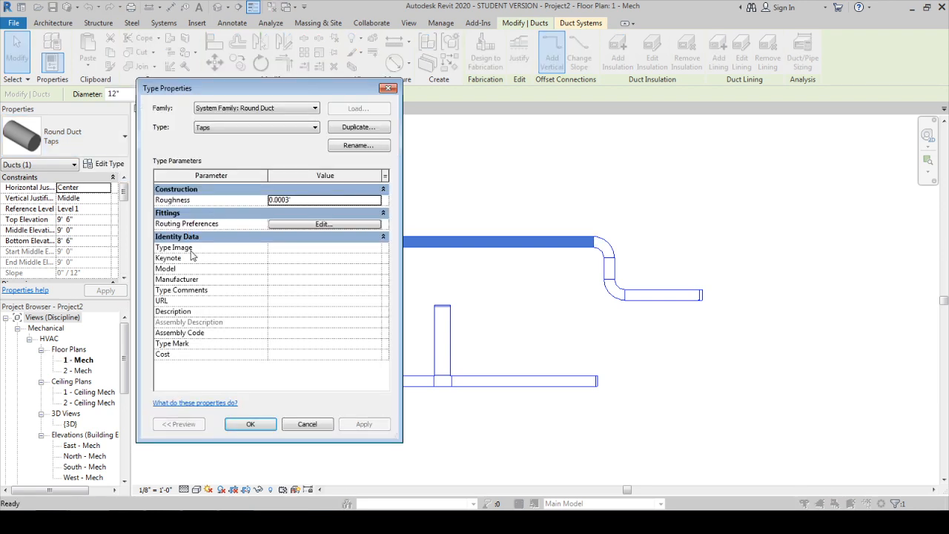
key("Escape")
key("Escape")
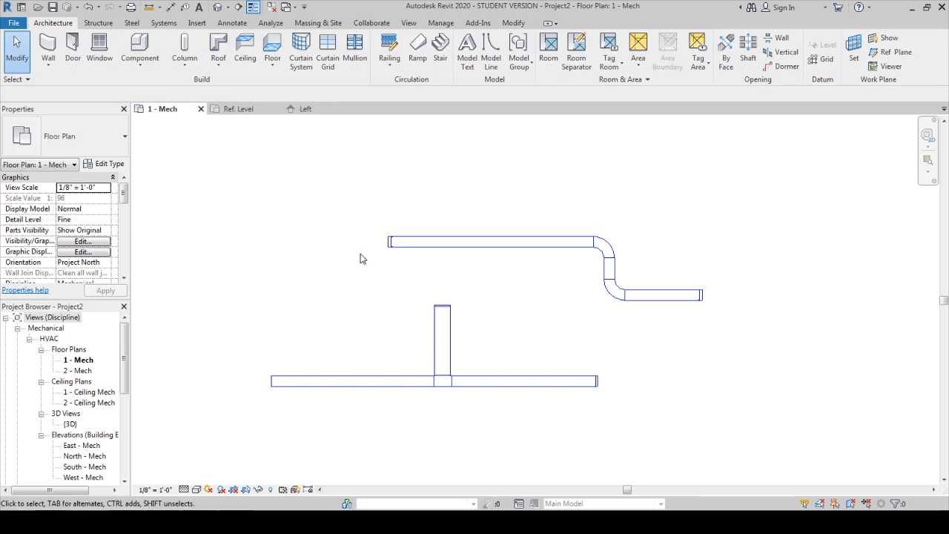
Step: Draw a separate horizontal 12" round duct about 11' long above the existing run, at 9' 0" middle elevation
scroll(339, 322, "up", 2)
scroll(339, 247, "up", 3)
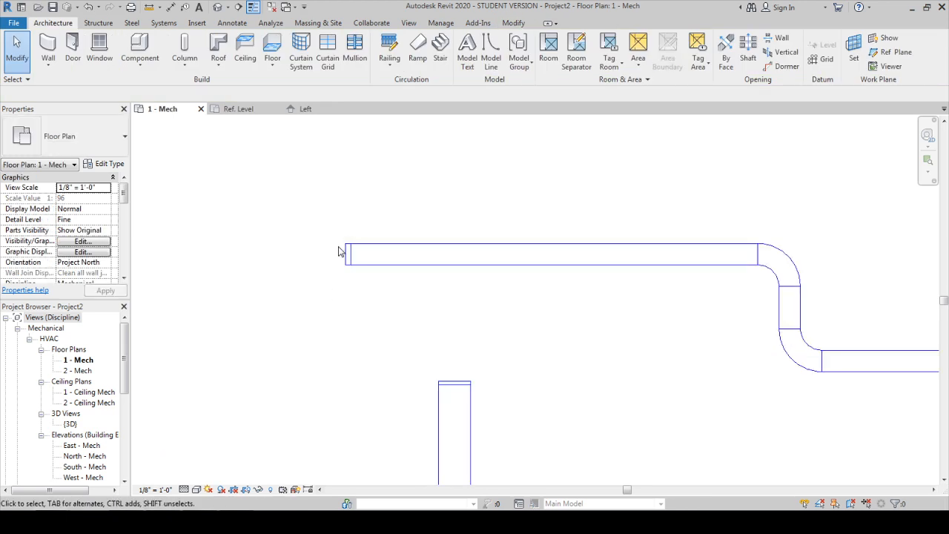
scroll(339, 251, "down", 3)
key("t")
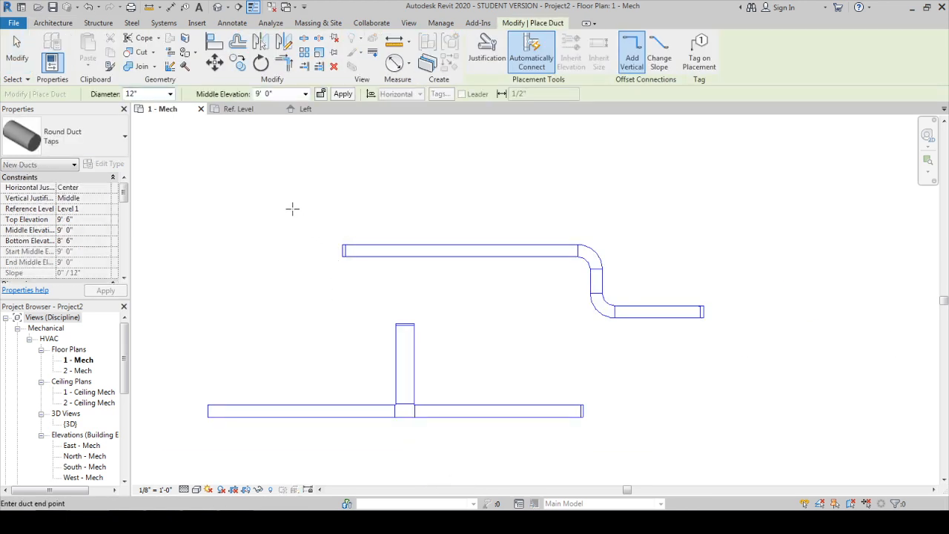
left_click(292, 208)
left_click(432, 216)
key("Escape")
key("Escape")
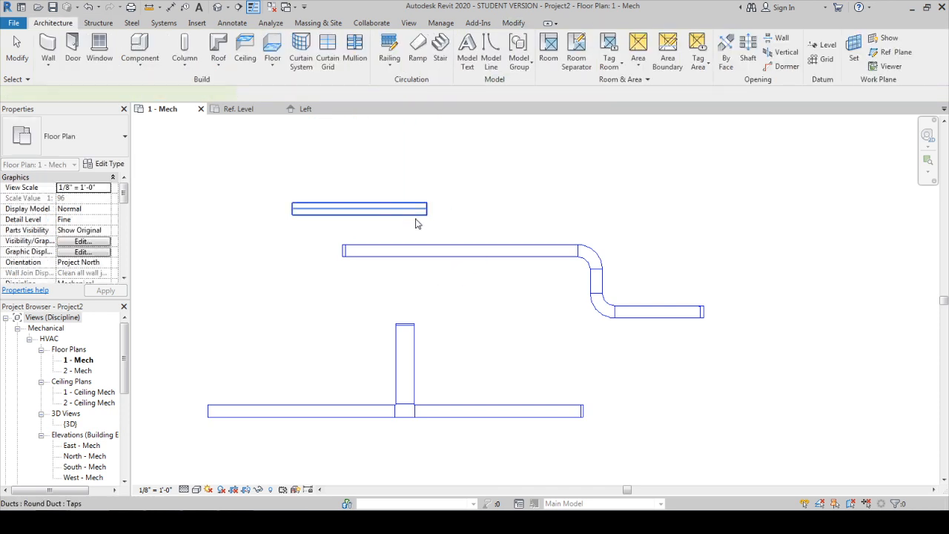
Step: Try Cap Open Ends on the new round duct and inspect the cap family used at its right end
left_click(407, 218)
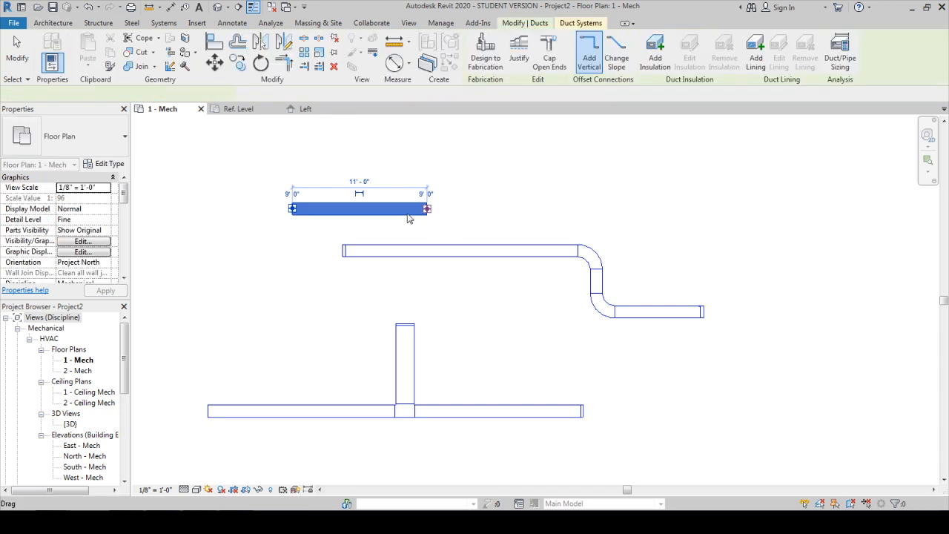
left_click(554, 69)
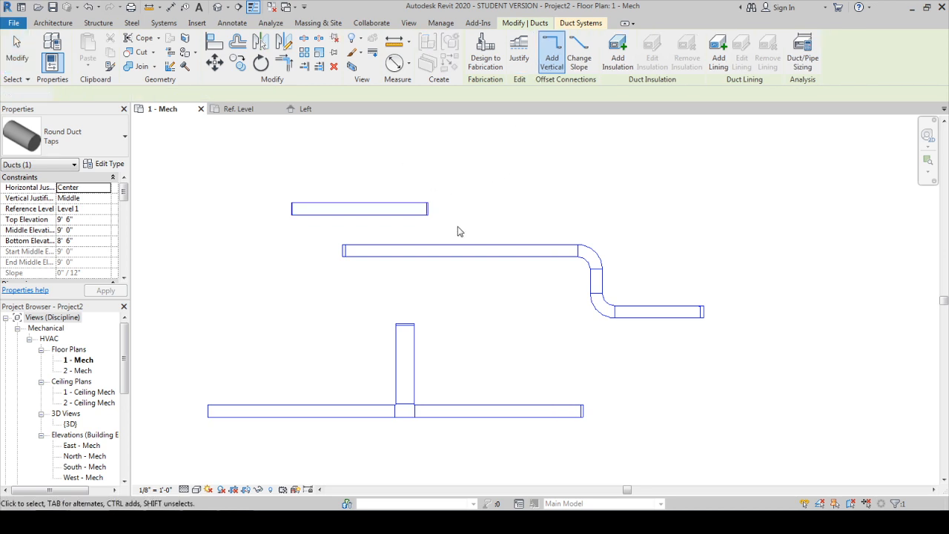
left_click(426, 209)
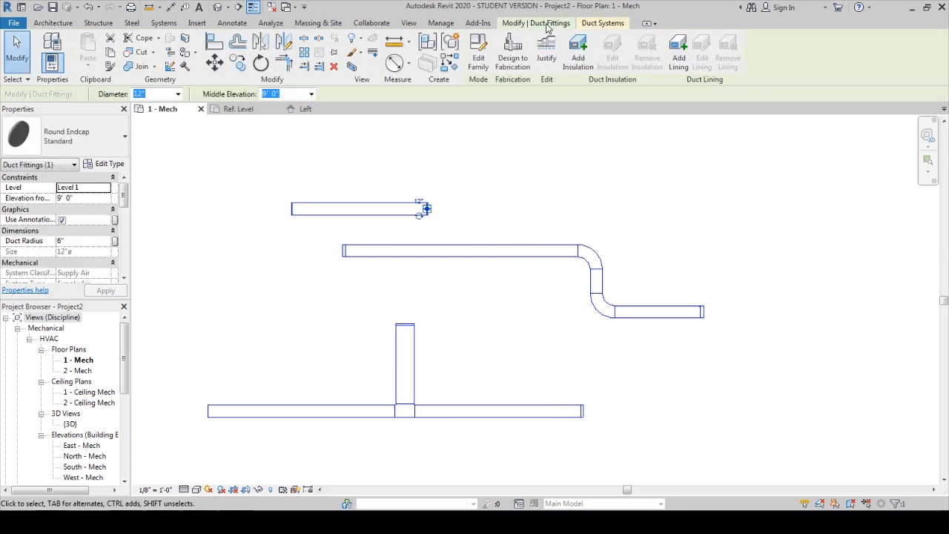
left_click(358, 274)
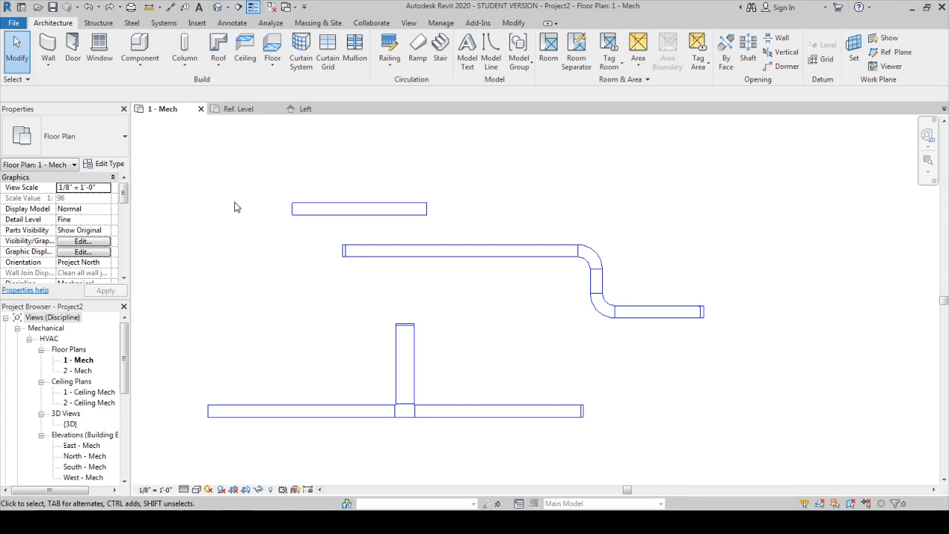
Step: Set the Cap fitting in the Taps round duct type's routing preferences to Round Duct End Cap: Round Duct End Cap
left_click(322, 209)
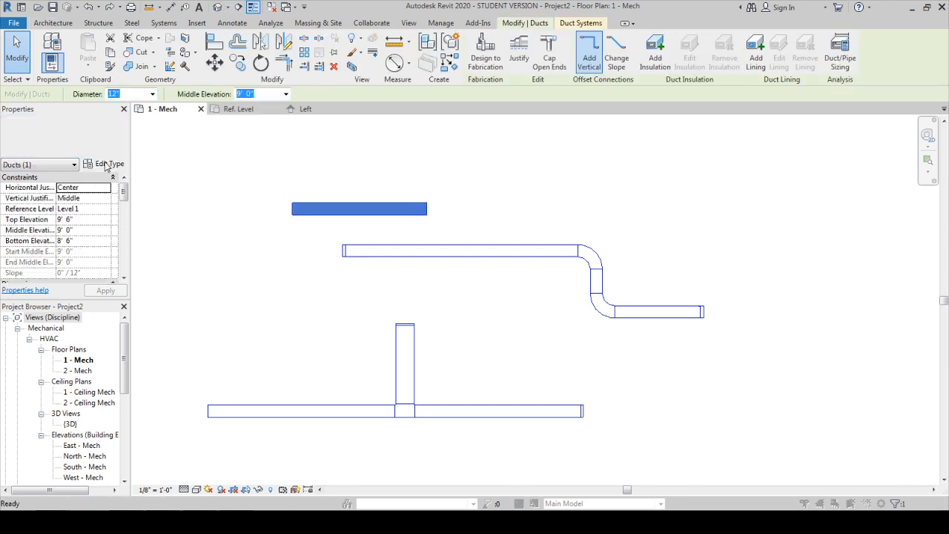
left_click(108, 163)
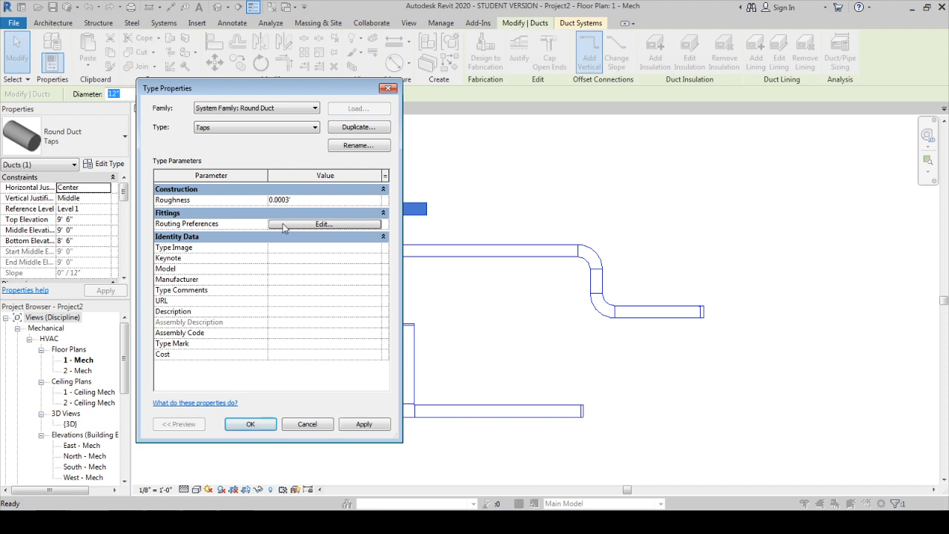
left_click(283, 224)
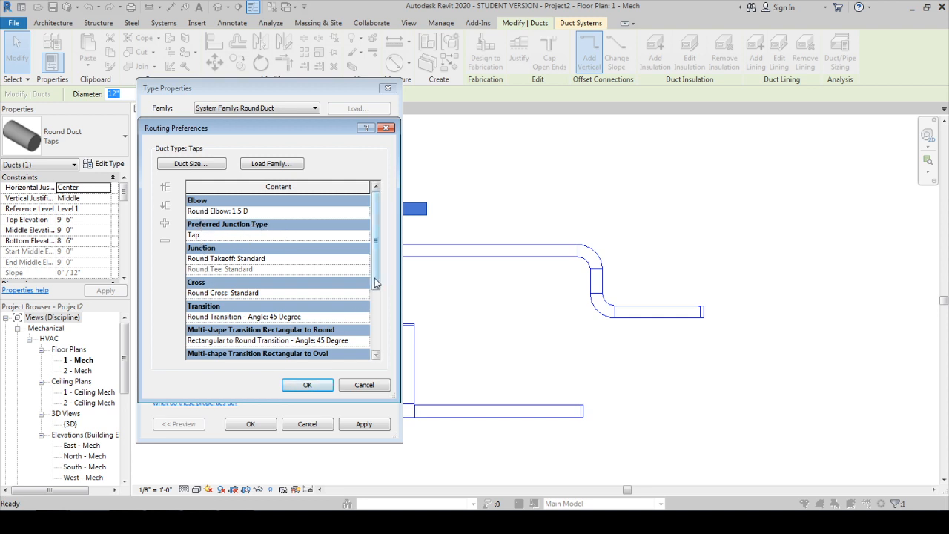
scroll(359, 341, "down", 3)
left_click(360, 343)
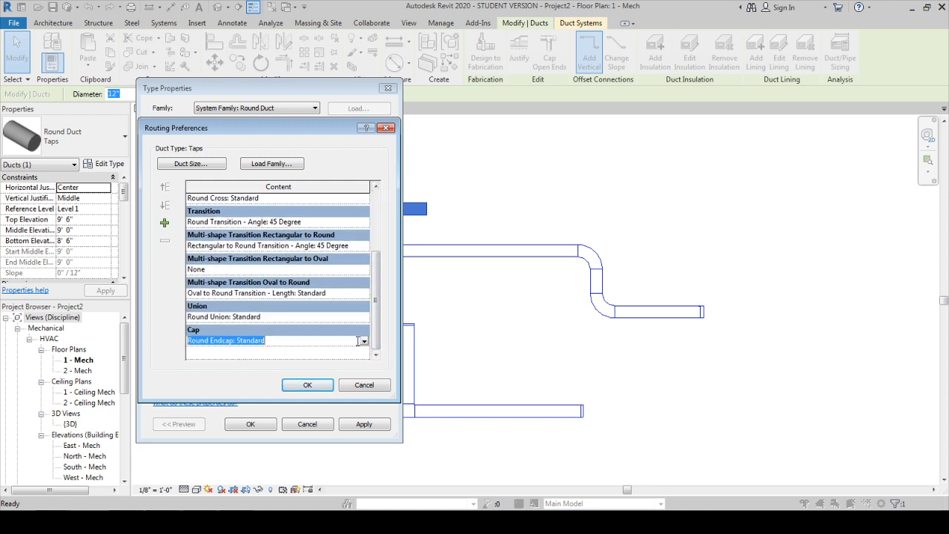
left_click(363, 341)
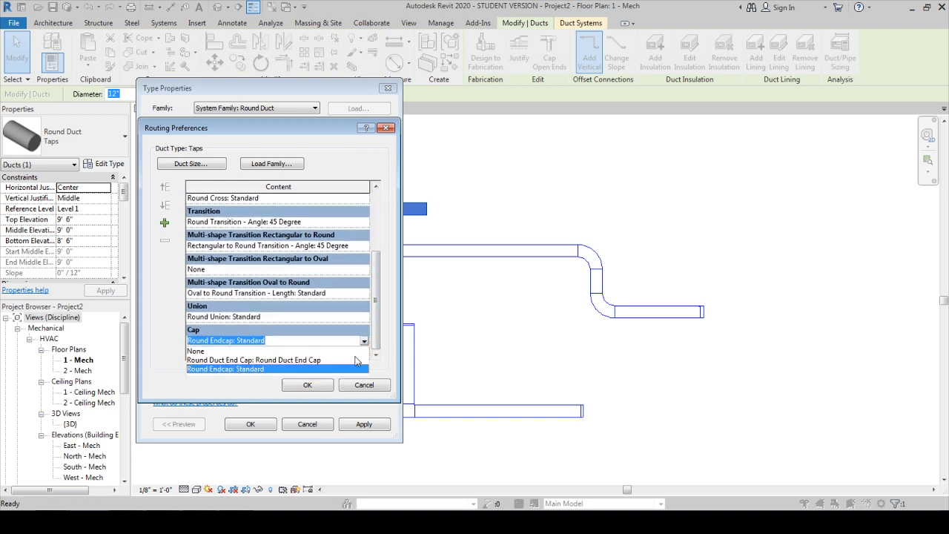
left_click(281, 360)
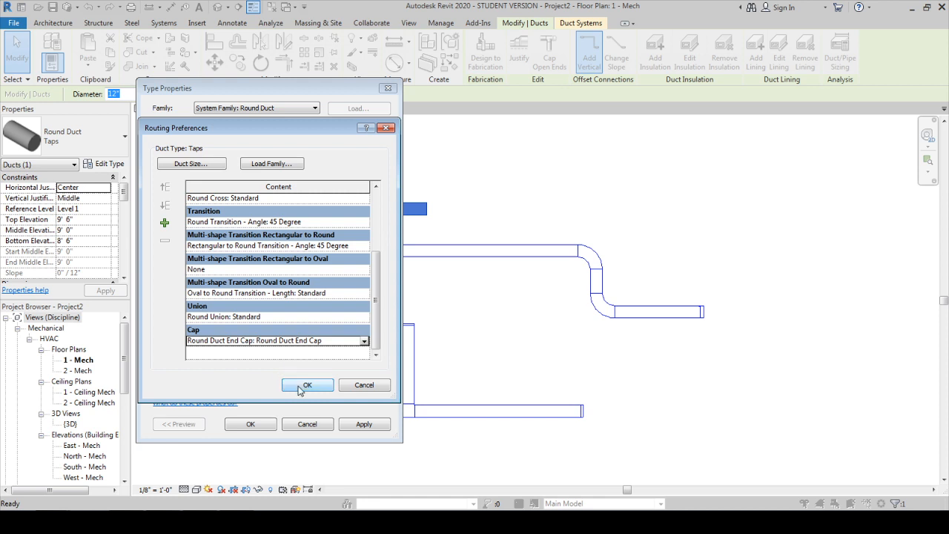
left_click(307, 385)
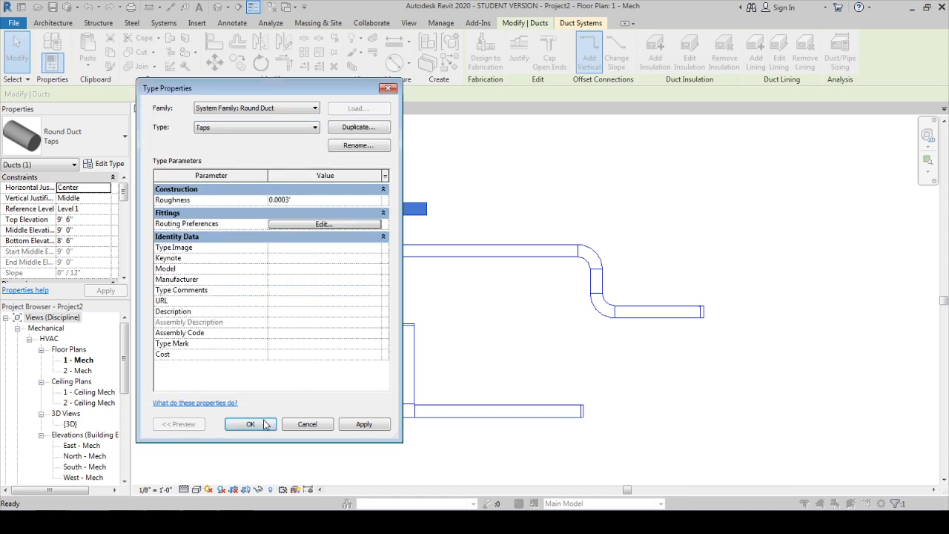
left_click(252, 424)
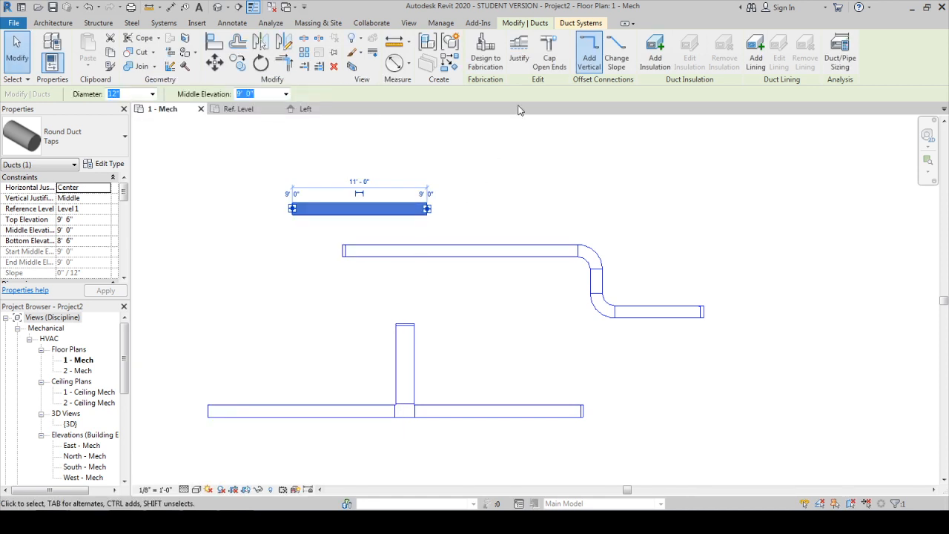
Step: Cap both open ends of the new round duct with Cap Open Ends
left_click(547, 63)
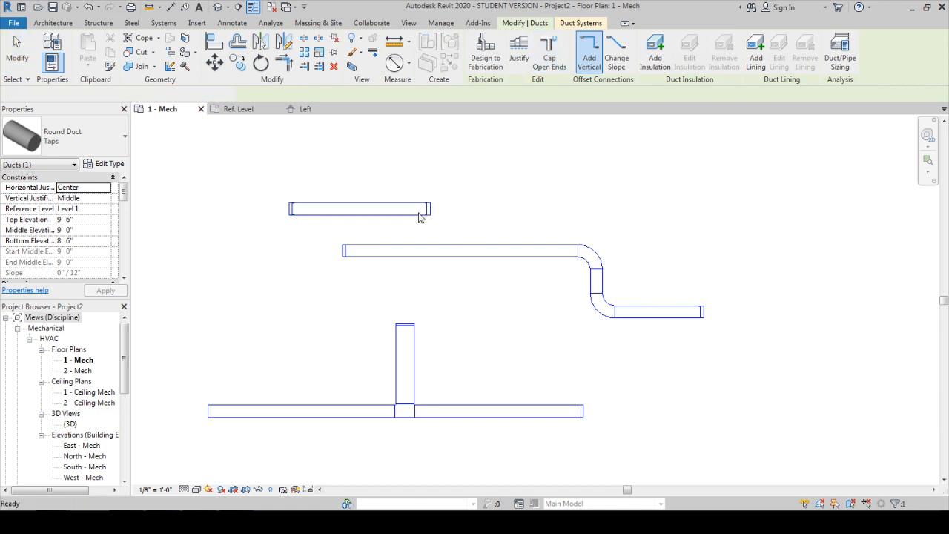
left_click(437, 213)
left_click(460, 226)
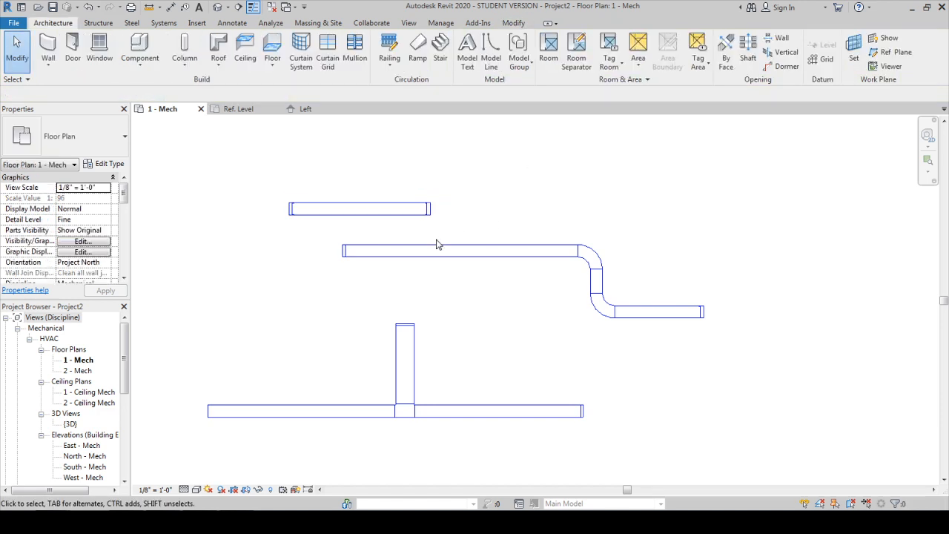
Step: Set the Radius Elbows / Tees duct type's routing-preference cap to Rectangular Duct End Cap: Rectangular Duct End Cap and cap the left rectangular duct's open end
left_click(337, 421)
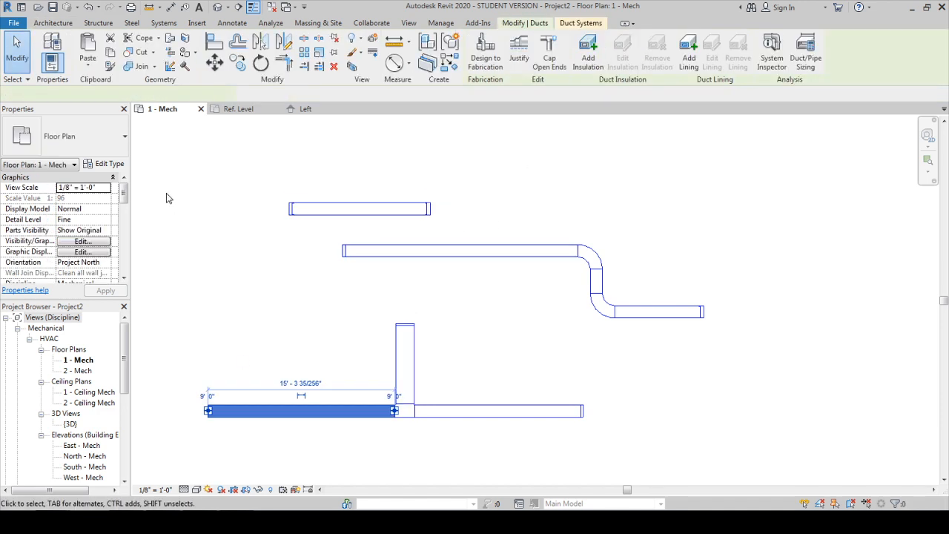
left_click(109, 164)
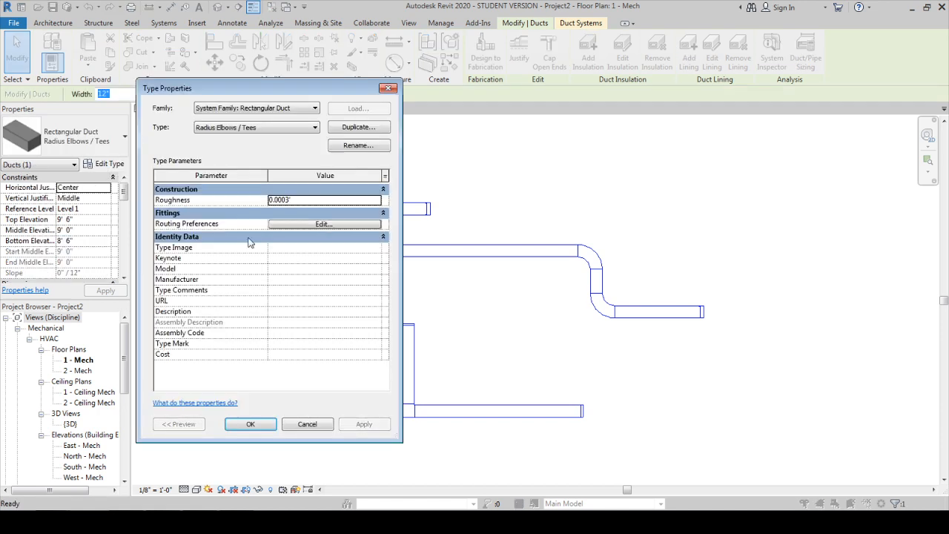
left_click(355, 224)
scroll(375, 341, "down", 5)
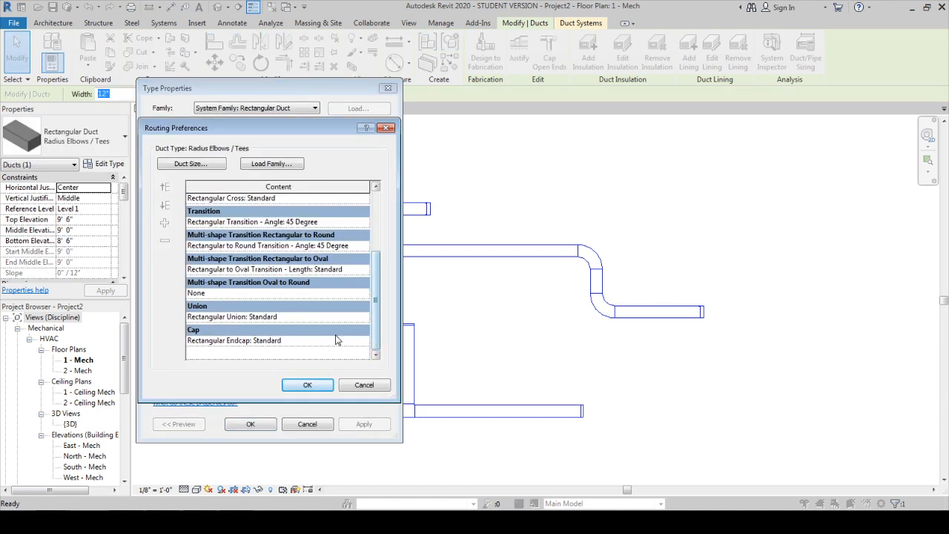
left_click(355, 341)
left_click(355, 341)
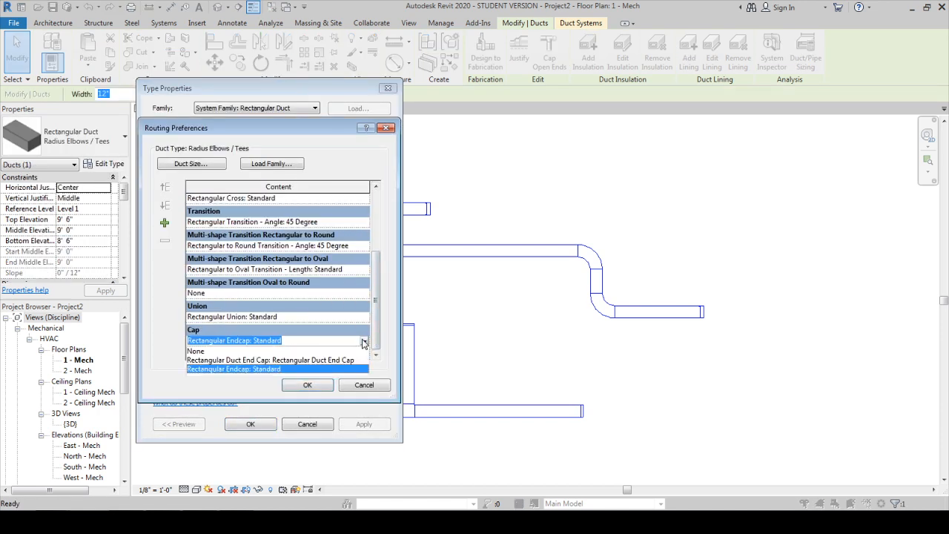
left_click(291, 360)
left_click(310, 384)
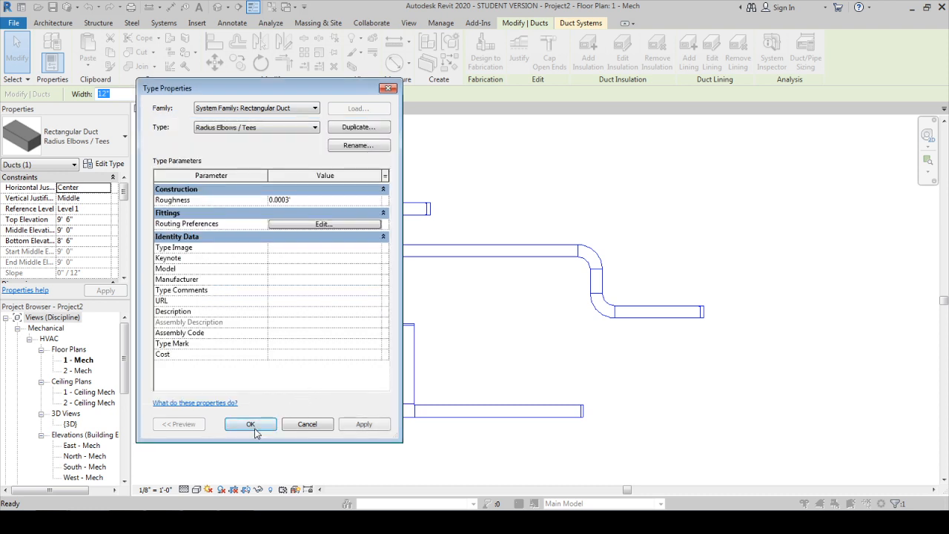
left_click(251, 426)
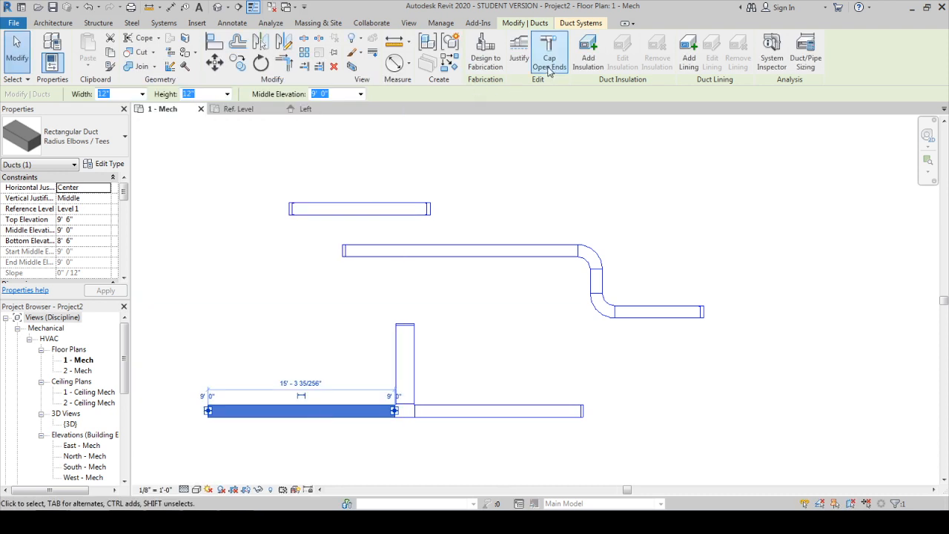
left_click(548, 65)
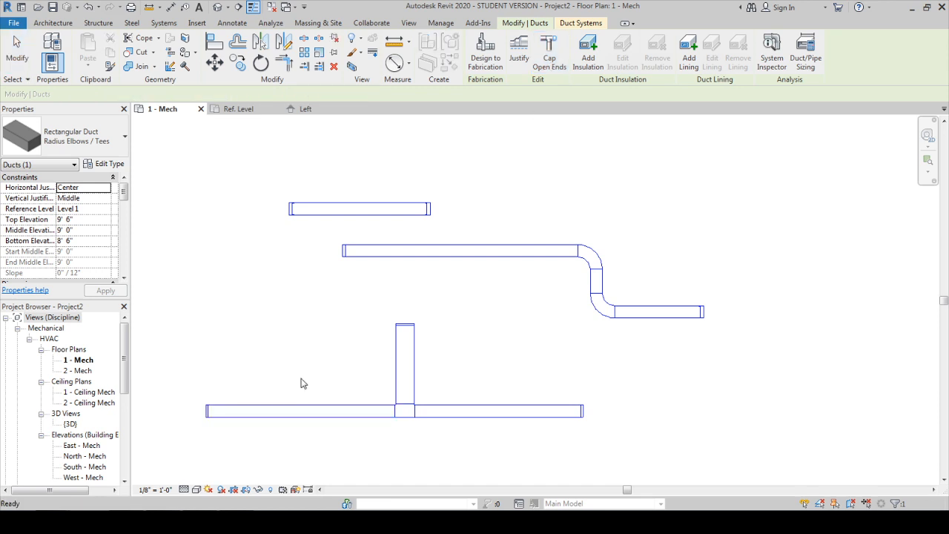
left_click(312, 356)
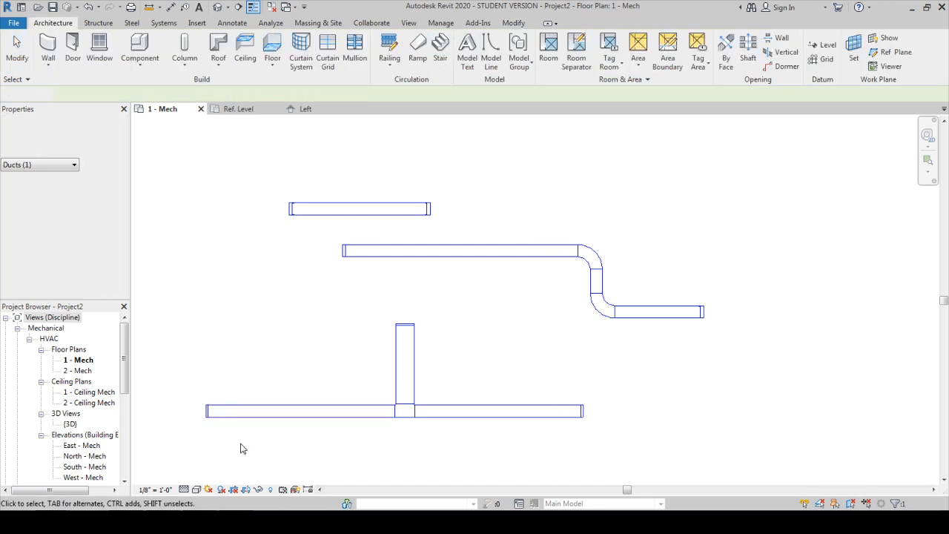
Step: Set the 1 - Mech floor plan's detail level to Coarse and check the end cap symbols on the round ducts
left_click(184, 490)
left_click(202, 453)
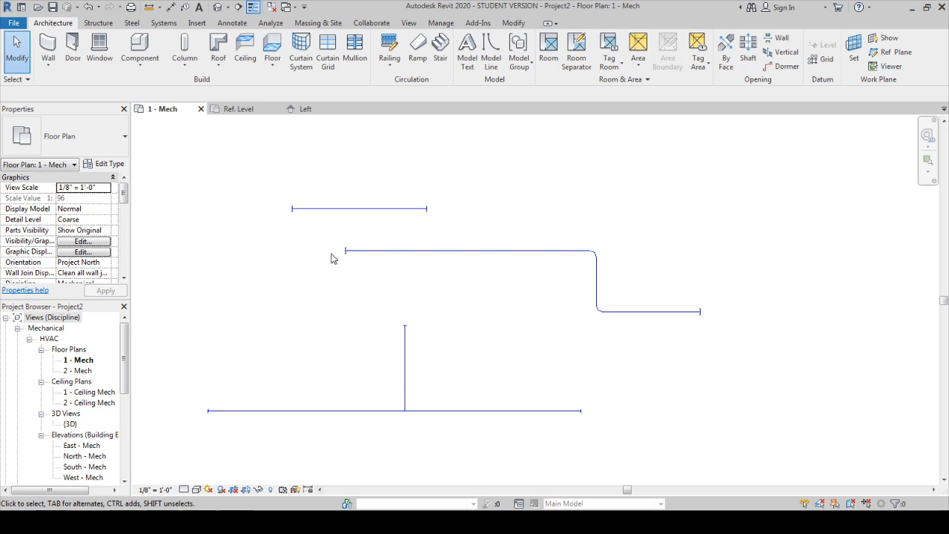
scroll(334, 256, "up", 2)
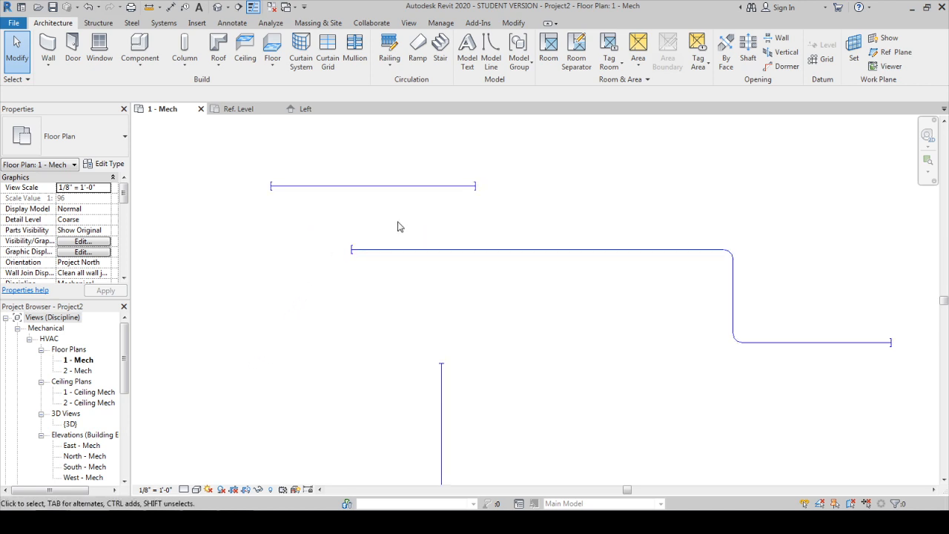
scroll(294, 199, "up", 1)
scroll(244, 184, "up", 2)
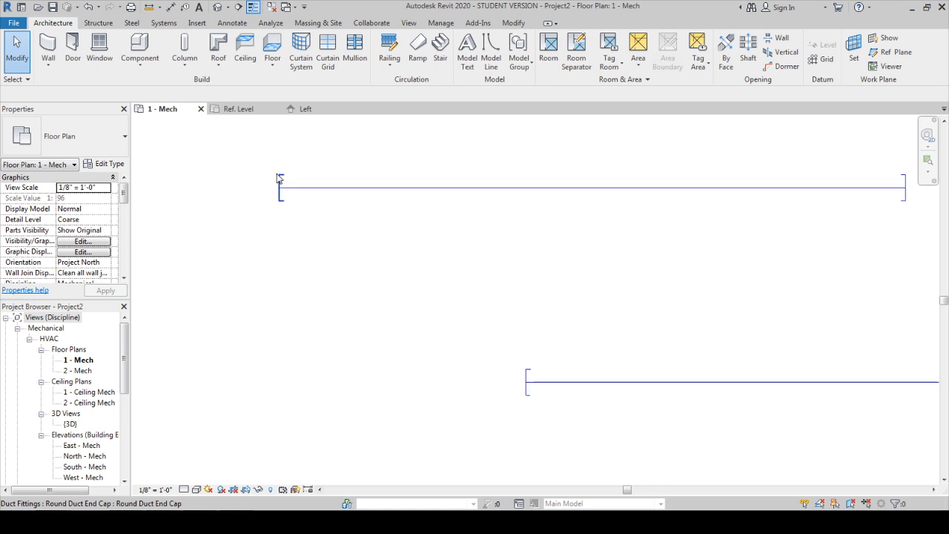
scroll(277, 176, "down", 3)
Step: Open the default 3D view, frame the duct runs and set its detail level to Coarse
left_click(217, 7)
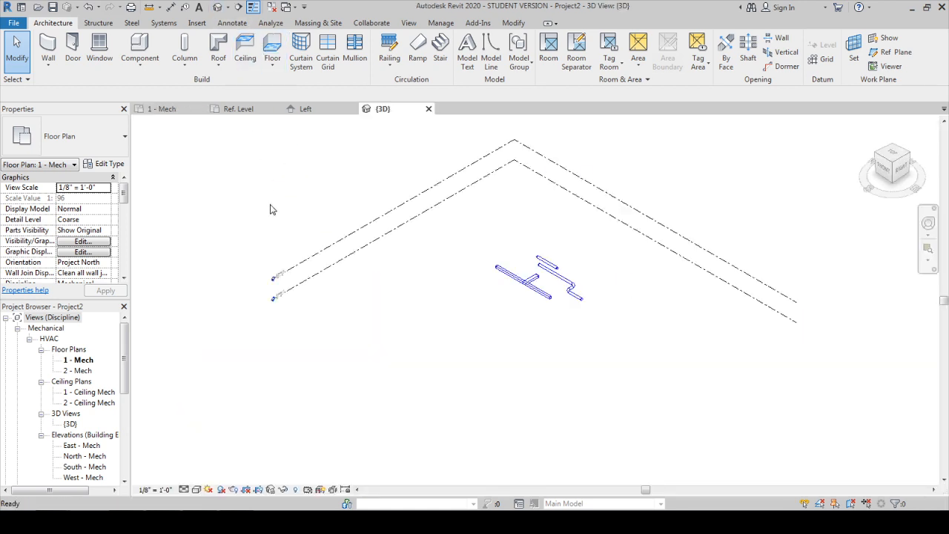
scroll(526, 298, "up", 5)
middle_click_drag(614, 268, 591, 353)
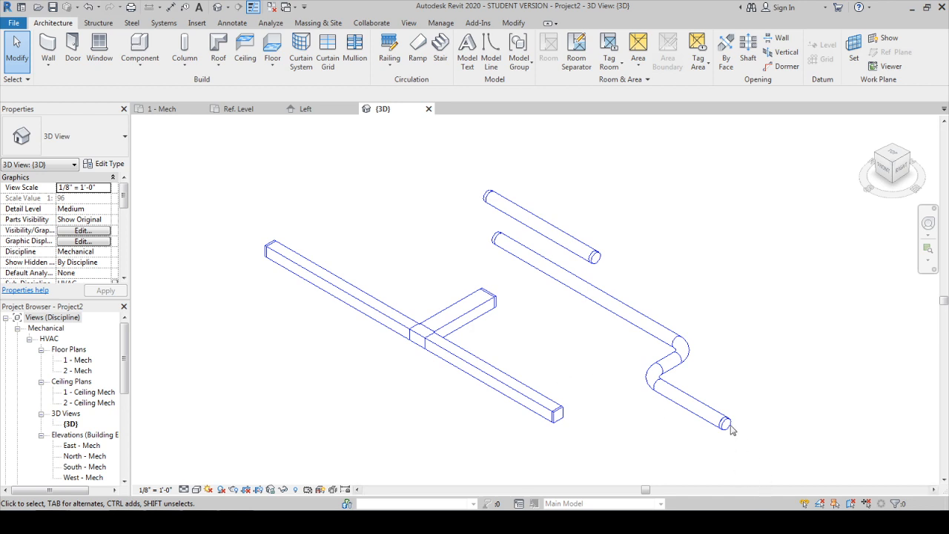
left_click(184, 489)
left_click(184, 490)
left_click(194, 452)
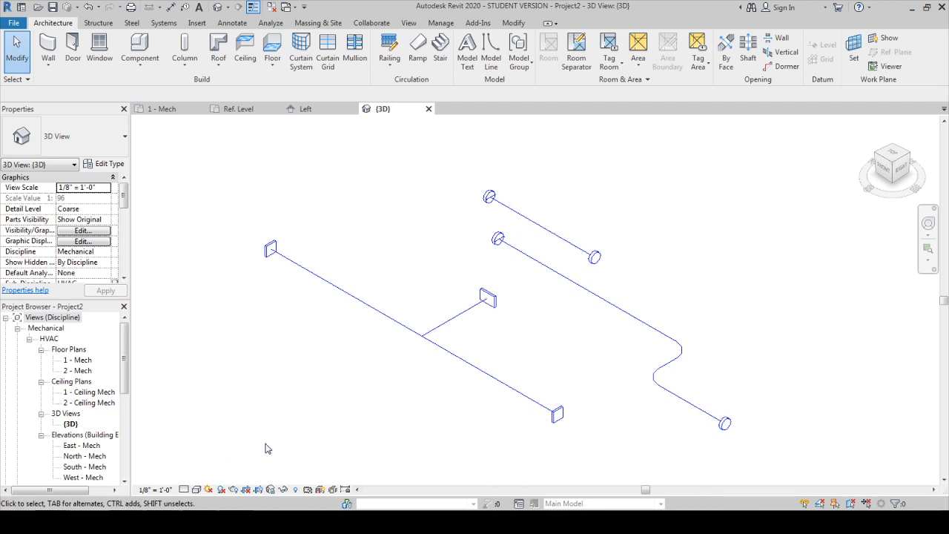
Step: Examine how the round and rectangular end caps and their symbolic lines display at Coarse detail in the 3D view
middle_click_drag(338, 437, 317, 435)
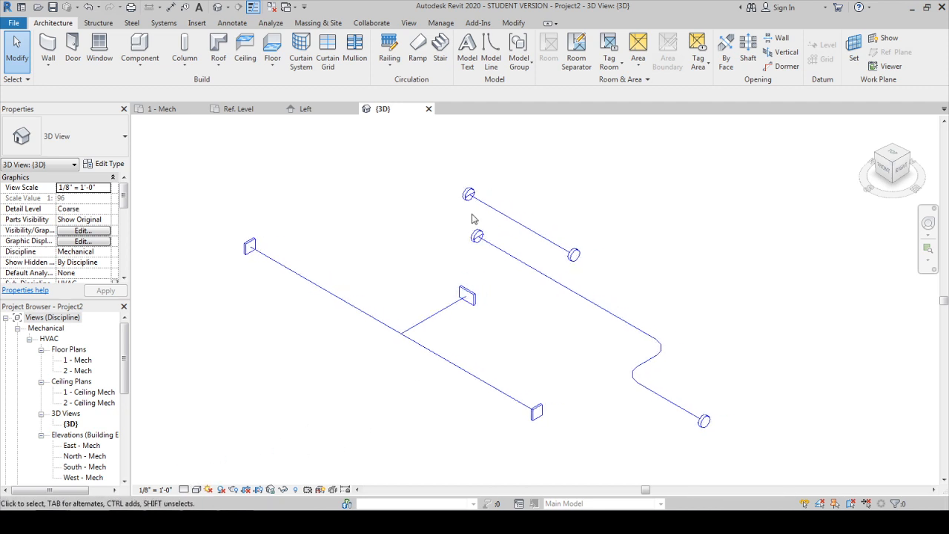
scroll(474, 215, "up", 8)
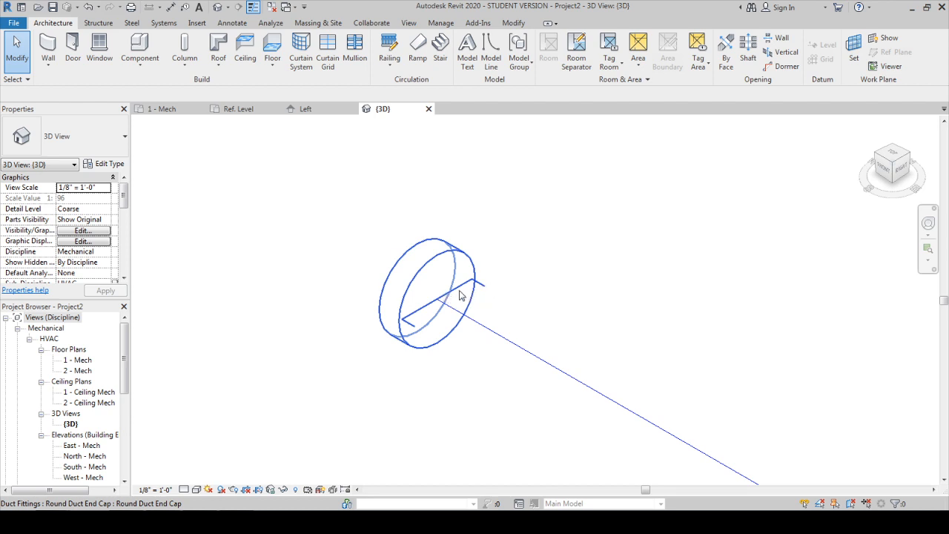
scroll(465, 290, "down", 6)
scroll(220, 299, "up", 6)
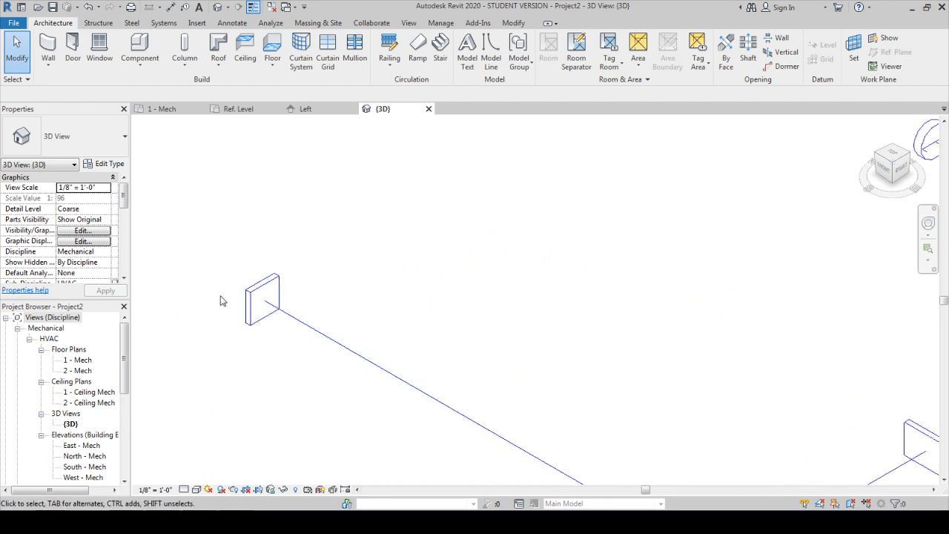
scroll(258, 296, "down", 5)
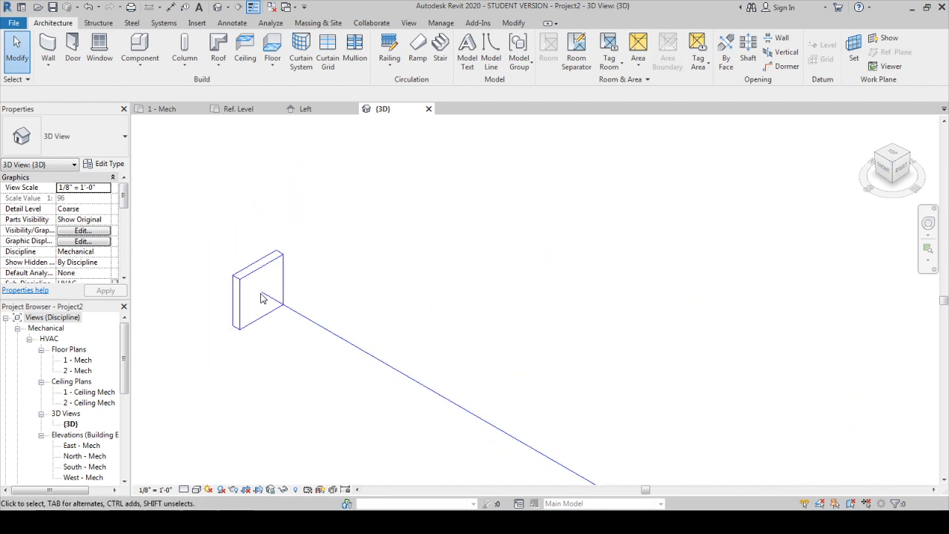
scroll(497, 255, "up", 5)
scroll(437, 250, "up", 4)
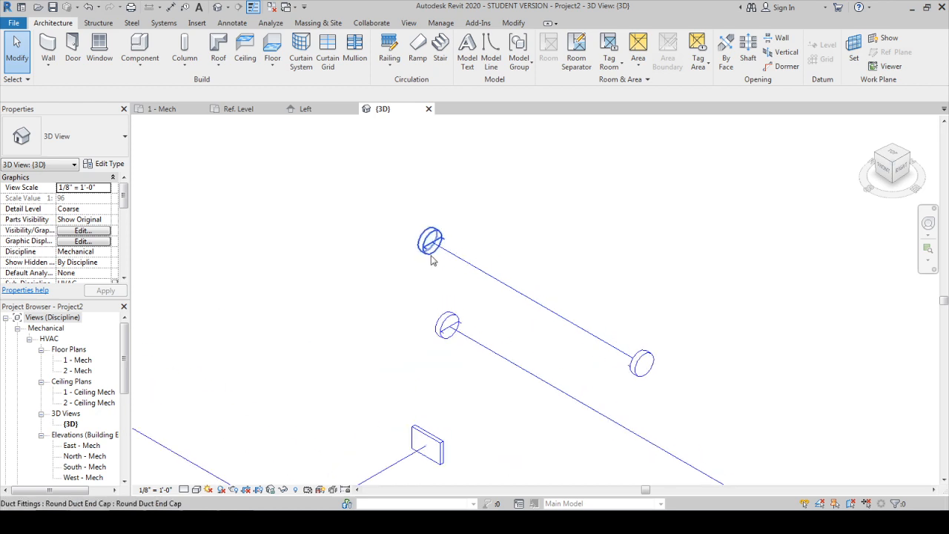
scroll(437, 251, "down", 4)
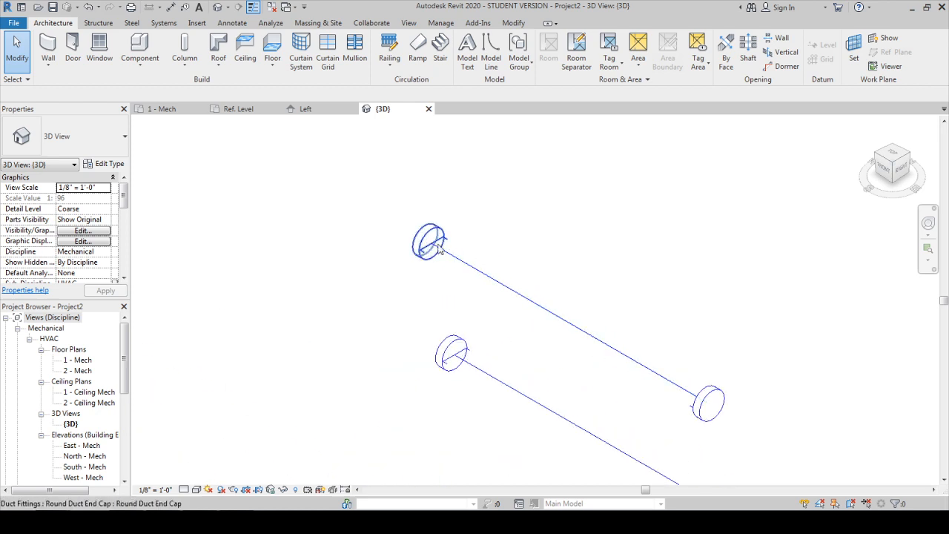
middle_click_drag(369, 295, 392, 262)
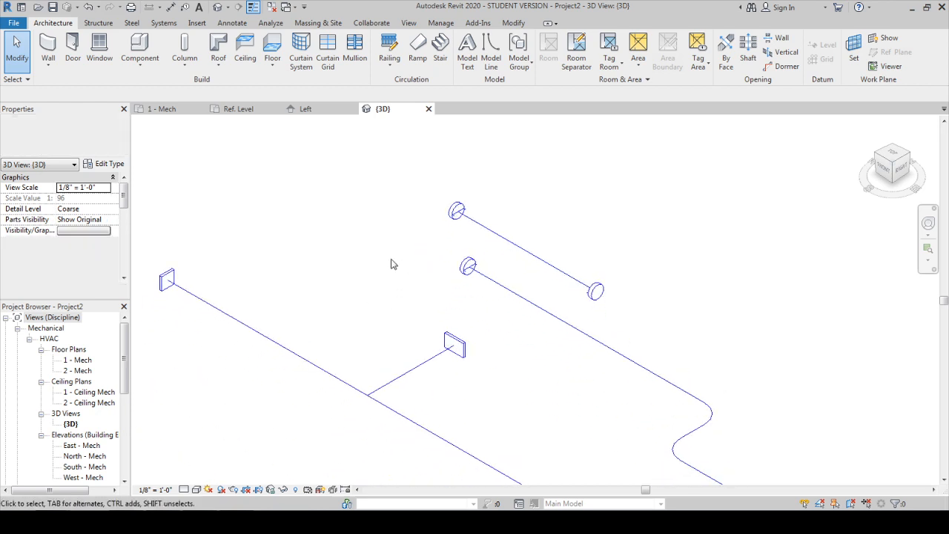
scroll(190, 303, "up", 1)
scroll(190, 302, "down", 1)
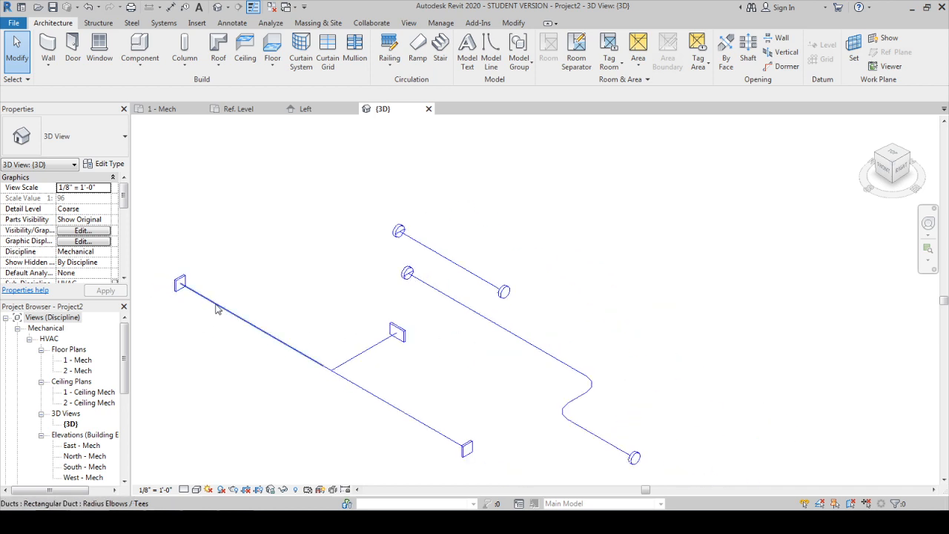
scroll(390, 296, "down", 1)
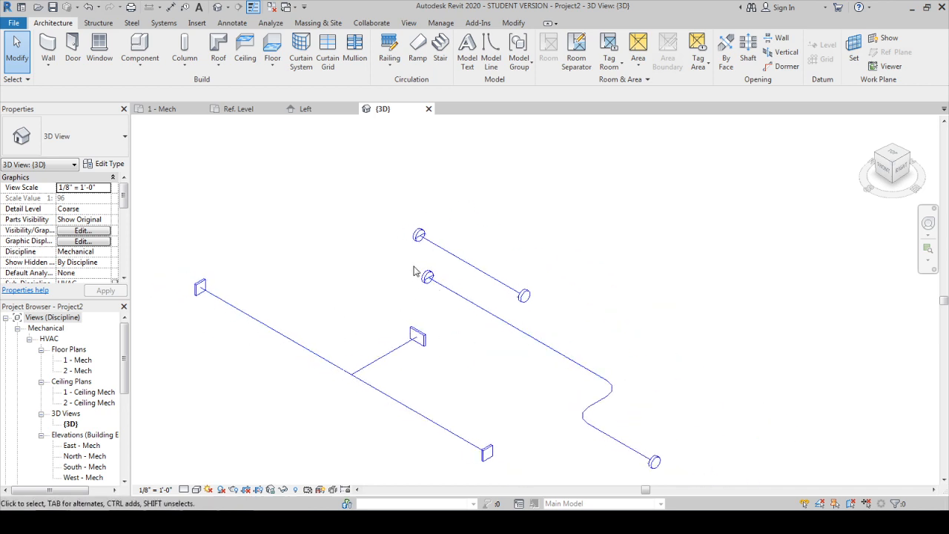
scroll(343, 313, "up", 2)
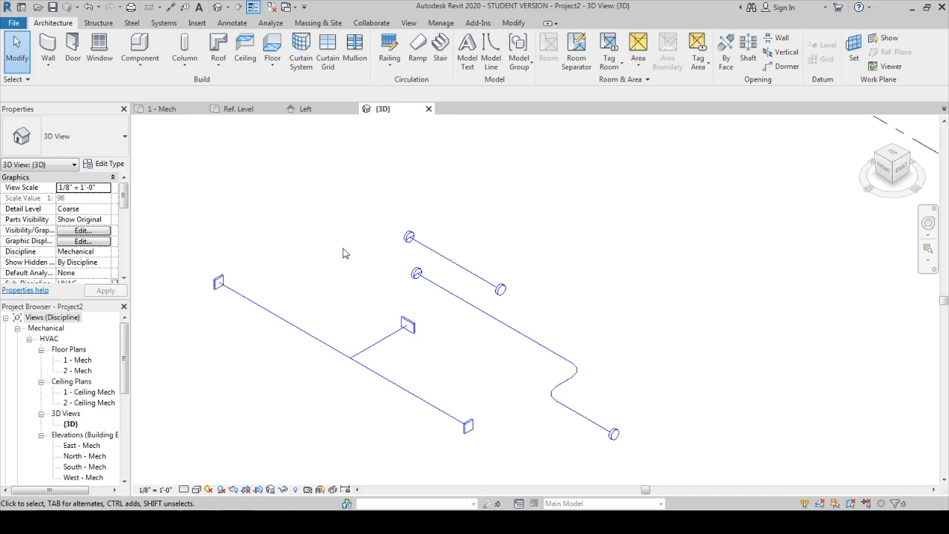
scroll(345, 314, "down", 1)
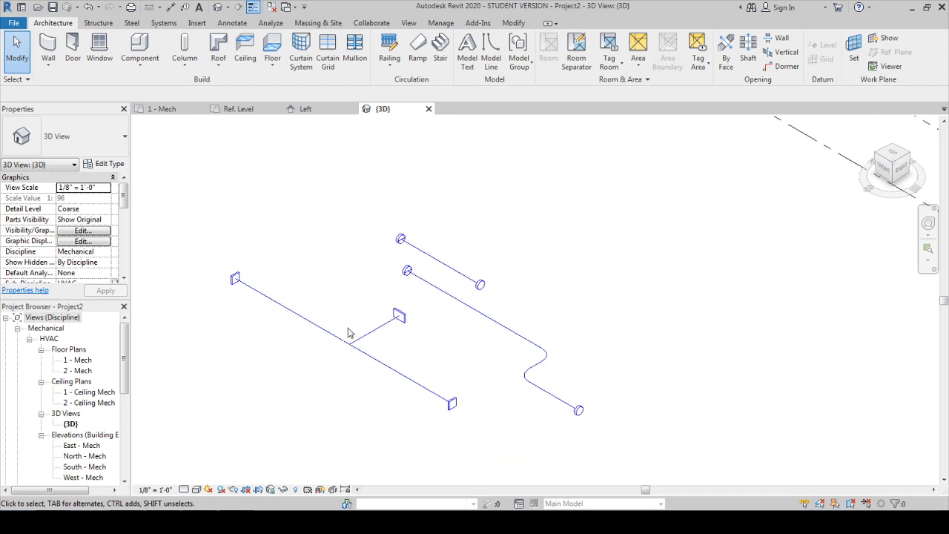
scroll(350, 328, "down", 1)
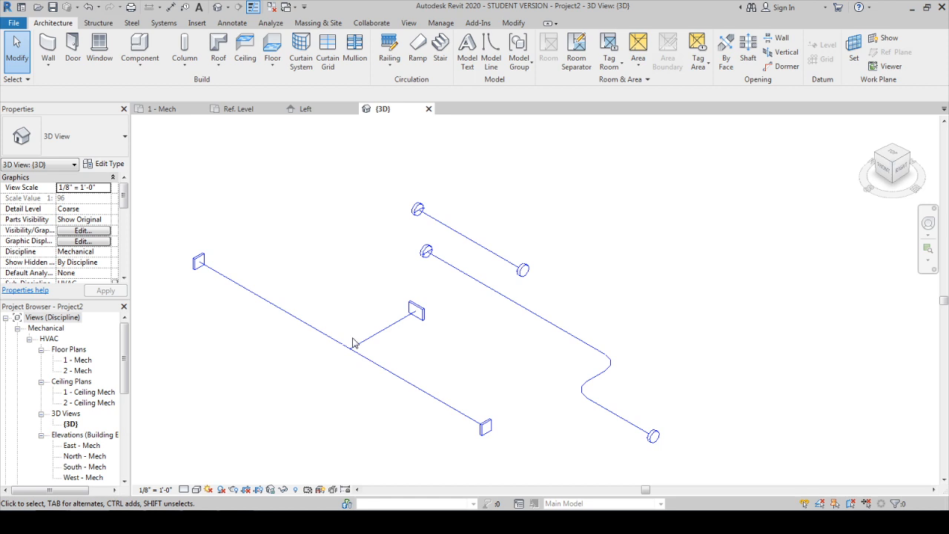
middle_click_drag(417, 364, 440, 349)
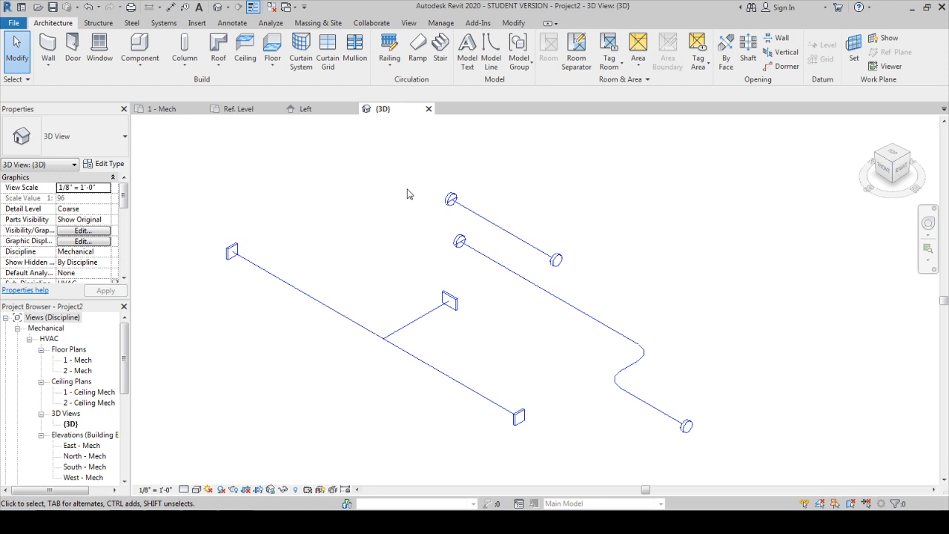
key("z")
key("r")
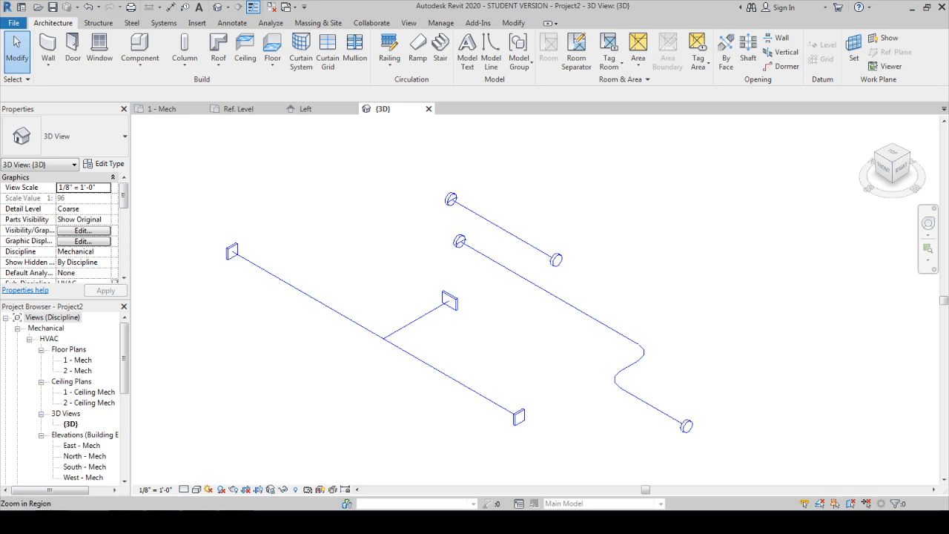